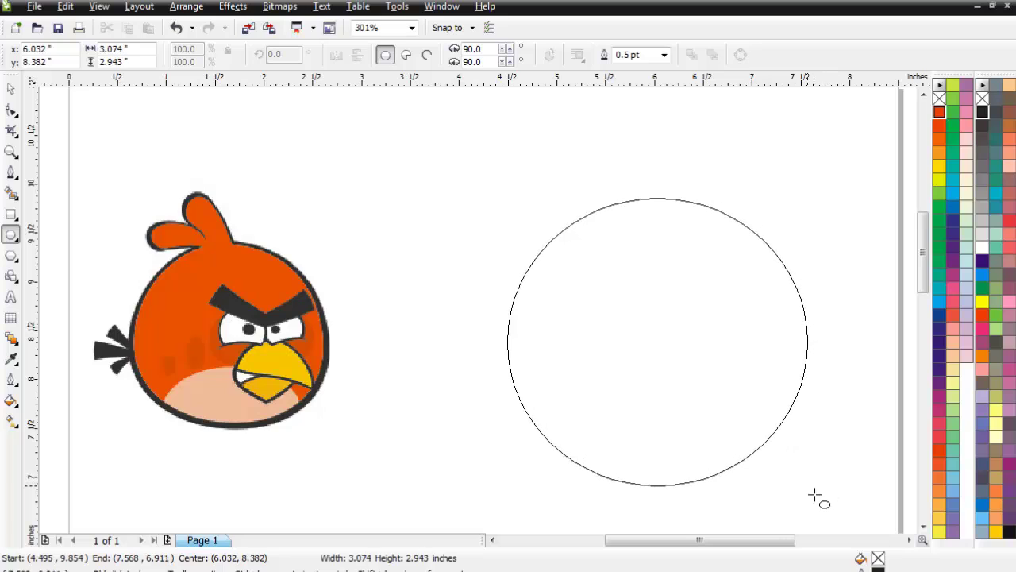
Move the circle slightly up and to the left and convert it to curves.
left_click(9, 93)
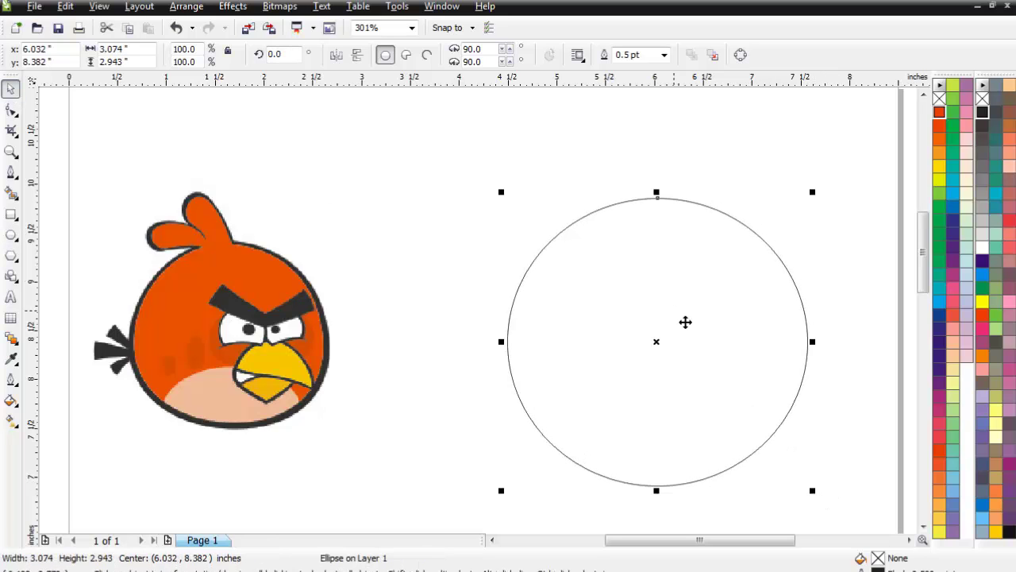
left_click_drag(670, 309, 653, 295)
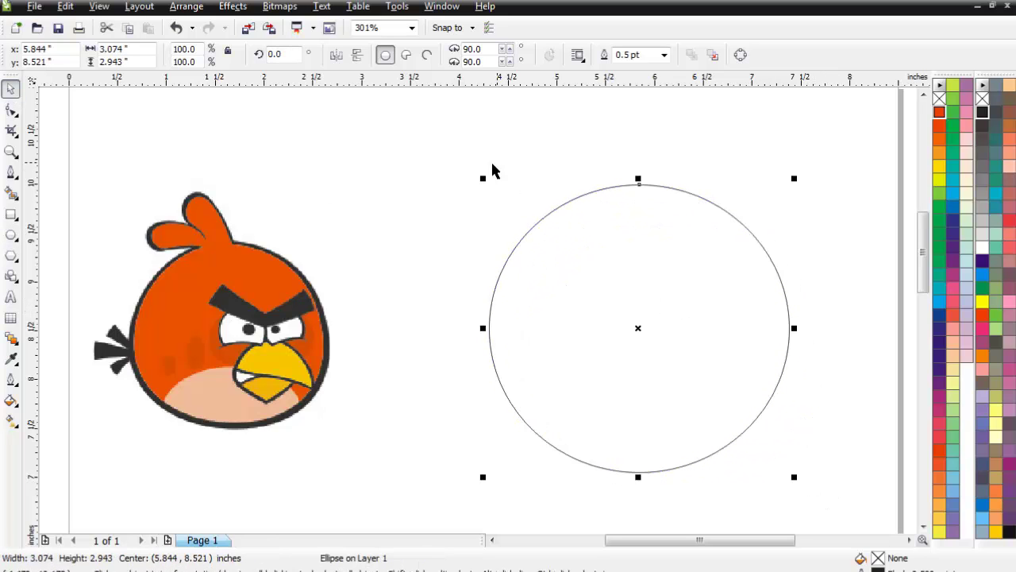
left_click(10, 109)
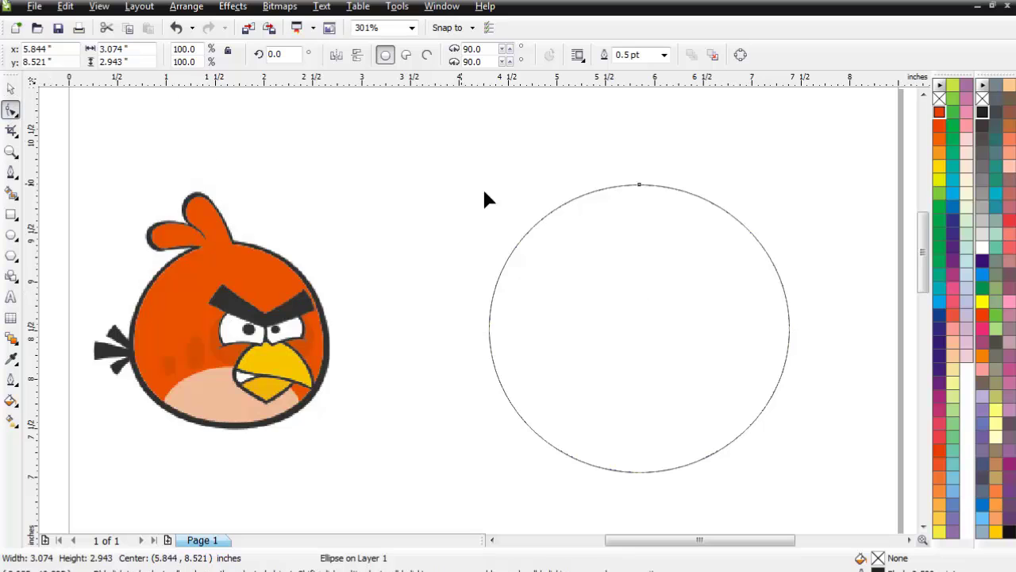
right_click(550, 208)
left_click(653, 222)
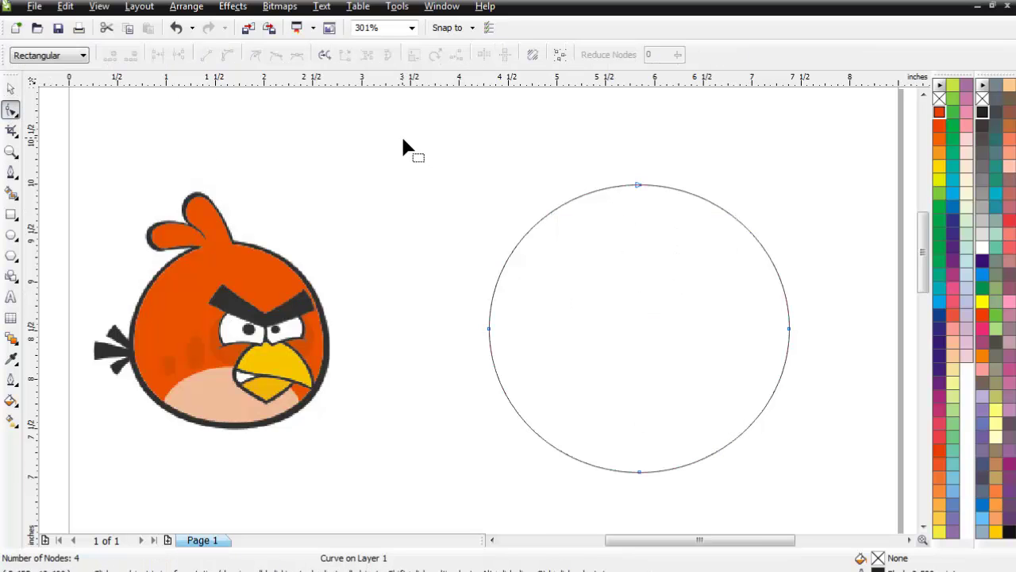
Reshape the circle by lengthening the left node's handles, raising the bottom node slightly and tilting the right node's upper handle inward.
left_click_drag(409, 133, 850, 506)
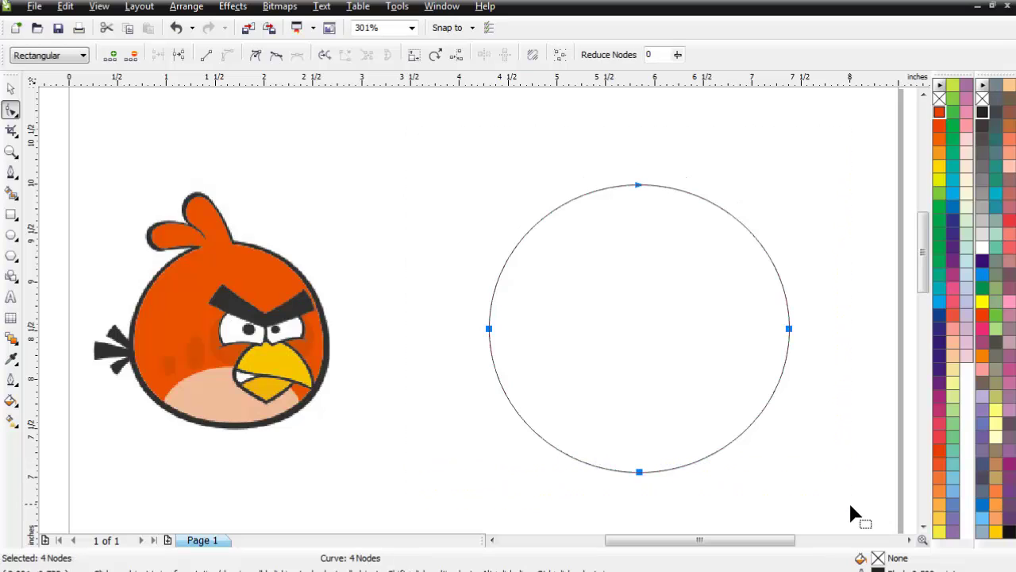
left_click(626, 156)
left_click(637, 185)
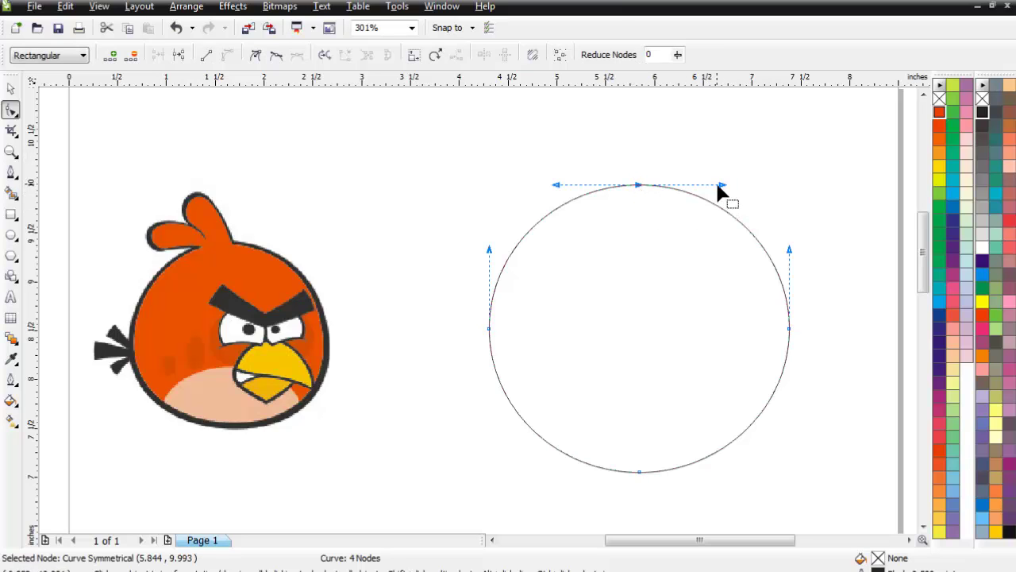
left_click(489, 329)
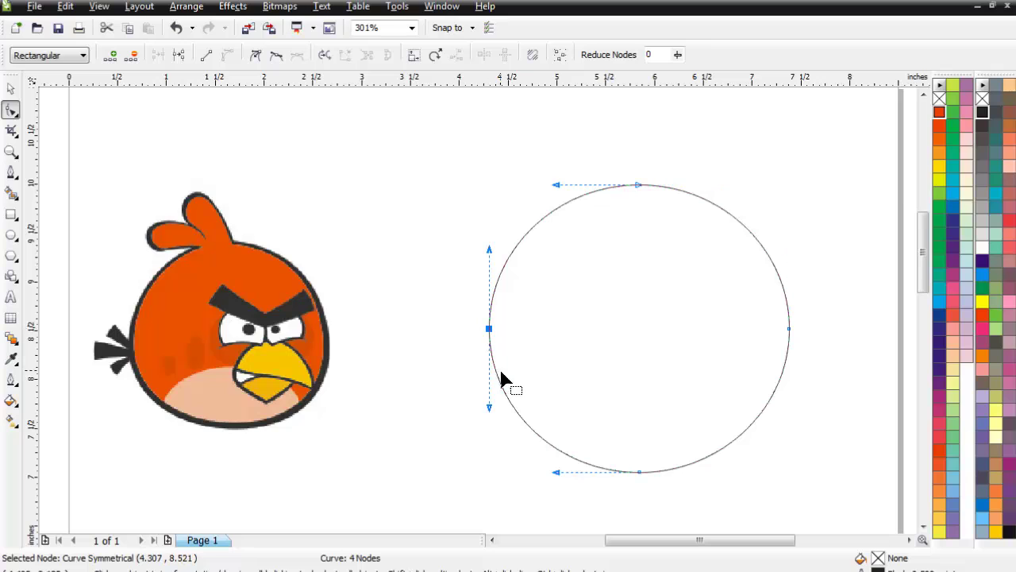
left_click_drag(490, 412, 488, 427)
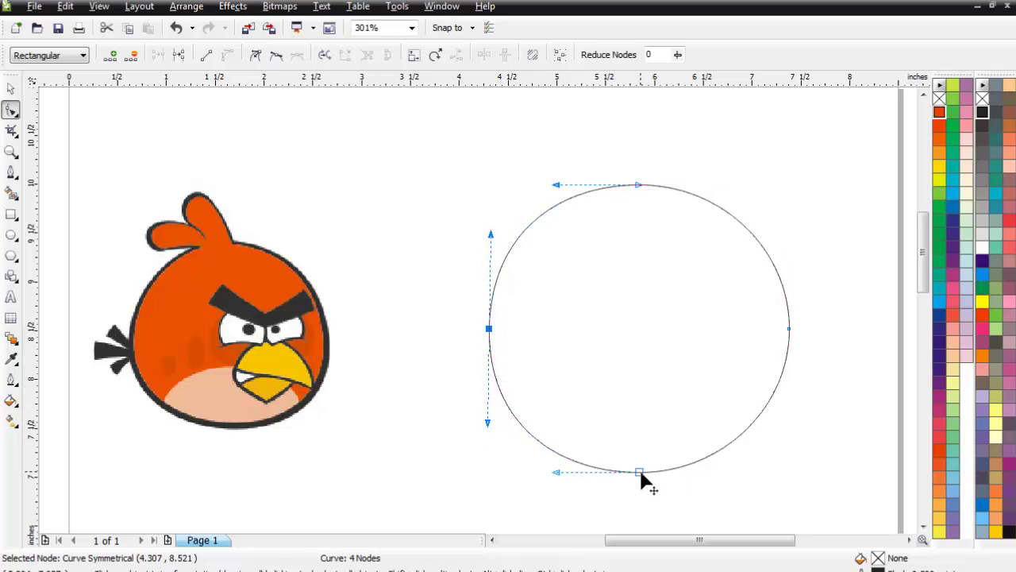
left_click_drag(640, 473, 640, 464)
left_click(790, 412)
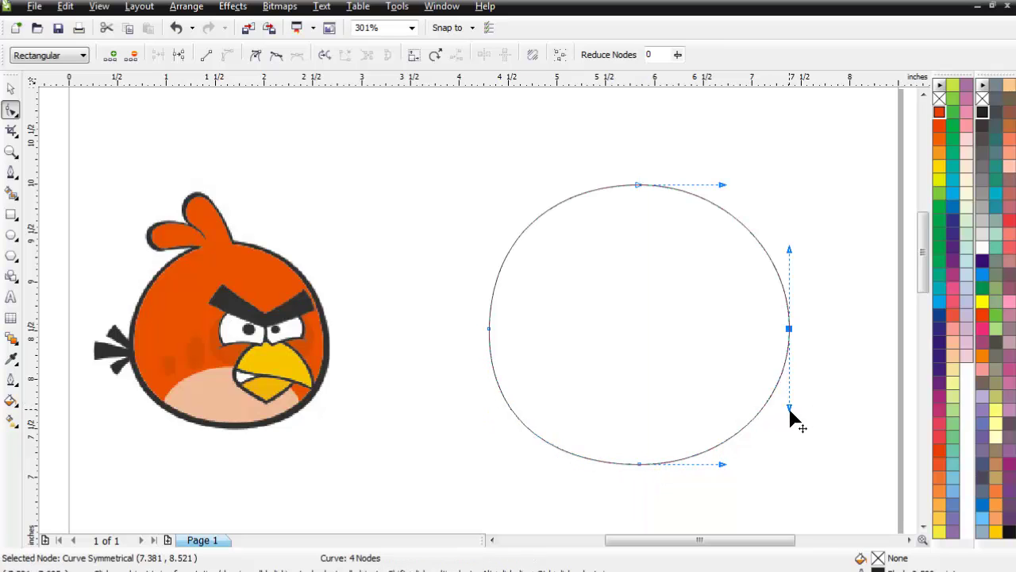
left_click_drag(790, 409, 790, 413)
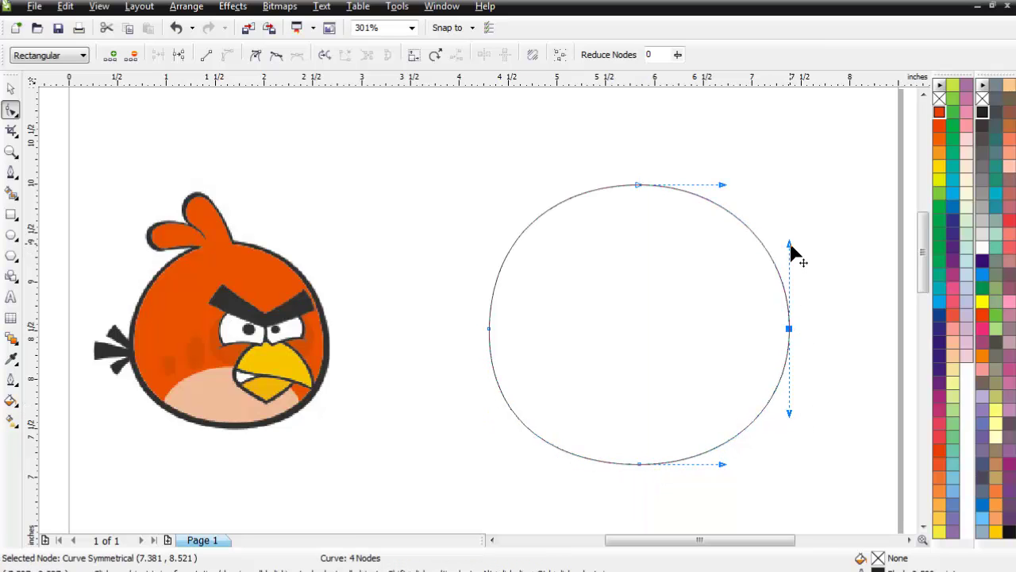
left_click_drag(791, 249, 774, 253)
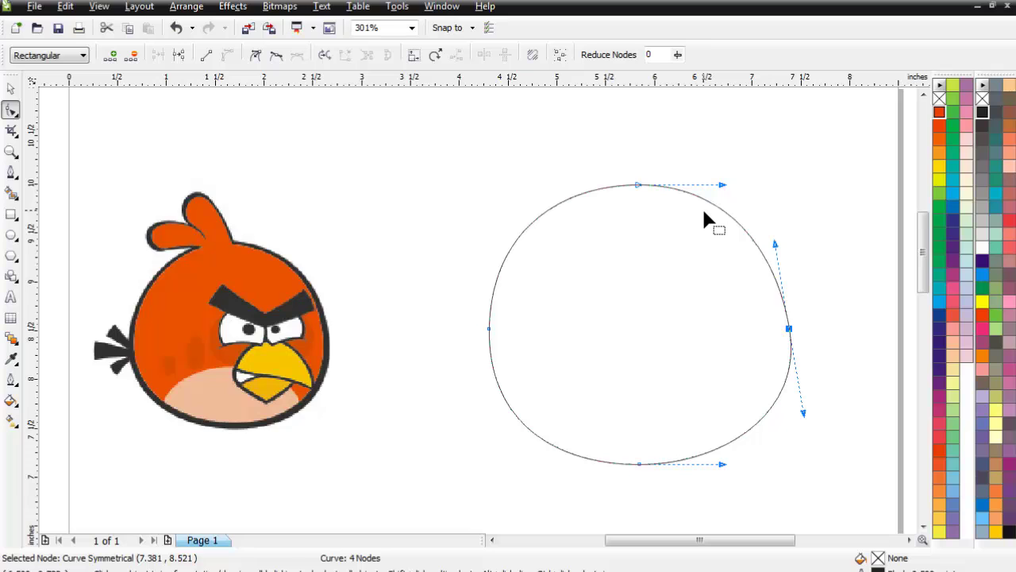
Tilt the body outline's left node handles inward at the top and outward at the bottom.
left_click(489, 330)
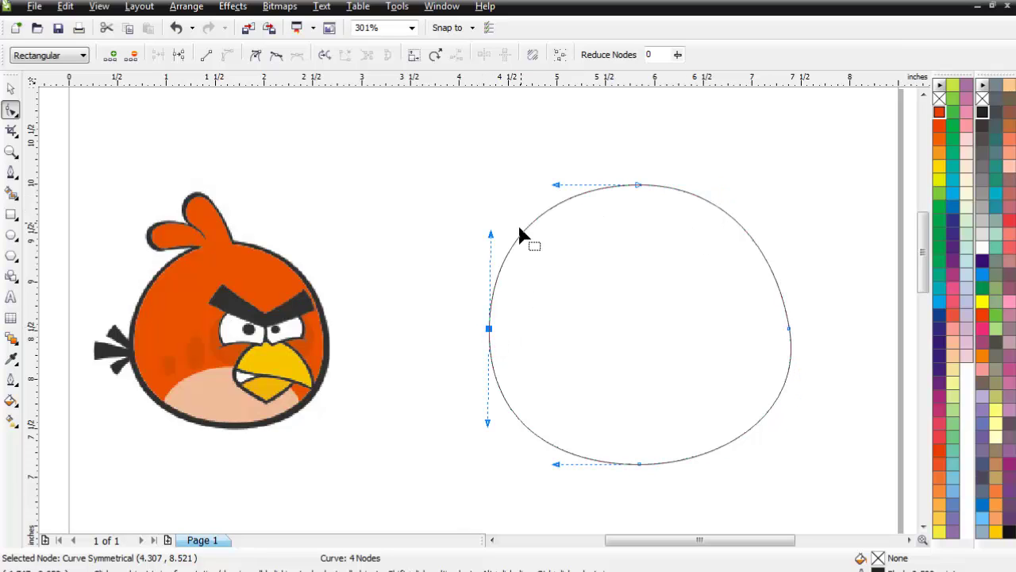
left_click_drag(491, 237, 504, 238)
left_click_drag(487, 423, 482, 437)
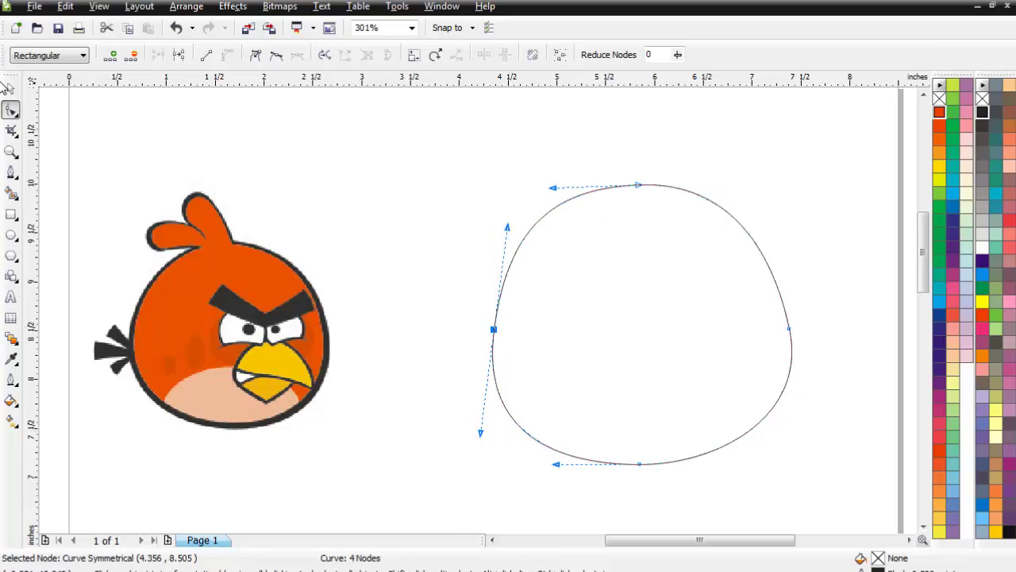
Squash the body outline slightly from the top to a height of about 2.837 inches.
left_click(11, 88)
left_click(506, 202)
left_click(639, 297)
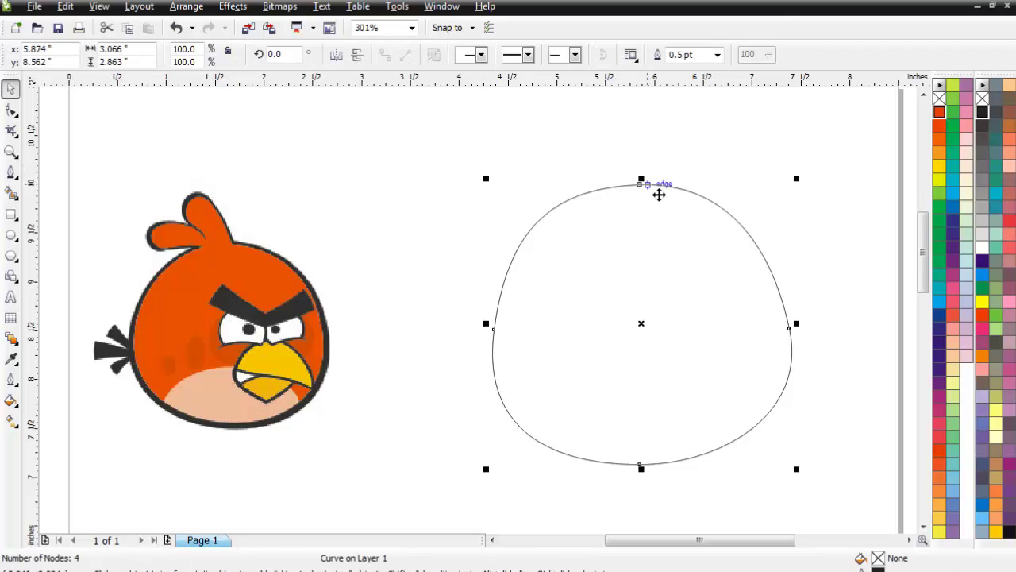
left_click_drag(658, 195, 630, 177)
left_click(529, 162)
left_click(656, 400)
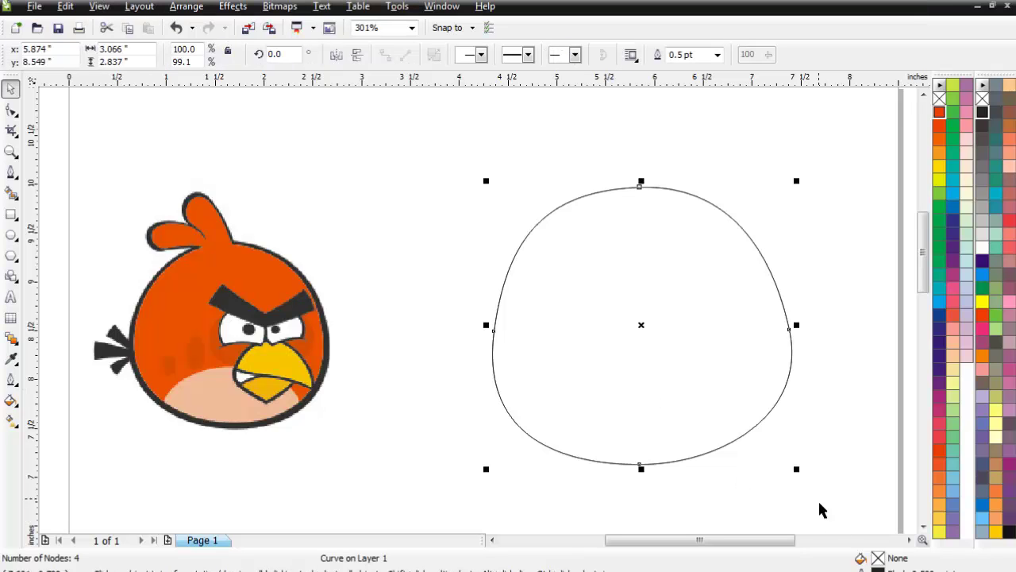
Duplicate the body outline and enlarge the copy around its center to about 3.177 by 2.941 inches.
left_click_drag(809, 482, 813, 487)
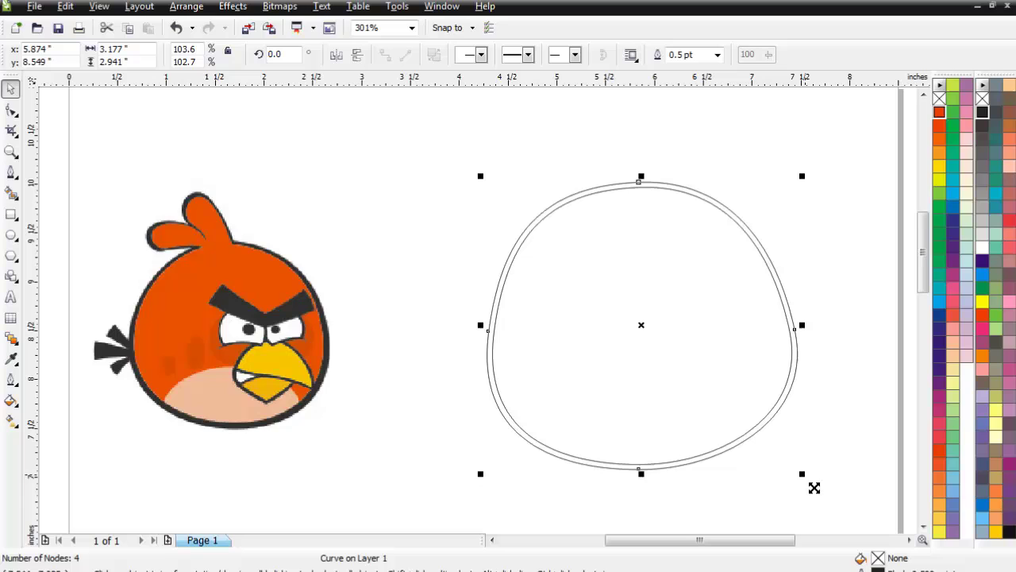
left_click(825, 248)
left_click(702, 191)
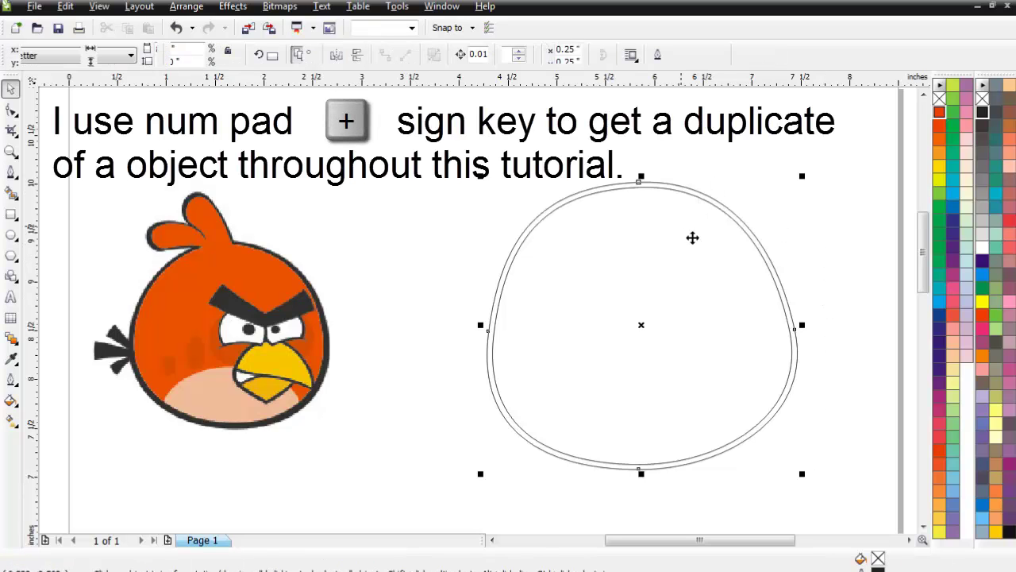
Fill the larger body shape black and the smaller one red, with the red shape in front as the bird's body.
left_click(939, 111)
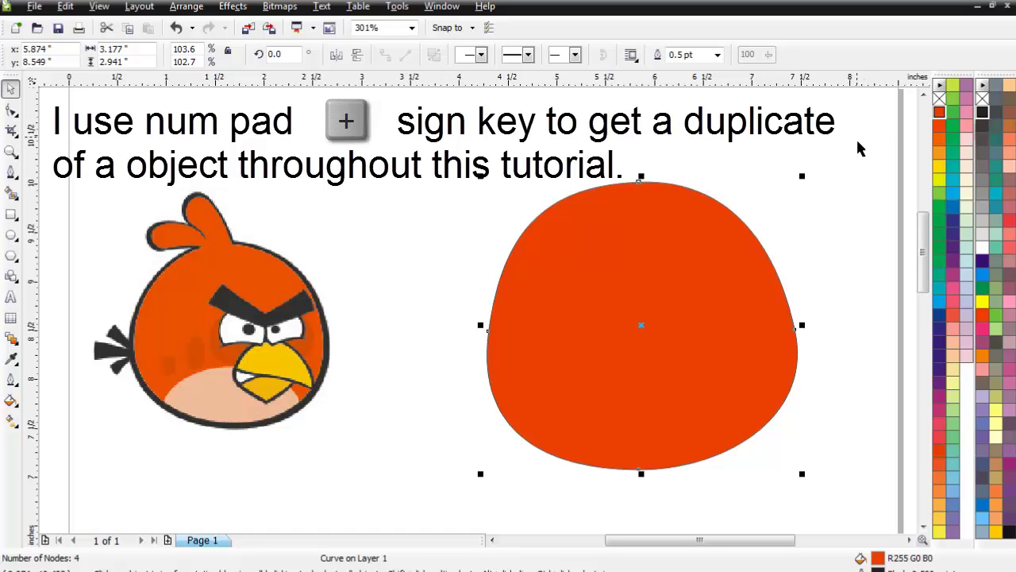
left_click(982, 112)
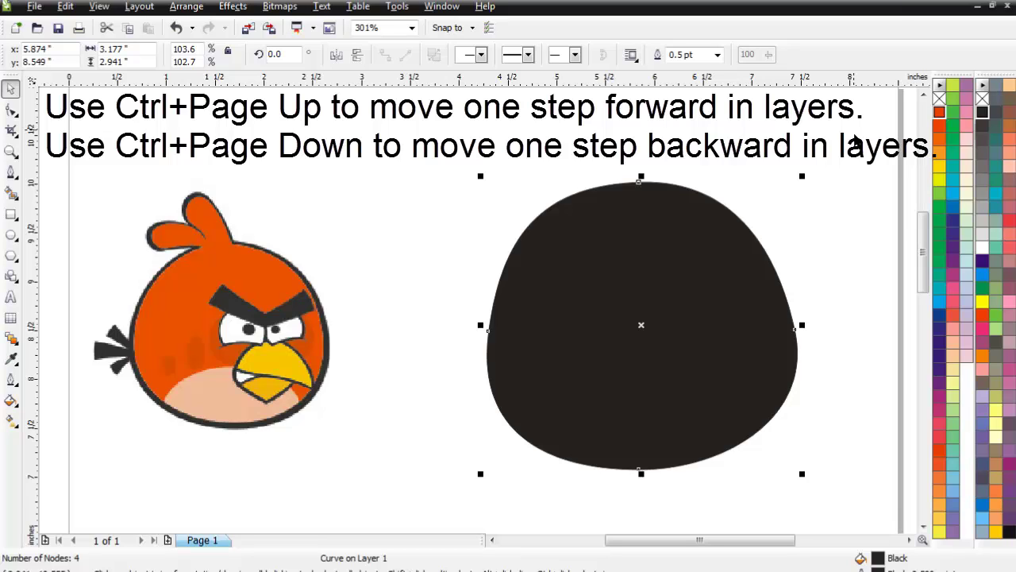
left_click(818, 179)
left_click(776, 255)
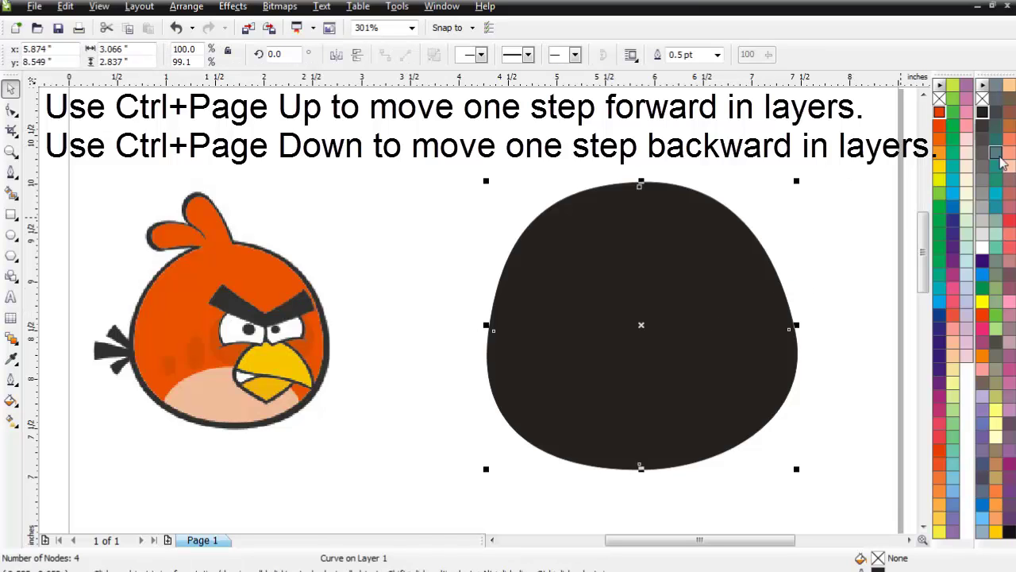
left_click(939, 112)
left_click(817, 169)
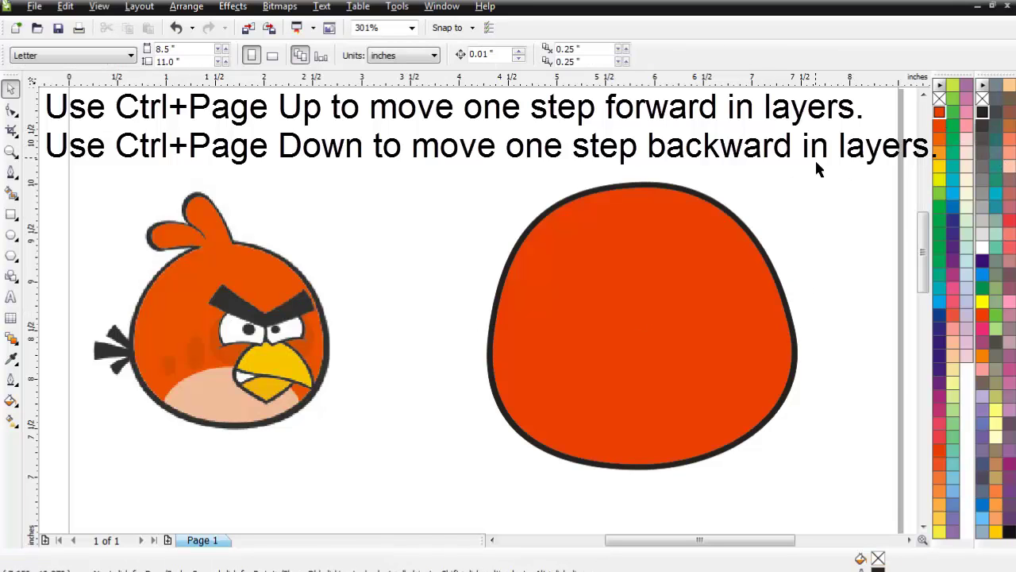
Draw a narrow closed triangle about 1.15 by 0.775 inches with the Pen tool, rising from the body's upper-left edge.
left_click(11, 172)
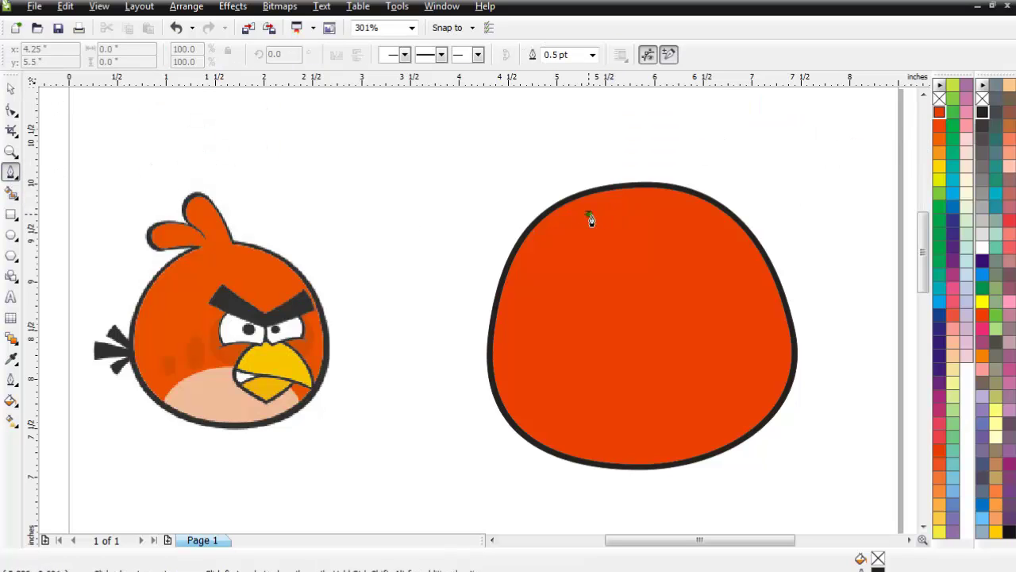
left_click_drag(589, 213, 548, 162)
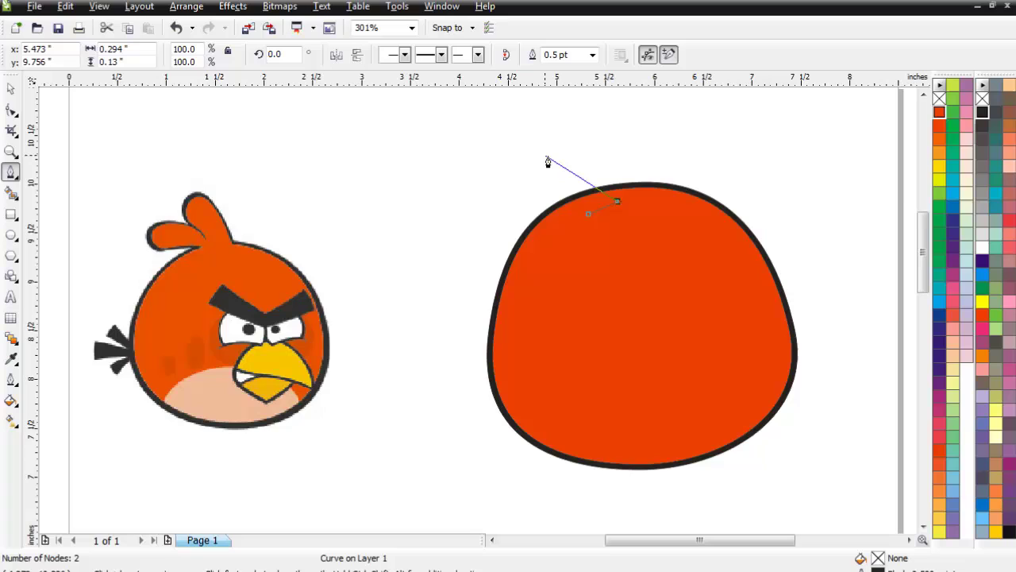
left_click(505, 140)
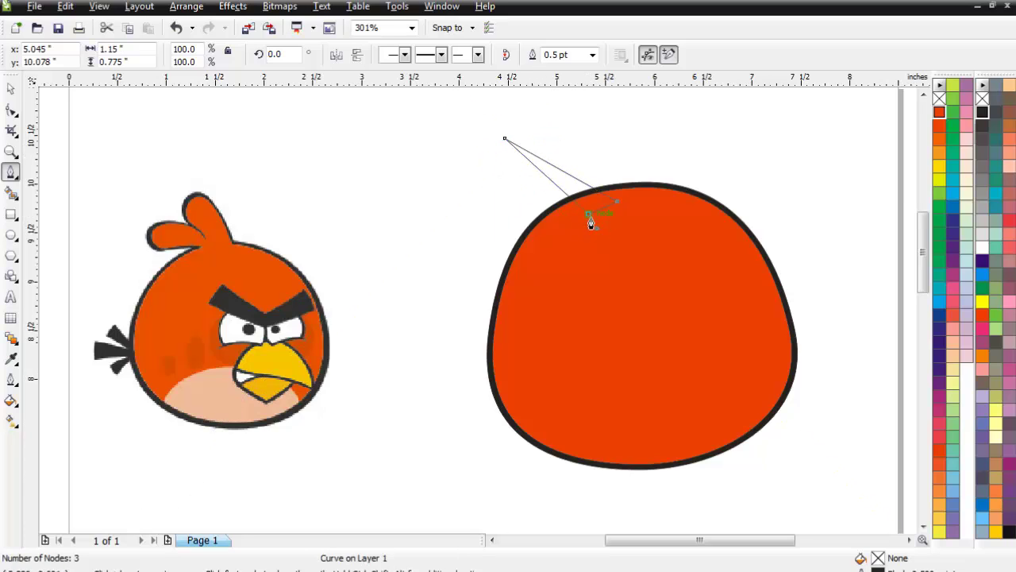
Convert the triangle's lines to curves, make its tip node smooth and shape it into a rounded, nearly horizontal head feather.
left_click(11, 110)
left_click_drag(447, 125, 682, 262)
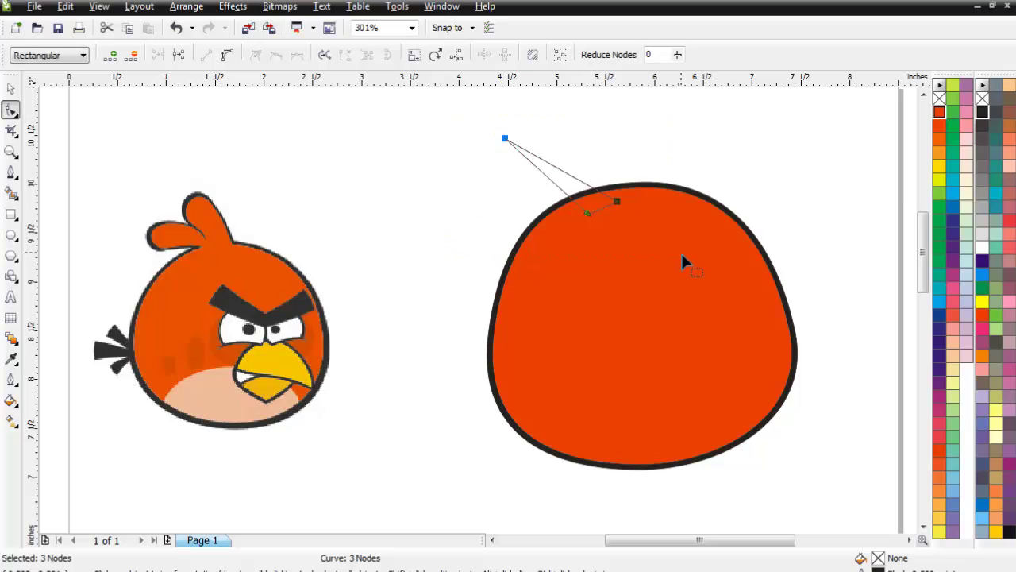
left_click(229, 54)
left_click(521, 153)
left_click(504, 139)
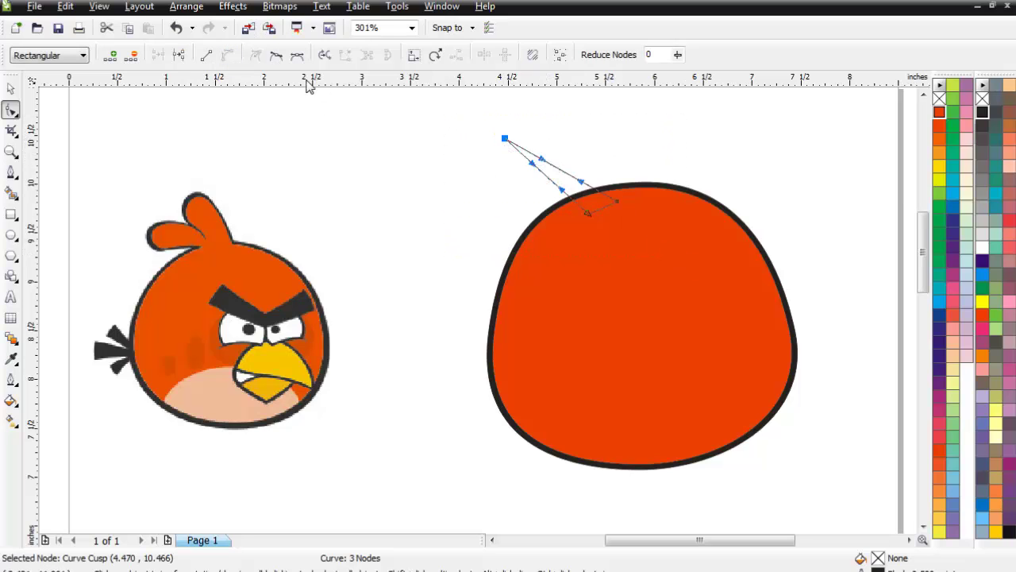
left_click(276, 55)
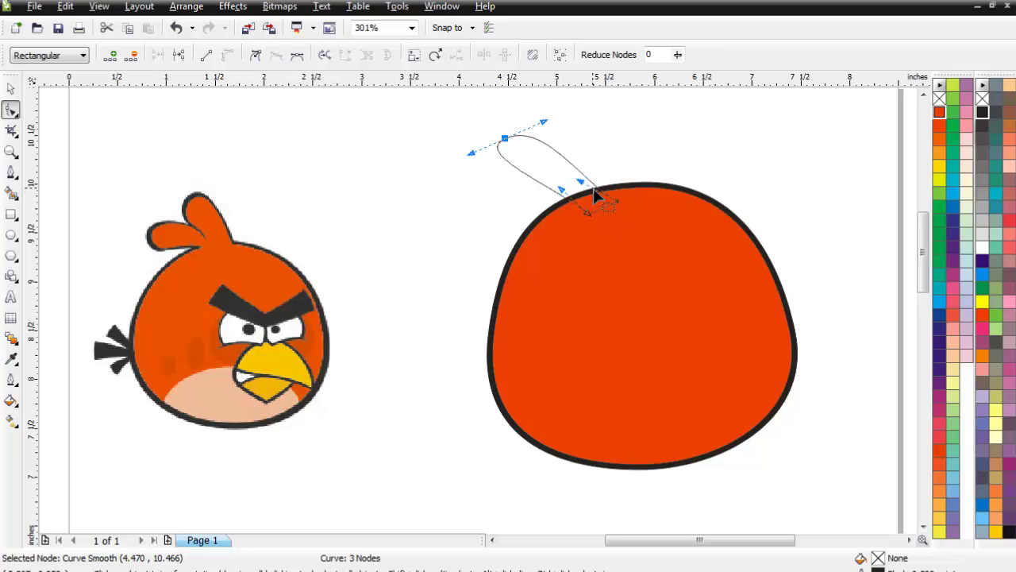
mouse_move(506, 142)
left_mouse_down()
mouse_move(500, 179)
mouse_move(504, 145)
left_mouse_up()
left_click_drag(618, 203, 610, 207)
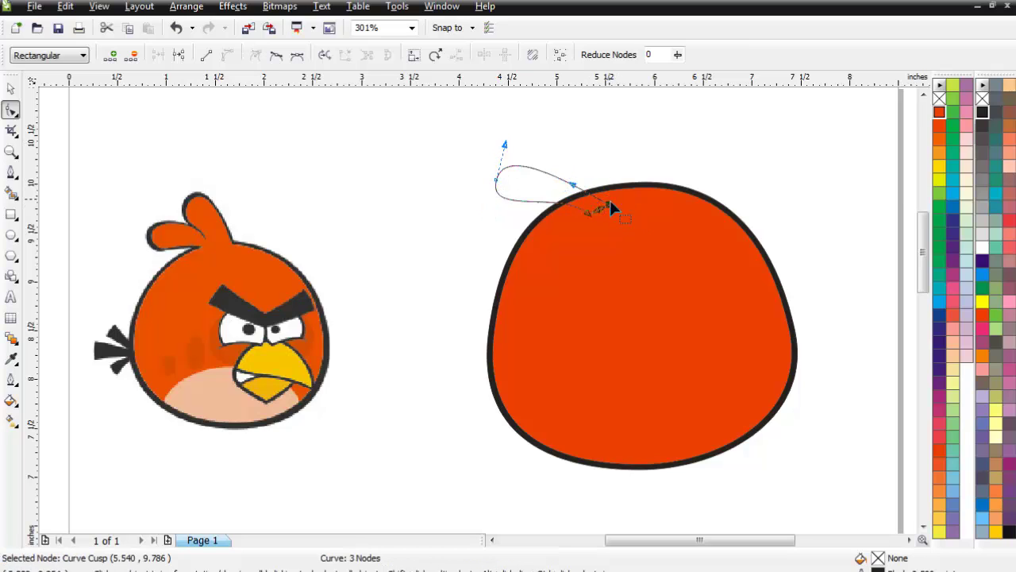
Enlarge the head feather to about 1.387 by 0.591 inches and adjust the curve near its base.
left_click(11, 88)
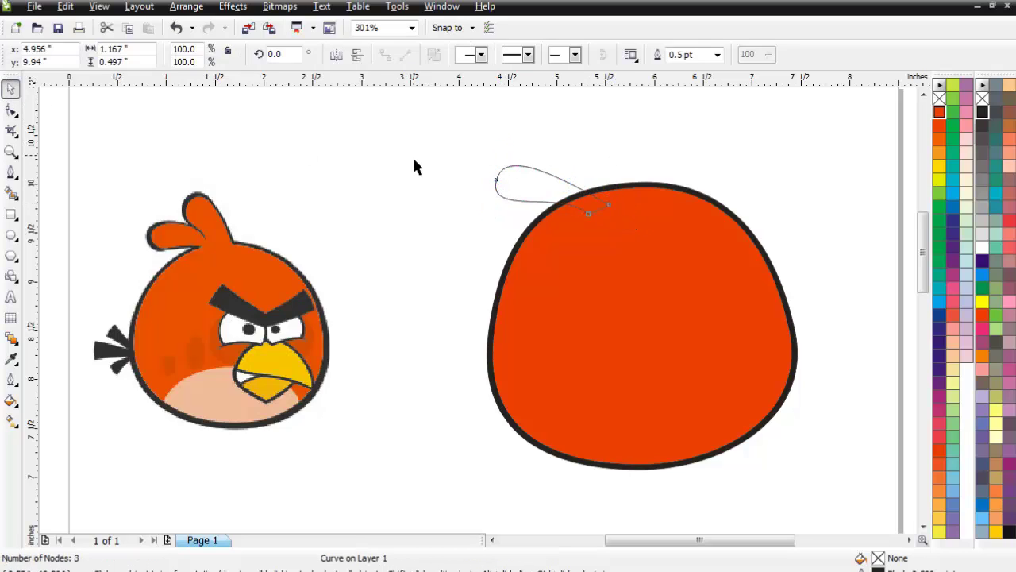
left_click_drag(422, 130, 682, 250)
left_click_drag(489, 181, 468, 158)
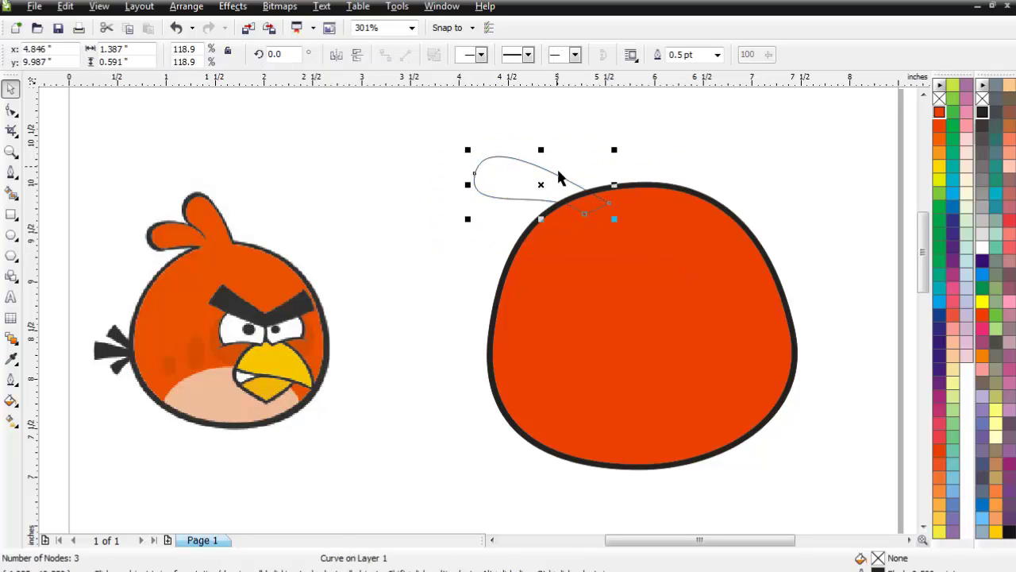
left_click(11, 109)
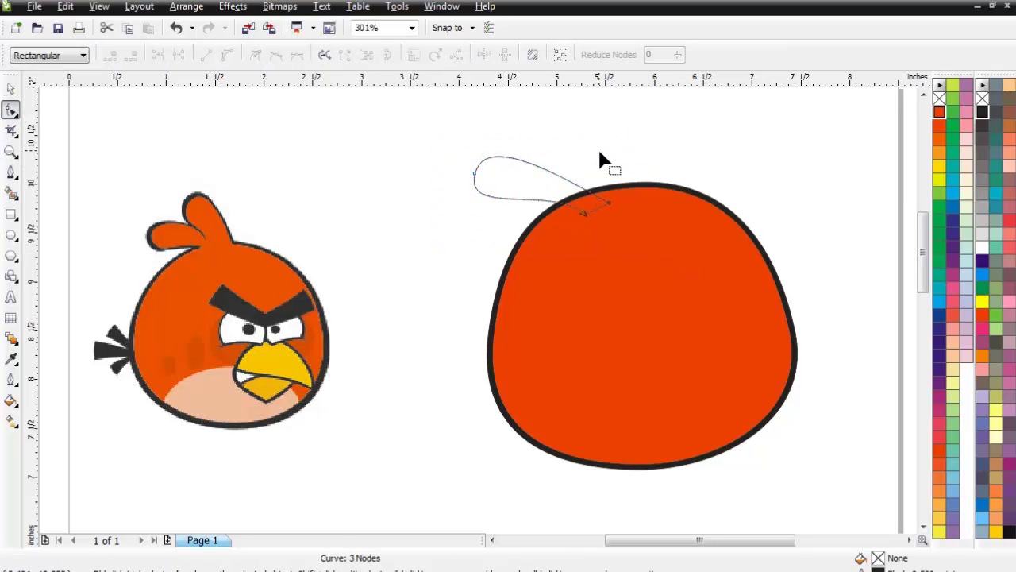
left_click(608, 205)
left_click_drag(585, 201, 585, 178)
Duplicate the head feather, rotate the copy to about 326.3 degrees and place it above the first with their bases overlapping.
left_click(12, 90)
left_click(567, 173)
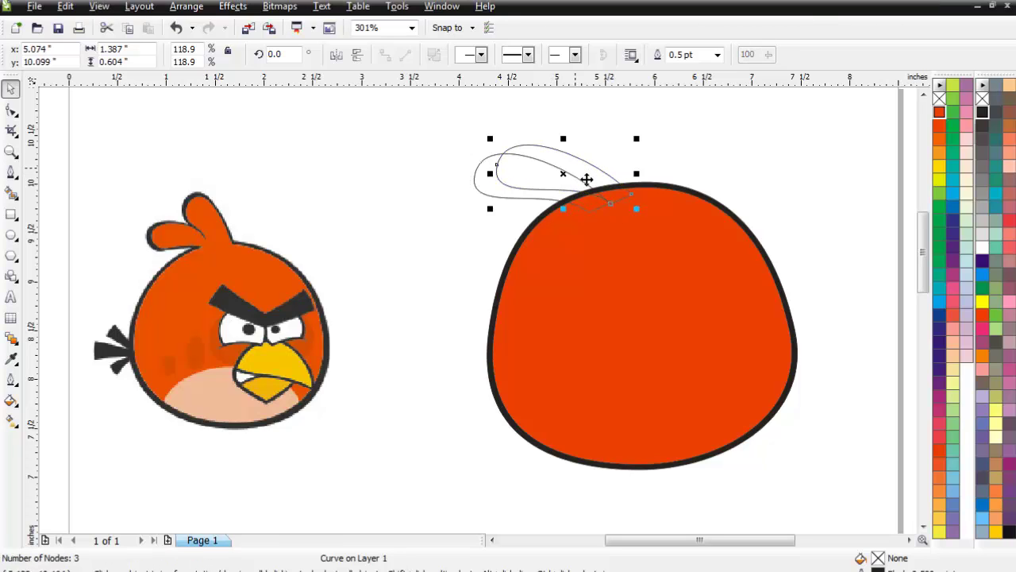
left_click(586, 179)
left_click_drag(643, 141, 671, 166)
left_click_drag(566, 160, 578, 153)
left_click(591, 149)
left_click_drag(645, 119, 664, 151)
left_click_drag(597, 174, 602, 161)
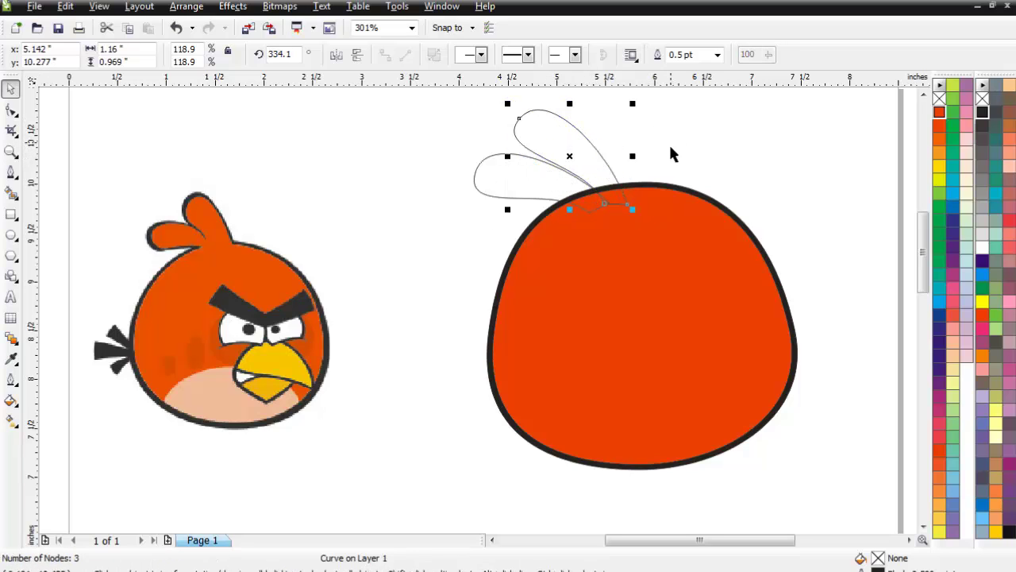
left_click(596, 158)
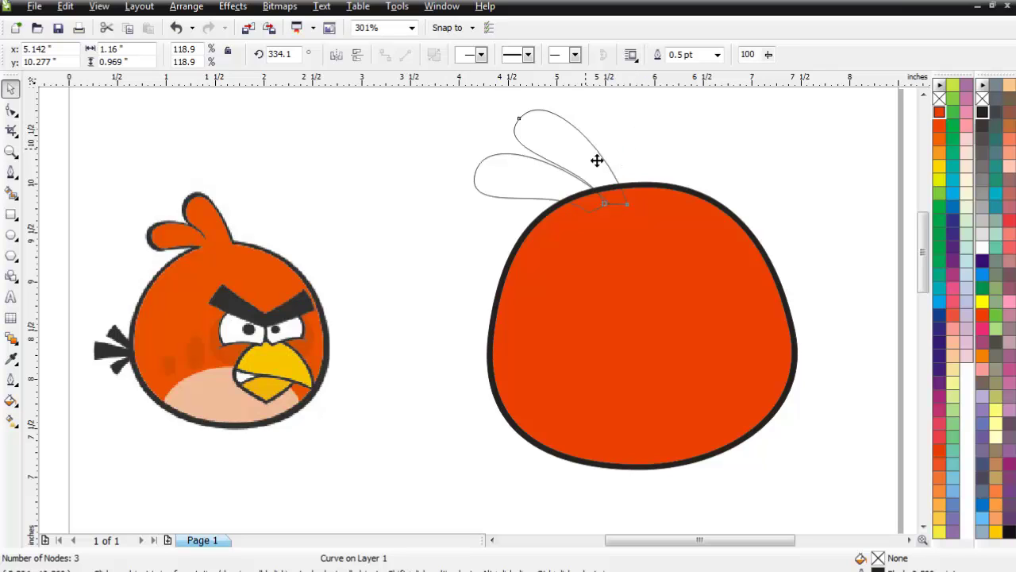
left_click_drag(646, 114, 644, 129)
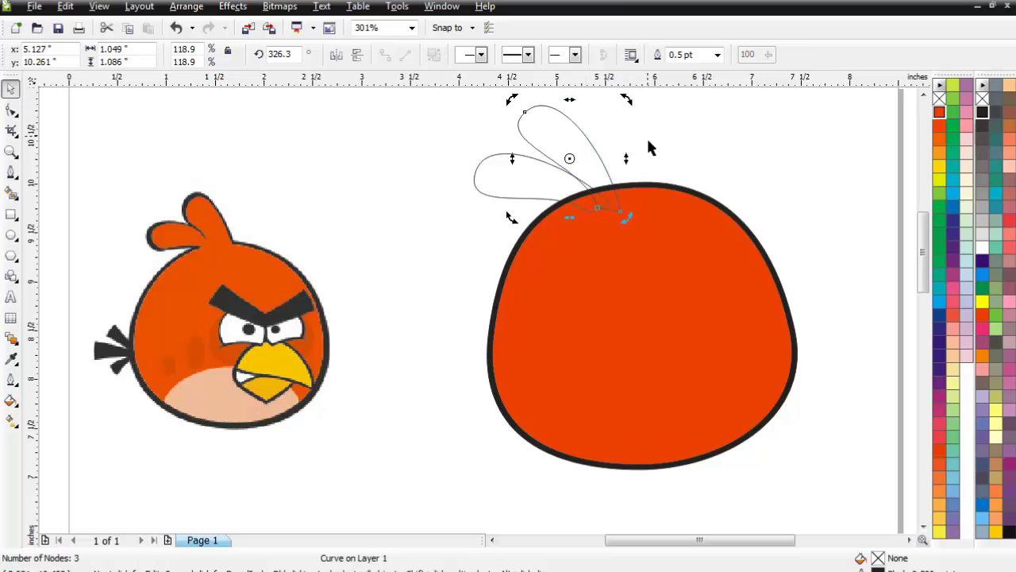
Reshape the upper head feather with its nodes and curve handles into a narrower, more upright form about 0.785 by 1.094 inches.
left_click(12, 112)
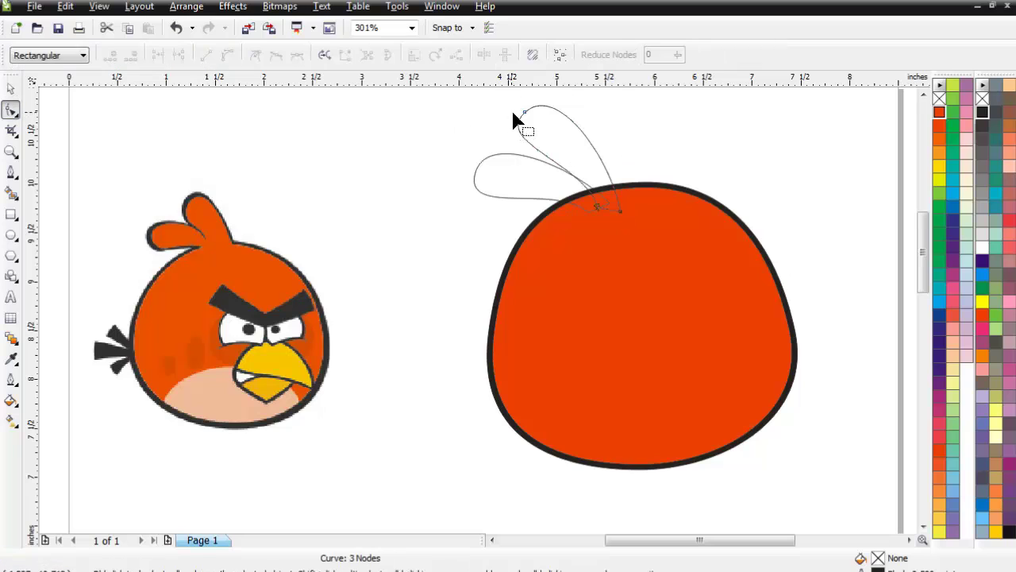
left_click_drag(524, 112, 540, 112)
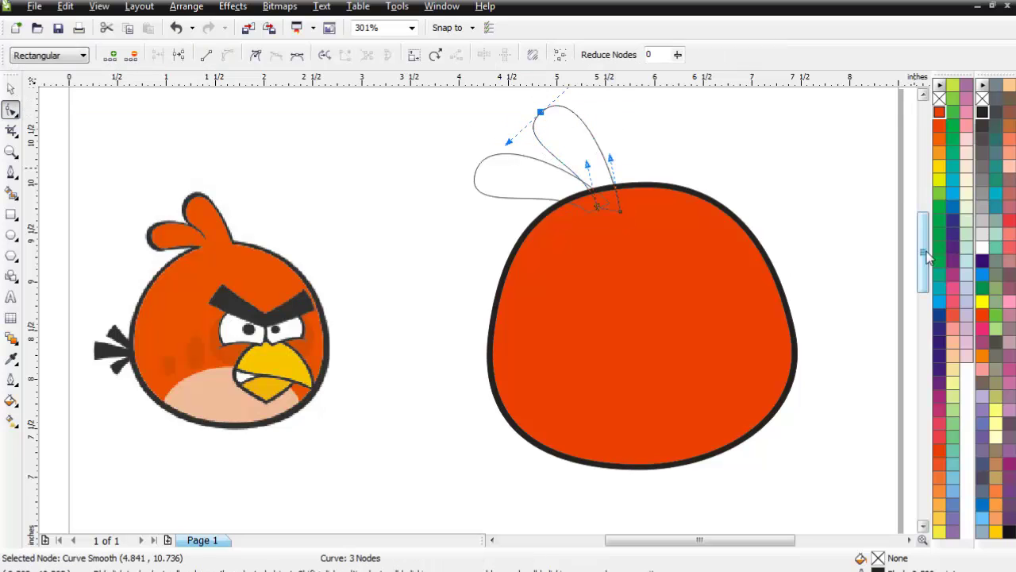
scroll(613, 185, "up", 1)
mouse_move(541, 167)
left_mouse_down()
mouse_move(584, 140)
mouse_move(553, 173)
left_mouse_up()
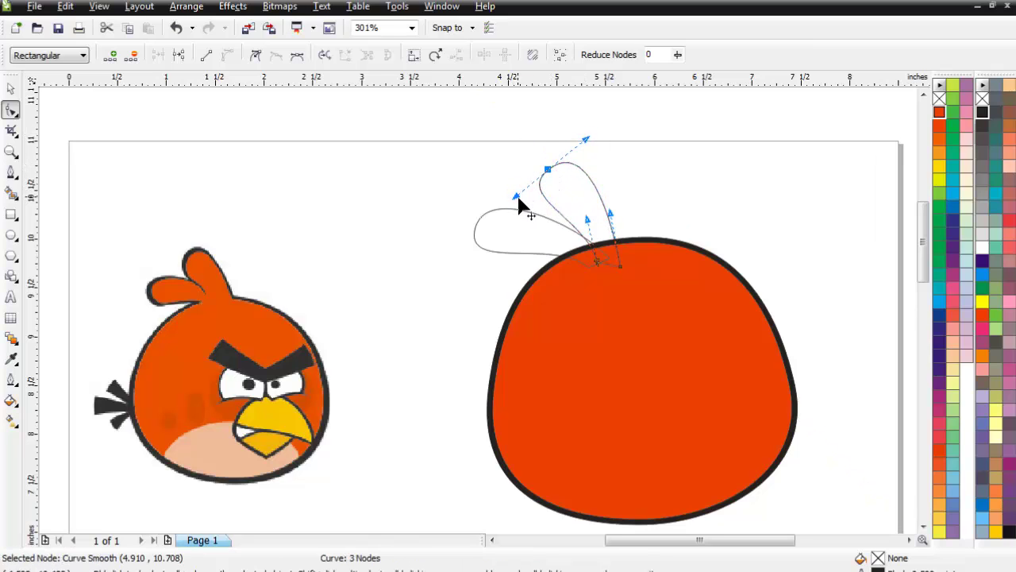
left_click(619, 264)
mouse_move(614, 214)
left_mouse_down()
mouse_move(622, 211)
mouse_move(599, 213)
left_mouse_up()
left_click(599, 262)
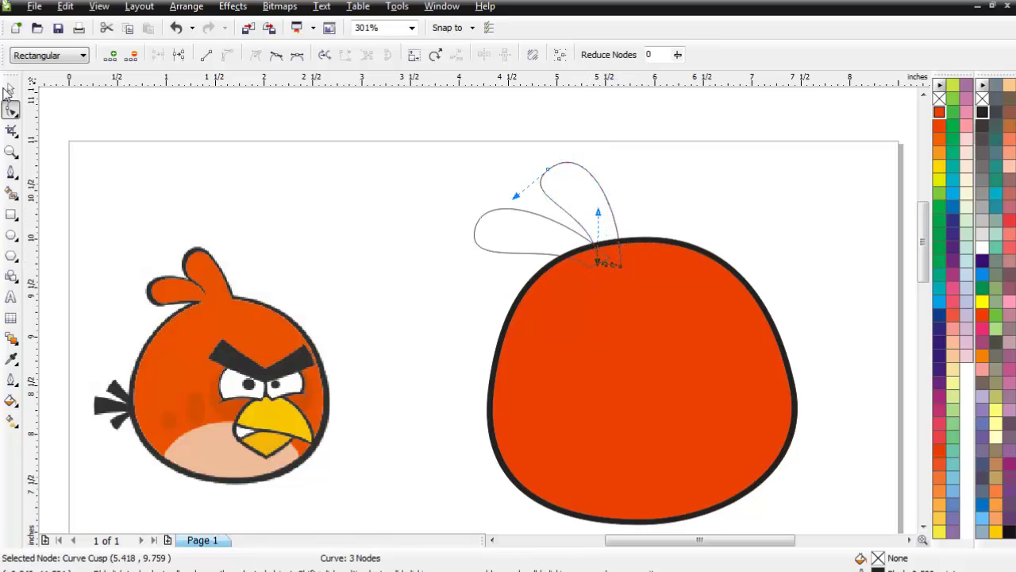
left_click(547, 170)
mouse_move(516, 196)
left_mouse_down()
mouse_move(531, 202)
mouse_move(529, 193)
left_mouse_up()
left_click(11, 89)
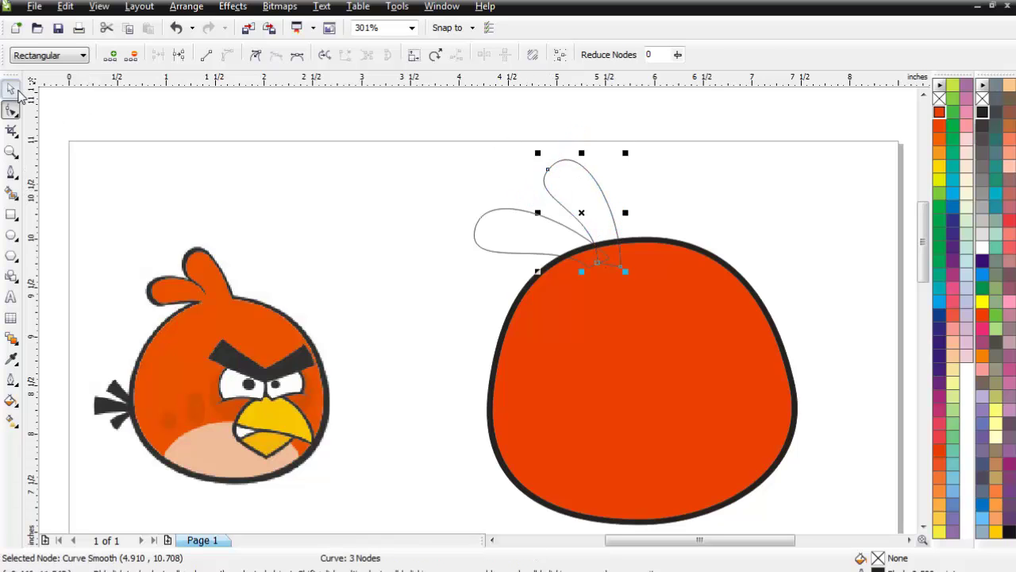
Nudge the upper head feather left so that its base overlaps more of the lower feather's base.
left_click(397, 194)
left_click(608, 214)
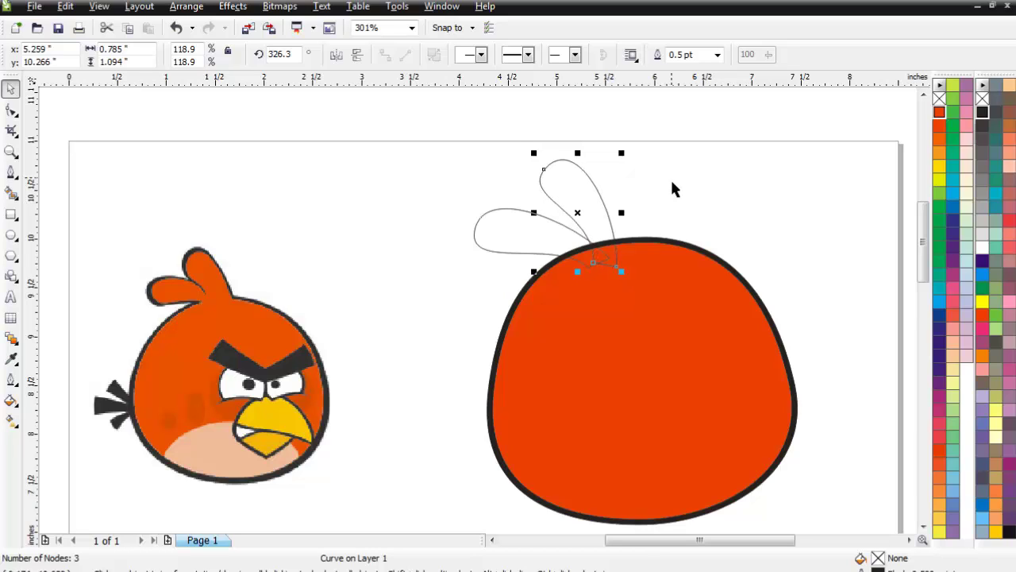
key("Left")
key("Left")
key("Left")
key("Left")
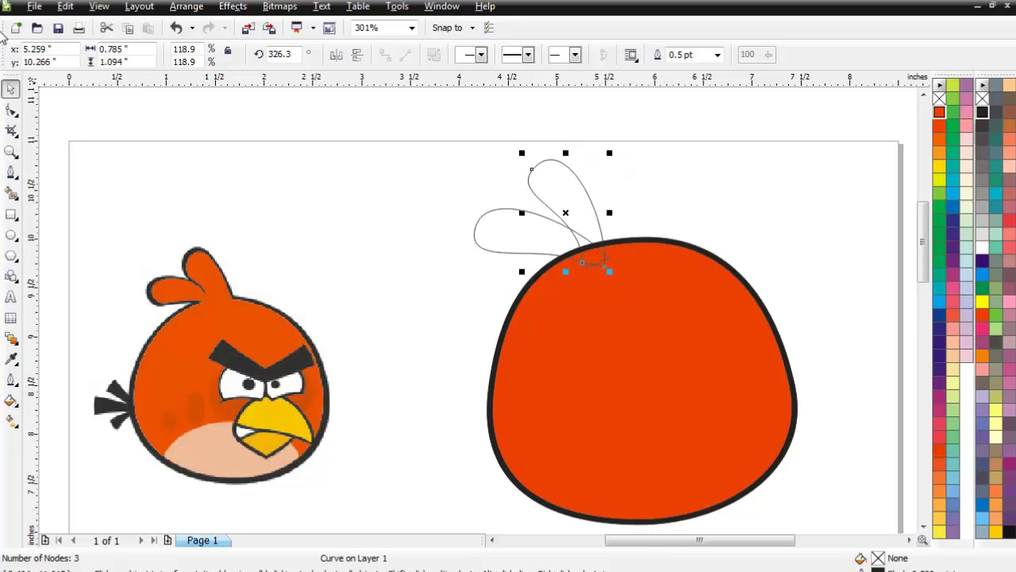
Rotate the upper head feather counterclockwise to about 333 degrees, closer to the lower feather.
left_click(11, 109)
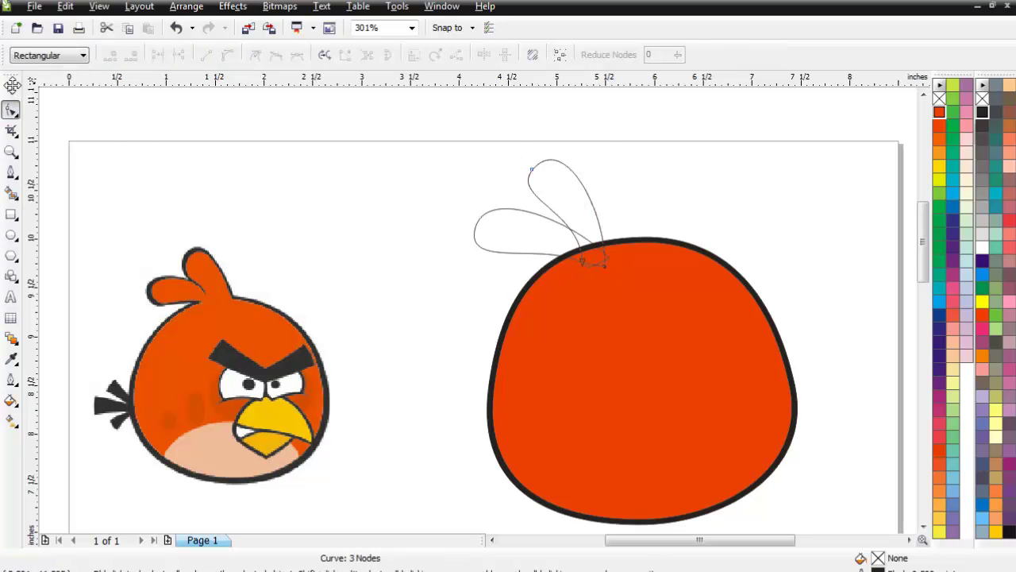
left_click(11, 86)
left_click(573, 192)
left_click(578, 193)
double_click(578, 193)
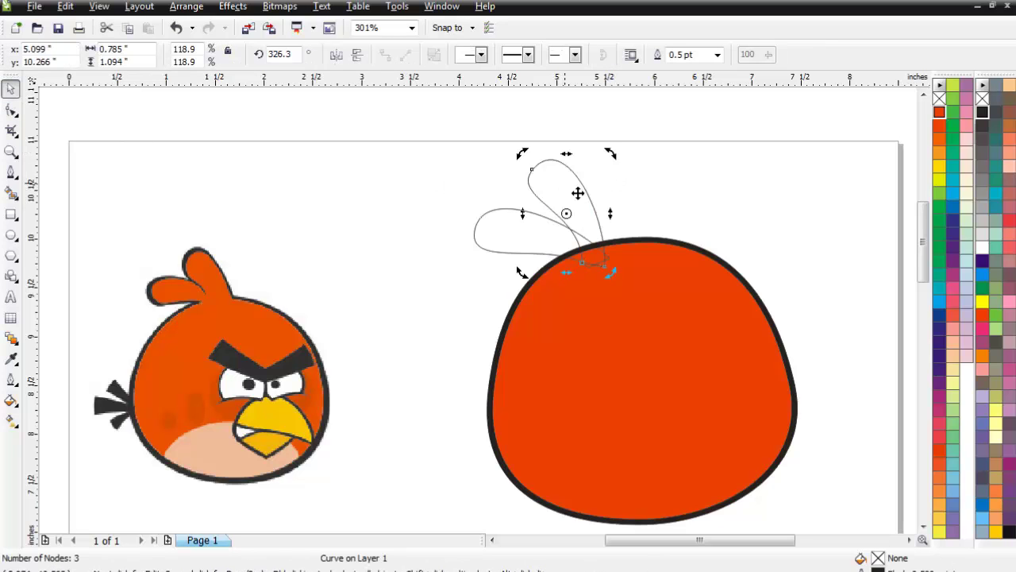
left_click_drag(624, 166, 609, 162)
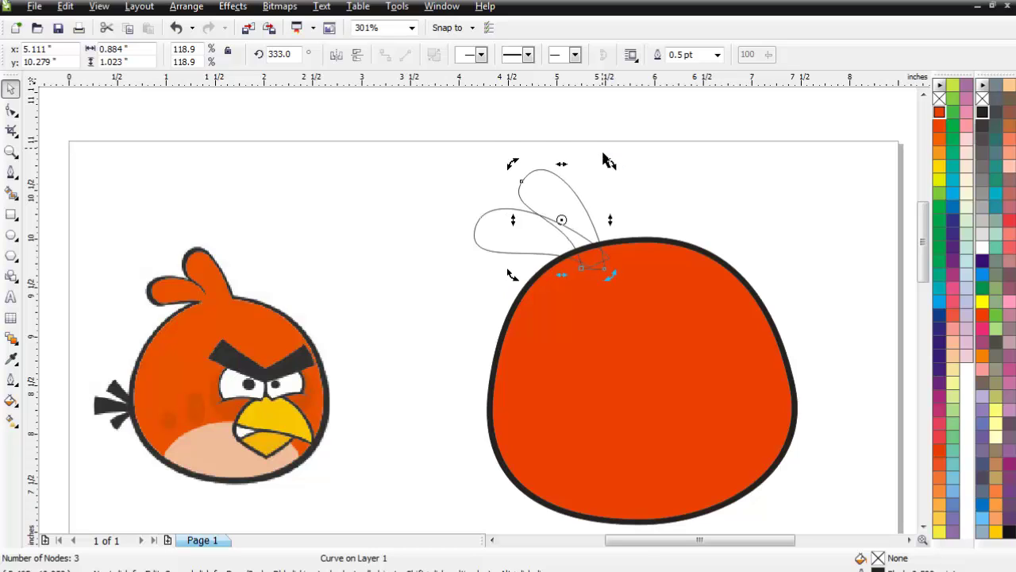
Weld the two head feathers into one shape and give it a red R255 G0 B0 fill with no outline.
left_click_drag(499, 248, 494, 237)
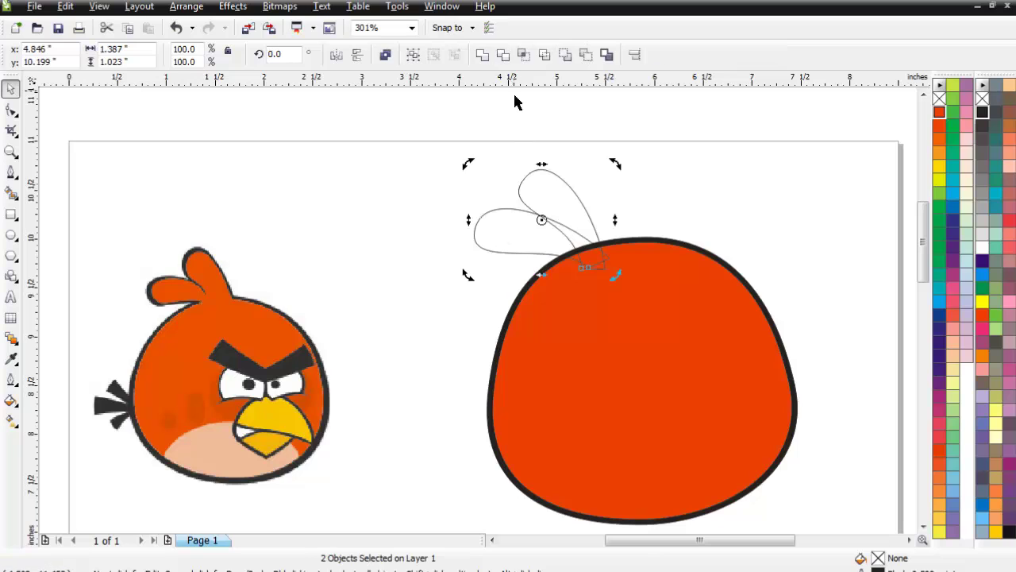
left_click(693, 154)
left_click(554, 195)
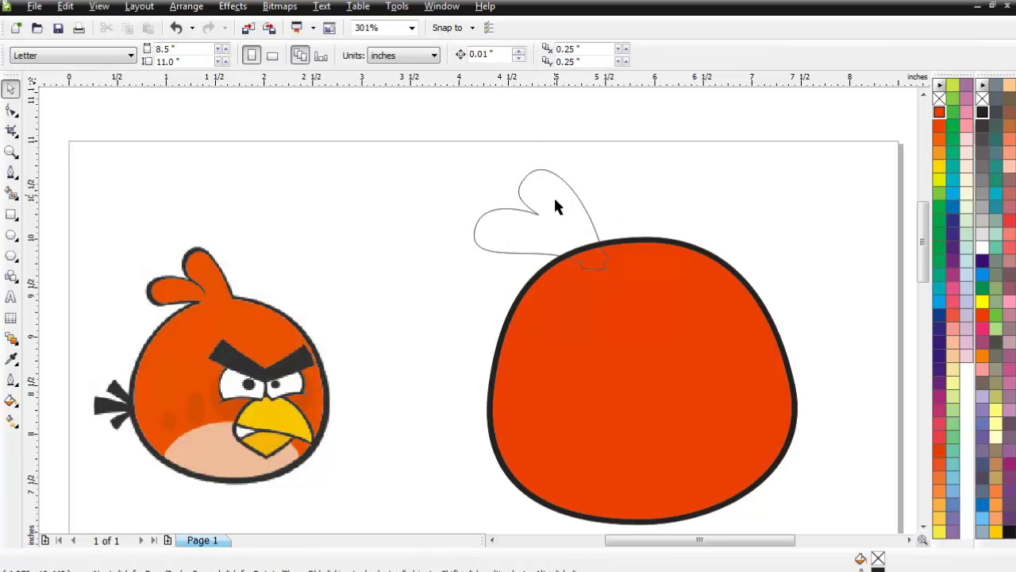
left_click(939, 113)
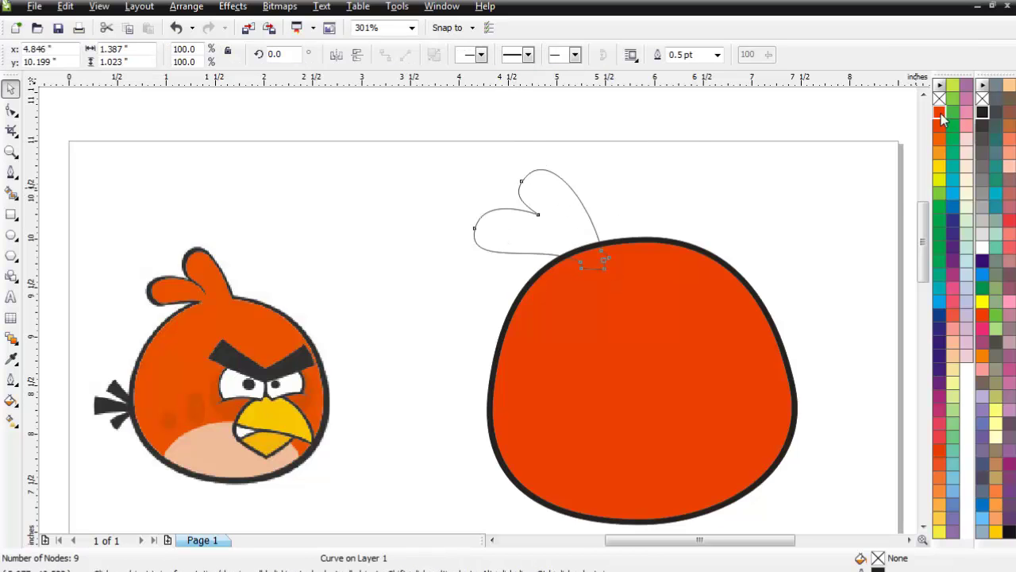
left_click(826, 136)
left_click(545, 200)
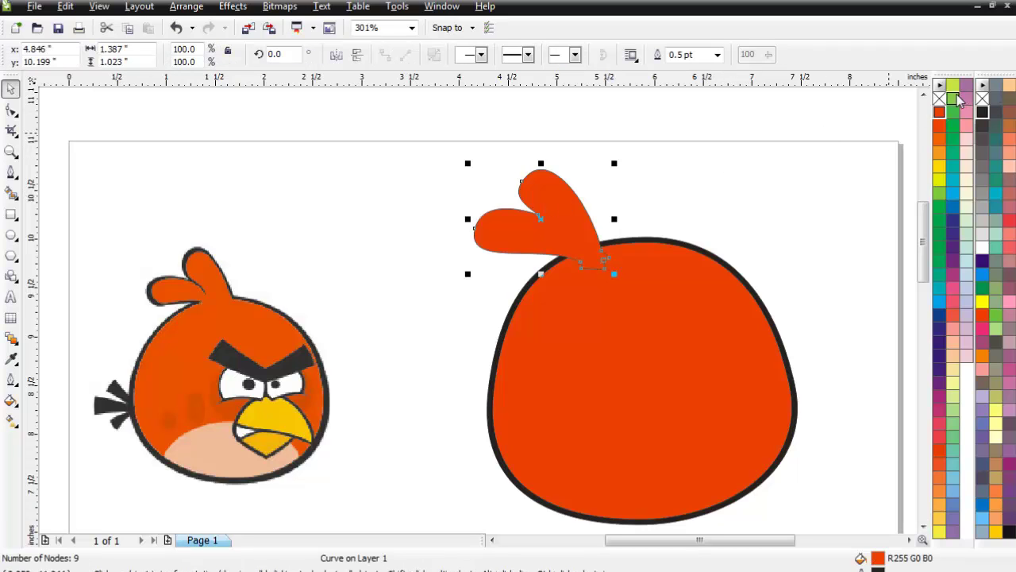
key("Escape")
Duplicate the feather shape, fill the copy black, place it behind the red one and stretch it downward to about 1.082 inches high.
left_click(567, 211)
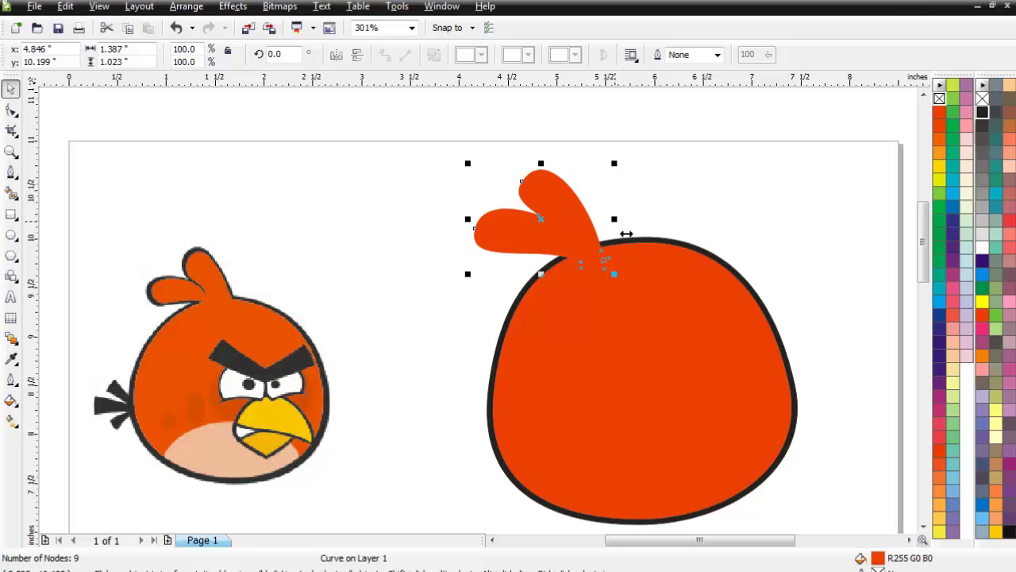
left_click(982, 112)
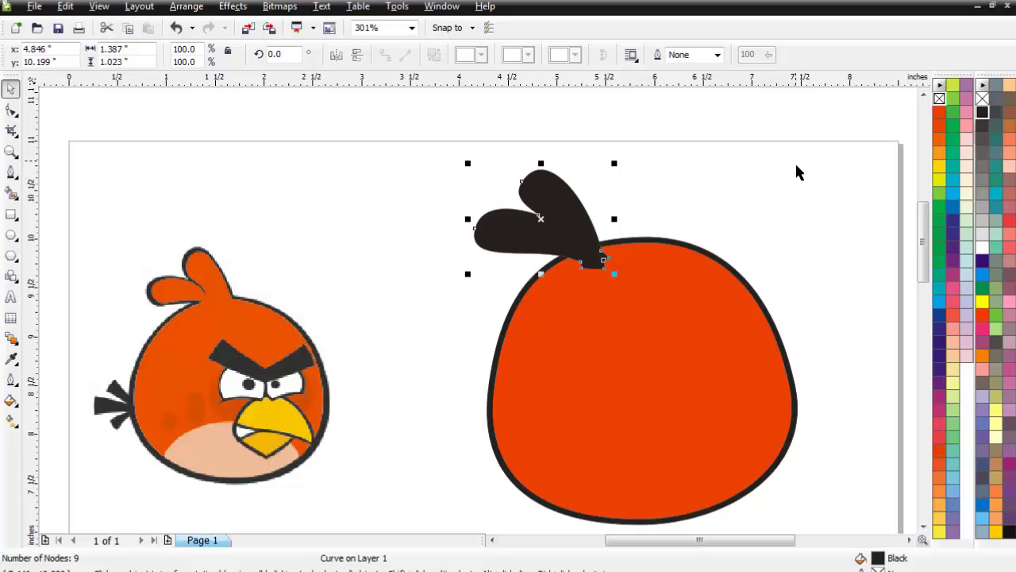
key("ctrl+z")
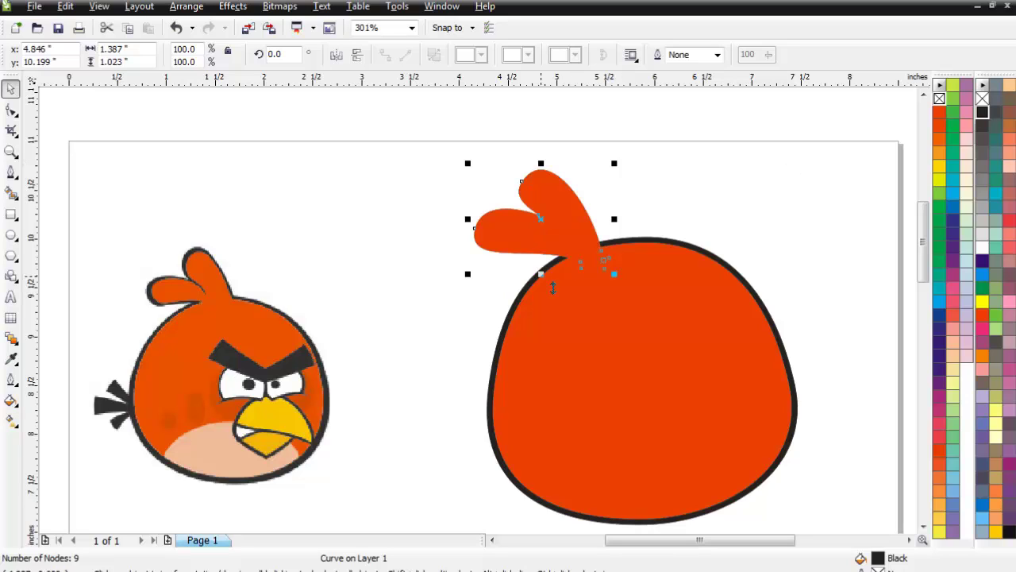
left_click_drag(553, 287, 548, 289)
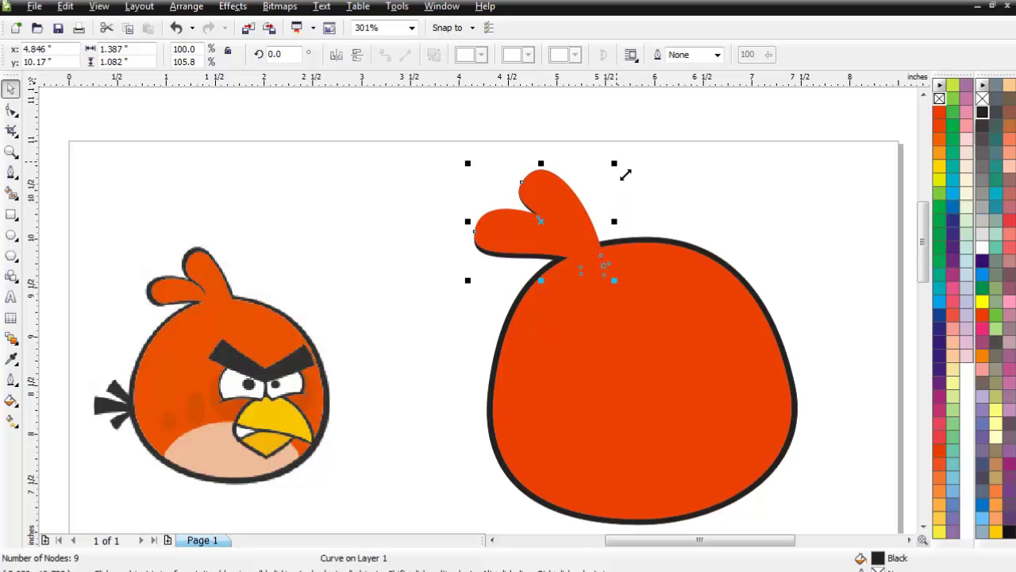
Turn off Dynamic Guides and Snap to Objects.
left_click(99, 6)
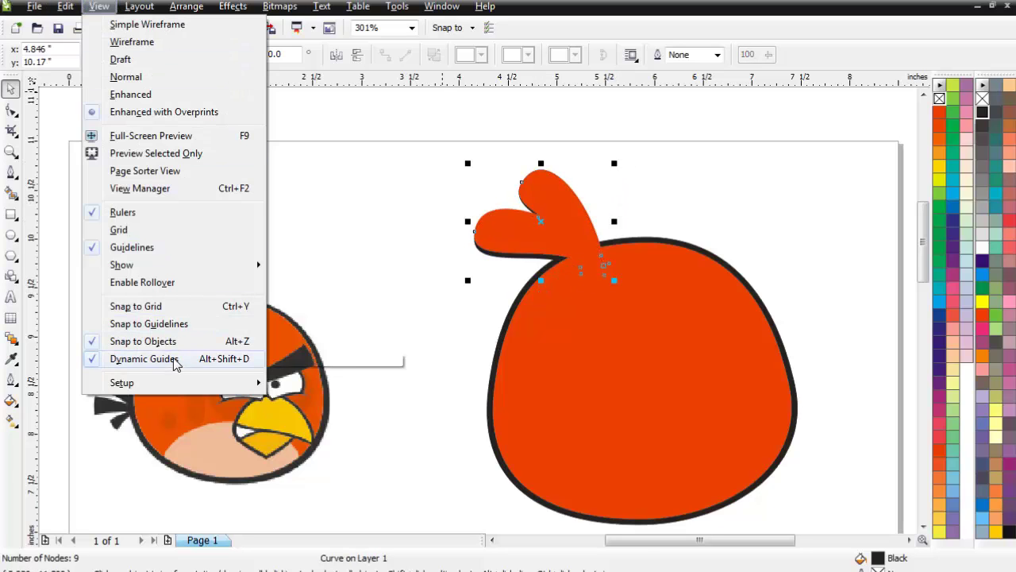
left_click(175, 359)
left_click(98, 6)
left_click(143, 340)
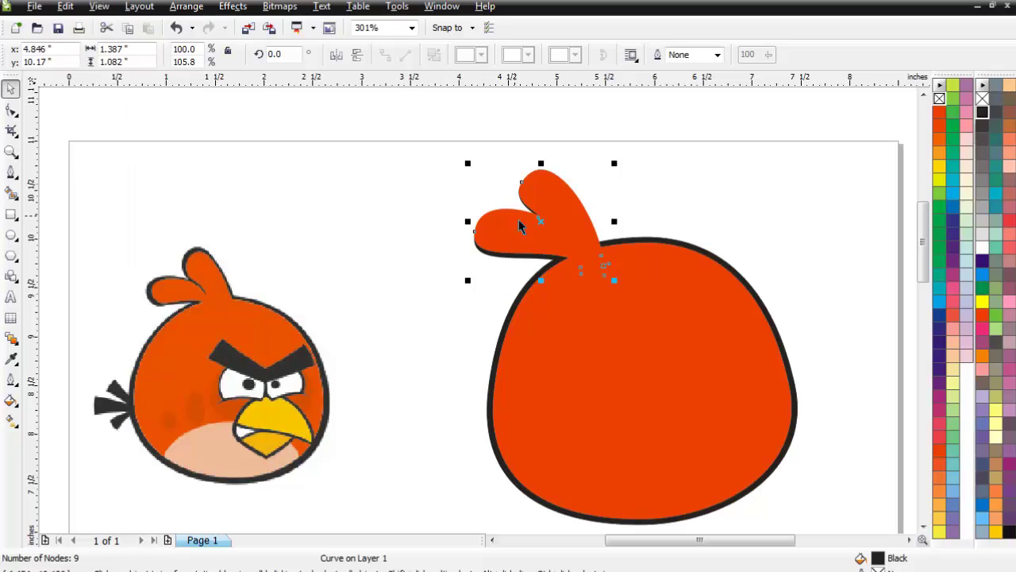
Enlarge the black feather copy to about 1.492 by 1.18 inches so it forms a border around the red feathers.
left_click_drag(614, 163, 630, 169)
left_click_drag(474, 170, 463, 159)
mouse_move(550, 289)
left_mouse_down()
mouse_move(540, 284)
mouse_move(543, 291)
left_mouse_up()
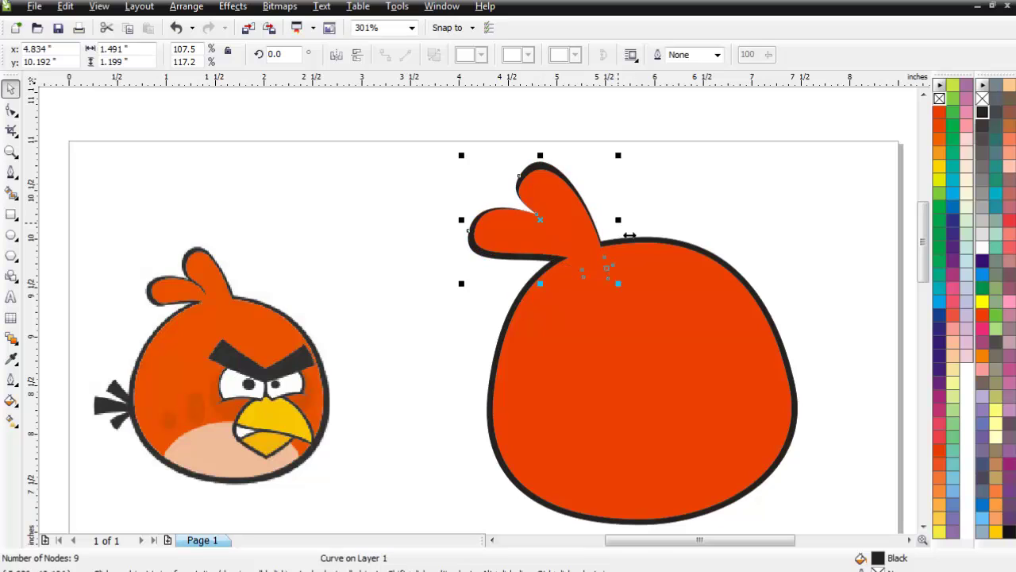
left_click_drag(618, 220, 632, 234)
mouse_move(474, 167)
left_mouse_down()
mouse_move(468, 161)
mouse_move(476, 167)
left_mouse_up()
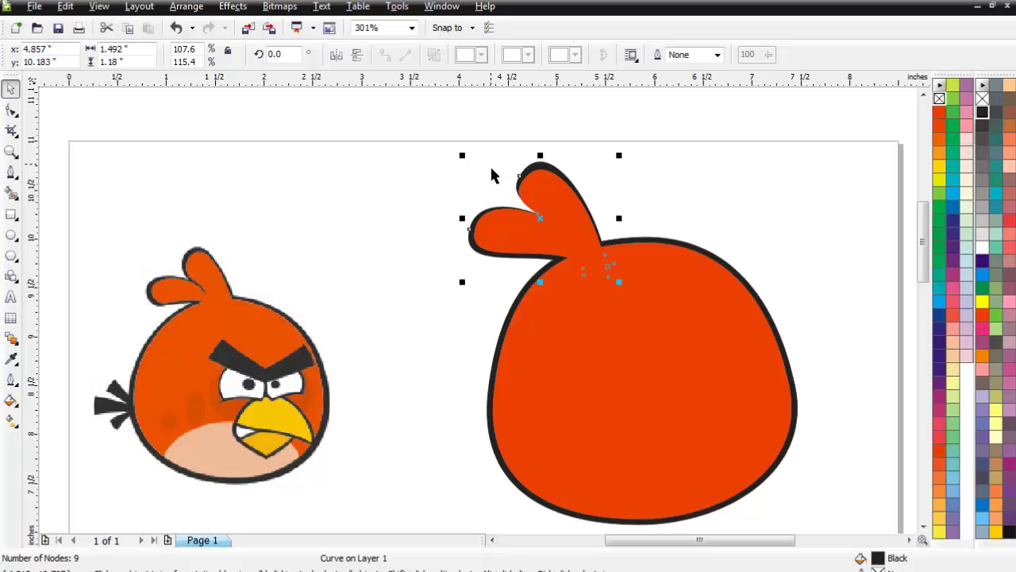
Move the black shape's notch node and the upper feather's left node outward to thicken the border between the feathers.
left_click(11, 110)
left_click_drag(539, 220, 528, 208)
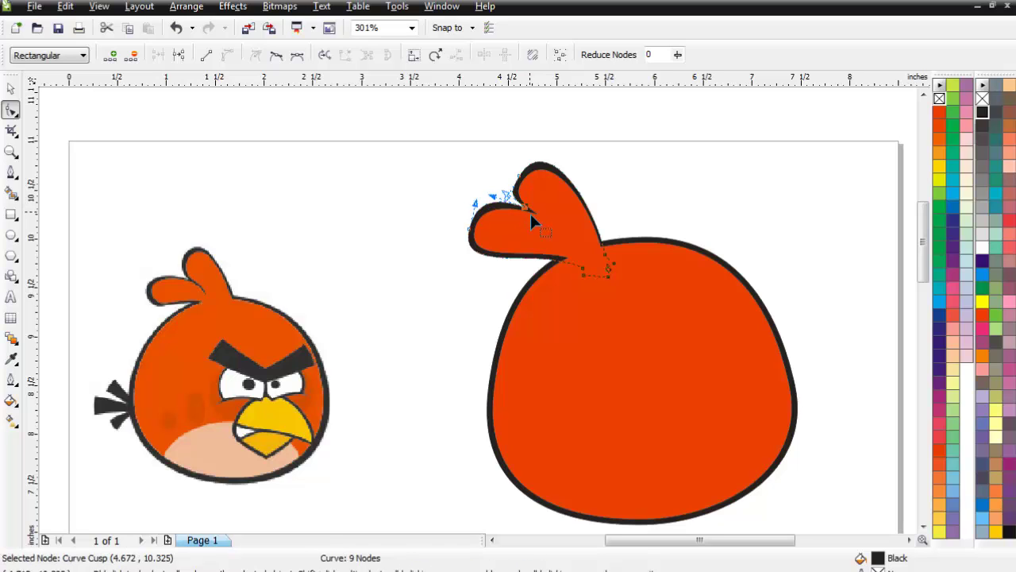
scroll(532, 215, "up", 2)
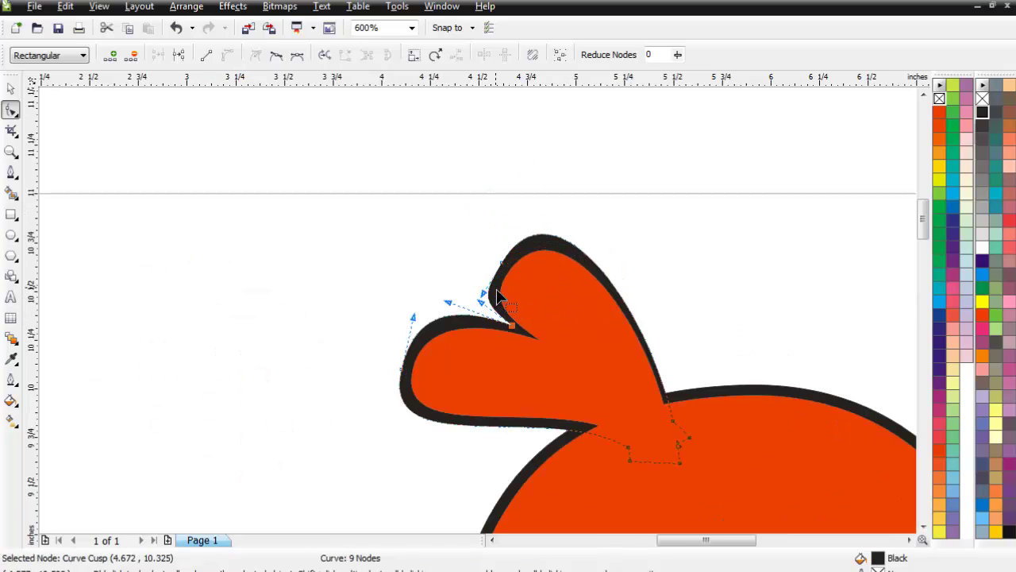
left_click_drag(503, 265, 497, 263)
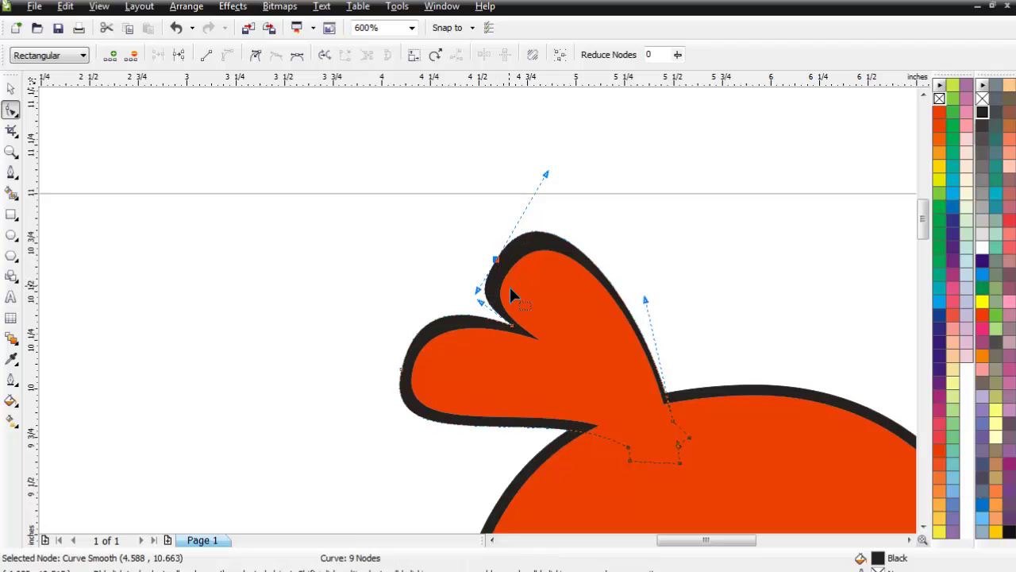
left_click_drag(482, 296, 499, 271)
left_click(459, 262)
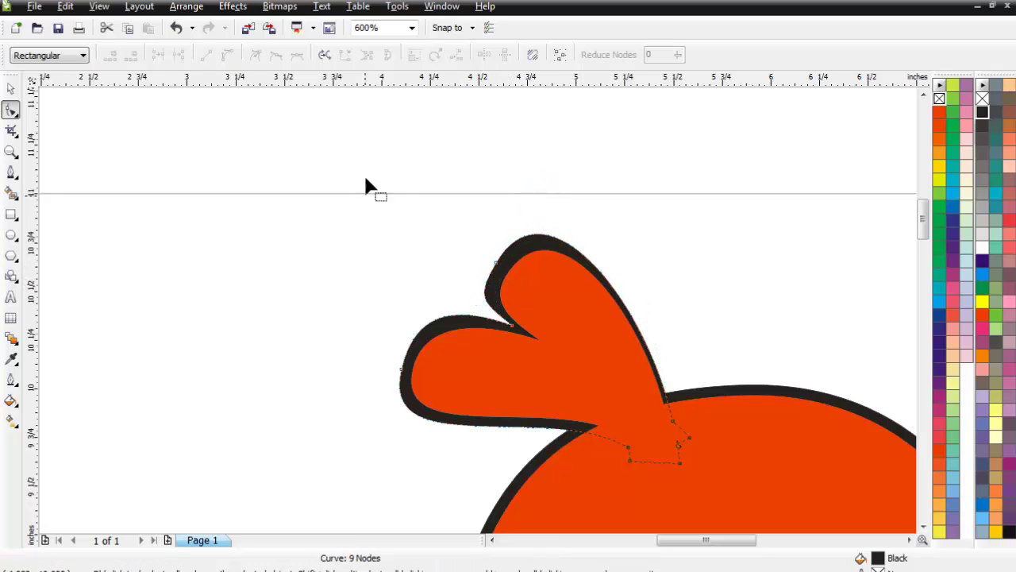
Shorten the curve handle at the black shape's notch node to even the border along the upper feather's inner edge.
left_click(505, 275)
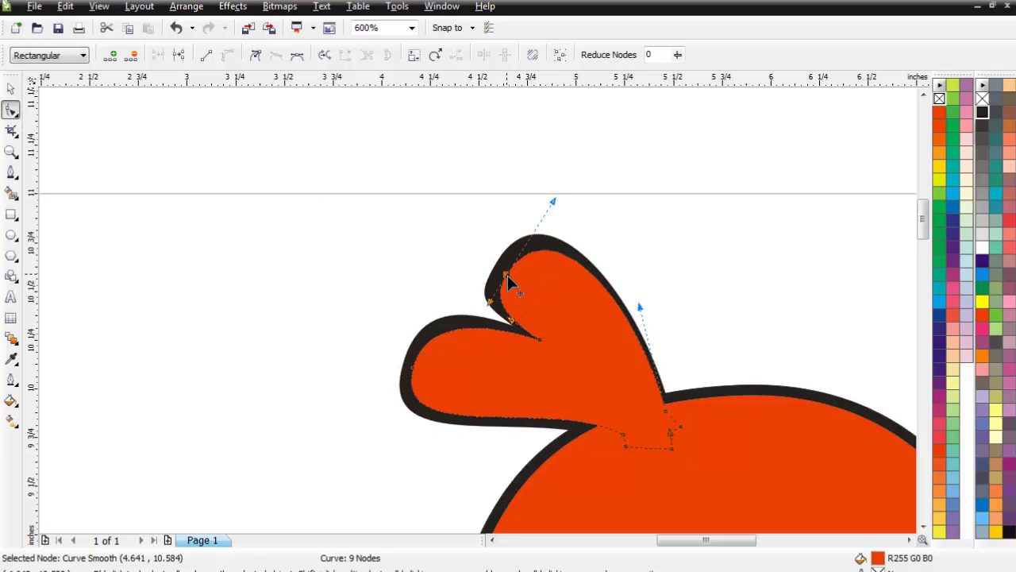
left_click(501, 271)
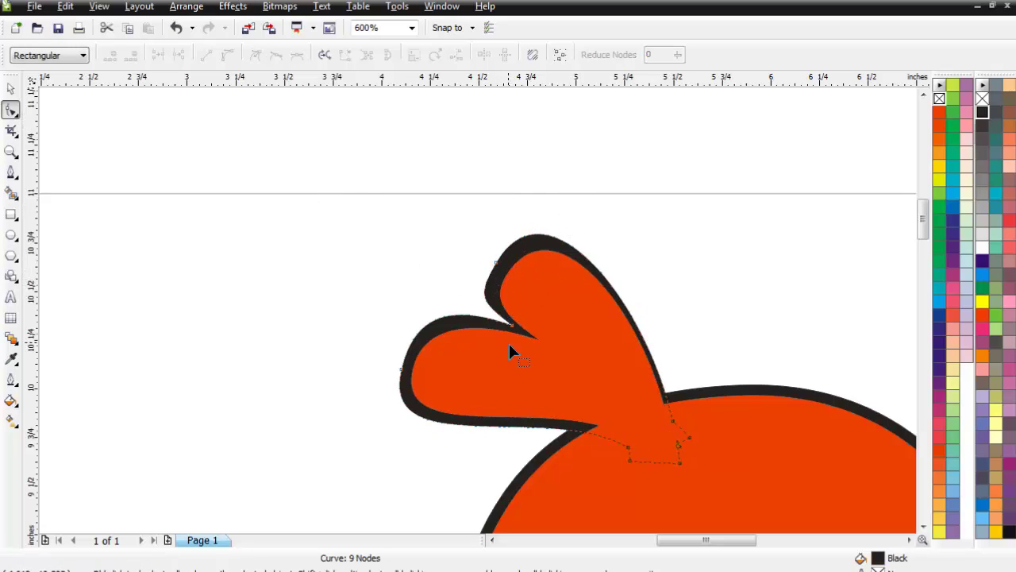
left_click(512, 325)
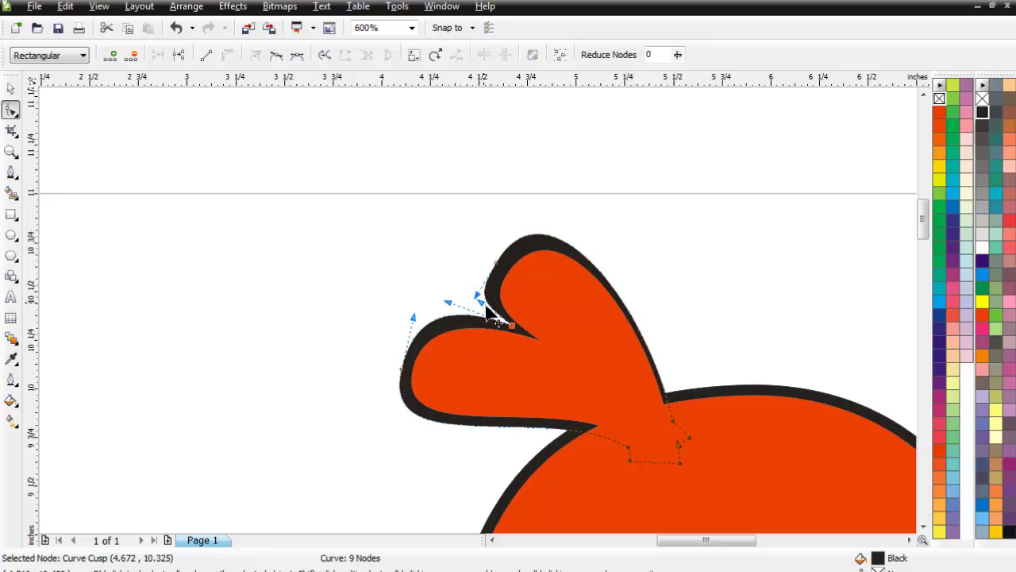
left_click_drag(486, 307, 499, 318)
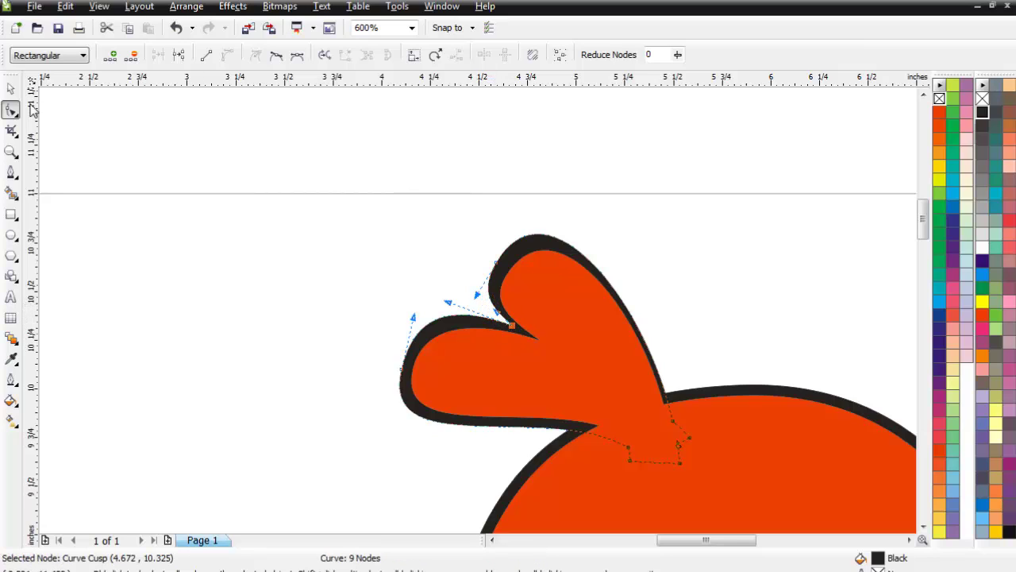
left_click(11, 88)
left_click(434, 270)
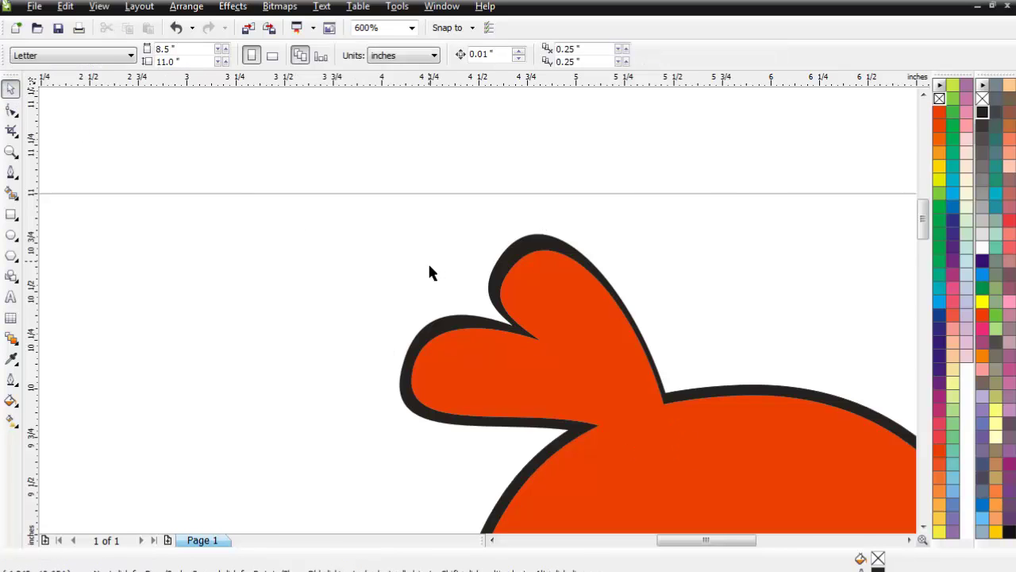
Select the red head feathers and their black border together and shift them right along the top of the body.
scroll(429, 272, "down", 1)
scroll(480, 318, "down", 1)
scroll(511, 361, "up", 1)
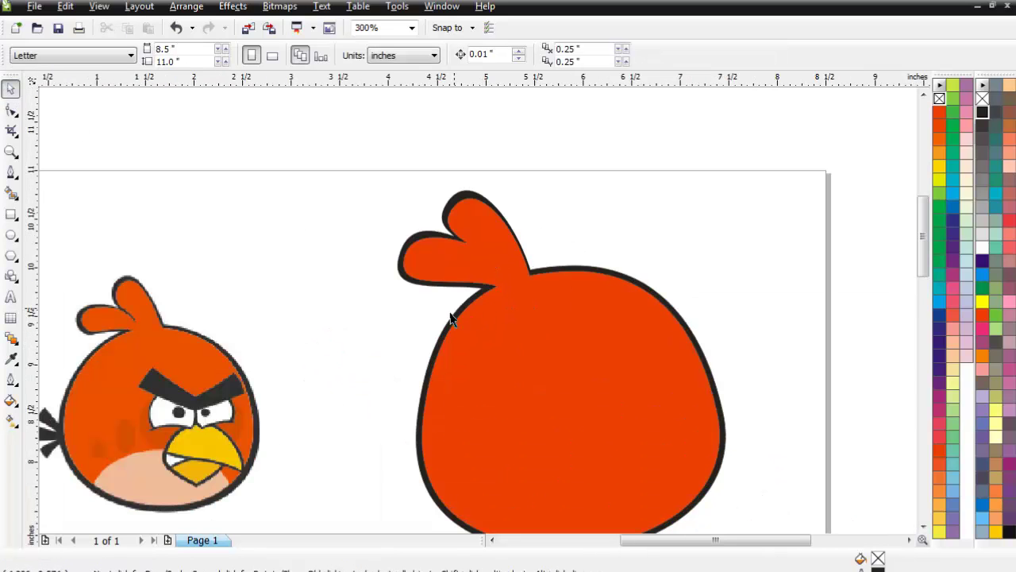
left_click_drag(716, 544, 699, 544)
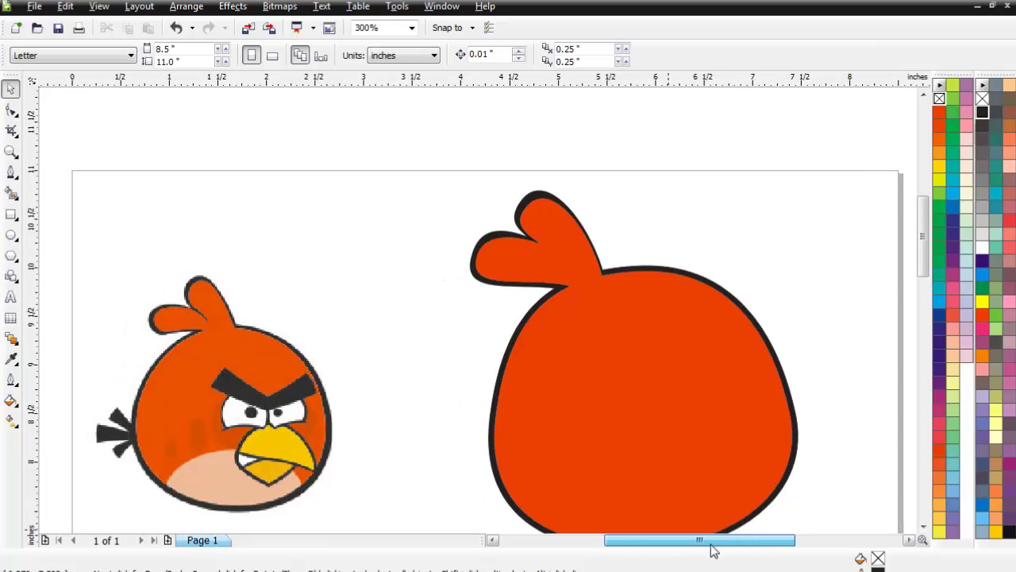
left_click_drag(923, 236, 923, 244)
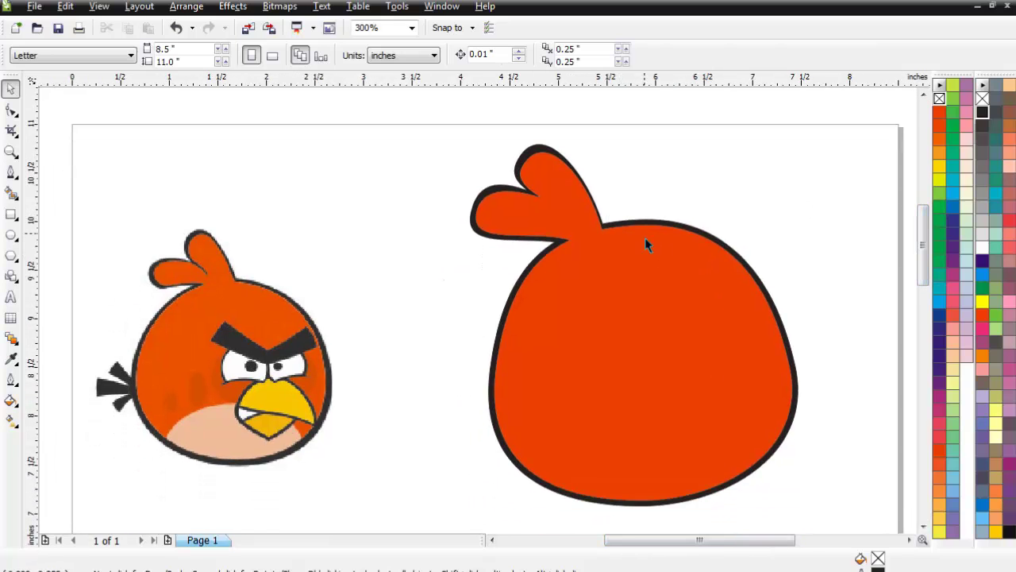
left_click(570, 225)
left_click(540, 159, "shift")
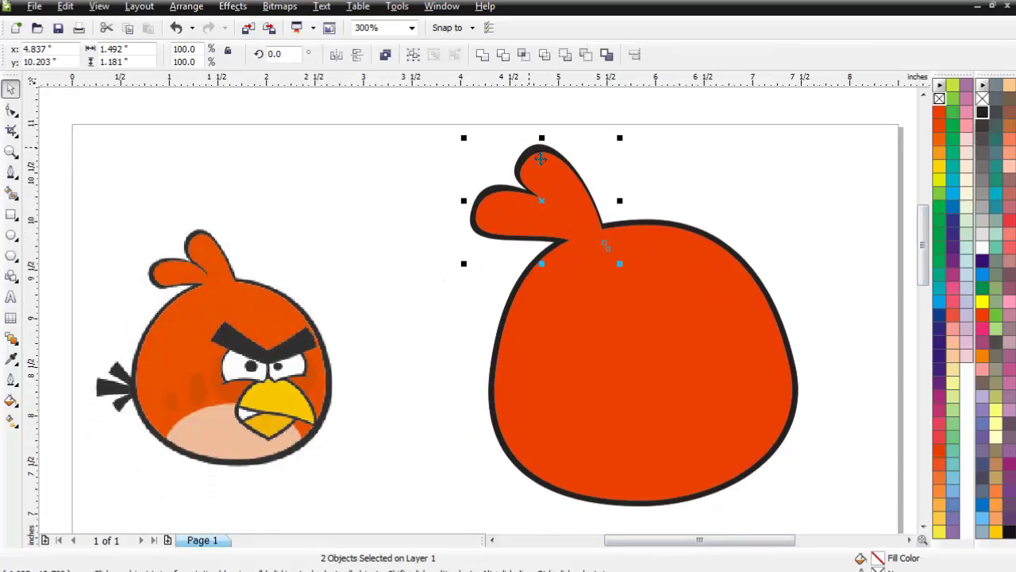
key("Left")
key("Down")
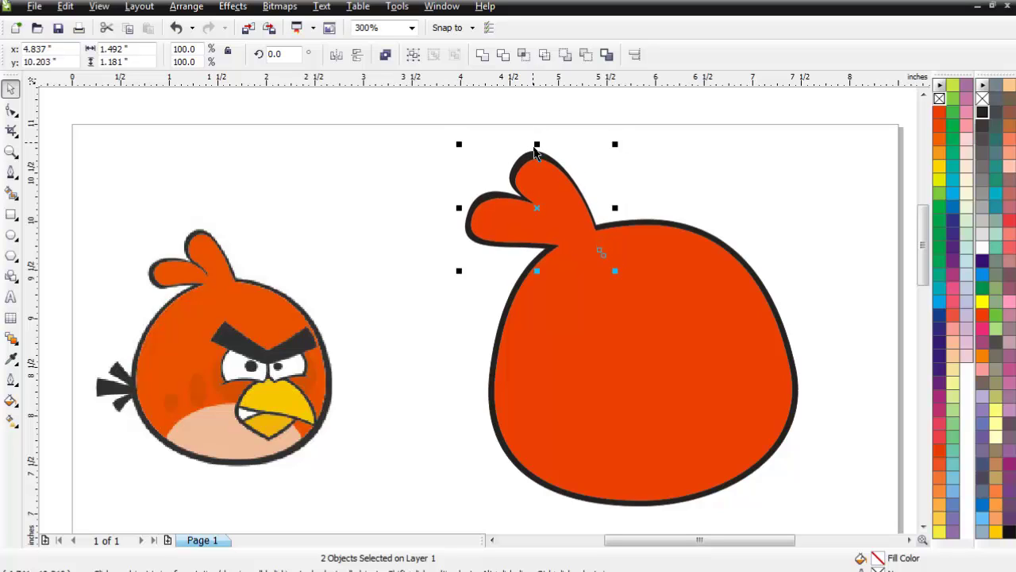
key("Right")
key("Right")
key("Right")
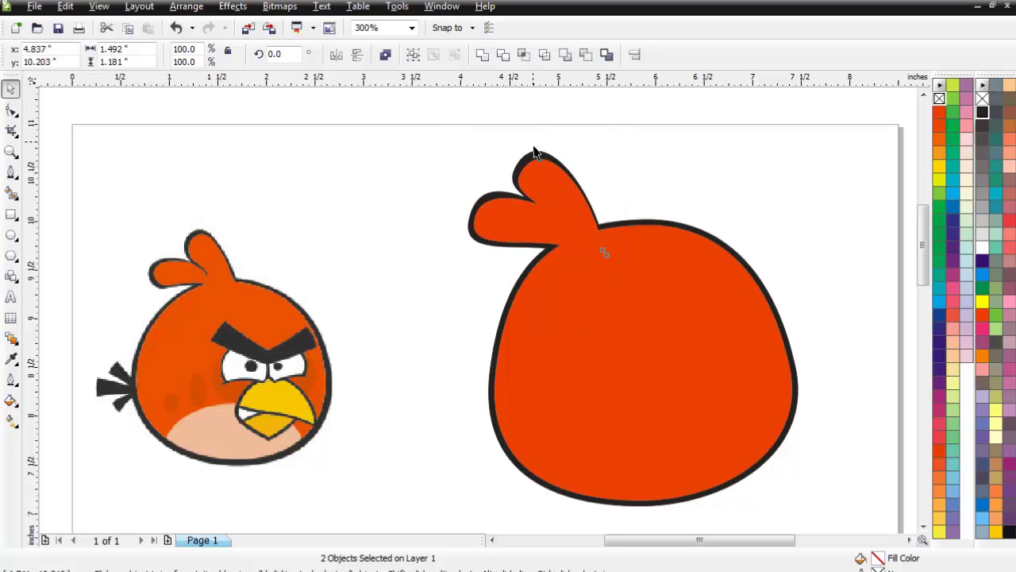
key("Right")
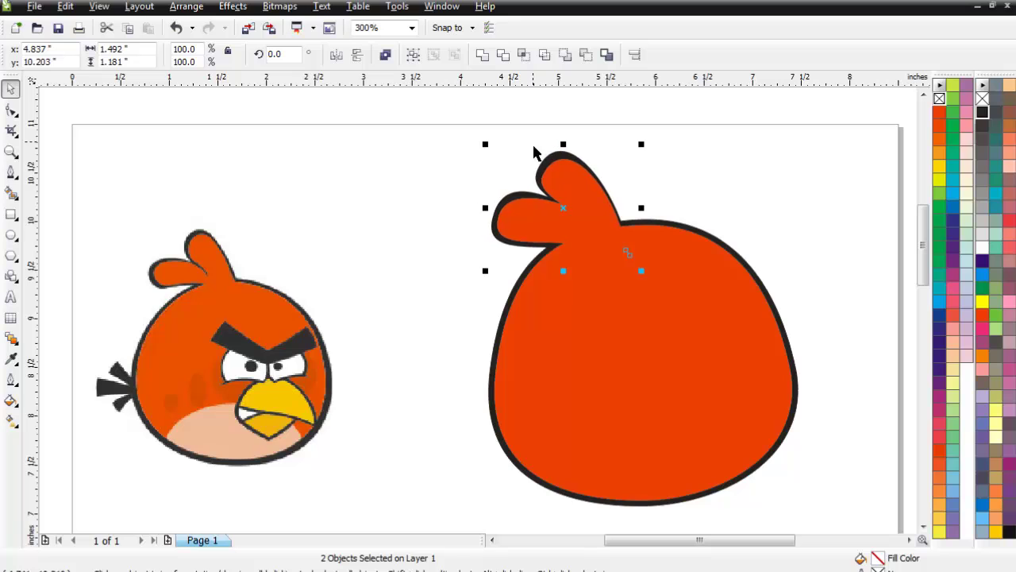
key("Up")
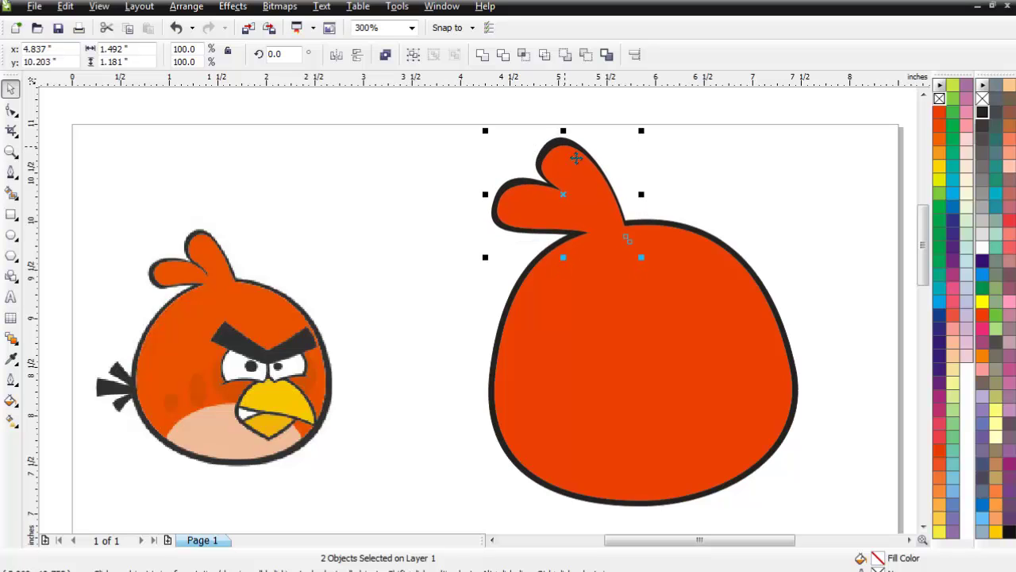
Resize the head feathers and border to about 1.635 by 1.053 inches and nudge them right and slightly up to meet the body.
left_click_drag(563, 135, 558, 154)
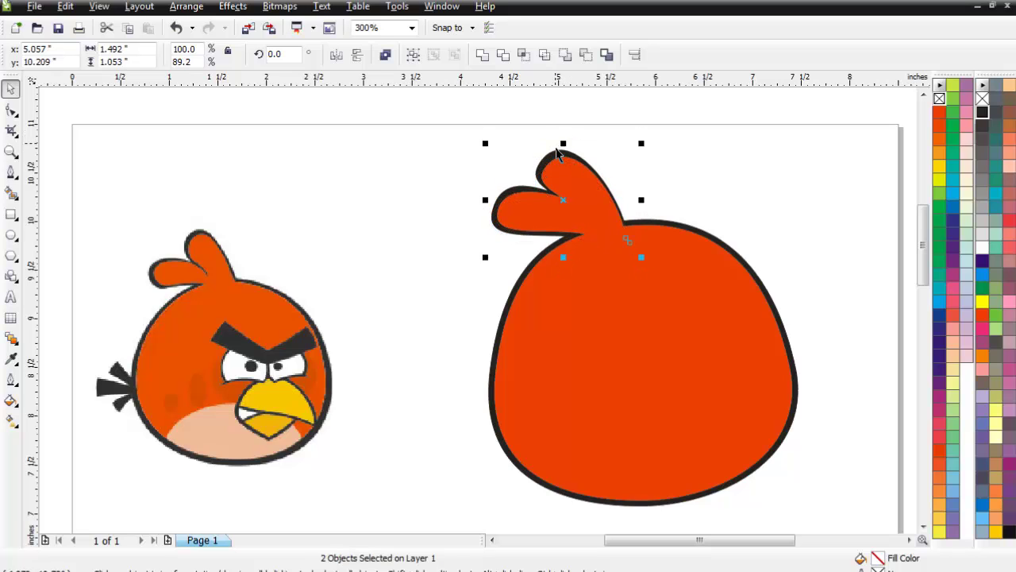
left_click_drag(485, 201, 471, 203)
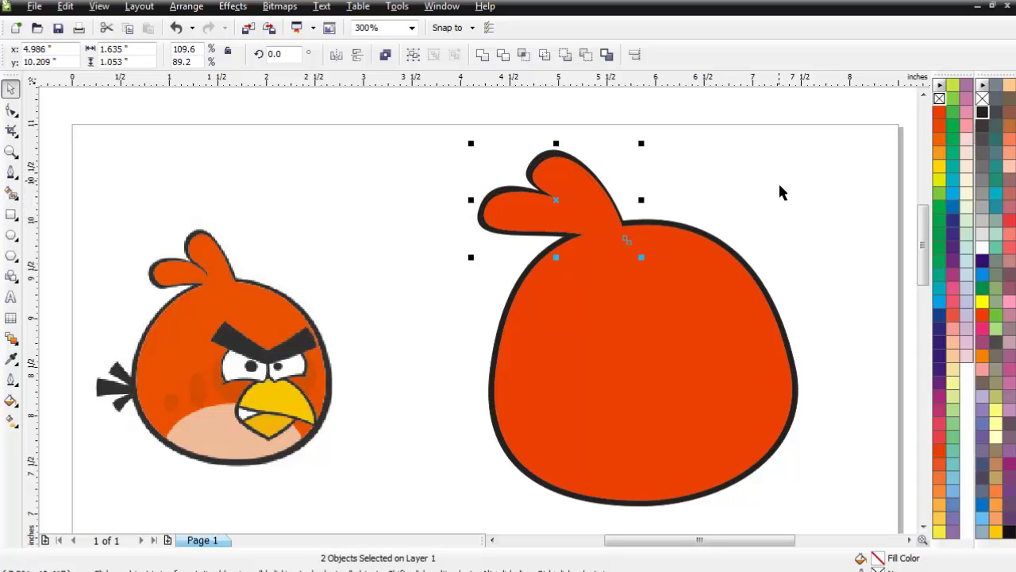
key("Right")
key("Right")
key("Right")
key("Right")
key("Up")
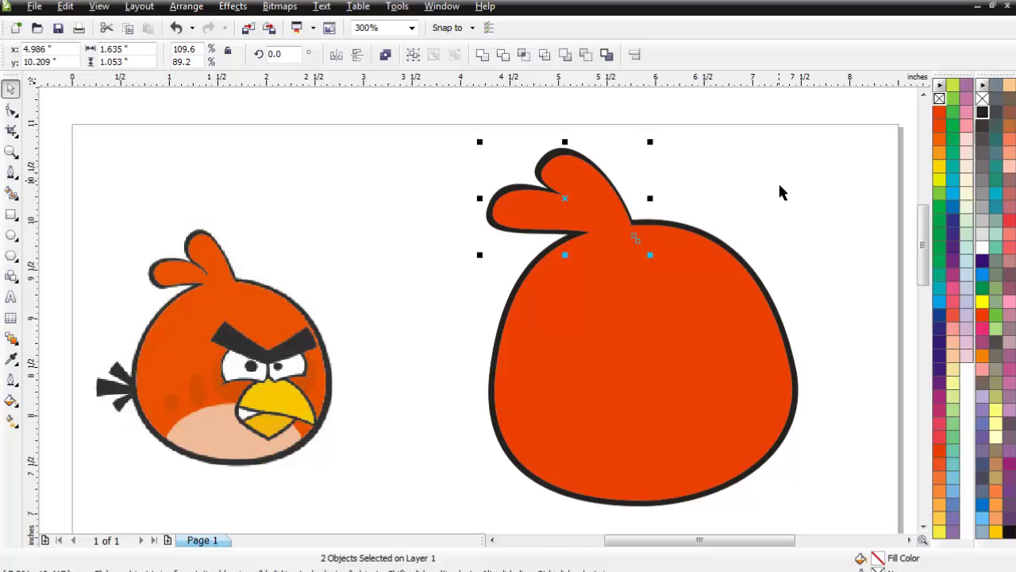
left_click(780, 188)
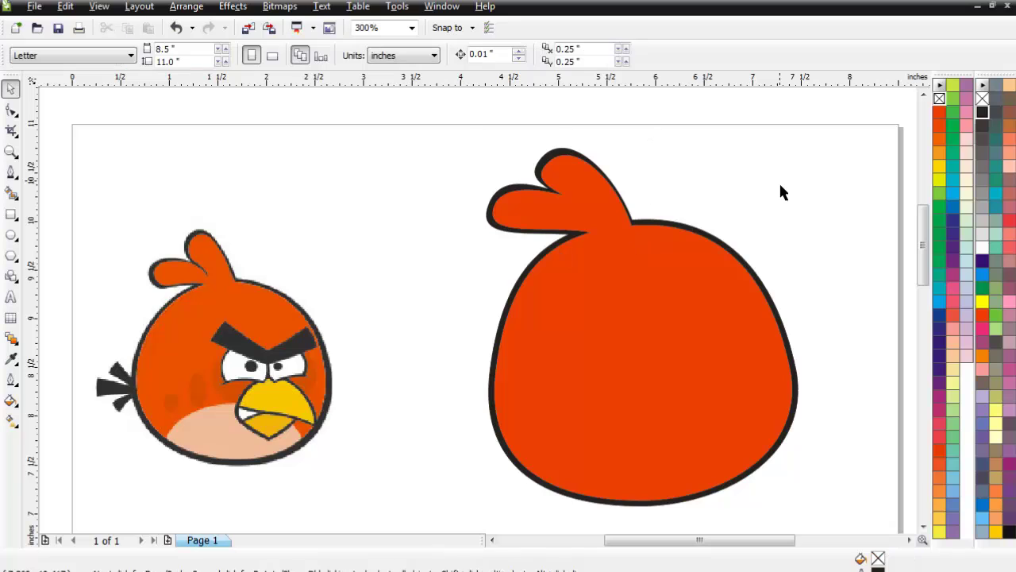
Draw a closed straight-edged outline of three fanned tail feathers, about 1.424 by 1.424 inches, overlapping the body's left edge.
left_click(11, 171)
left_click(511, 372)
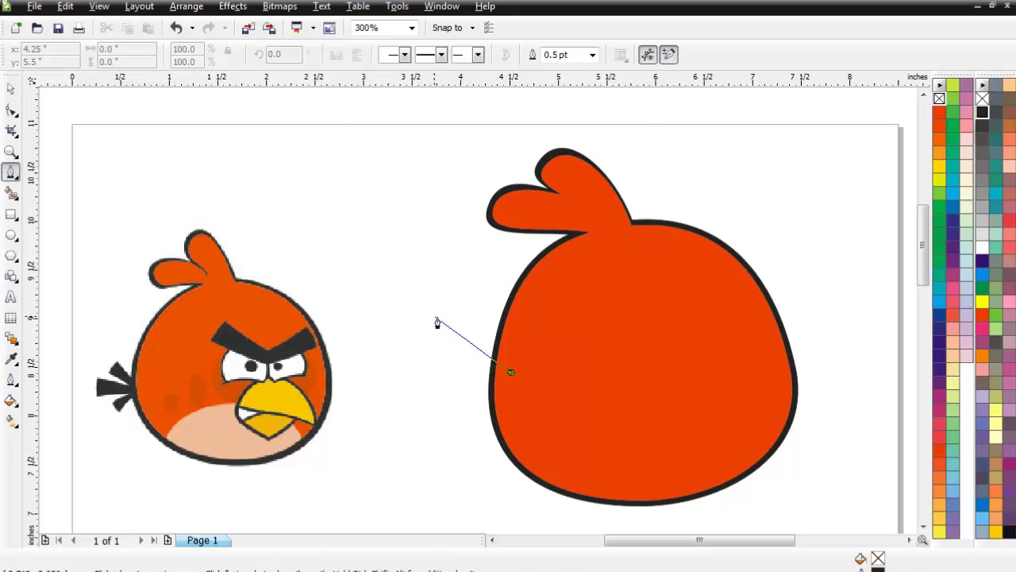
left_click(425, 307)
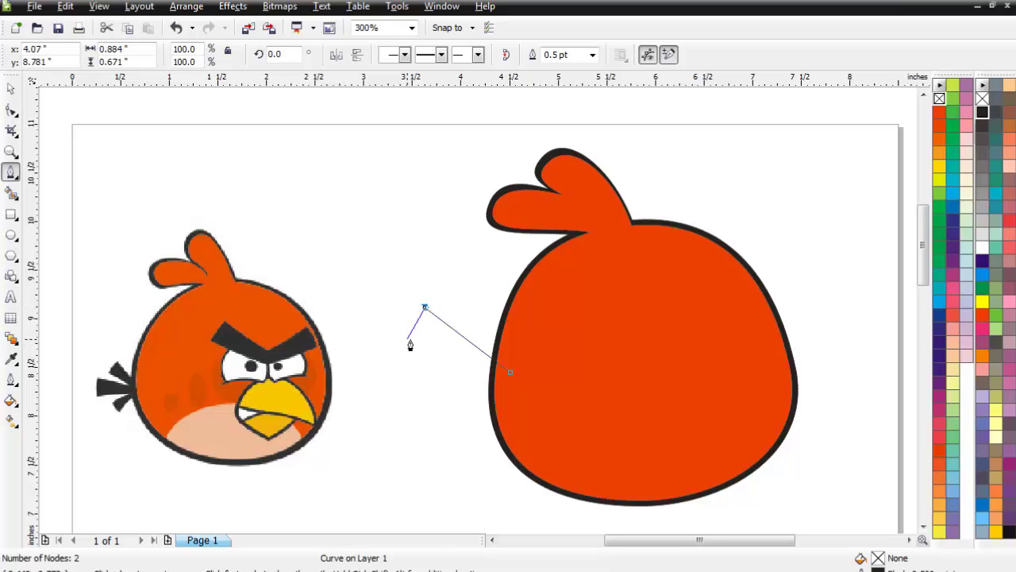
left_click(408, 336)
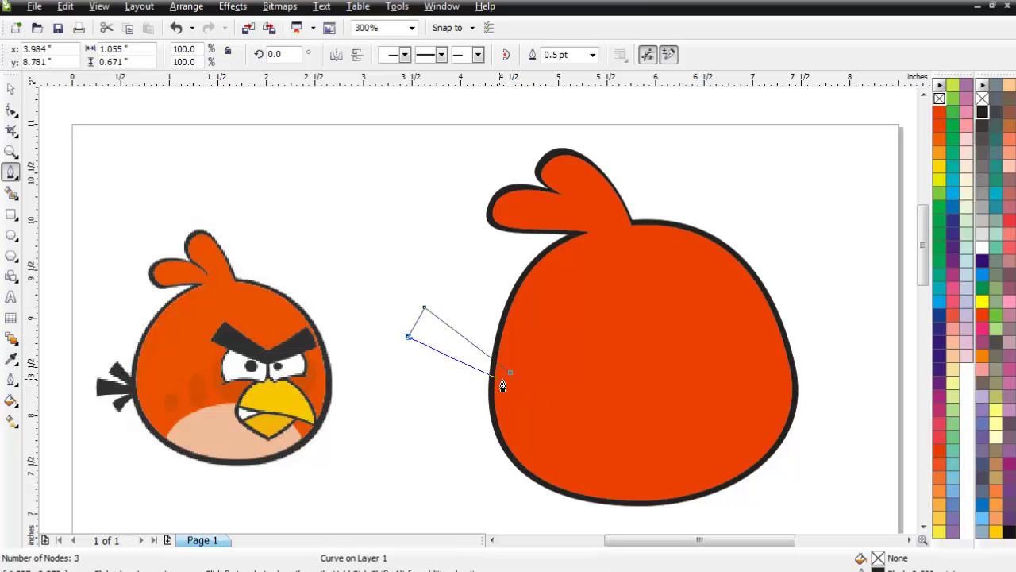
left_click(499, 378)
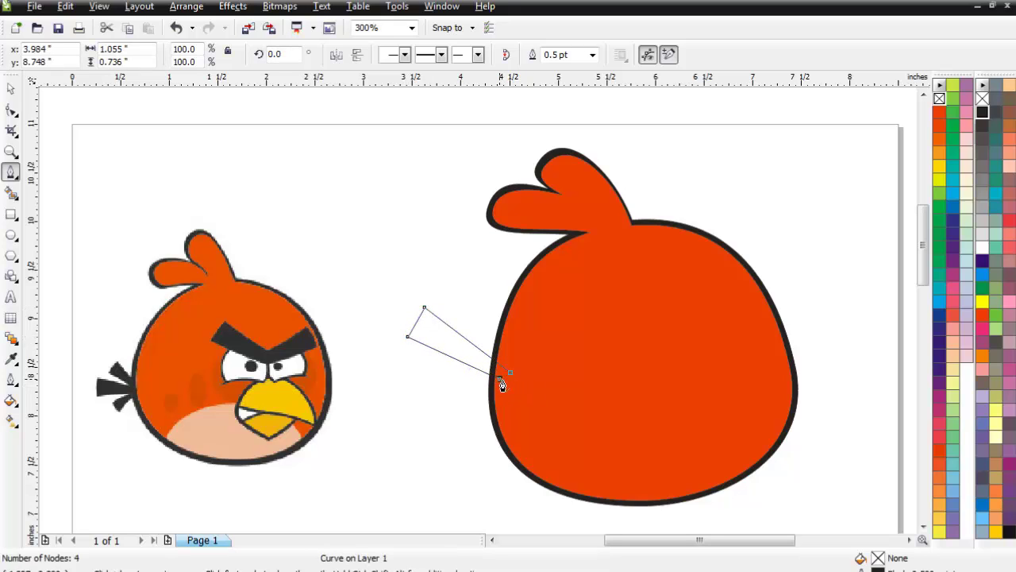
left_click(372, 358)
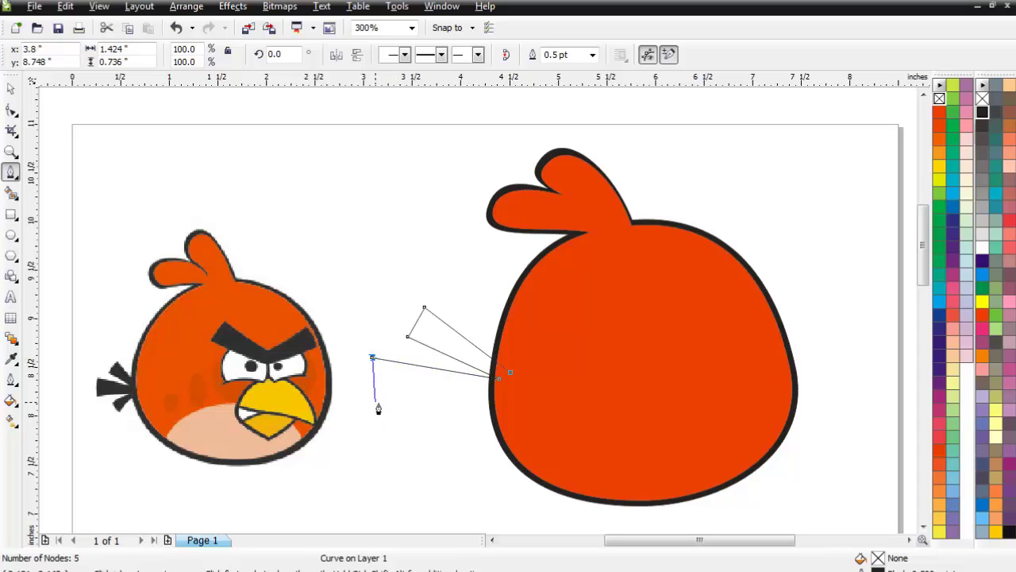
left_click(374, 401)
left_click(497, 394)
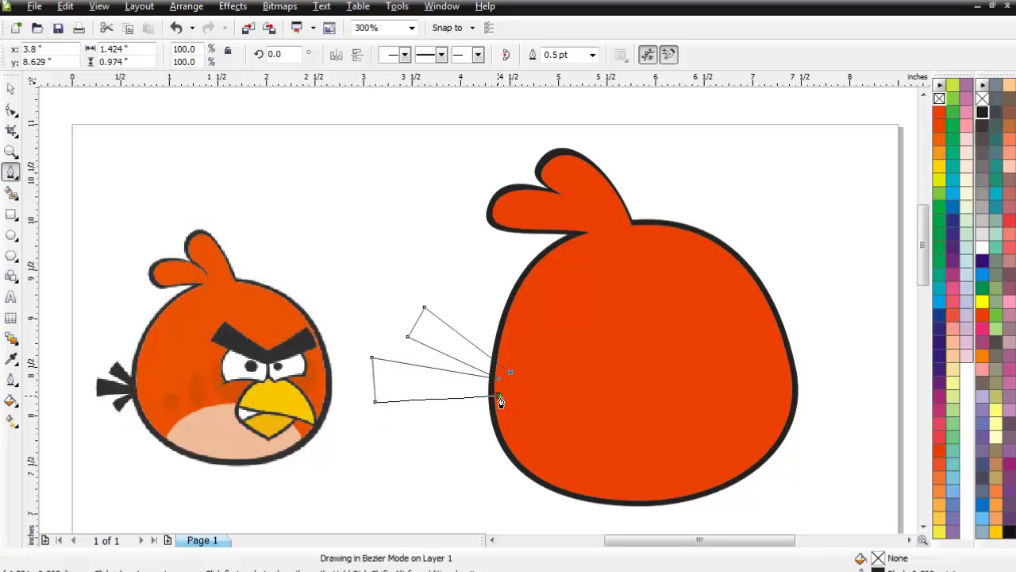
left_click(446, 422)
left_click(458, 444)
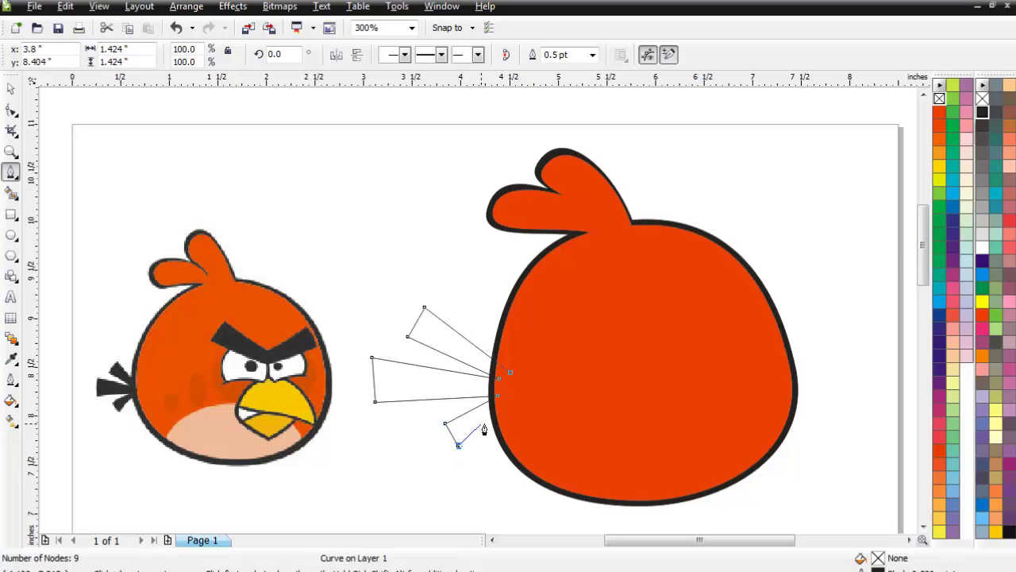
left_click(502, 407)
left_click(11, 89)
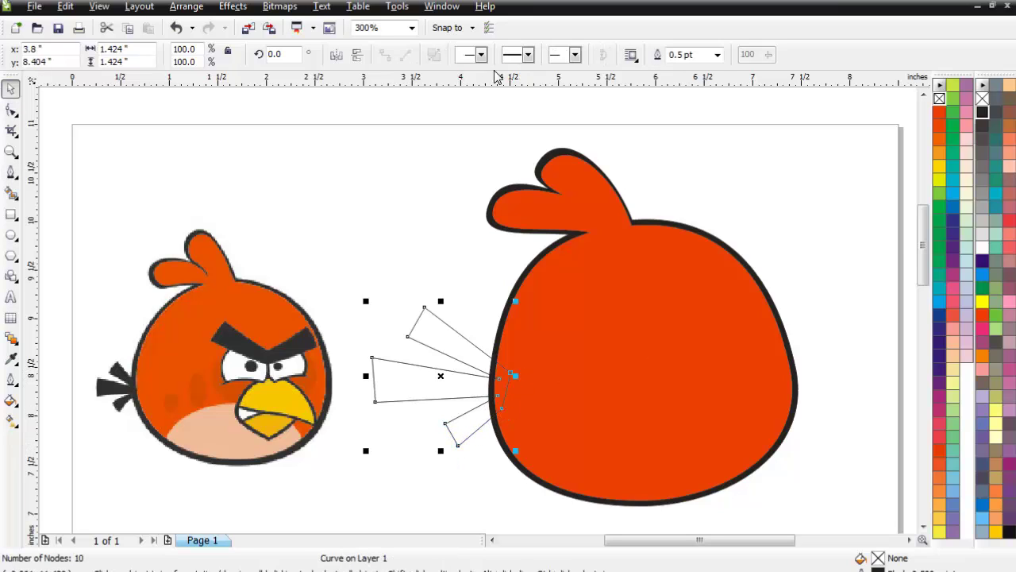
Fill the tail outline with black and send it behind all other objects.
left_click(982, 112)
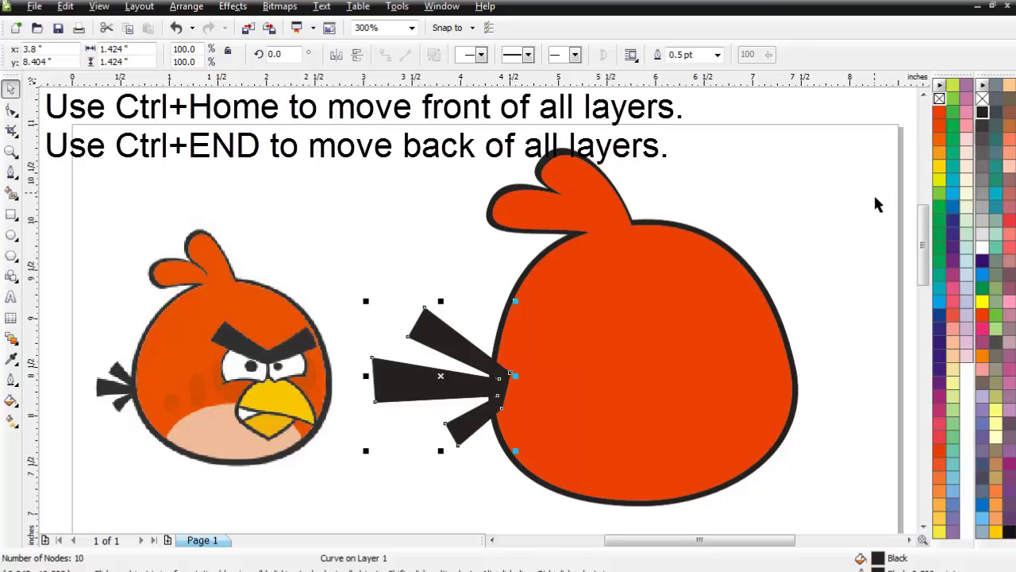
key("ctrl+End")
Move the outer corner nodes of the three tail feathers to adjust their lengths, widths and angles to the reference.
left_click(10, 110)
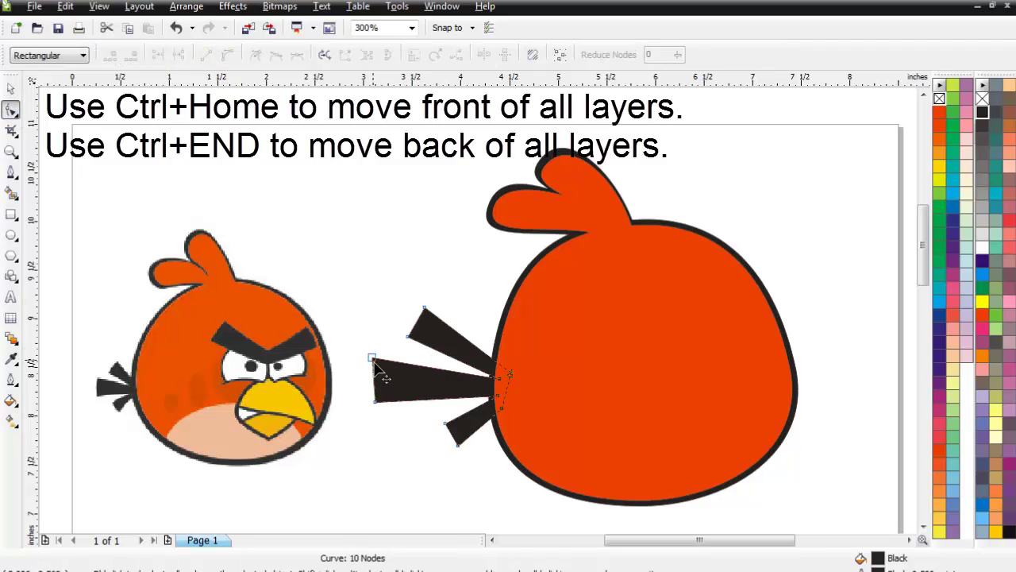
left_click_drag(407, 336, 405, 348)
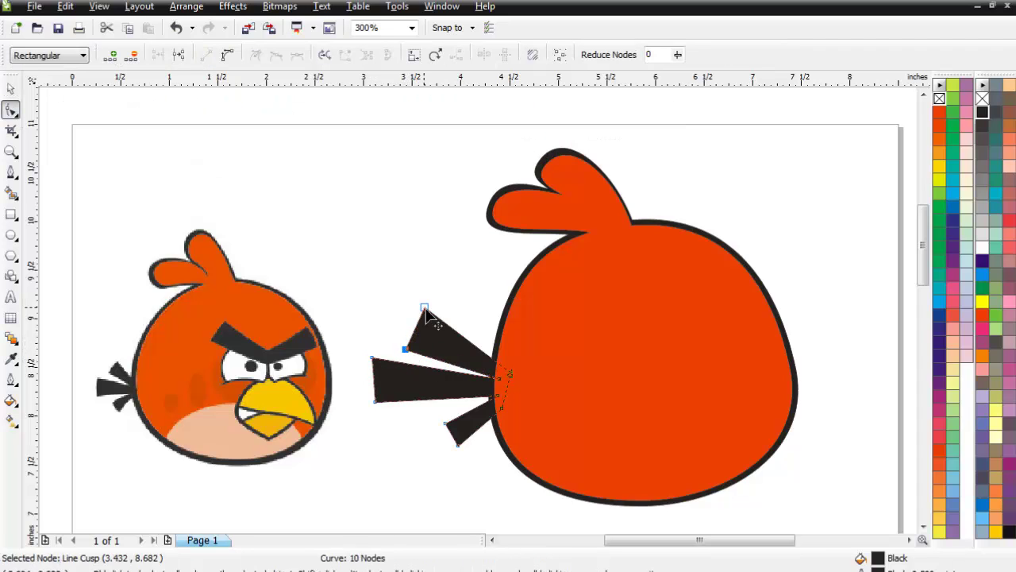
mouse_move(426, 310)
left_mouse_down()
mouse_move(425, 326)
mouse_move(418, 319)
left_mouse_up()
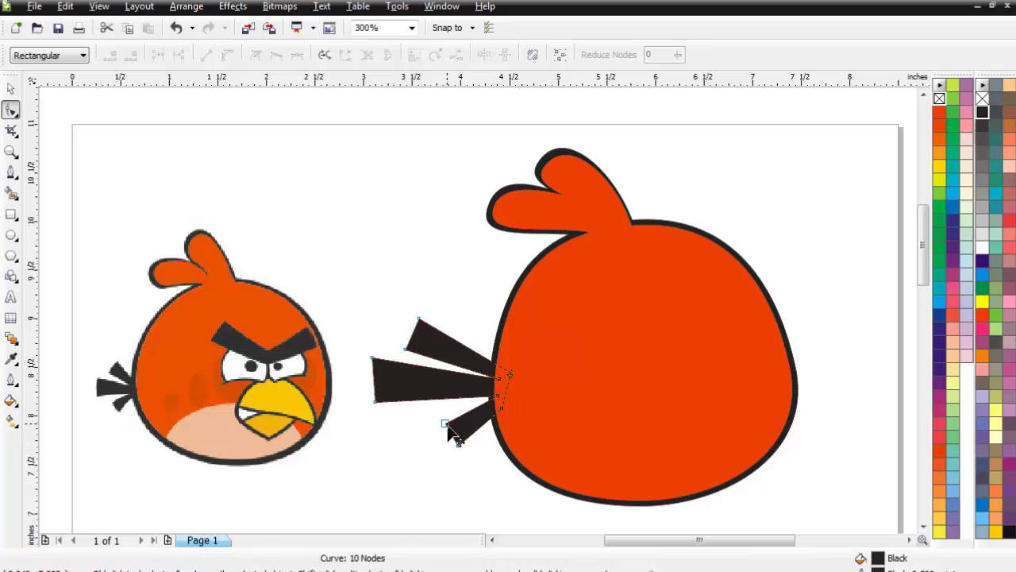
mouse_move(444, 422)
left_mouse_down()
mouse_move(430, 416)
mouse_move(444, 439)
left_mouse_up()
mouse_move(374, 401)
left_mouse_down()
mouse_move(389, 409)
mouse_move(385, 399)
left_mouse_up()
left_click_drag(373, 359, 388, 364)
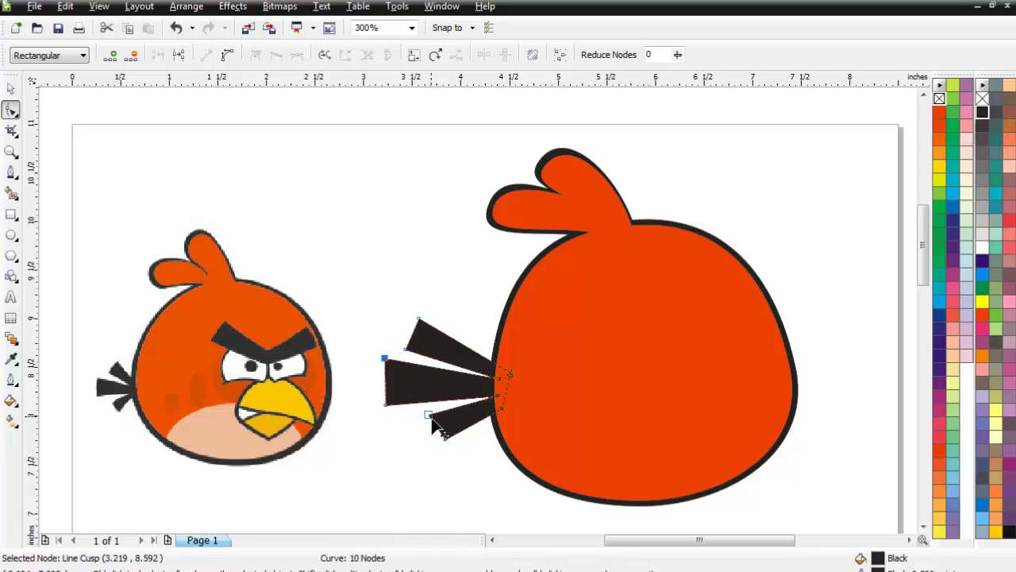
left_click_drag(434, 422, 447, 450)
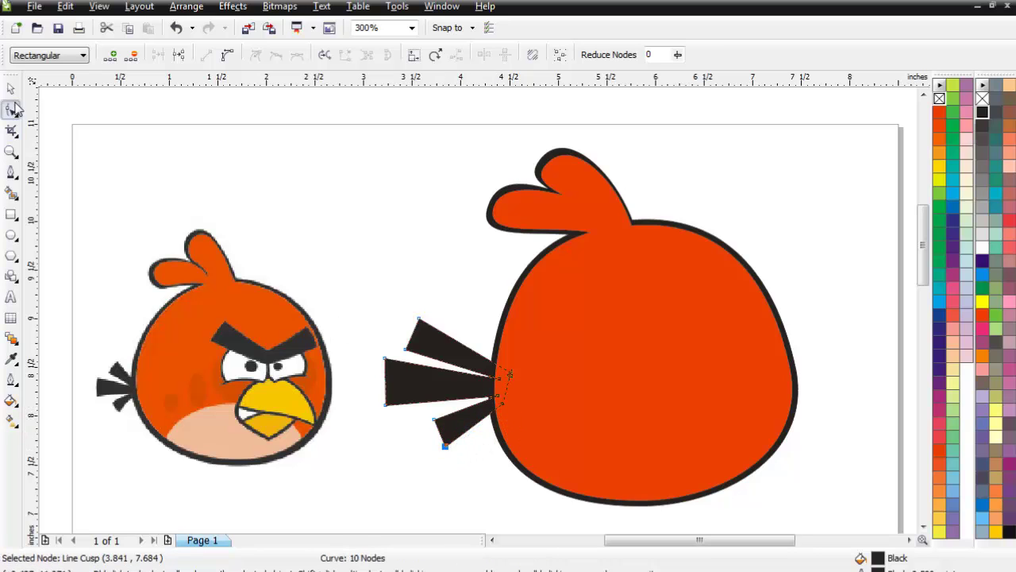
Scale the tail down proportionally to about 1.088 by 1.109 inches and reposition it slightly against the body's left edge.
left_click(11, 88)
left_click(341, 229)
left_click_drag(354, 256, 516, 476)
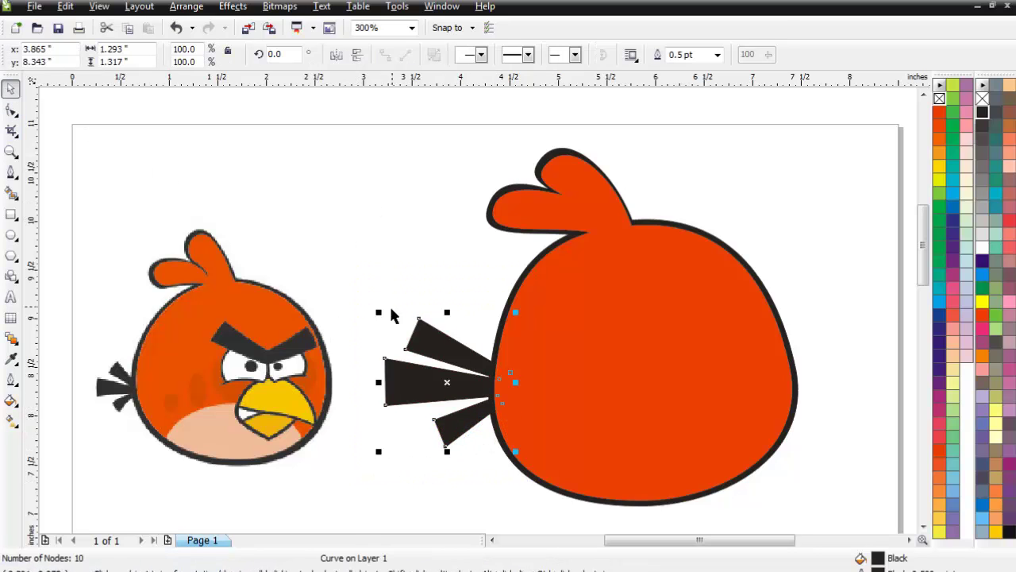
left_click_drag(381, 318, 402, 333)
left_click_drag(486, 396, 487, 404)
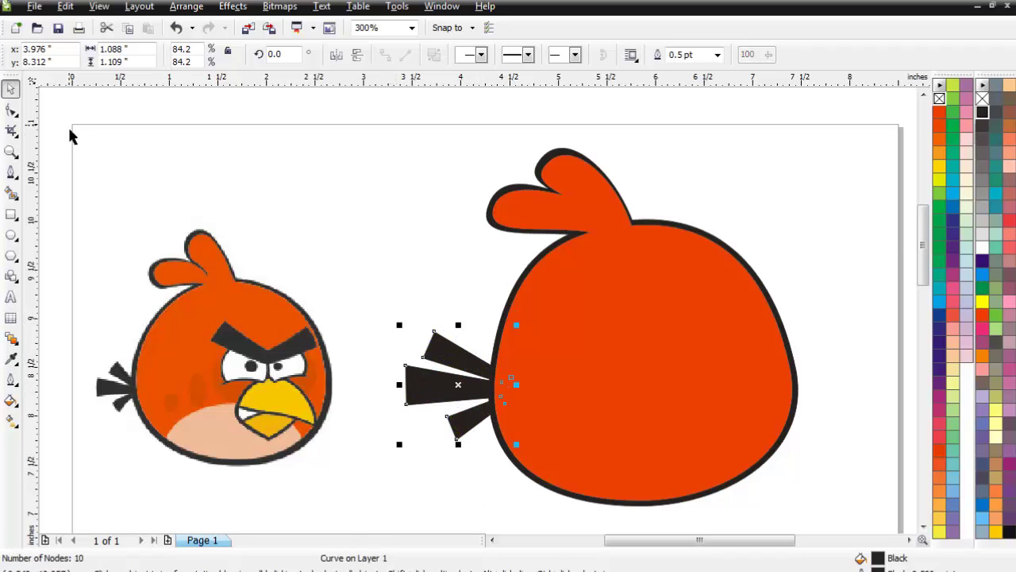
Adjust the tail's inner nodes behind the body and move the middle feather's lower outer corner slightly outward.
left_click(11, 110)
left_click_drag(503, 389, 504, 384)
left_click(406, 404)
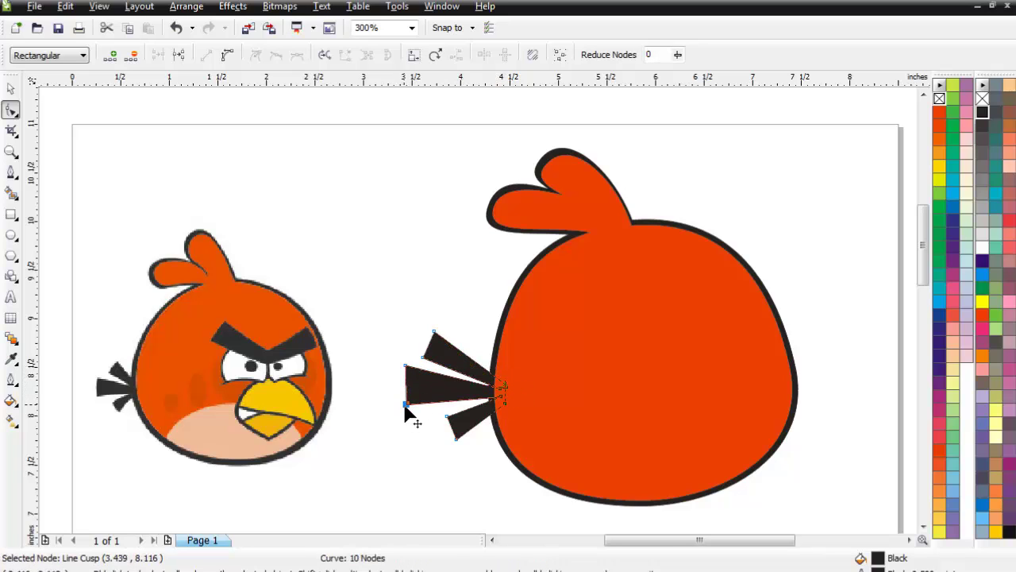
left_click_drag(405, 403, 402, 402)
left_click(429, 452)
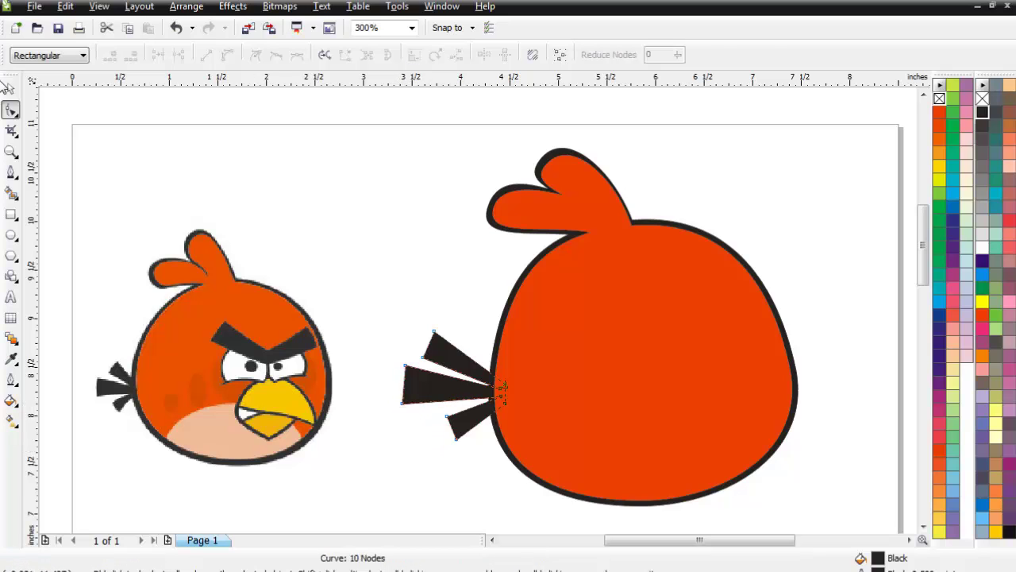
left_click(11, 89)
left_click(353, 215)
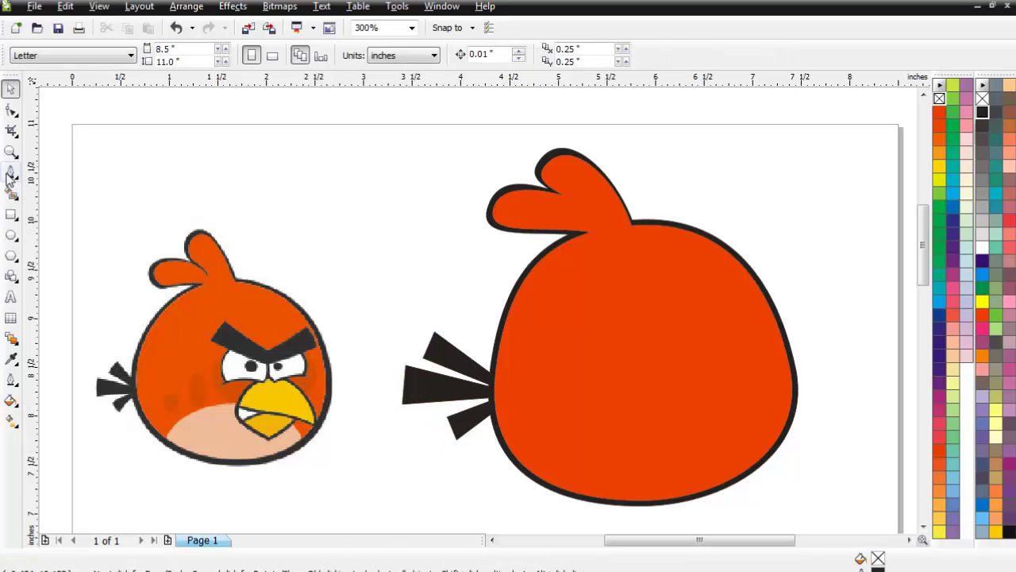
Draw a closed triangle about 1.006 by 0.417 inches for the lower beak on the body's lower right and move it up slightly.
left_click(11, 171)
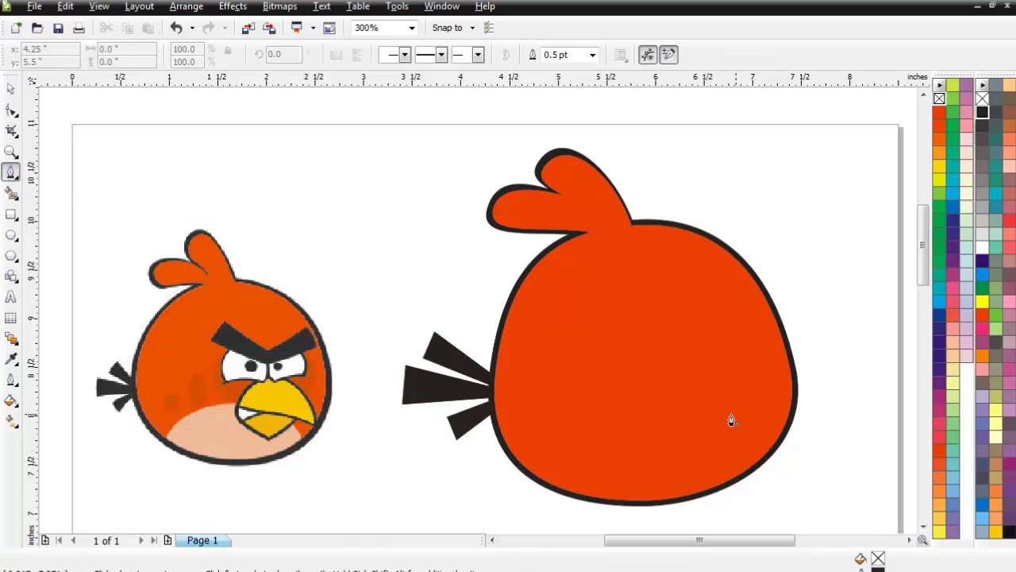
left_click(647, 405)
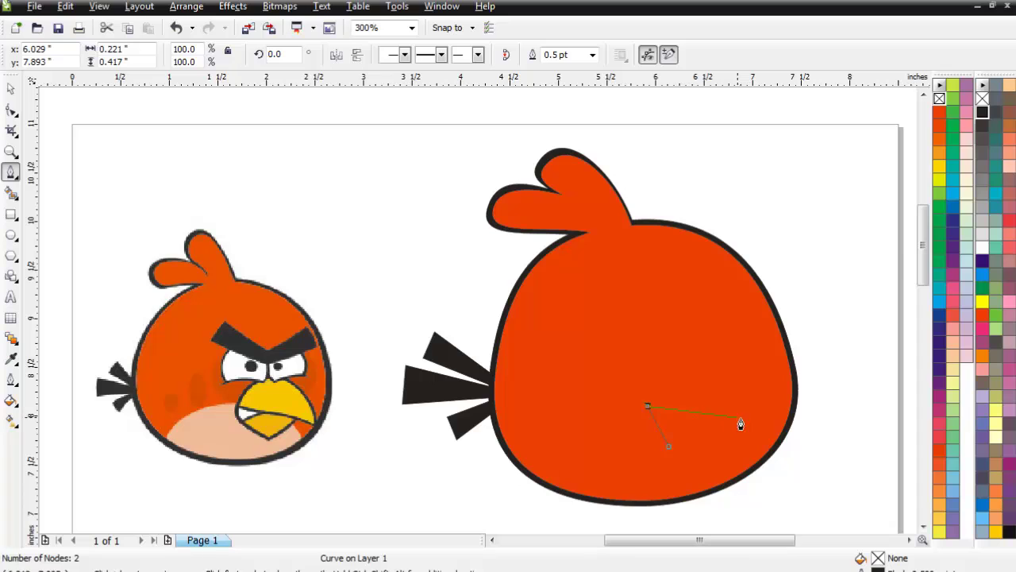
left_click(745, 429)
left_click(669, 446)
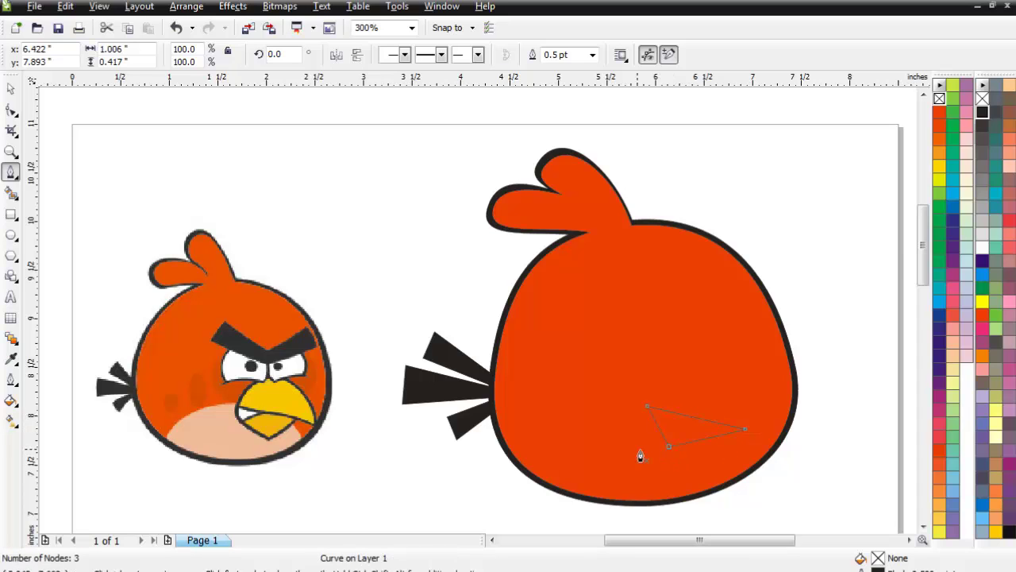
left_click(12, 90)
left_click_drag(709, 436, 711, 412)
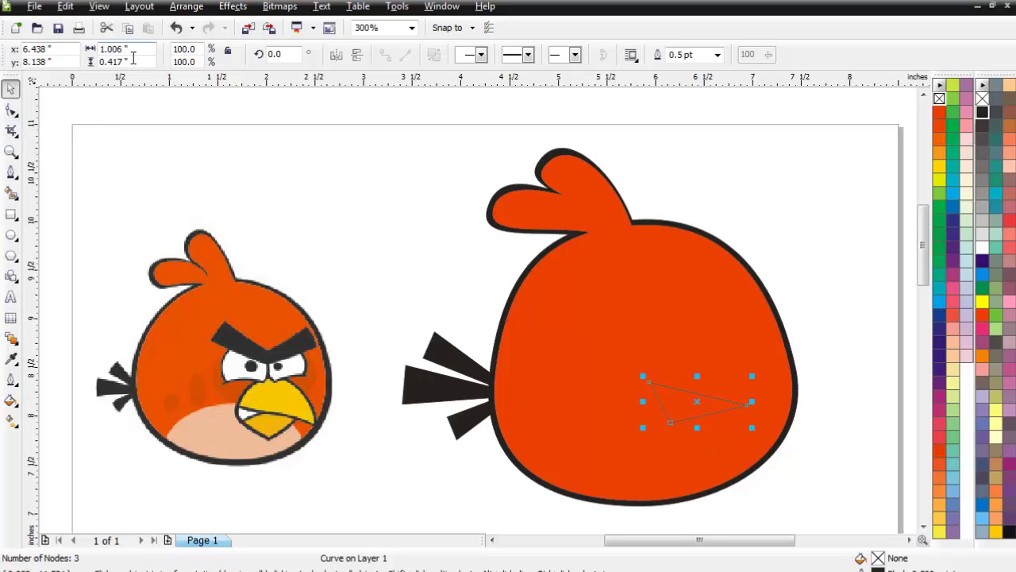
Convert the beak triangle's sides to curves and reshape its nodes into a rounded upper beak with a pointed tip.
key("F10")
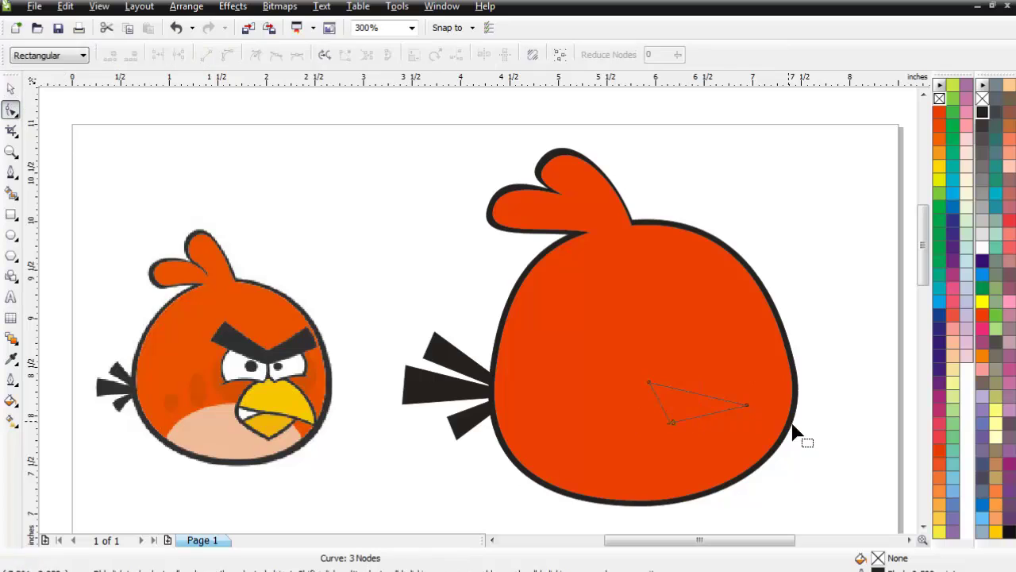
left_click_drag(821, 470, 649, 361)
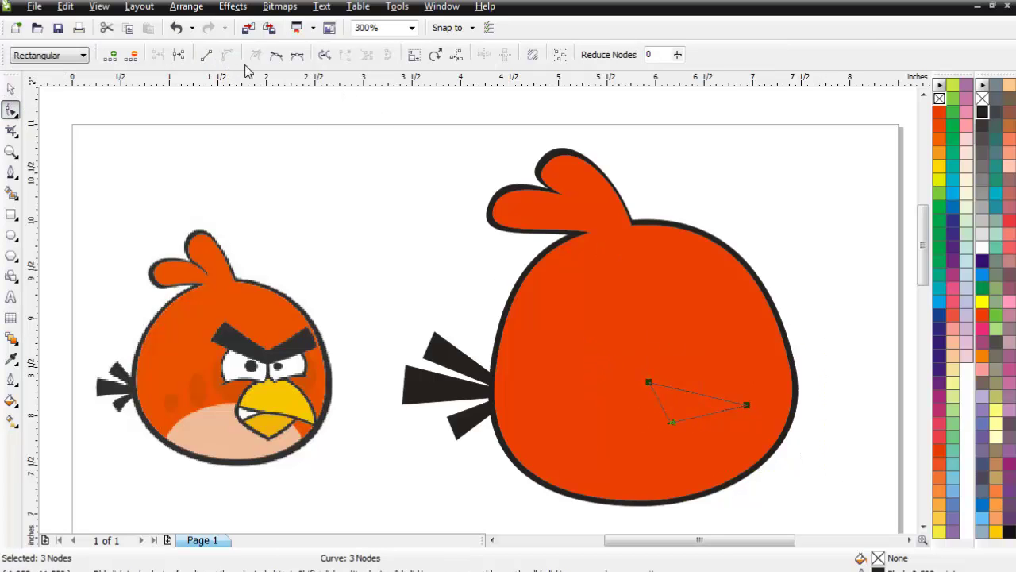
left_click(822, 432)
left_click_drag(747, 405, 652, 427)
left_click_drag(663, 379, 670, 378)
left_click_drag(649, 425, 645, 422)
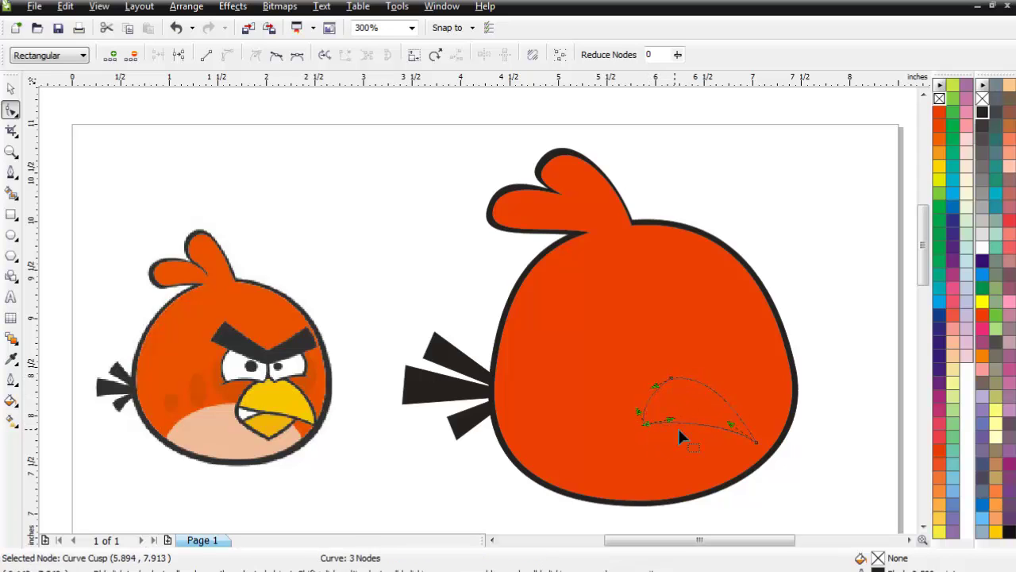
left_click(828, 474)
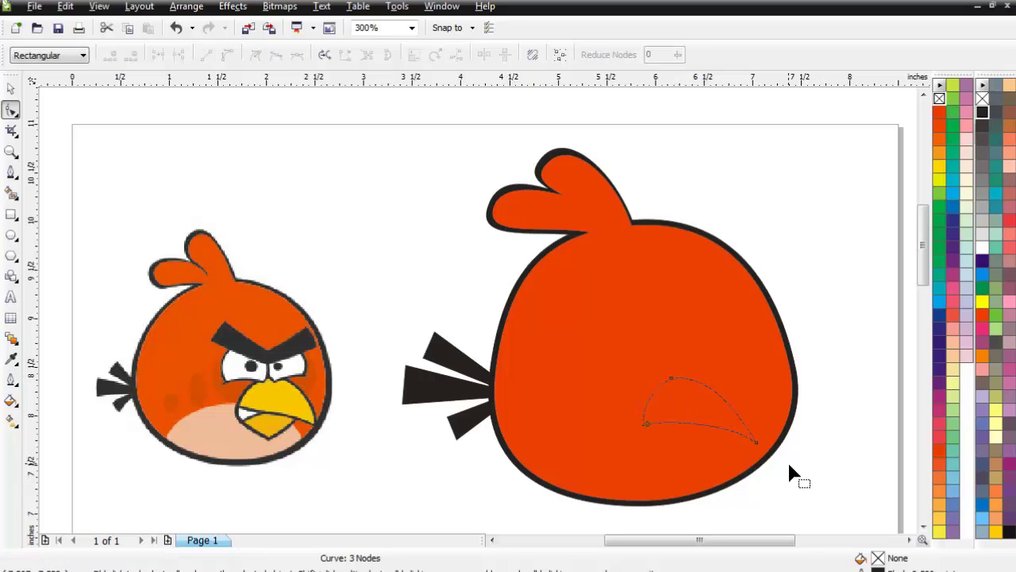
Adjust the curve handle at the upper beak's top node to bulge its left side slightly, about 1.167 inches wide overall.
left_click(12, 171)
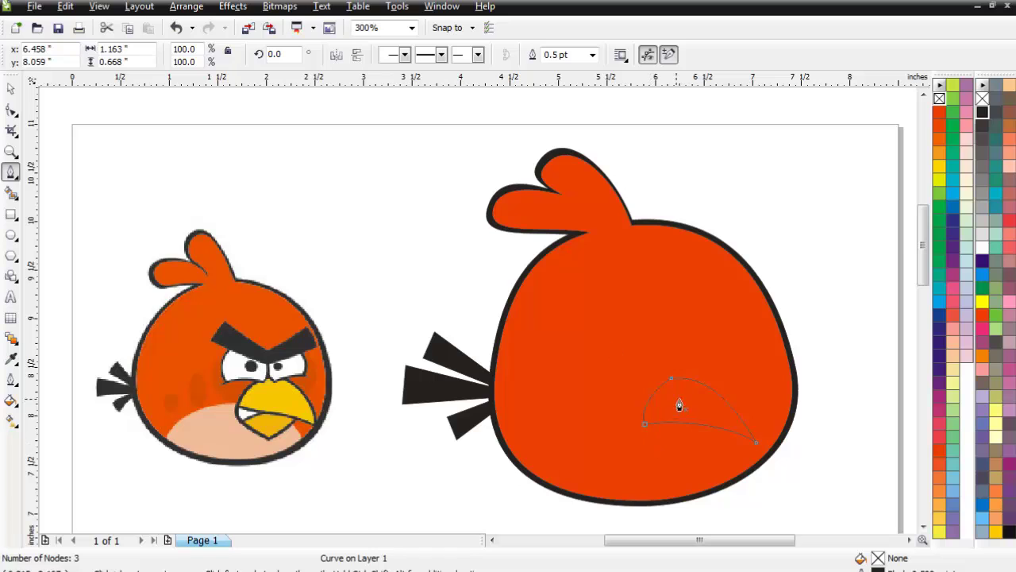
key("space")
key("F10")
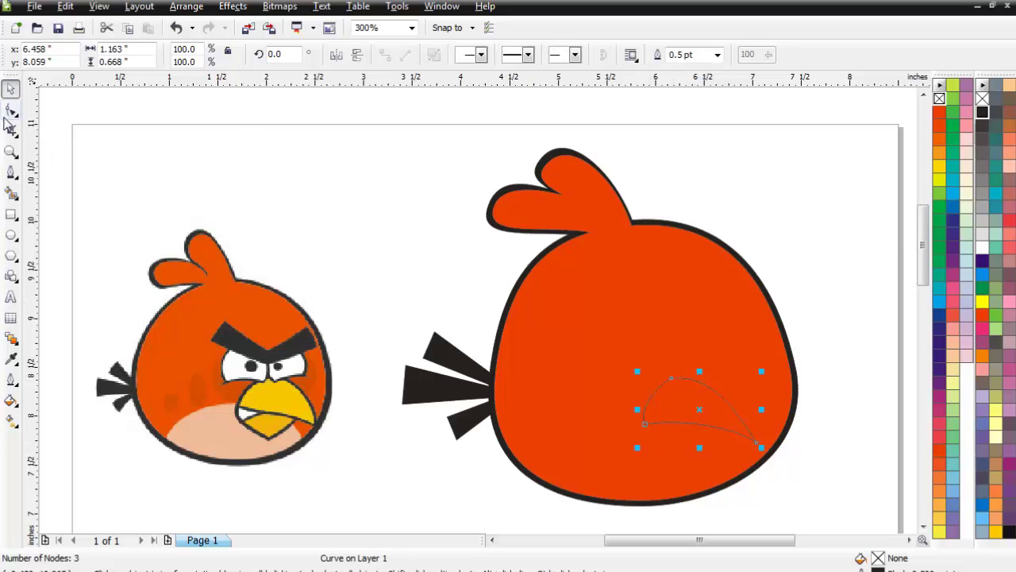
left_click(674, 380)
left_click_drag(652, 389, 649, 386)
left_click(794, 508)
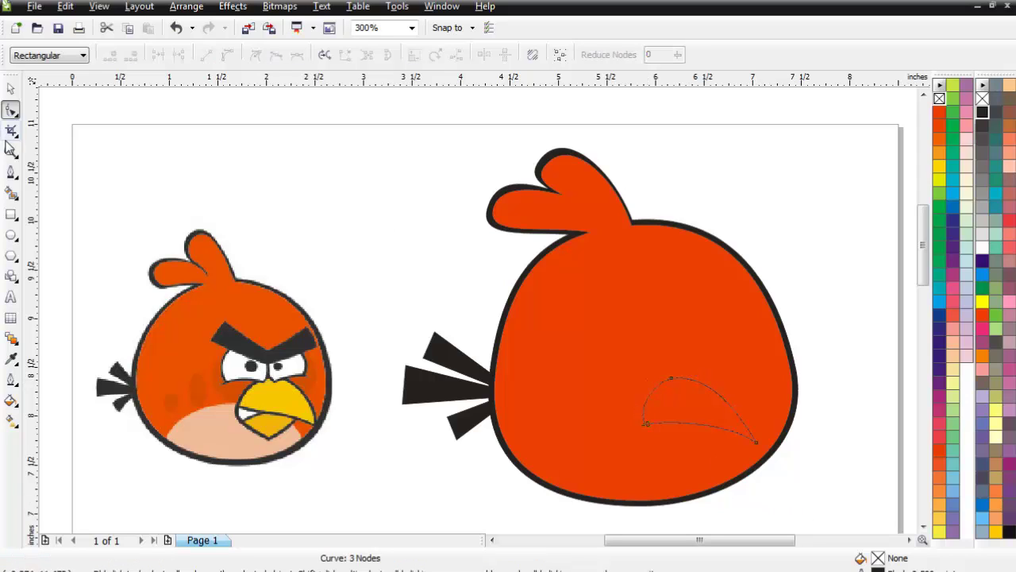
Draw a closed four-node lower beak about 0.851 by 0.466 inches, overlapping the upper beak's lower edge.
left_click(11, 171)
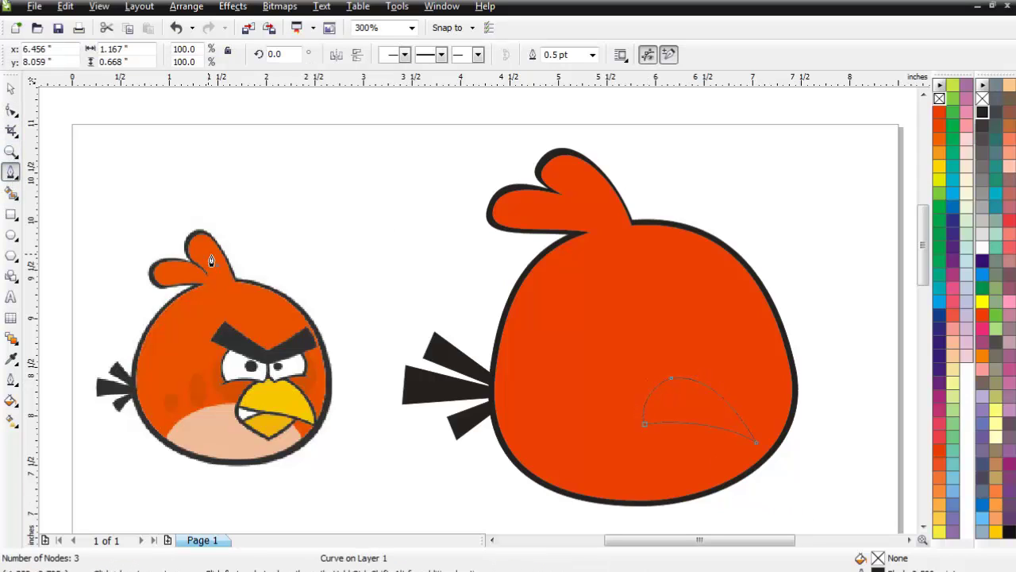
left_click(650, 435)
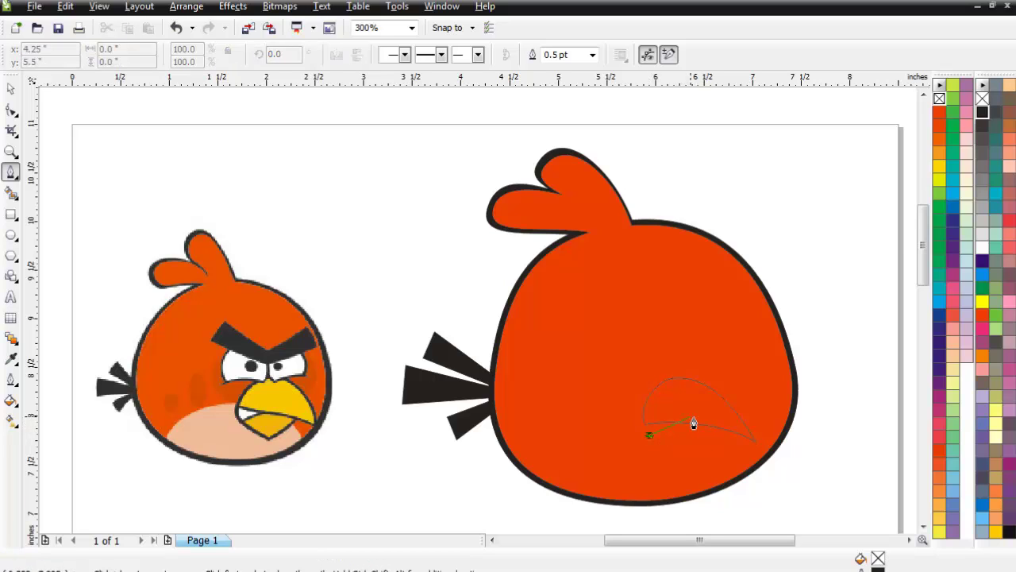
left_click(693, 417)
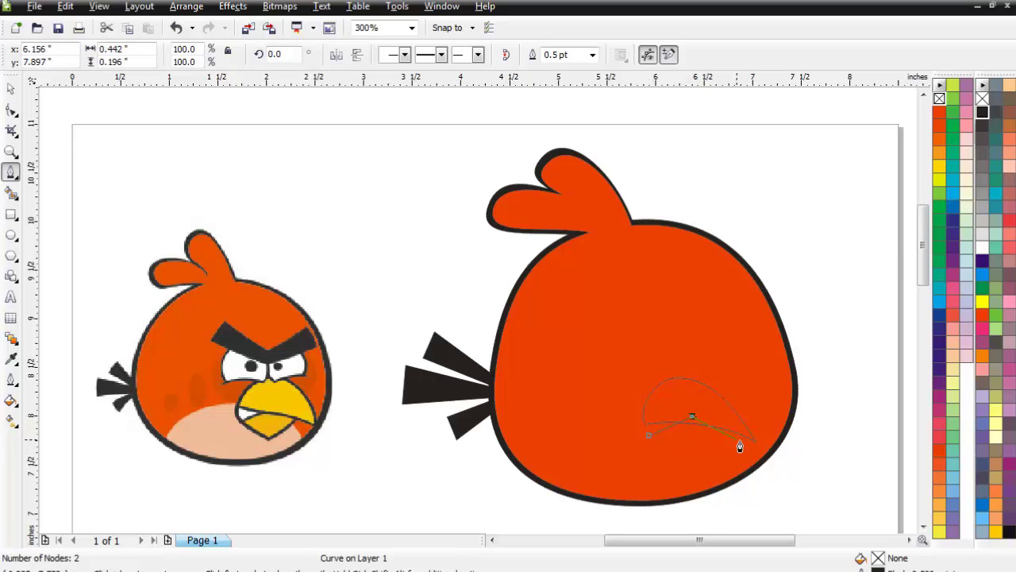
left_click(680, 461)
left_click(651, 443)
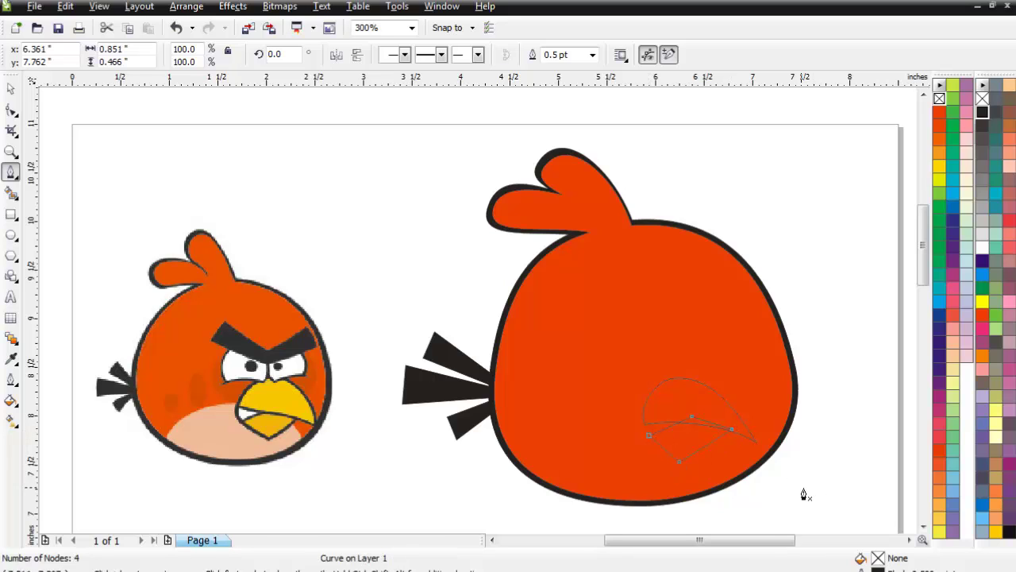
Convert all segments of the lower beak to curves and round its lower-left edge.
left_click(11, 108)
left_click_drag(779, 483, 630, 407)
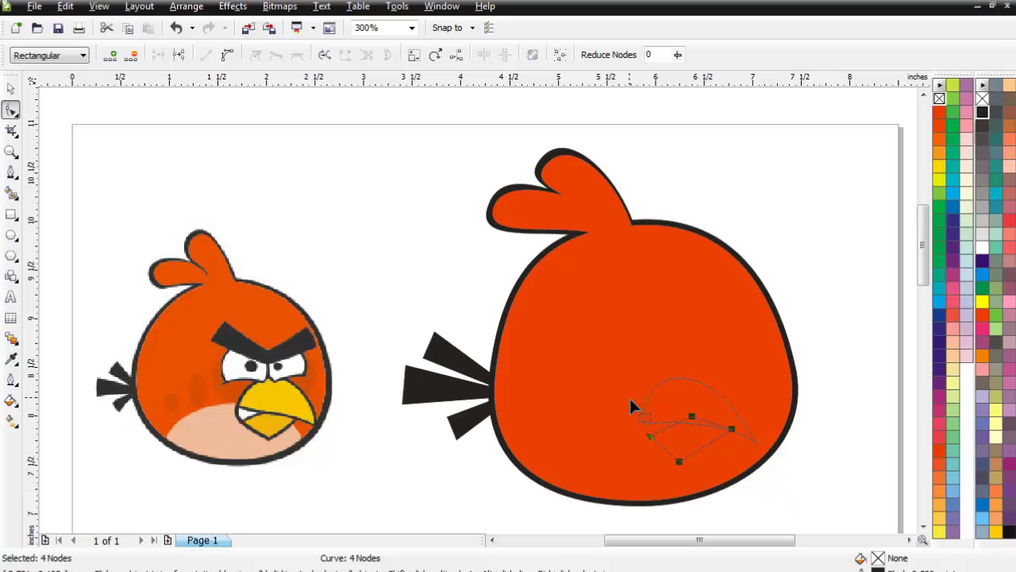
left_click(226, 57)
left_click(873, 475)
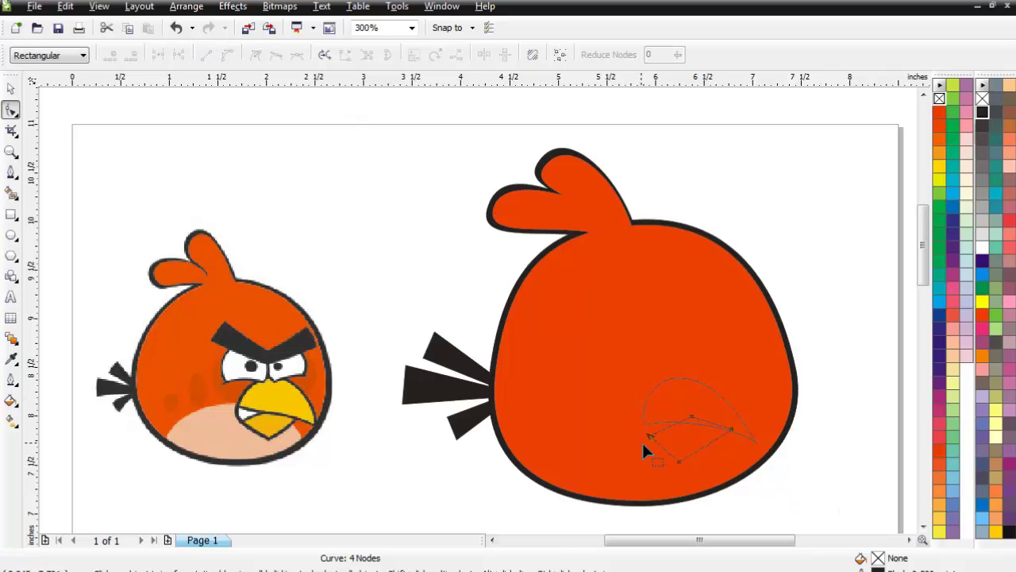
left_click(680, 462)
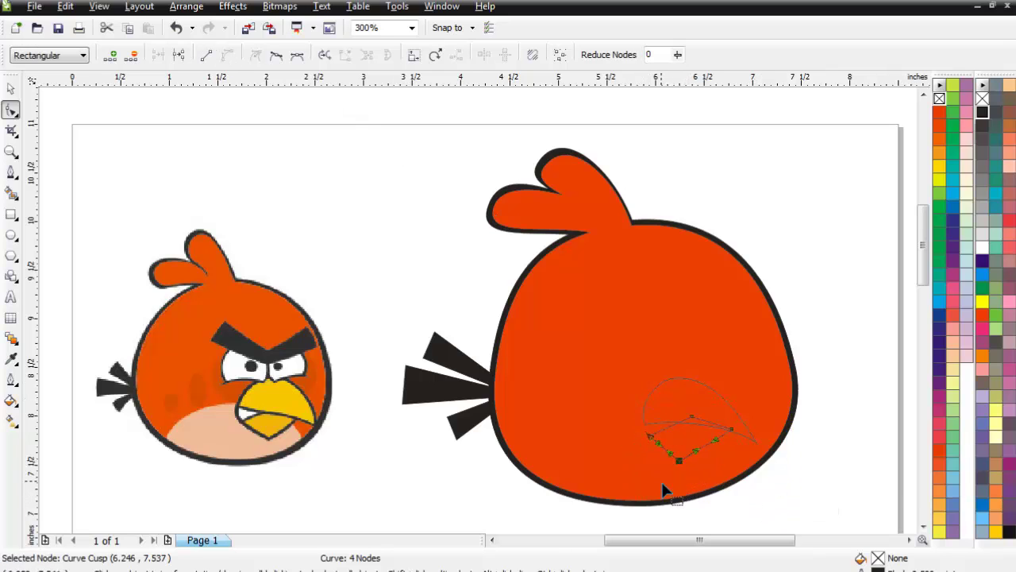
scroll(673, 455, "up", 1)
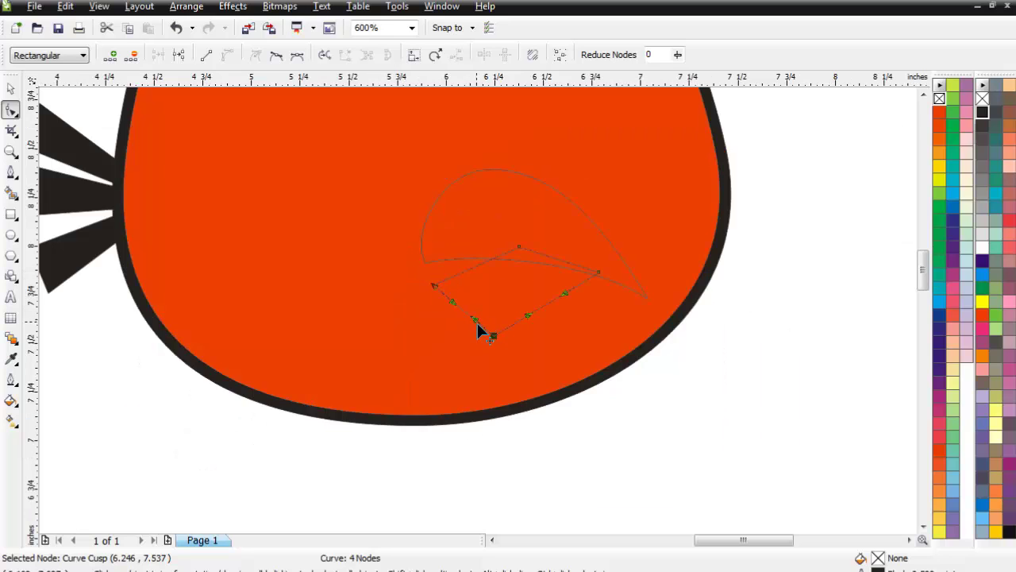
left_click_drag(457, 304, 470, 279)
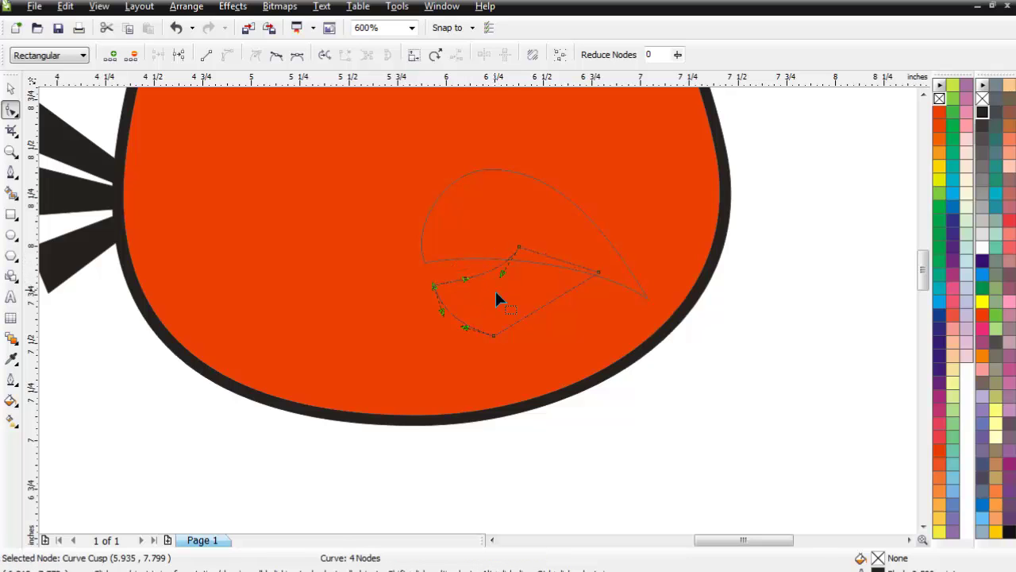
Bend the lower beak's right edge outward and smooth its top edge into an arc beneath the upper beak.
left_click(597, 273)
left_click_drag(533, 325, 541, 333)
left_click_drag(564, 296, 572, 303)
key("F3")
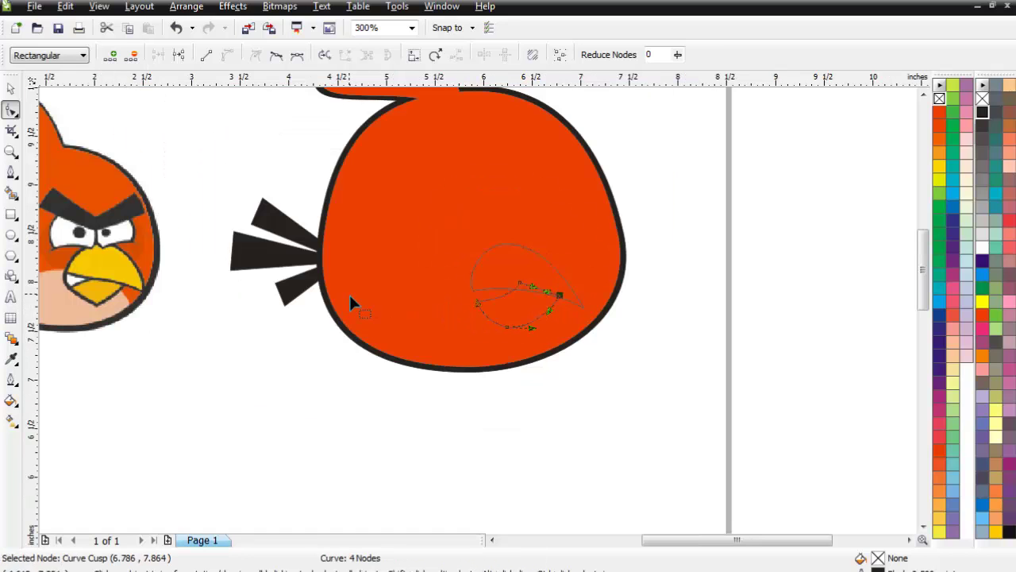
scroll(481, 320, "up", 1)
scroll(480, 320, "down", 1)
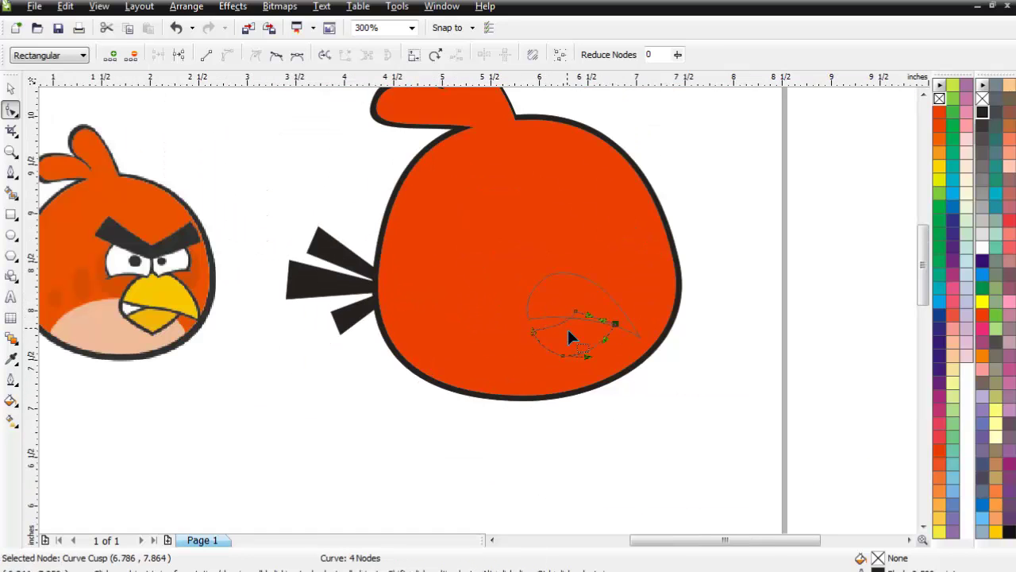
left_click(534, 331)
mouse_move(559, 326)
left_mouse_down()
mouse_move(589, 318)
mouse_move(566, 319)
left_mouse_up()
left_click(685, 377)
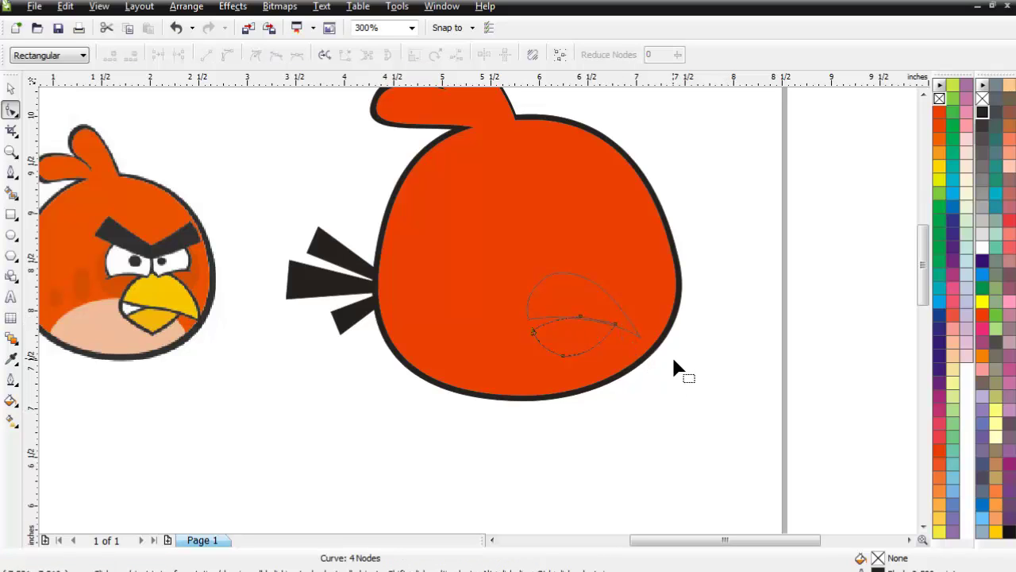
Remove the outlines from both beak shapes and fill them with yellow R255 G222 B4.
left_click(11, 113)
left_click(11, 89)
left_click_drag(703, 393, 508, 262)
left_click(994, 533)
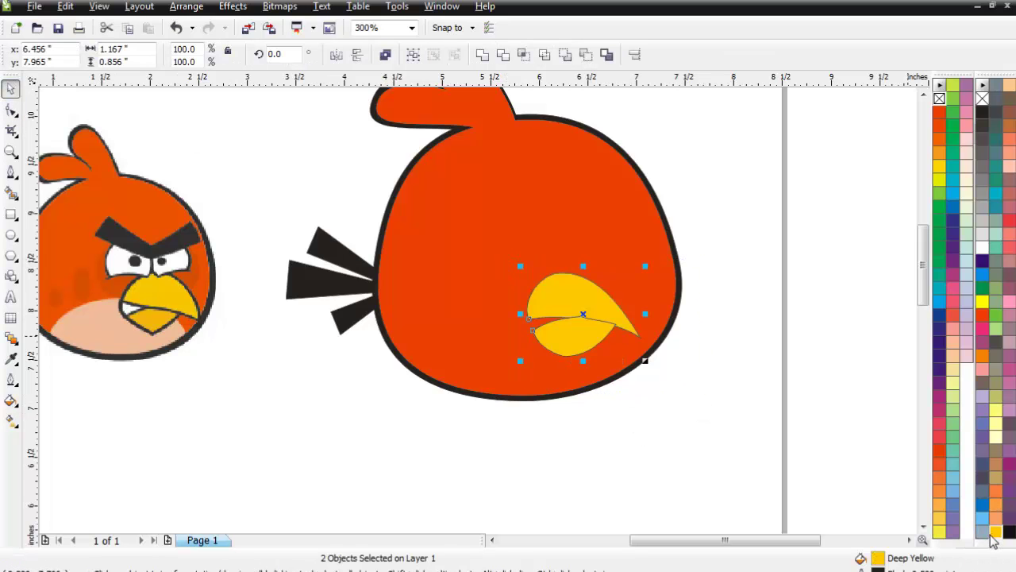
right_click(939, 99)
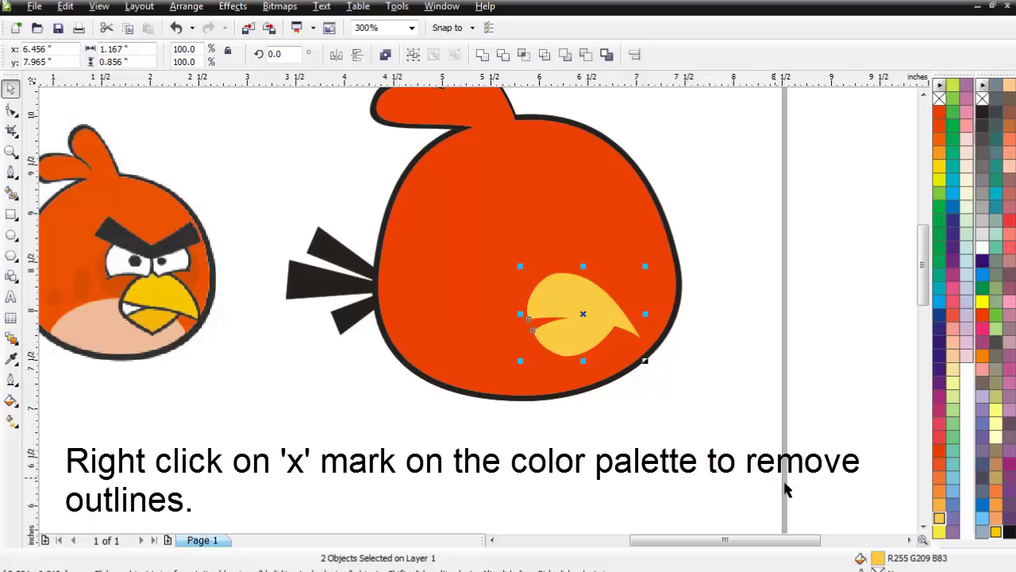
left_click(941, 509)
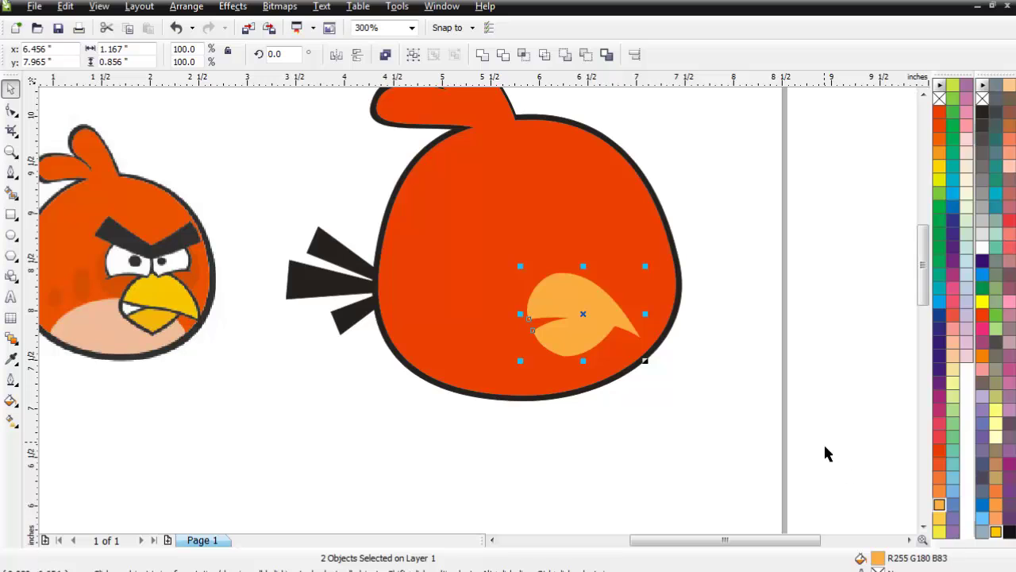
left_click(939, 165)
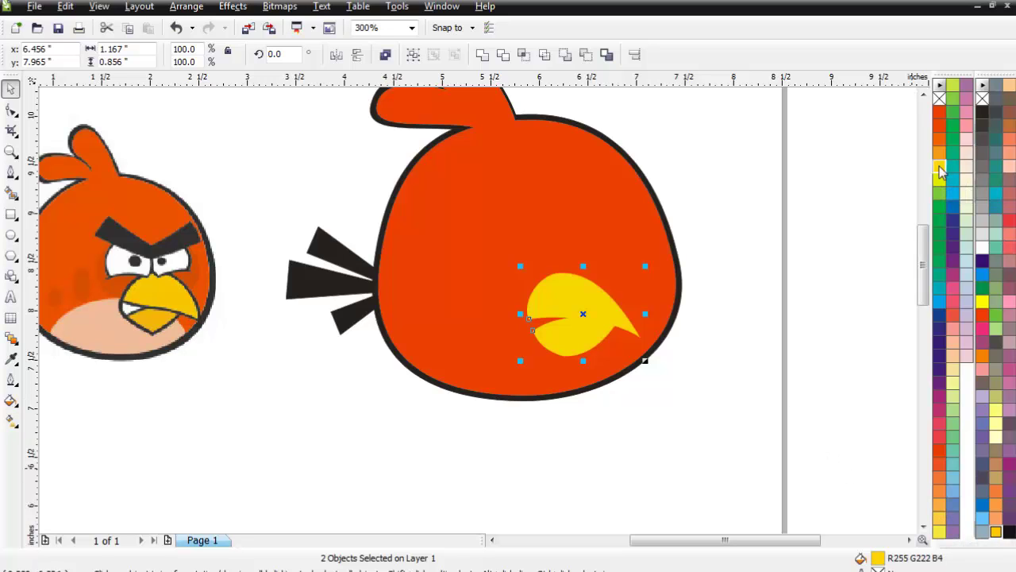
left_click(744, 379)
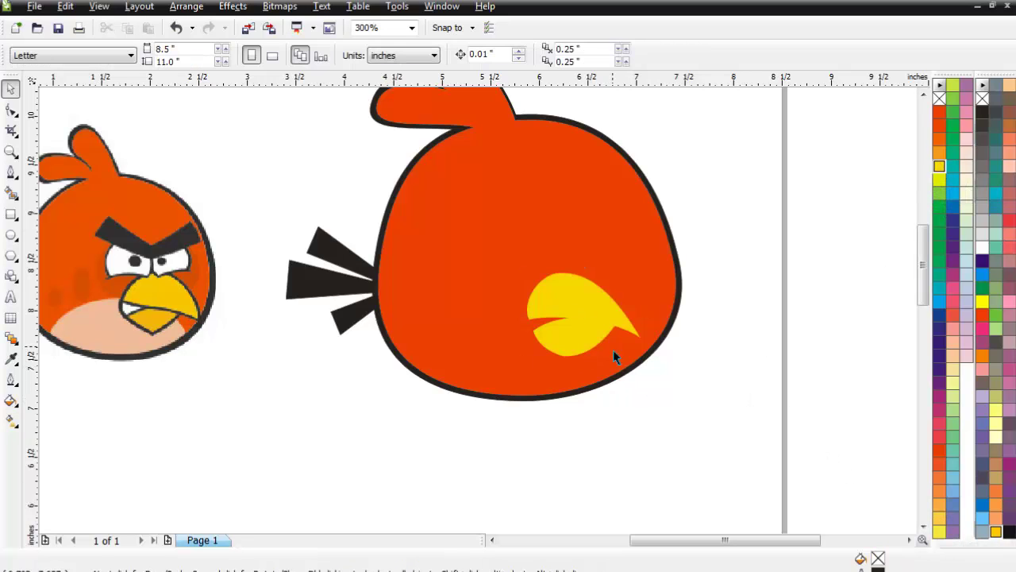
Refine both beak shapes by straightening the lower beak's right edge and bulging the upper beak's curve near its tip.
left_click(608, 336)
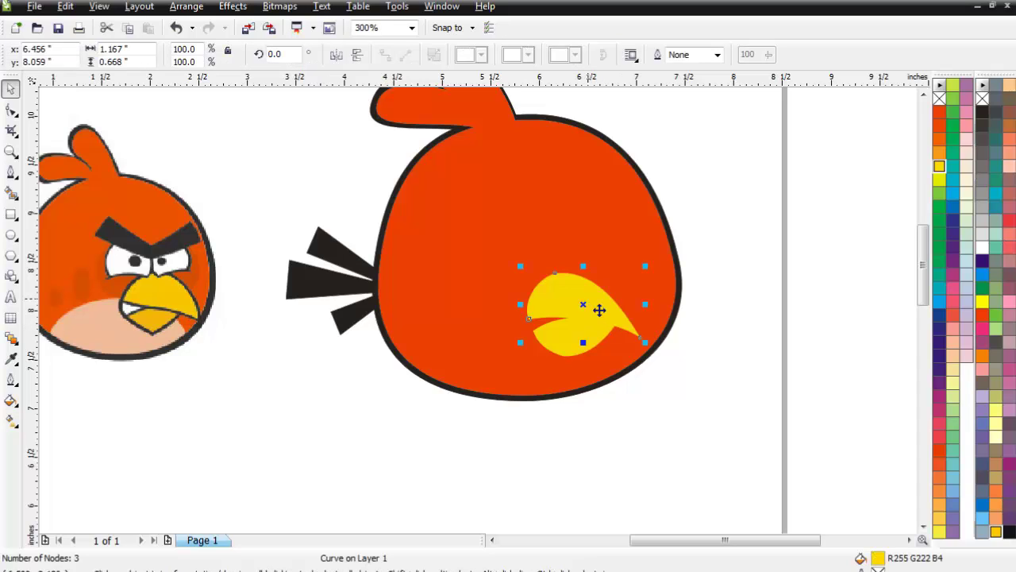
left_click(573, 354, "shift")
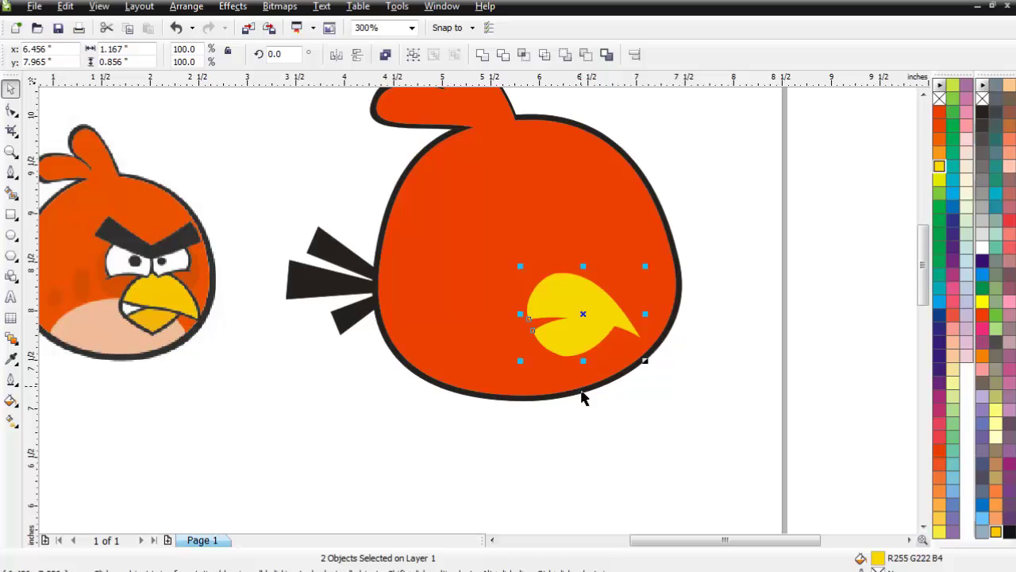
left_click(12, 109)
left_click(563, 356)
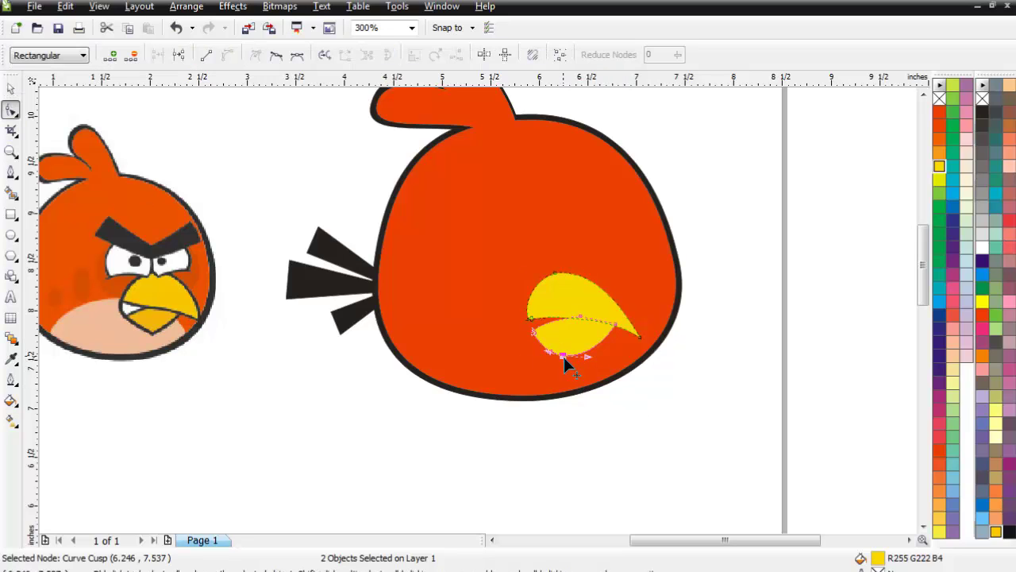
left_click_drag(588, 357, 603, 340)
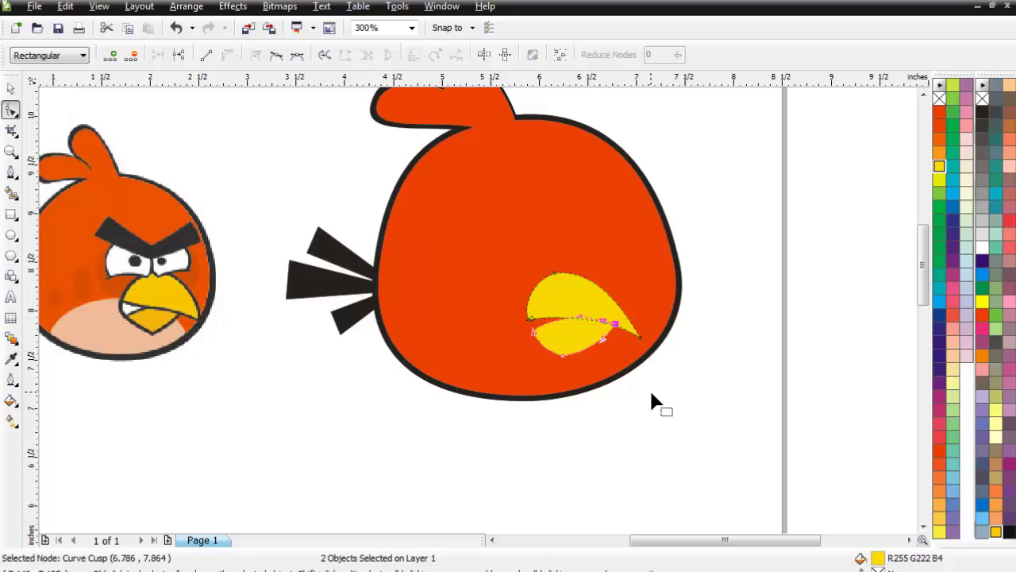
left_click(640, 337)
left_click_drag(625, 307, 630, 290)
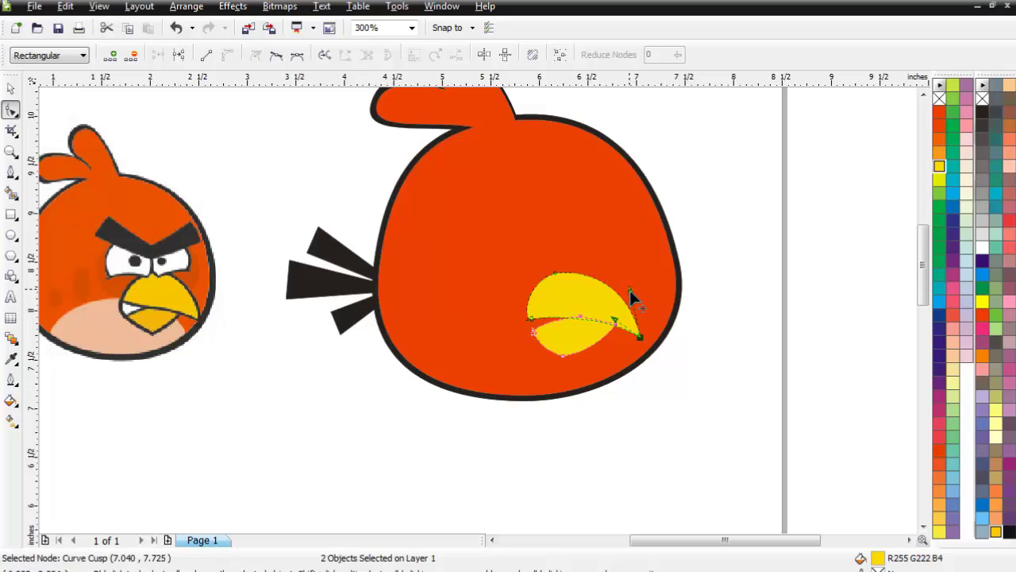
Weld the upper and lower beak shapes into a single curve.
left_click(11, 88)
left_click_drag(696, 374, 500, 251)
left_click(484, 57)
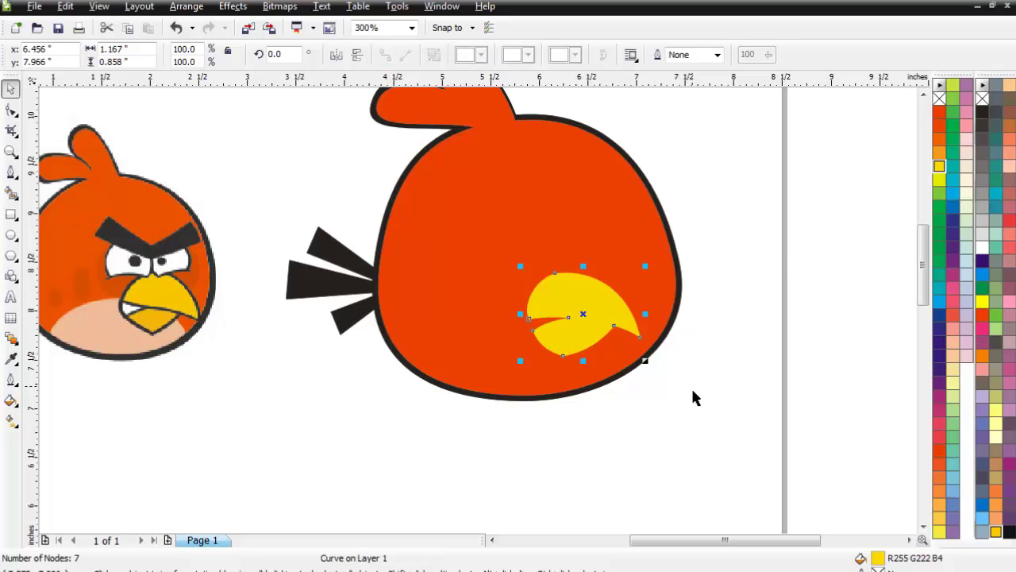
left_click(693, 396)
Duplicate the welded beak, fill the copy with black and place it behind the yellow beak.
left_click(584, 319)
left_click(984, 114)
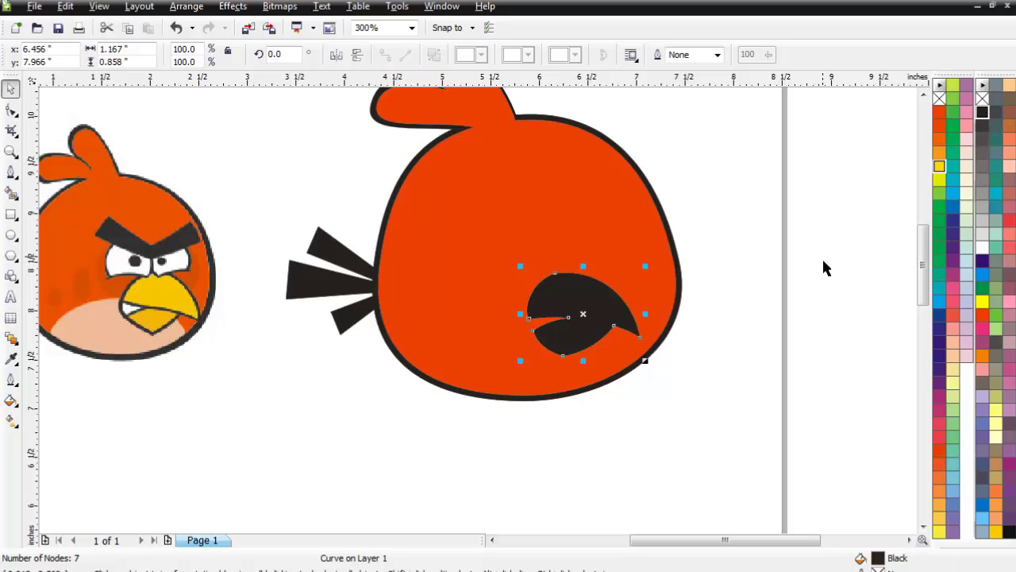
key("ctrl+z")
Stretch the black beak copy on all sides to about 1.268 by 0.933 inches as an outline around the yellow beak.
left_click_drag(658, 325, 663, 325)
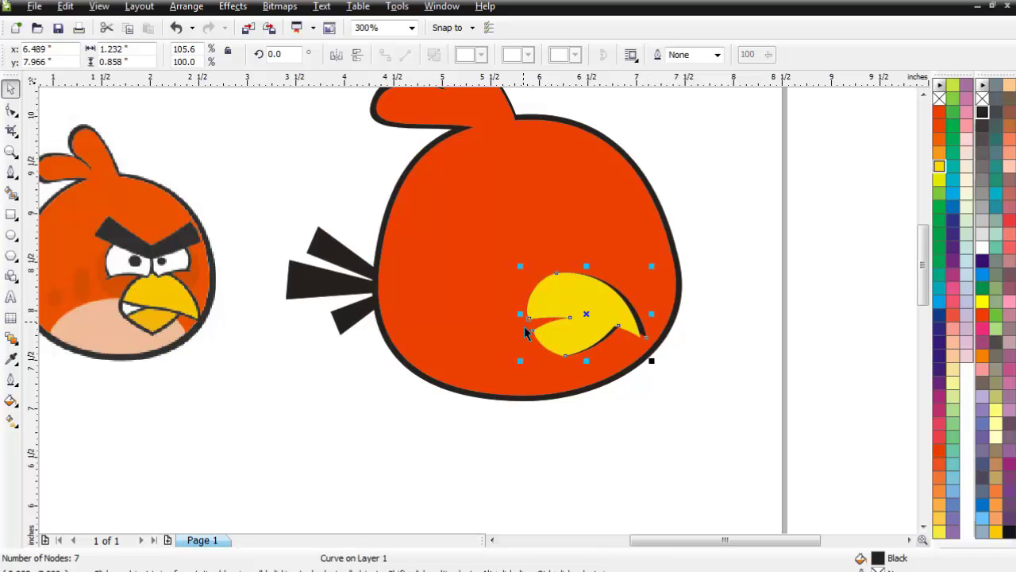
left_click_drag(531, 326, 528, 326)
left_click_drag(587, 359, 596, 378)
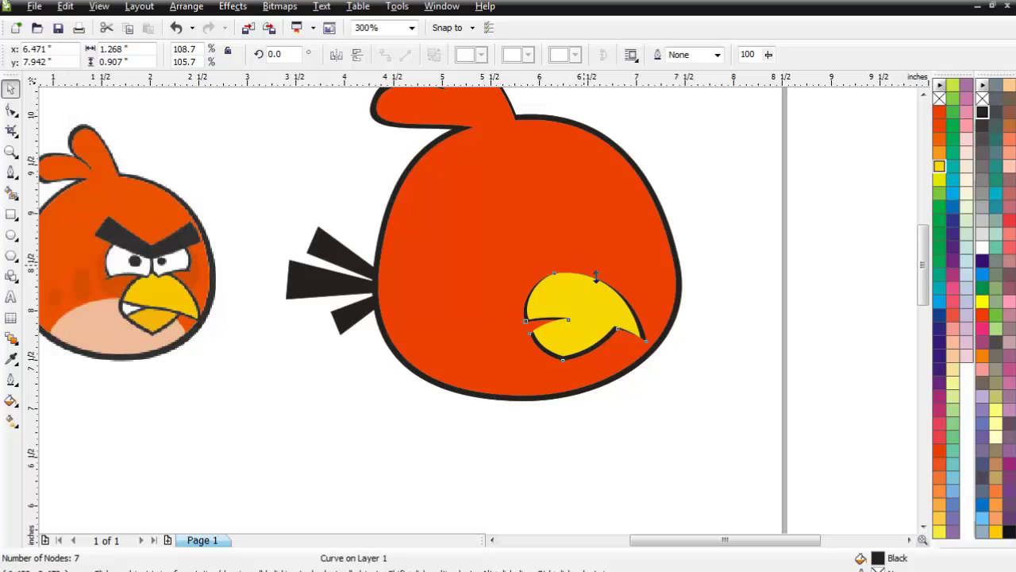
left_click_drag(594, 274, 595, 271)
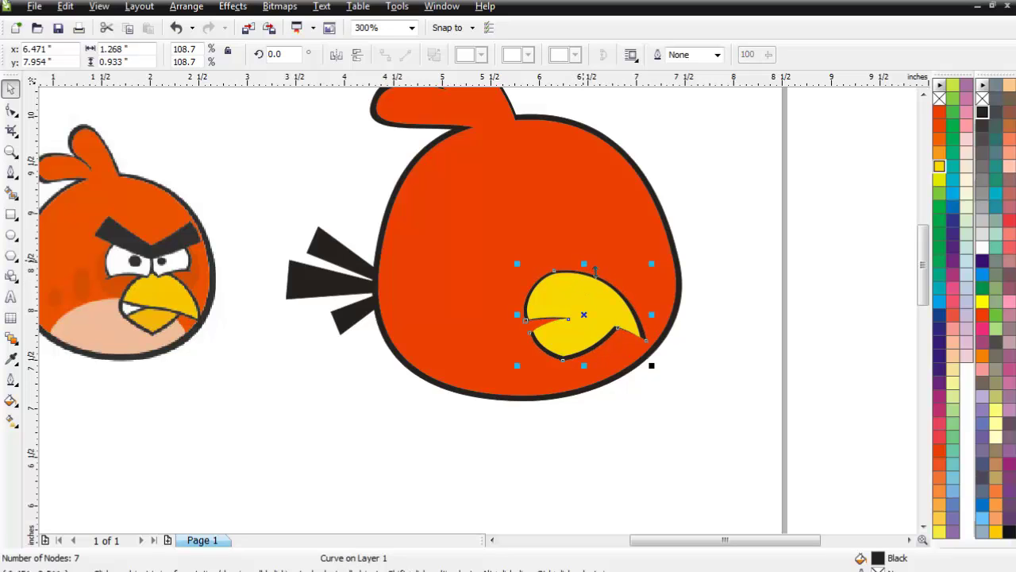
left_click(744, 399)
left_click(11, 110)
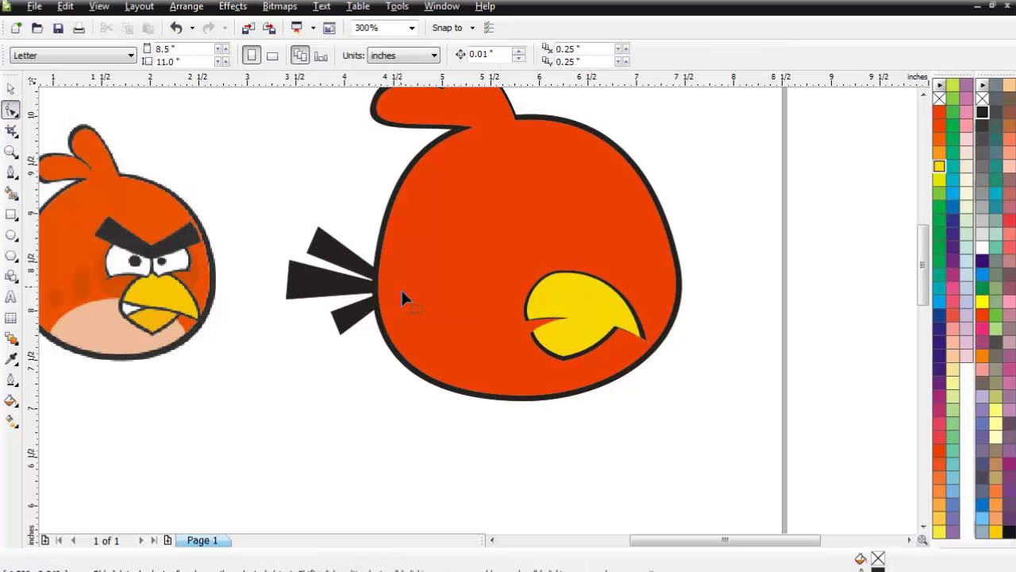
Reshape the black beak copy around the mouth opening, pulling its inner corner outward so both lips get a black edge.
scroll(529, 307, "up", 2)
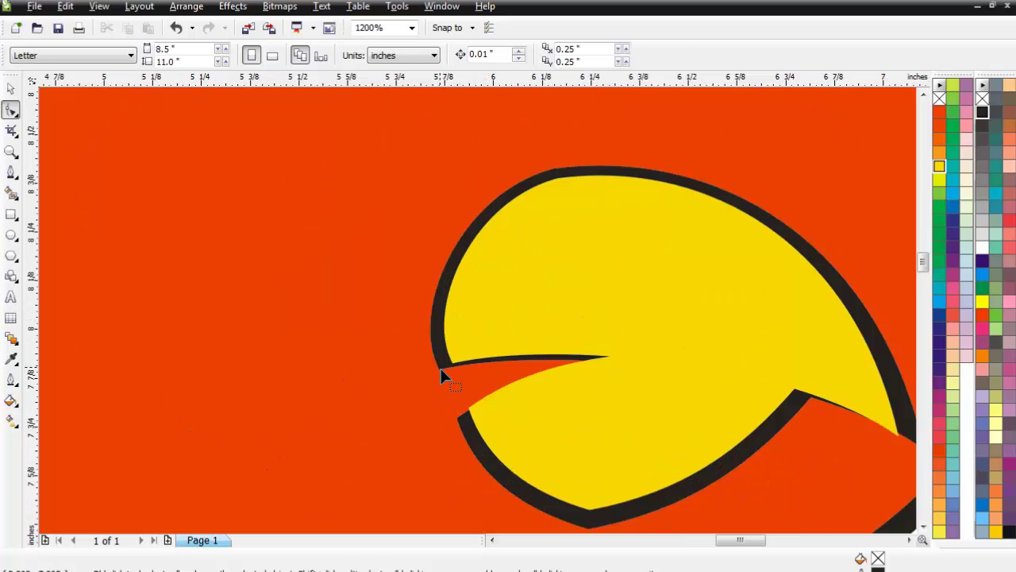
left_click(440, 370)
left_click_drag(440, 377, 442, 375)
left_click_drag(461, 420, 457, 410)
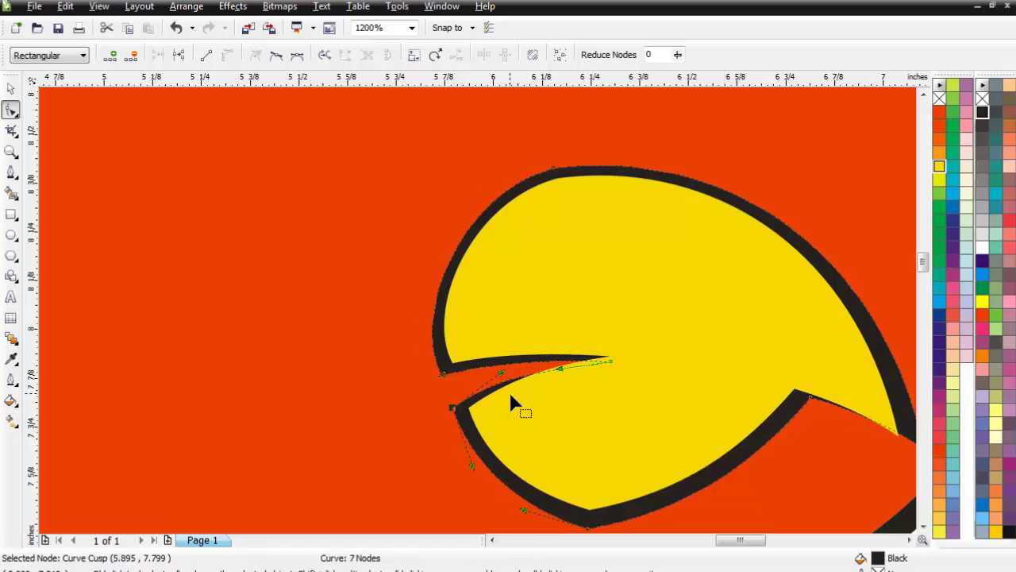
left_click(610, 362)
left_click_drag(612, 367, 562, 370)
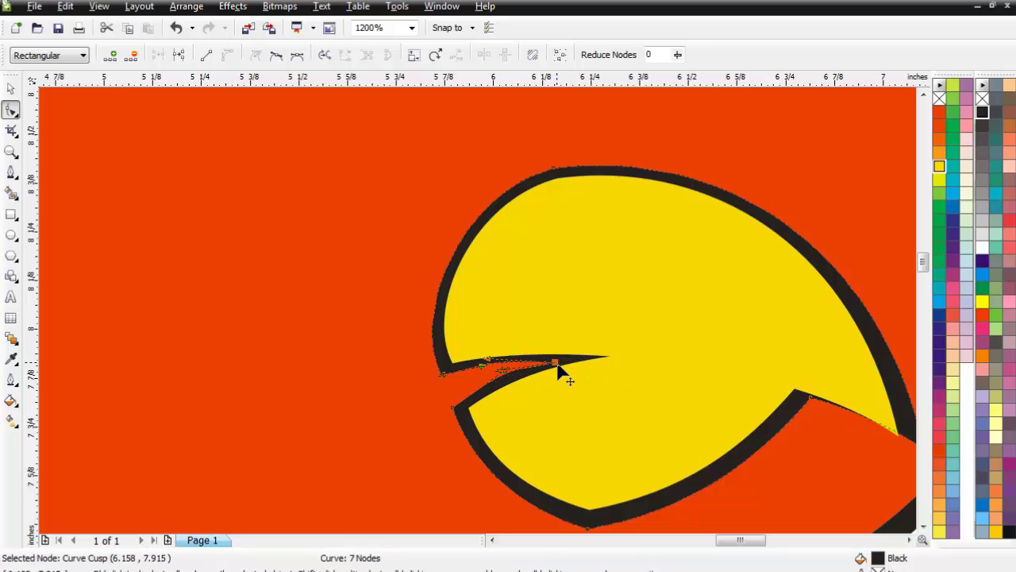
left_click_drag(489, 368, 559, 368)
left_click(442, 372)
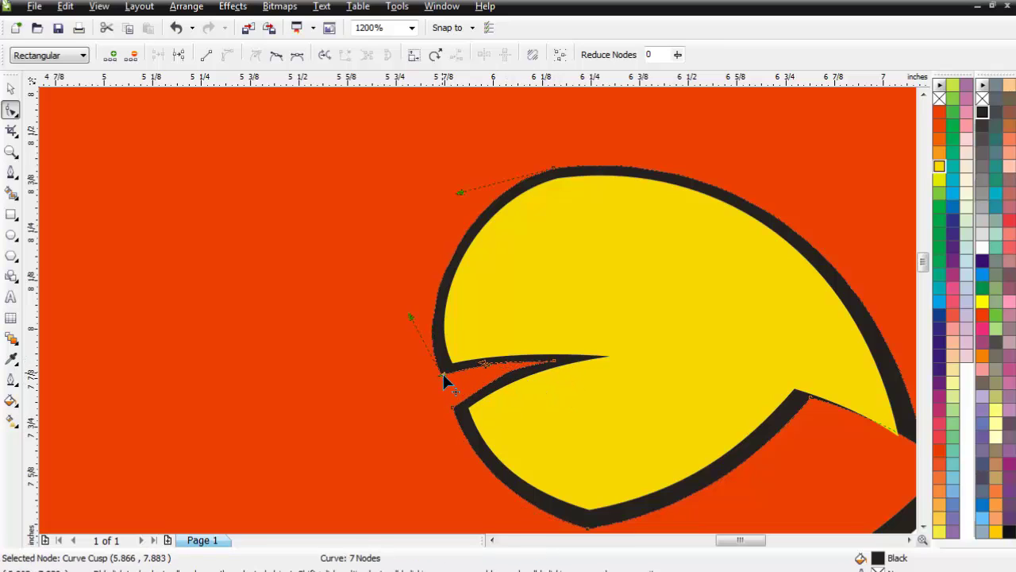
left_click_drag(443, 372, 442, 375)
Adjust the black beak copy's lower notch, pointed tip and upper curve to even out the border around the yellow tip.
scroll(479, 317, "down", 2)
scroll(520, 325, "up", 1)
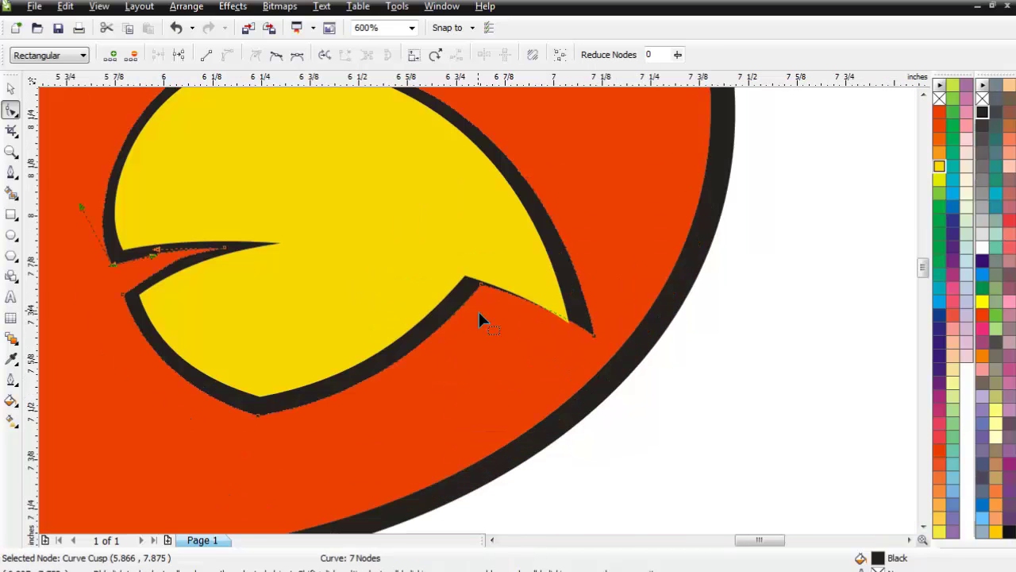
left_click(594, 336)
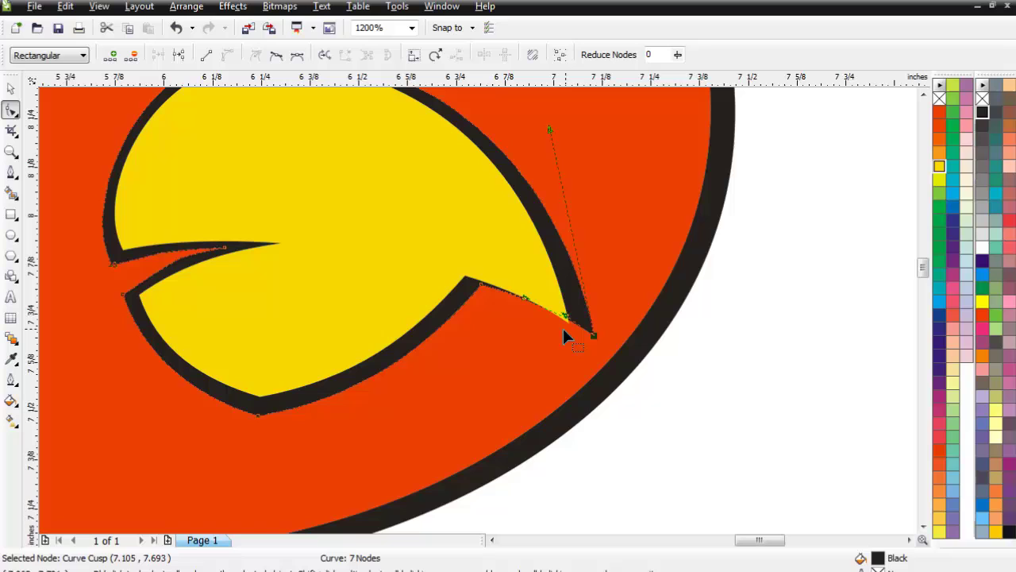
left_click(481, 284)
left_click_drag(481, 284, 469, 291)
left_click_drag(601, 342, 580, 341)
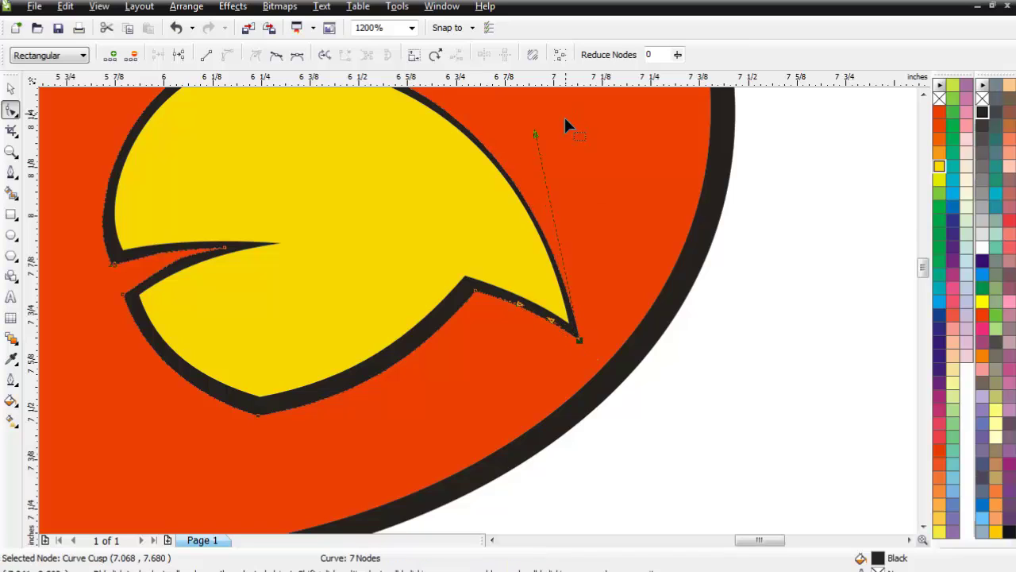
left_click_drag(537, 136, 551, 128)
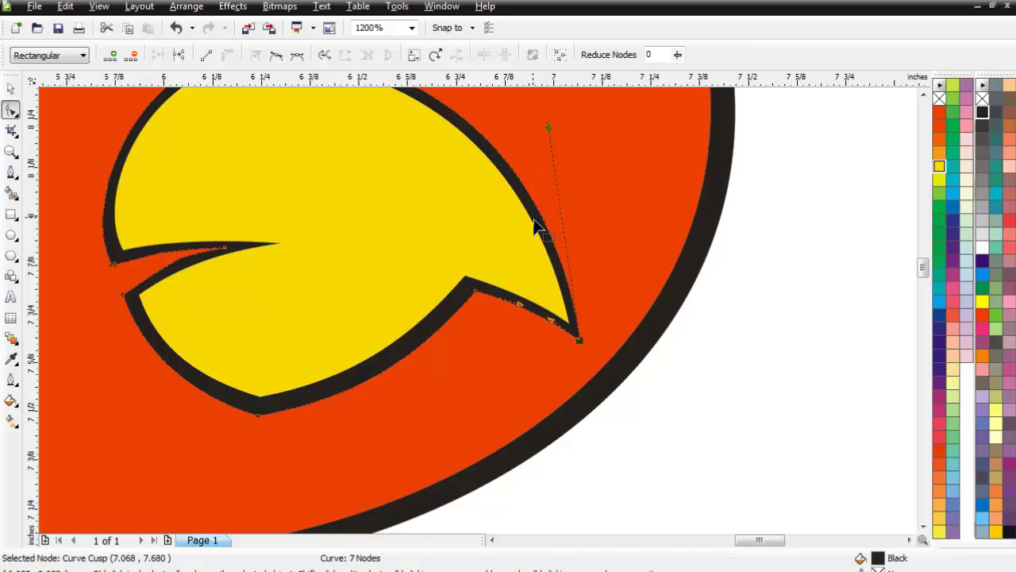
left_click_drag(551, 328, 550, 328)
left_click(642, 388)
scroll(317, 246, "down", 1)
scroll(477, 313, "down", 1)
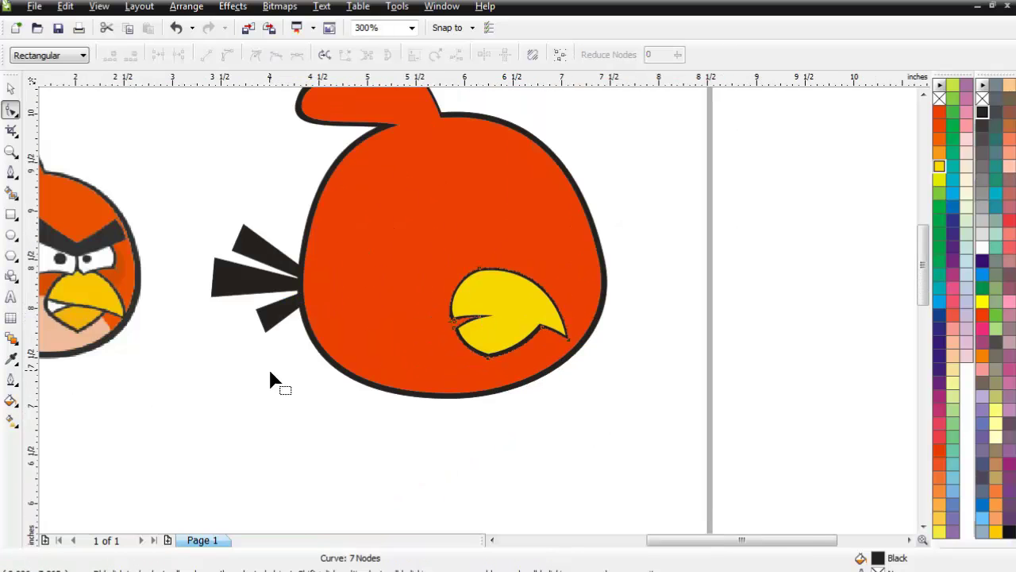
Draw a closed four-sided shape with the Pen tool across the beak's mouth opening.
scroll(457, 329, "up", 1)
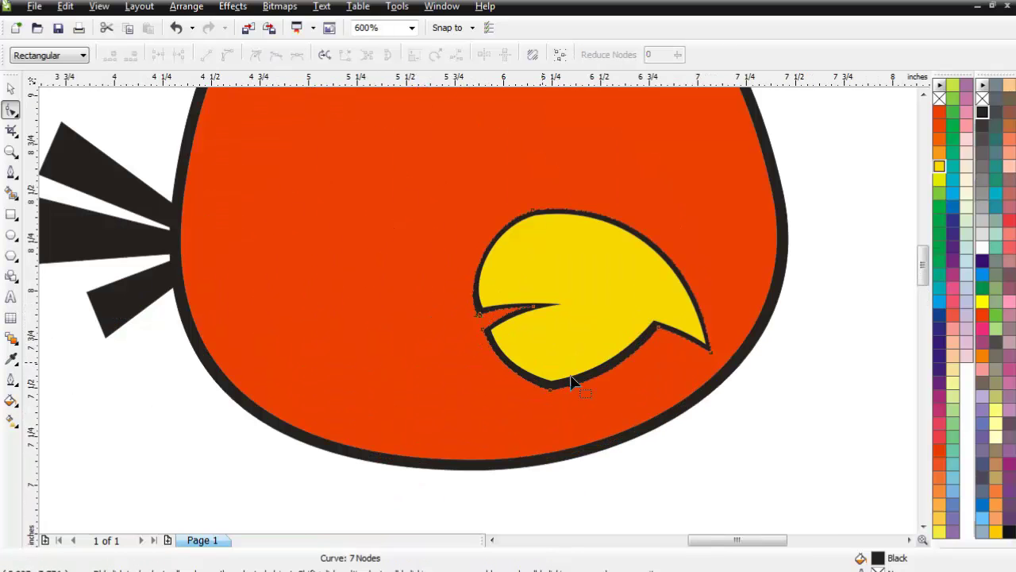
left_click(11, 170)
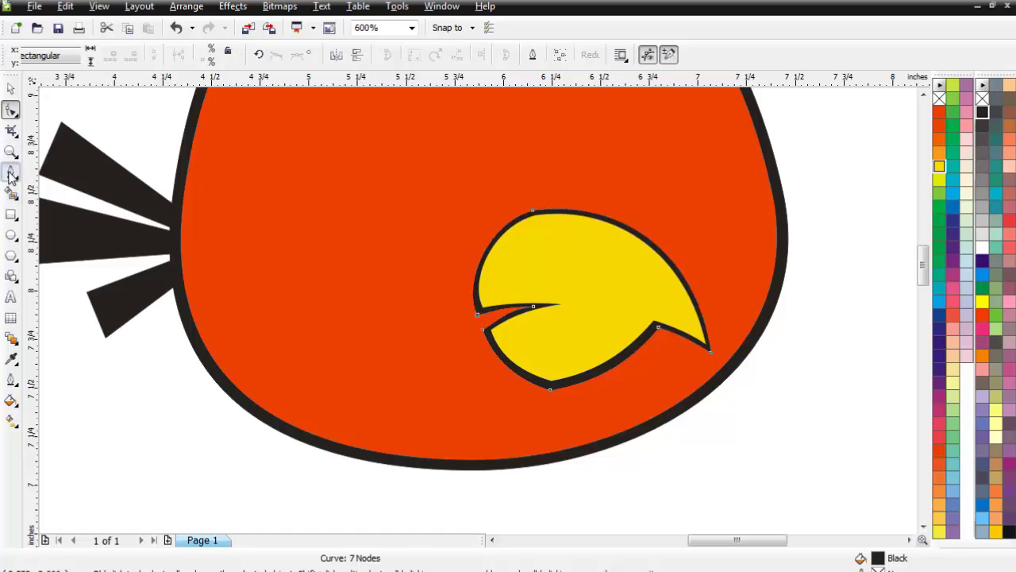
scroll(507, 307, "down", 1)
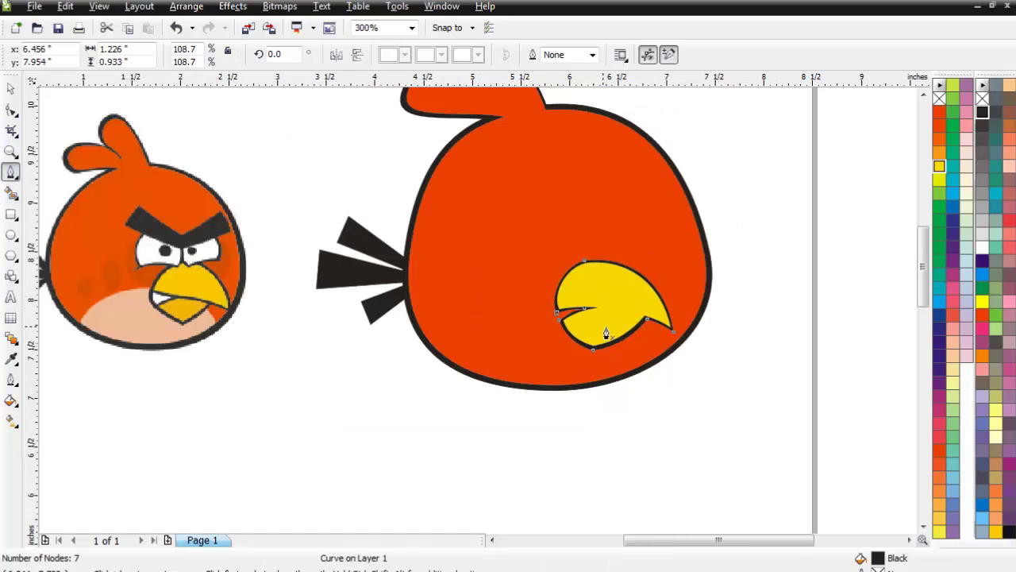
scroll(481, 317, "up", 1)
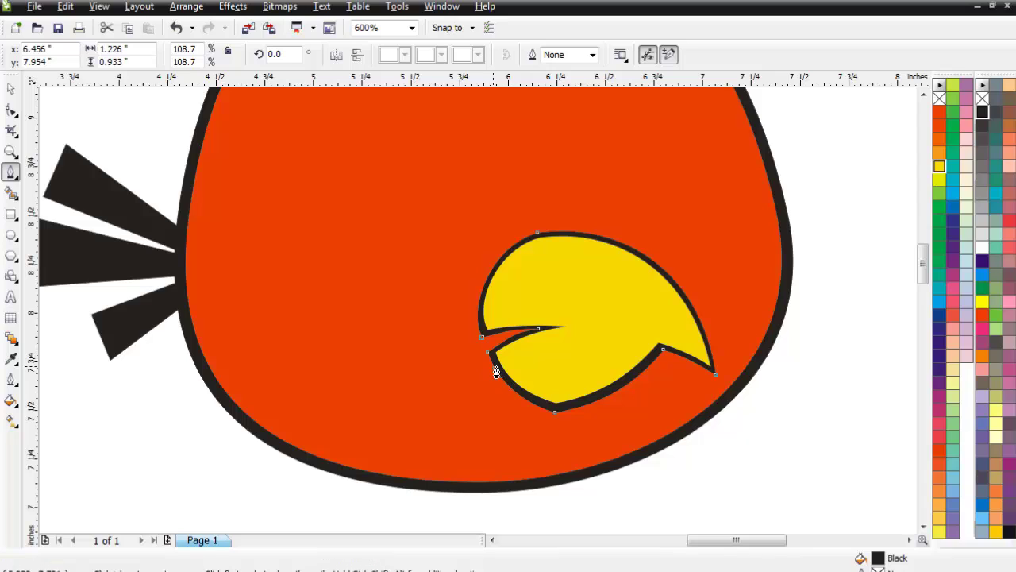
left_click(499, 322)
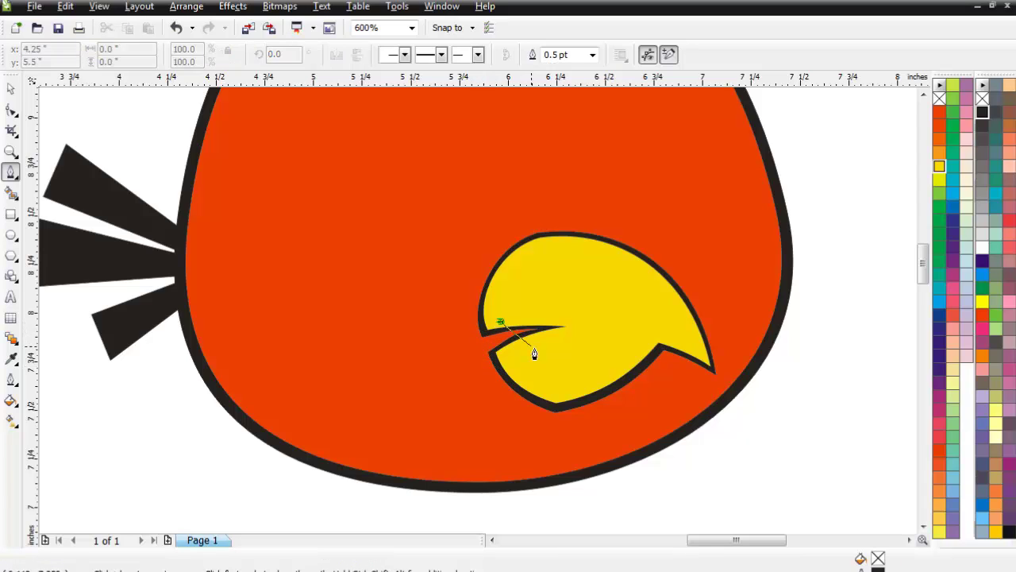
left_click_drag(523, 356, 498, 373)
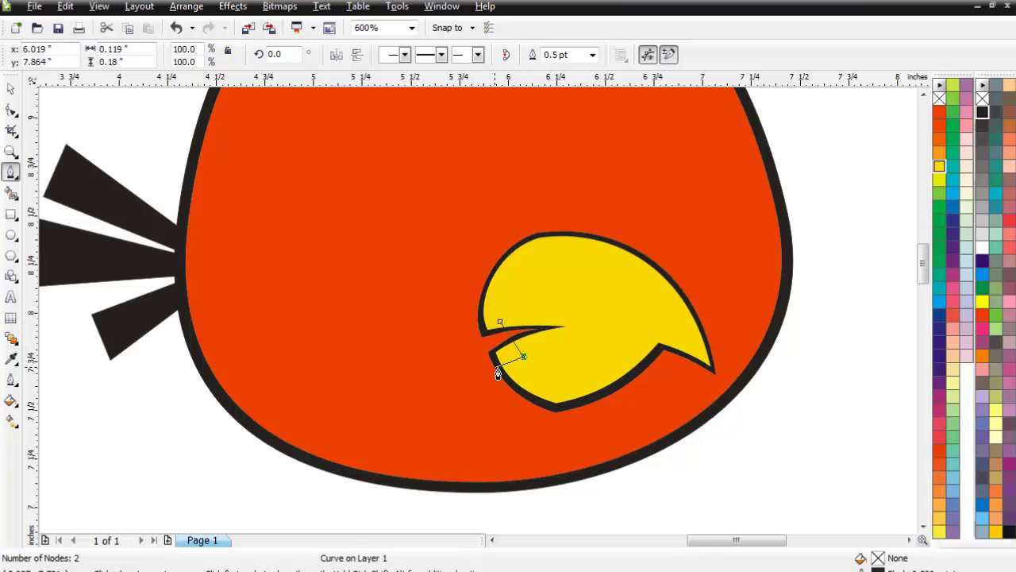
left_click(478, 337)
Convert the mouth shape's edges to curves and bend its outer edge to follow the beak's black outline.
key("F10")
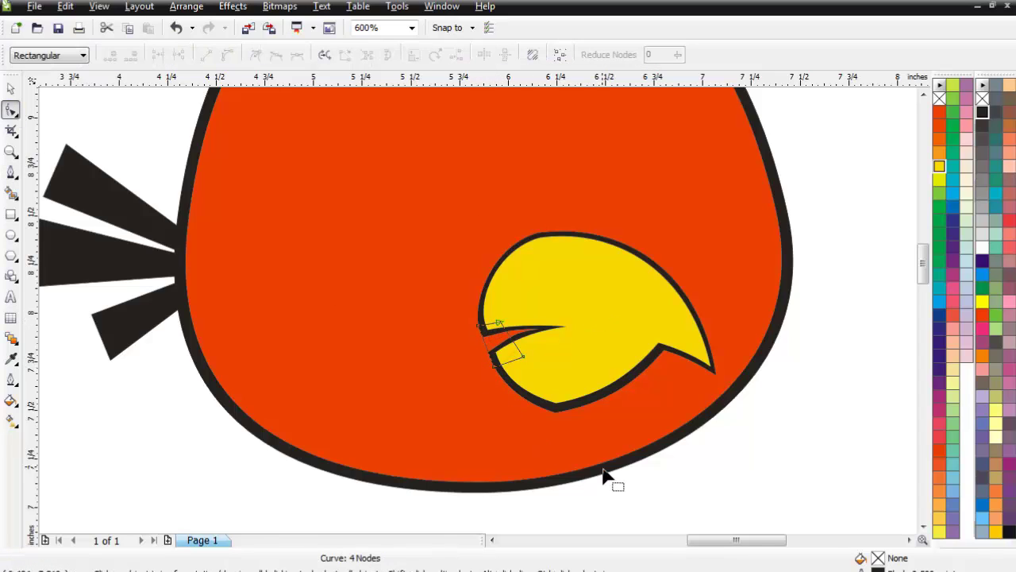
left_click_drag(657, 495, 419, 278)
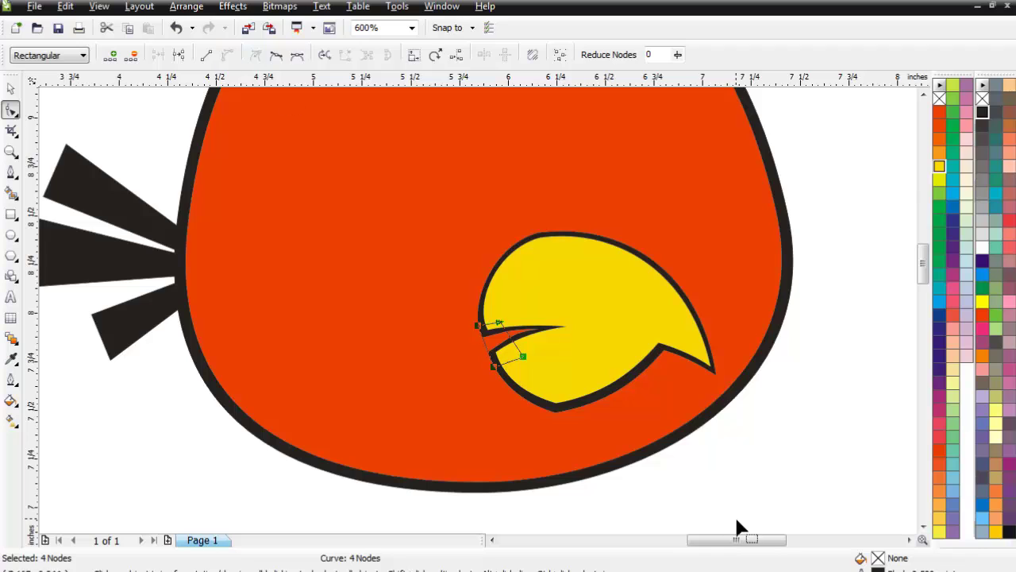
key("Escape")
scroll(484, 317, "up", 2)
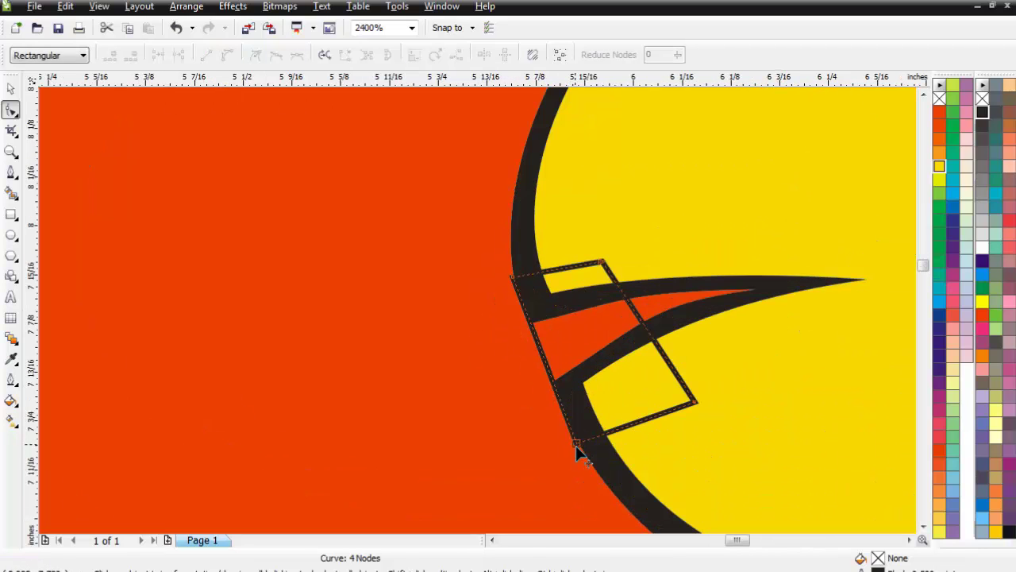
left_click_drag(576, 445, 580, 453)
left_click(516, 278)
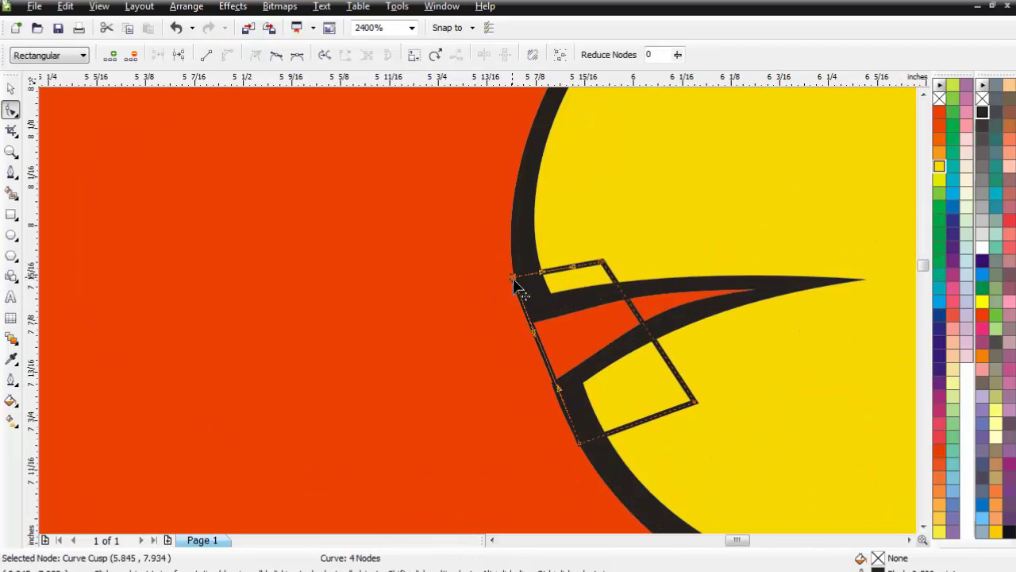
left_click_drag(537, 333, 520, 333)
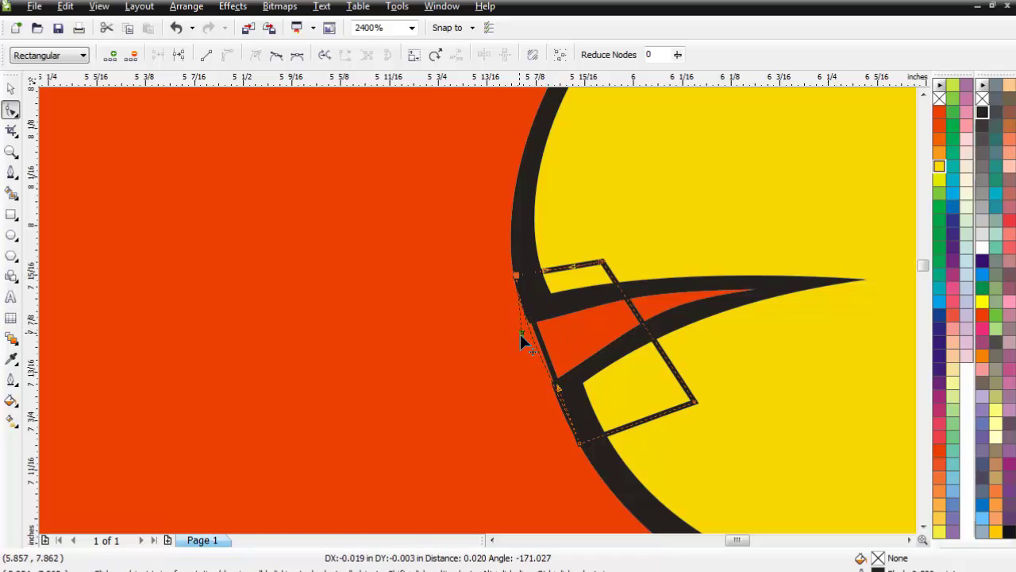
left_click_drag(559, 388, 554, 392)
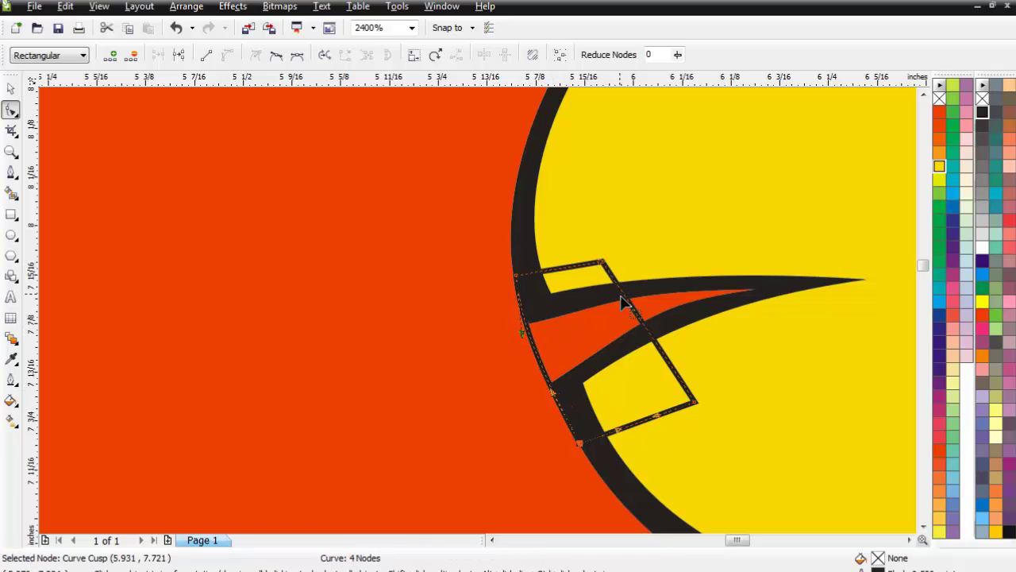
Extend the mouth shape's two inner corners to about 0.462 by 0.329 inches overall and fill it white without an outline.
scroll(625, 316, "down", 1)
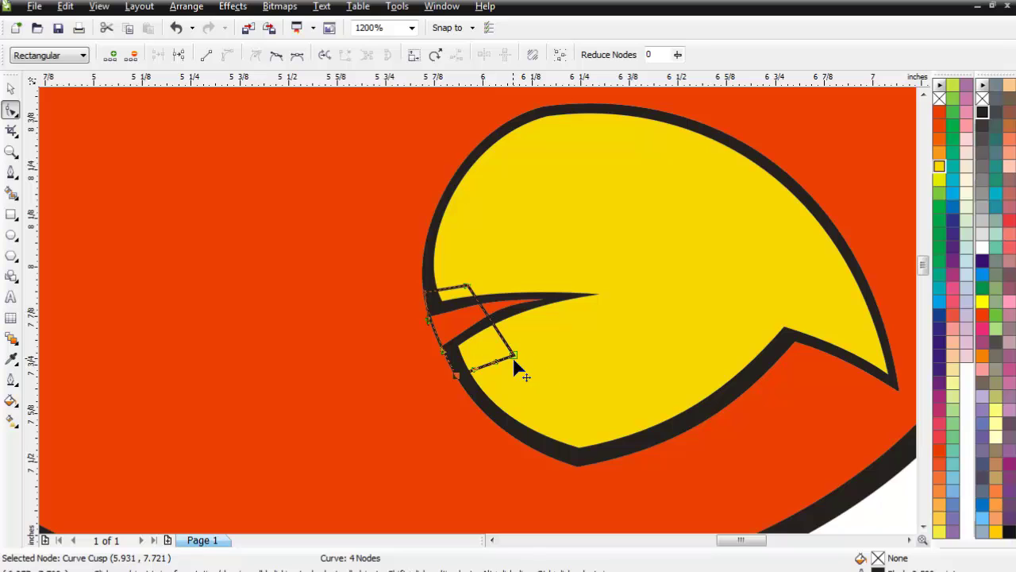
left_click_drag(514, 365, 603, 327)
left_click_drag(469, 286, 512, 251)
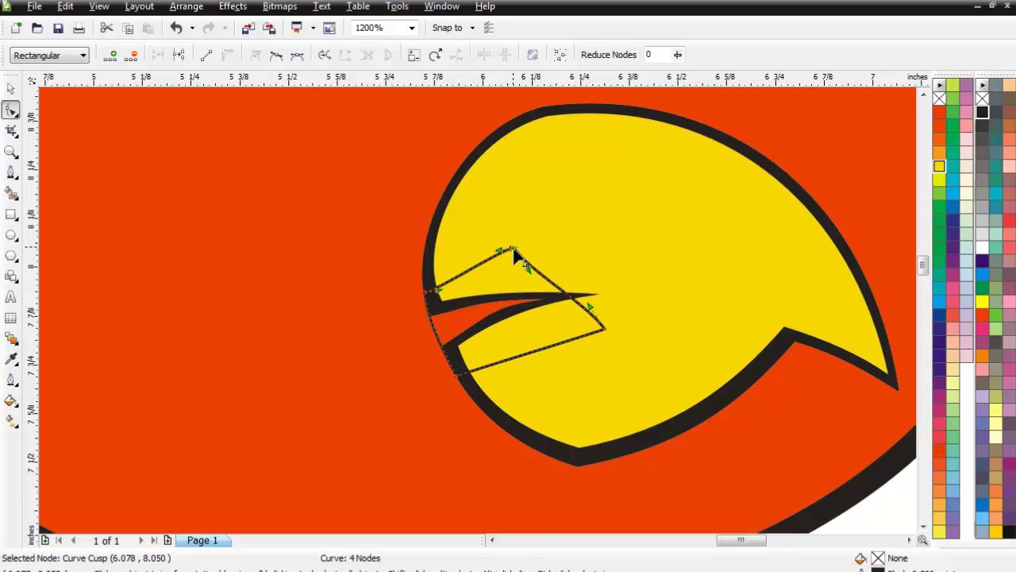
left_click(10, 88)
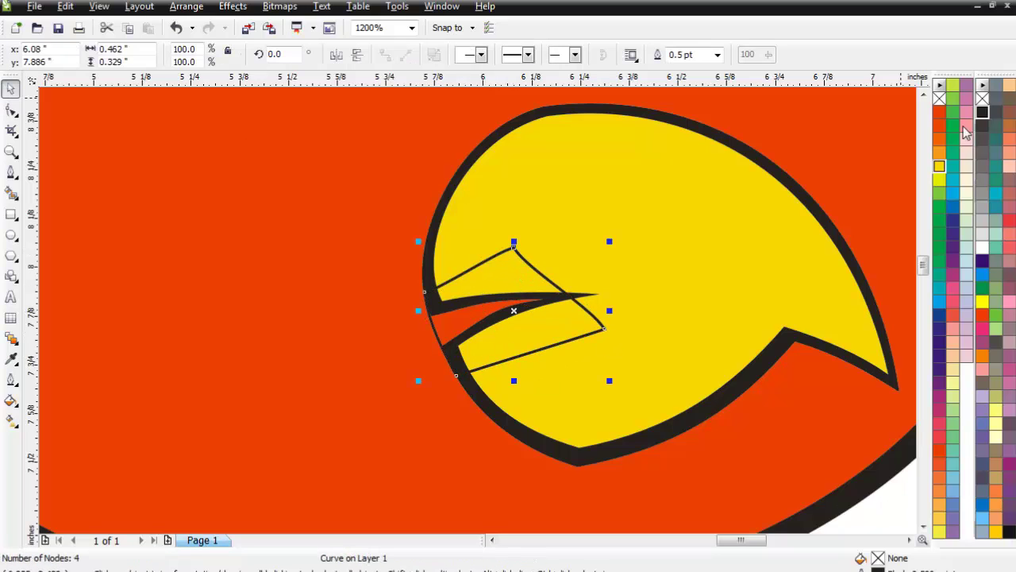
left_click(981, 249)
right_click(983, 99)
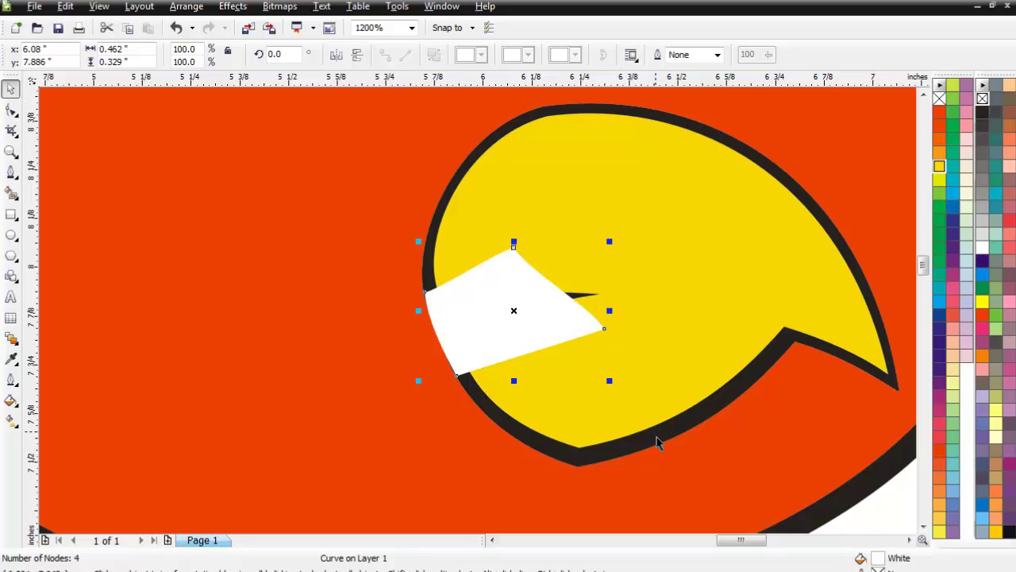
Place the white mouth shape behind the black beak copy.
key("Escape")
left_click(516, 315)
right_click(481, 295)
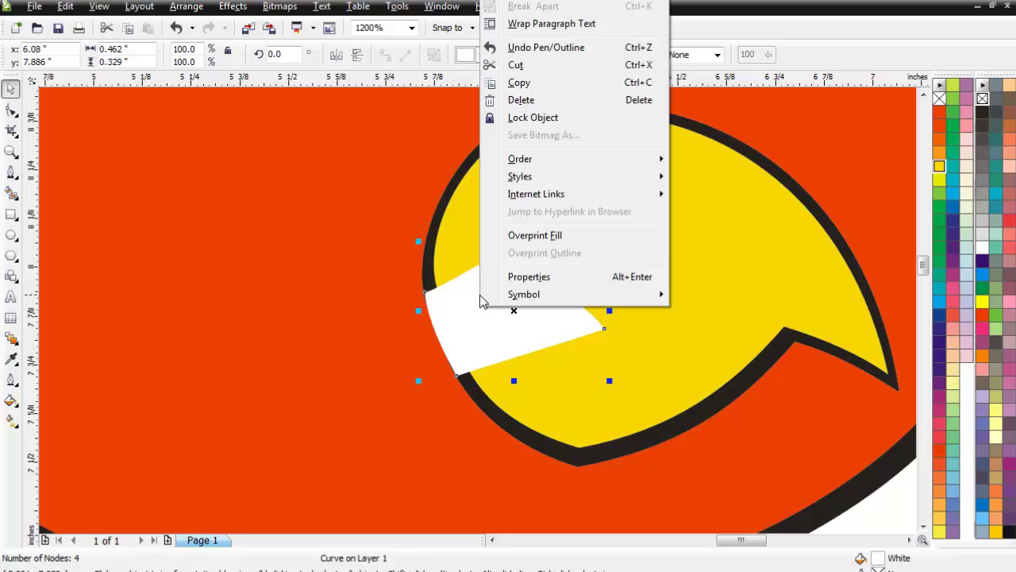
mouse_move(552, 159)
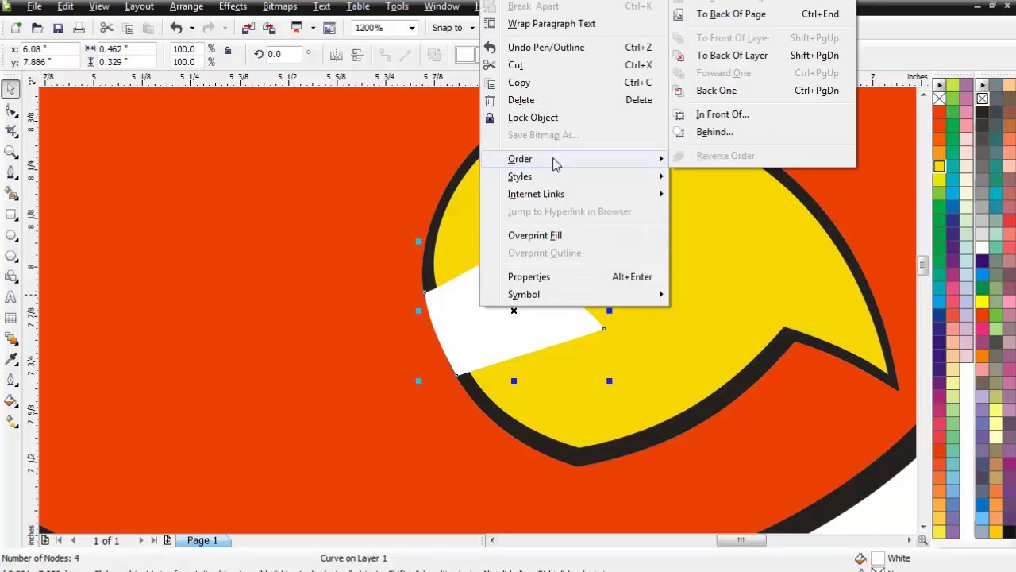
left_click(742, 136)
left_click(560, 456)
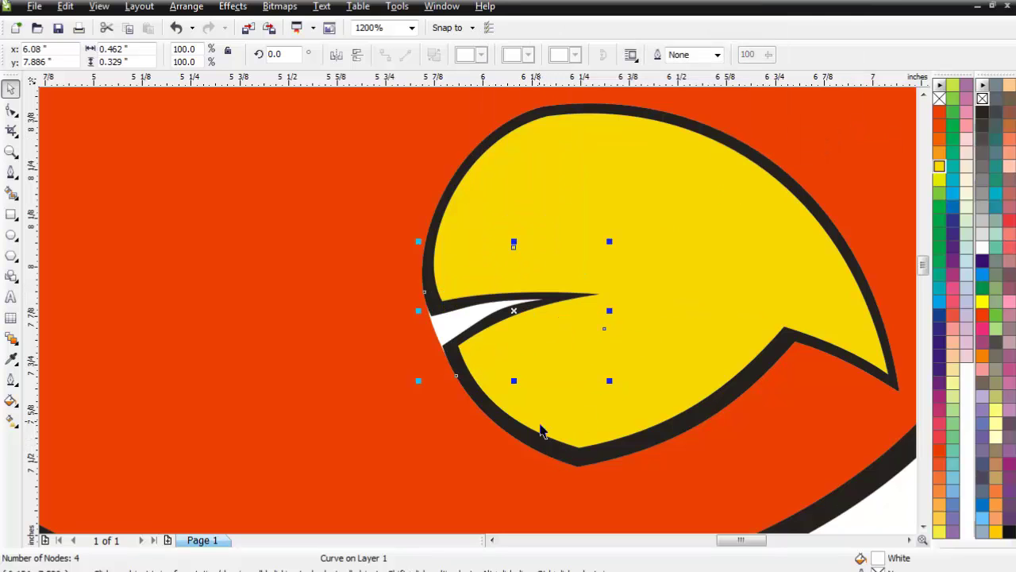
key("Escape")
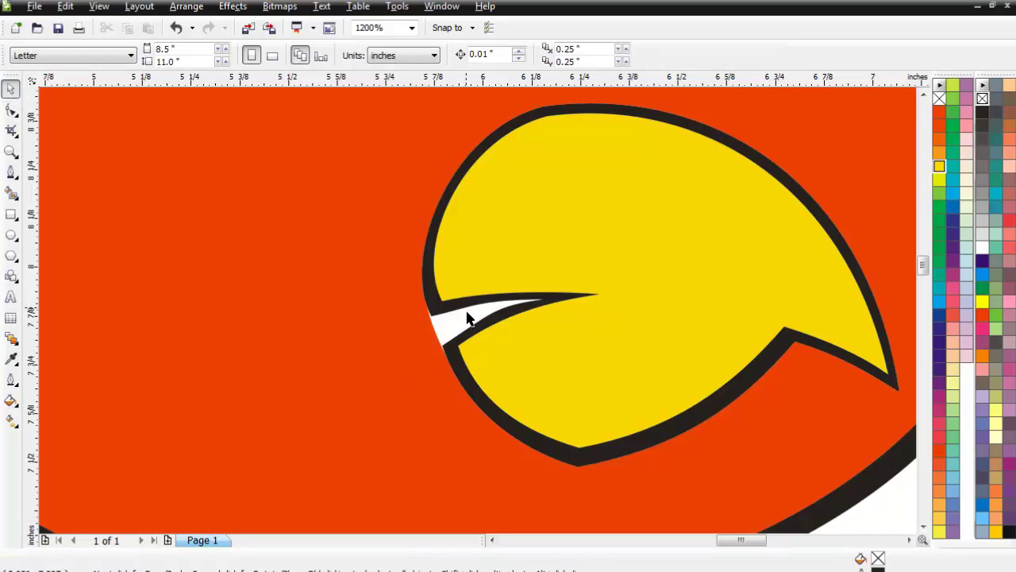
Duplicate the white mouth shape as a black-filled copy placed behind it.
left_click(468, 317)
scroll(491, 332, "up", 1)
left_click_drag(493, 334, 496, 331)
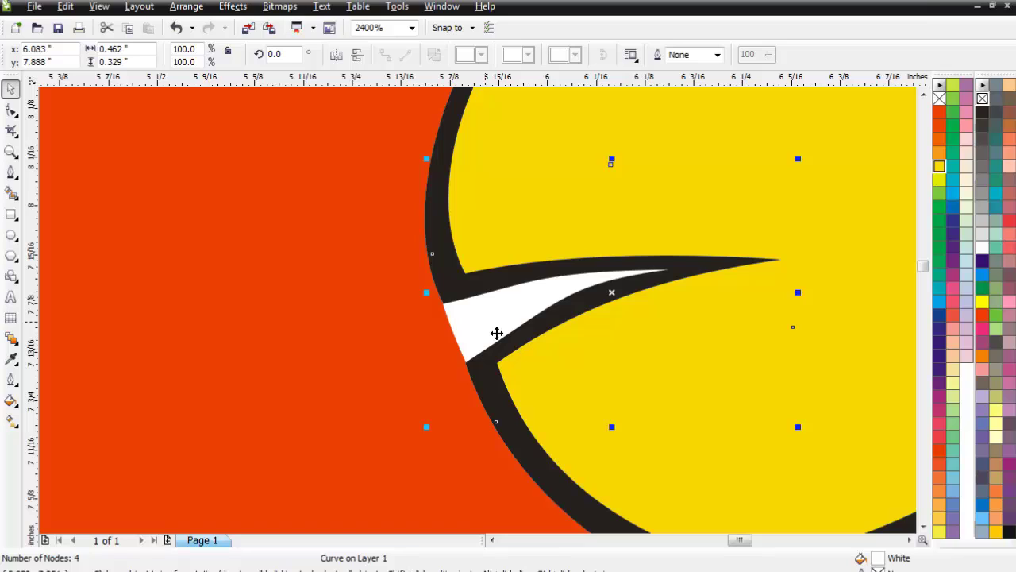
left_click(984, 114)
key("ctrl+z")
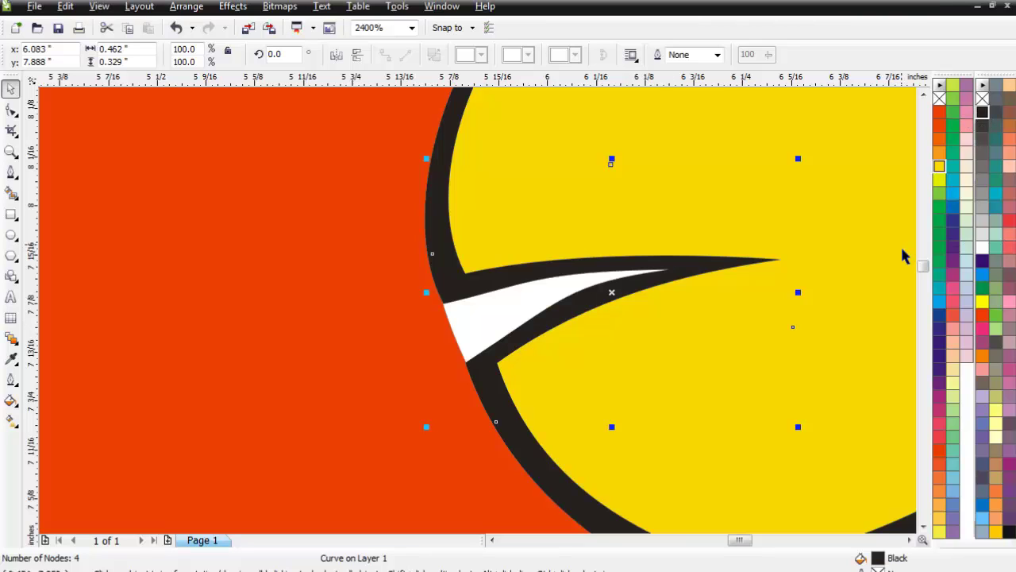
key("Left")
key("Left")
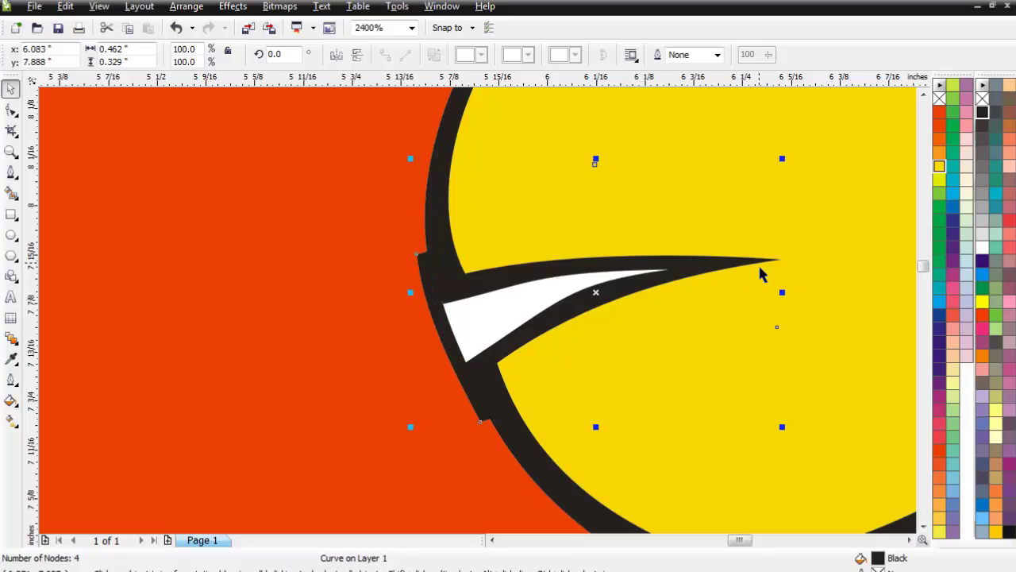
left_click(531, 315)
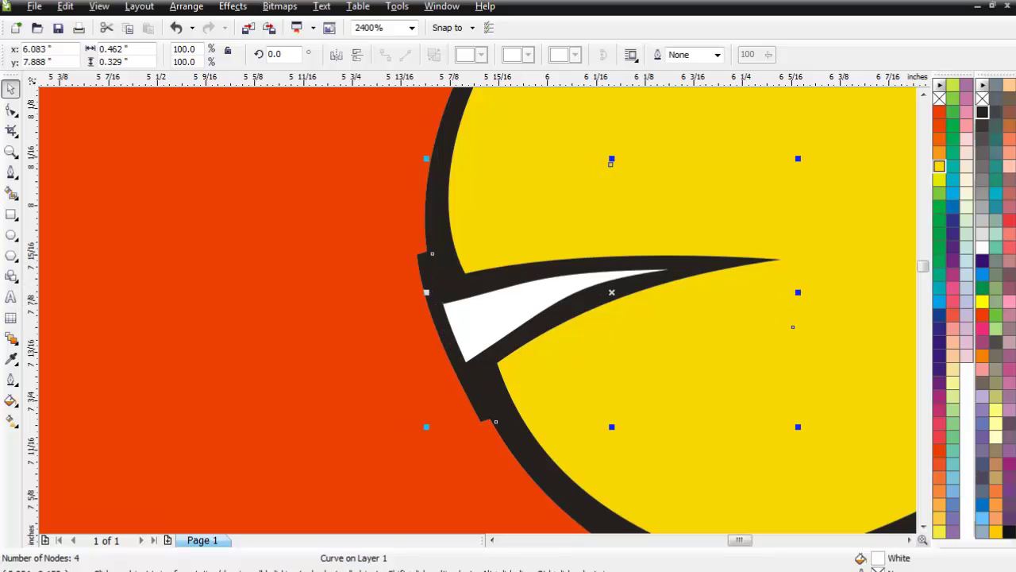
left_click(176, 28)
left_click(176, 27)
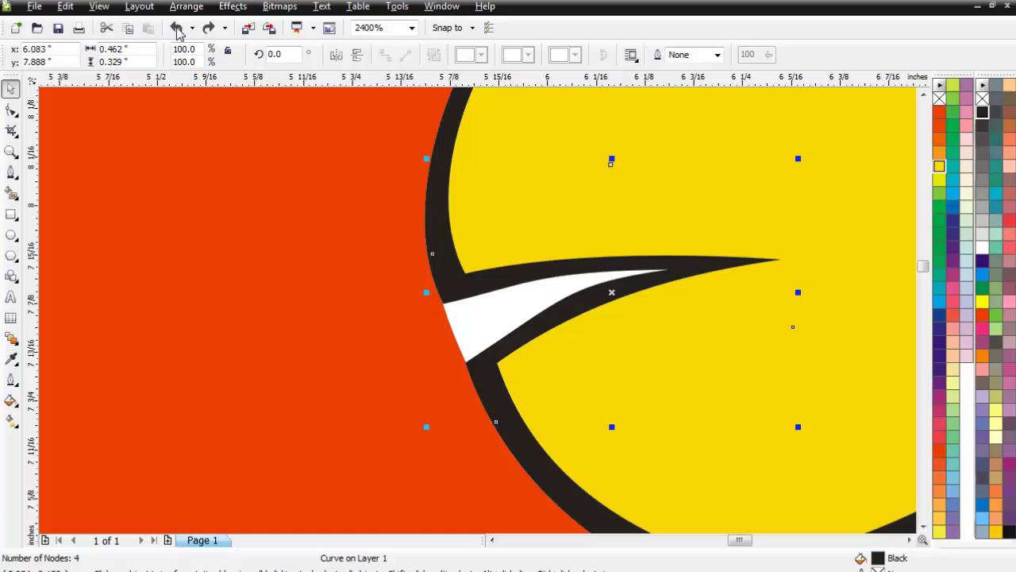
Nudge the white mouth shape about 0.04 inches to the right, exposing the black copy along its outer edge.
left_click(499, 318)
key("Right")
key("Right")
key("Right")
key("Right")
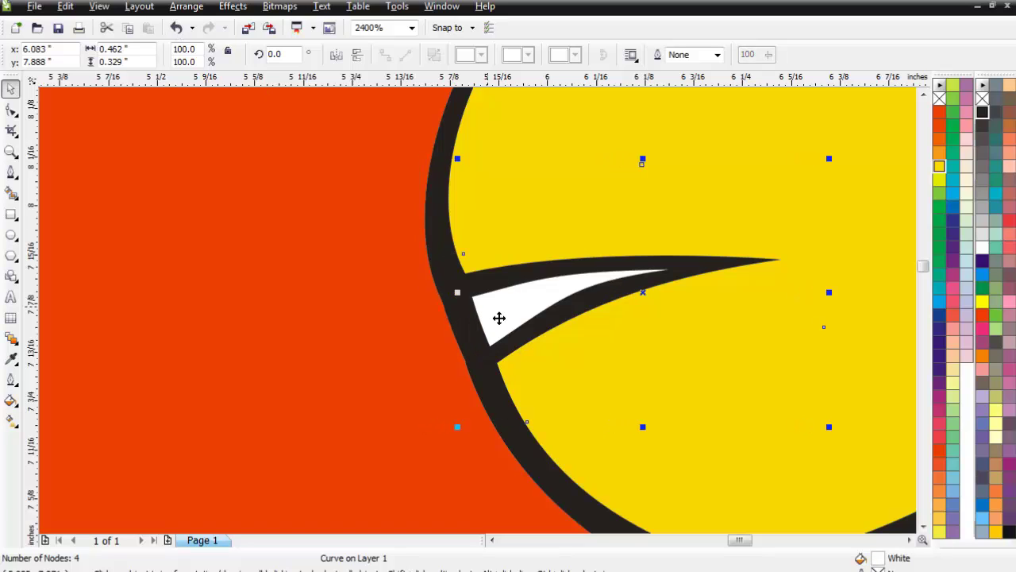
Nudge the white mouth shape 0.01 inches back to the left and deselect it.
key("Left")
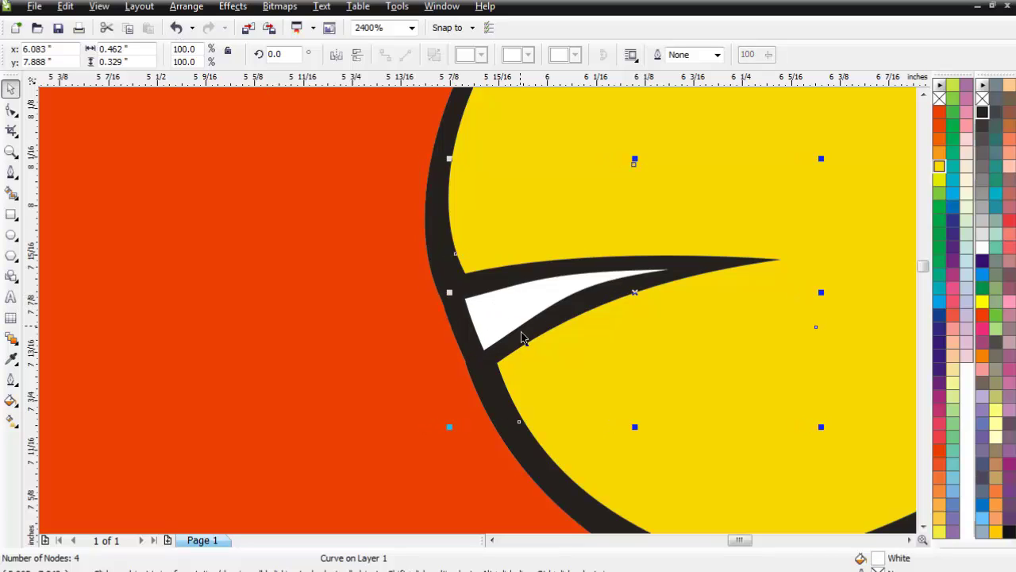
scroll(521, 337, "down", 2)
left_click(900, 362)
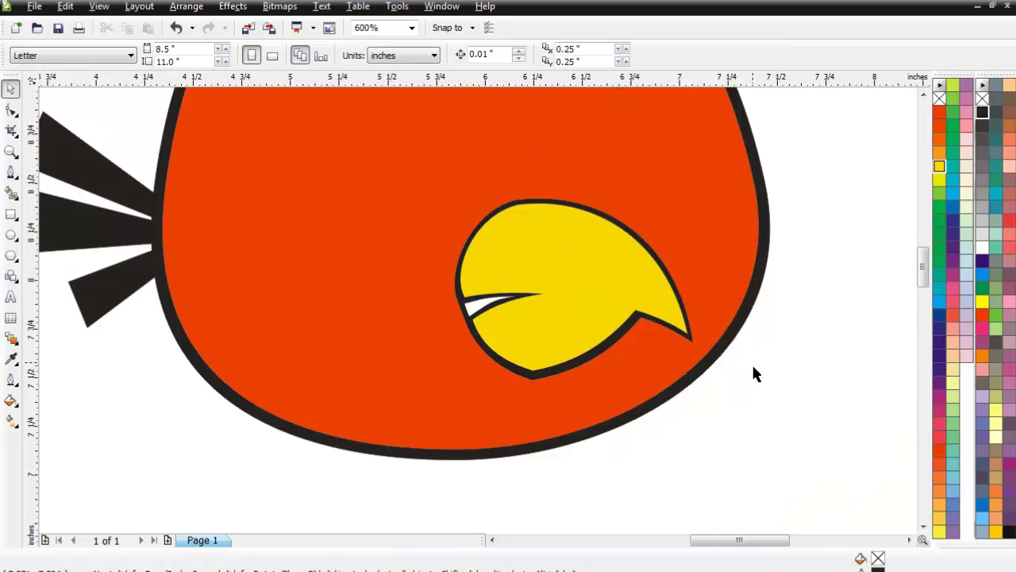
Draw a thin three-node shape about 0.919 by 0.09 inches from the mouth opening's outer corner to the notch between the beak halves.
scroll(476, 320, "down", 1)
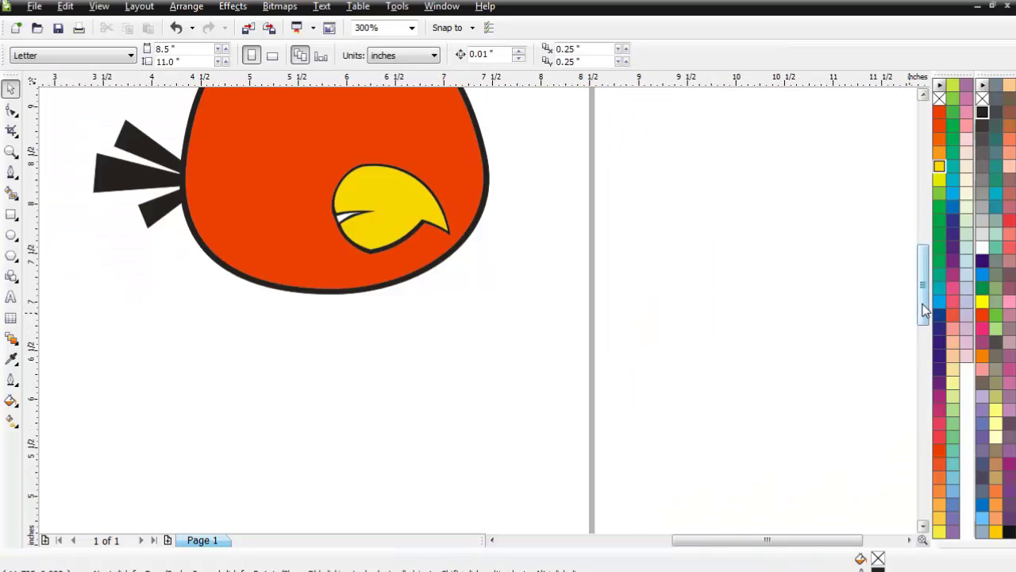
left_click_drag(925, 310, 923, 292)
left_click_drag(746, 547, 691, 543)
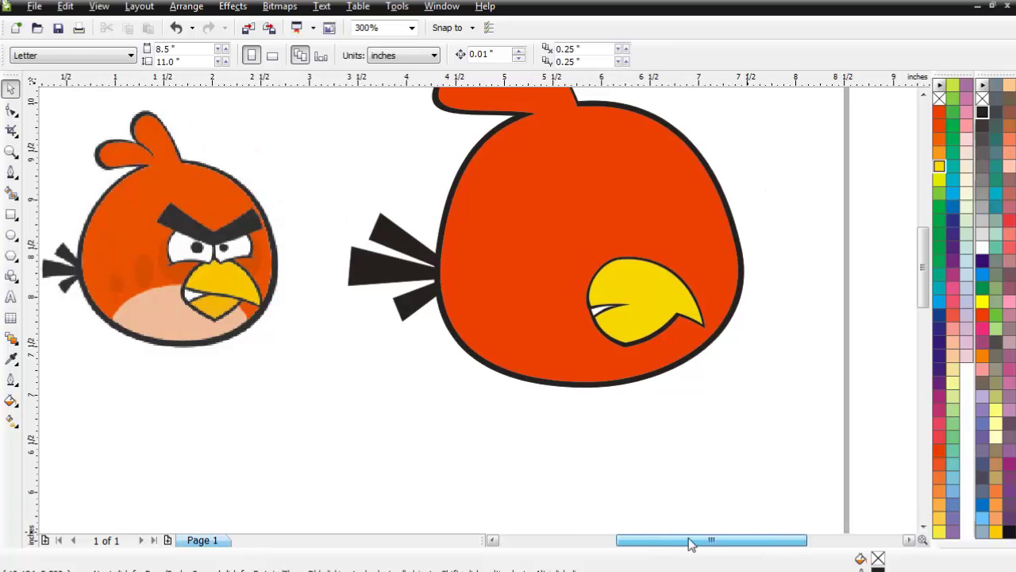
scroll(479, 315, "up", 1)
scroll(500, 333, "up", 1)
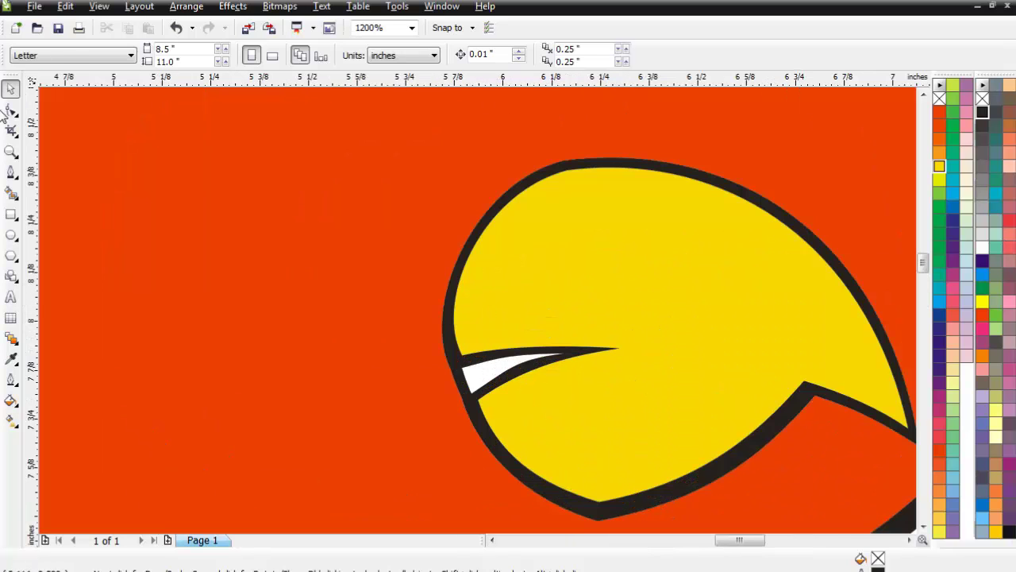
left_click(11, 171)
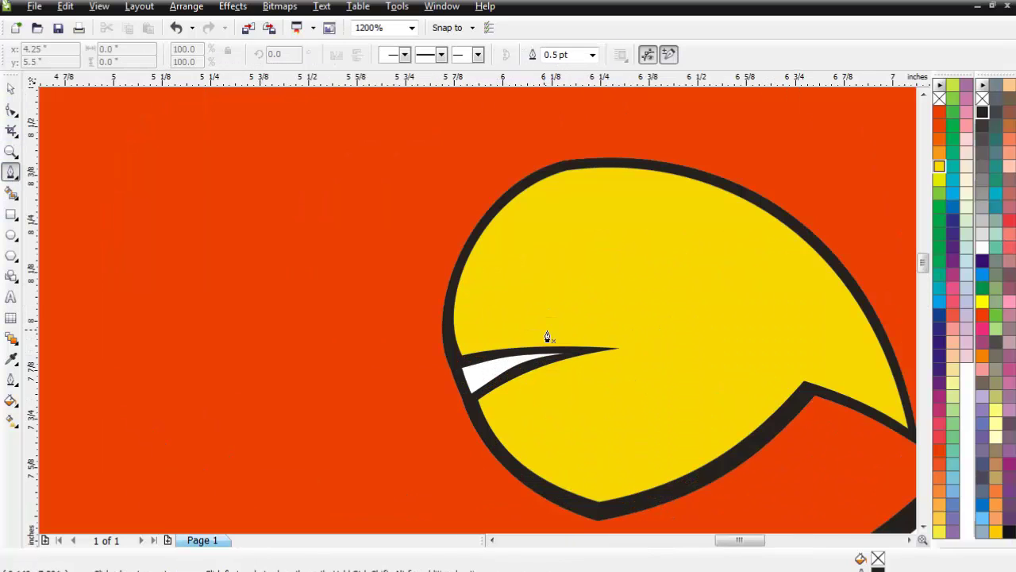
left_click(461, 353)
left_click(817, 386)
left_click(462, 366)
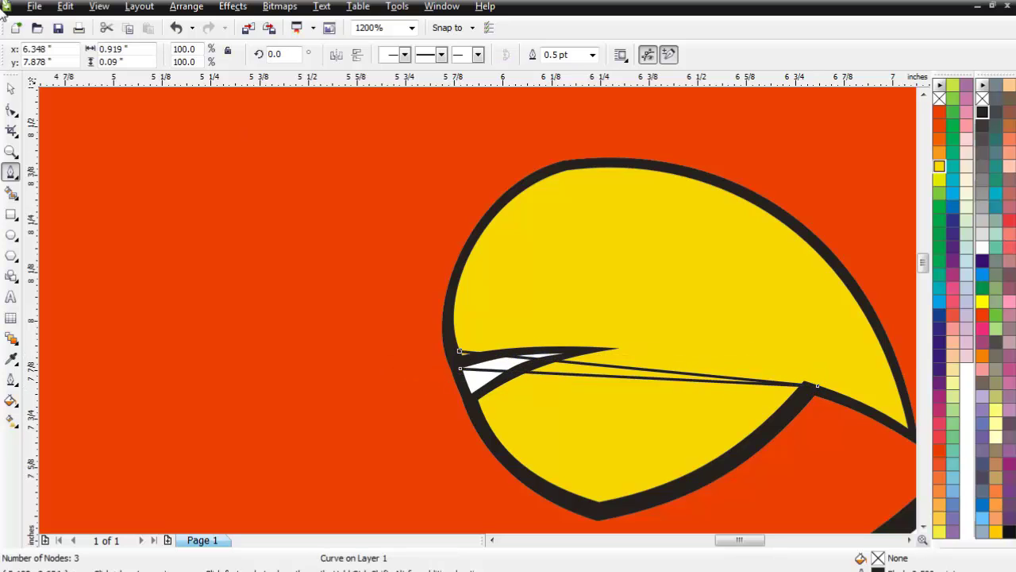
Convert the segments of the thin three-node mouth-line shape to curves.
left_click(11, 109)
left_click(461, 355)
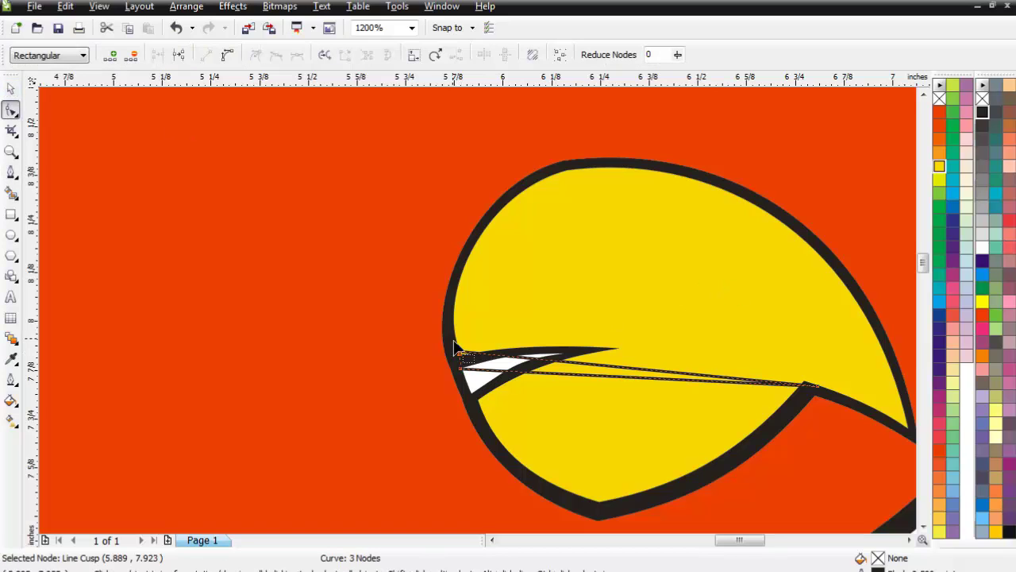
left_click(227, 55)
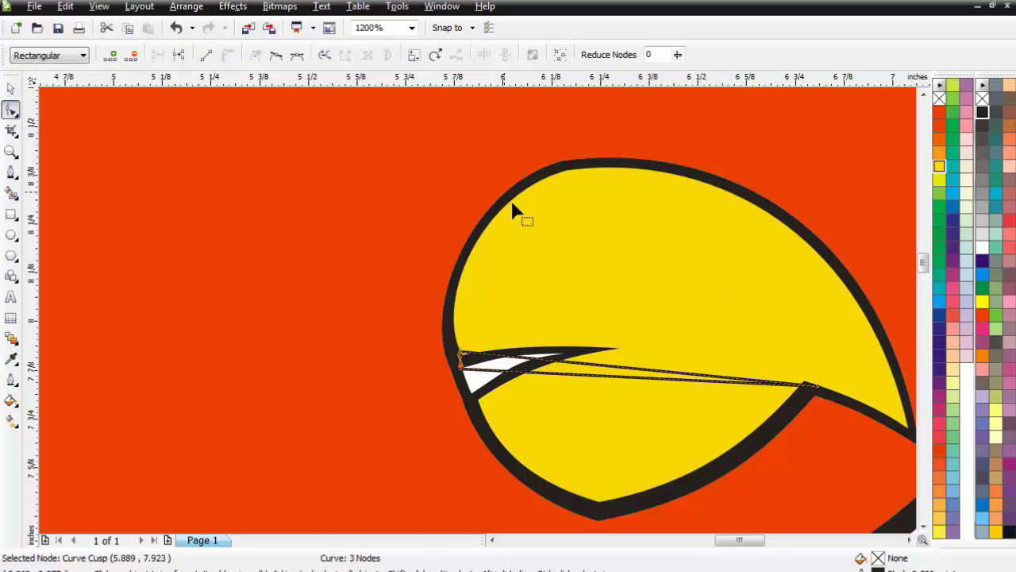
left_click(813, 384)
left_click(227, 55)
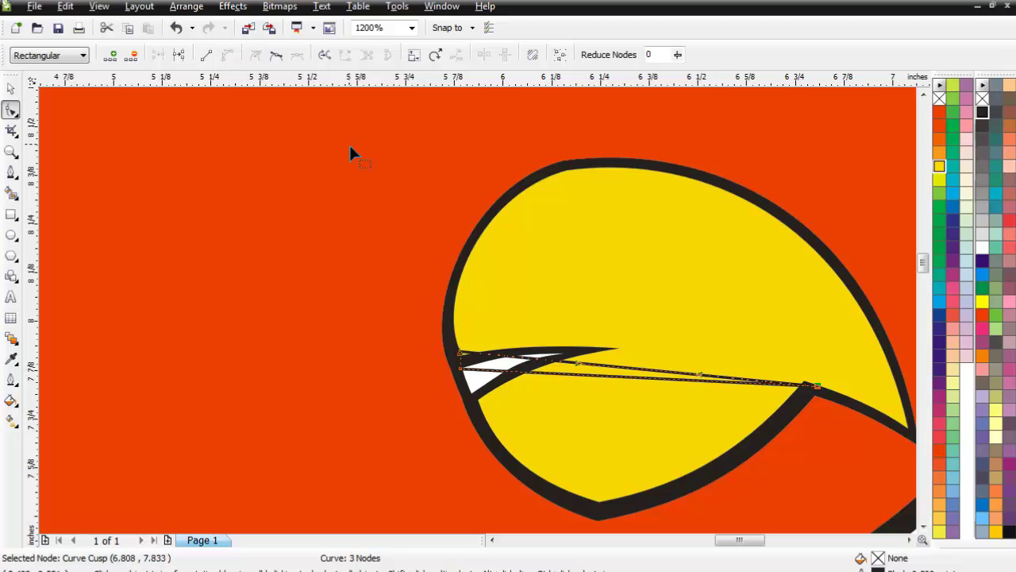
left_click(461, 369)
left_click(227, 55)
Bend the mouth-line shape's upper and lower edges upward into long arcs across the beak.
left_click(812, 386)
left_click_drag(703, 378, 695, 321)
left_click_drag(583, 367, 503, 347)
left_click(461, 367)
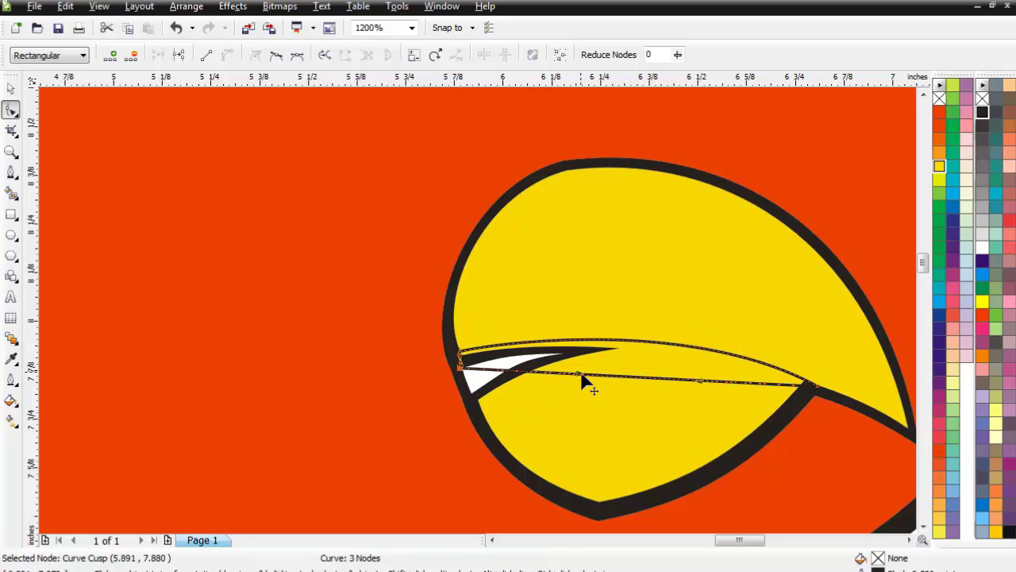
left_click_drag(581, 376, 709, 357)
left_click_drag(707, 355, 707, 357)
Extend the mouth-line shape's tip along the beak's lower outline and refine its curves to about 0.993 by 0.143 inches overall.
left_click_drag(819, 389, 847, 400)
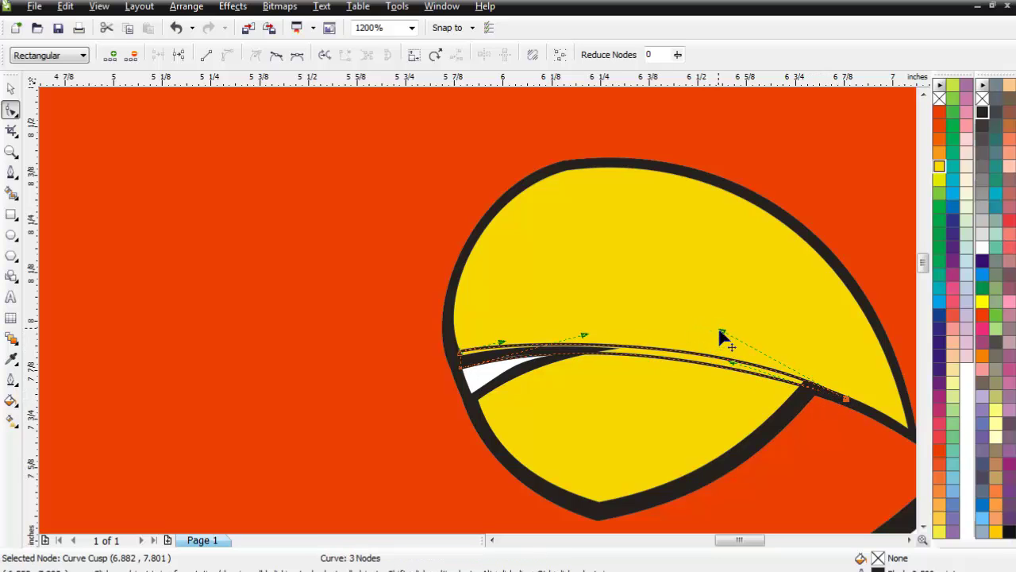
left_click_drag(721, 333, 721, 328)
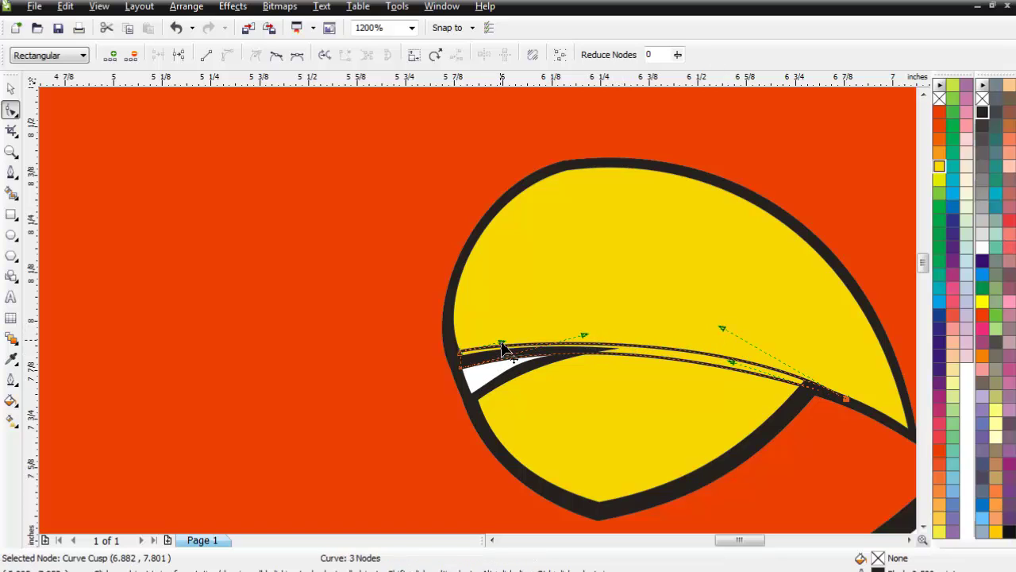
left_click_drag(503, 343, 502, 338)
left_click_drag(466, 367, 467, 370)
Fill the curved mouth-line shape with black.
left_click(10, 88)
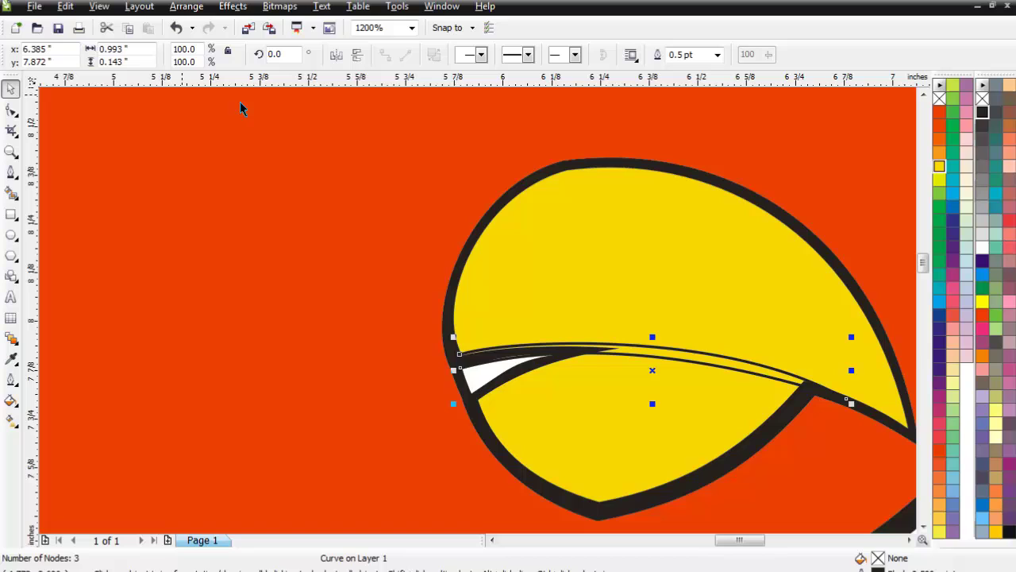
left_click(982, 112)
left_click(815, 149)
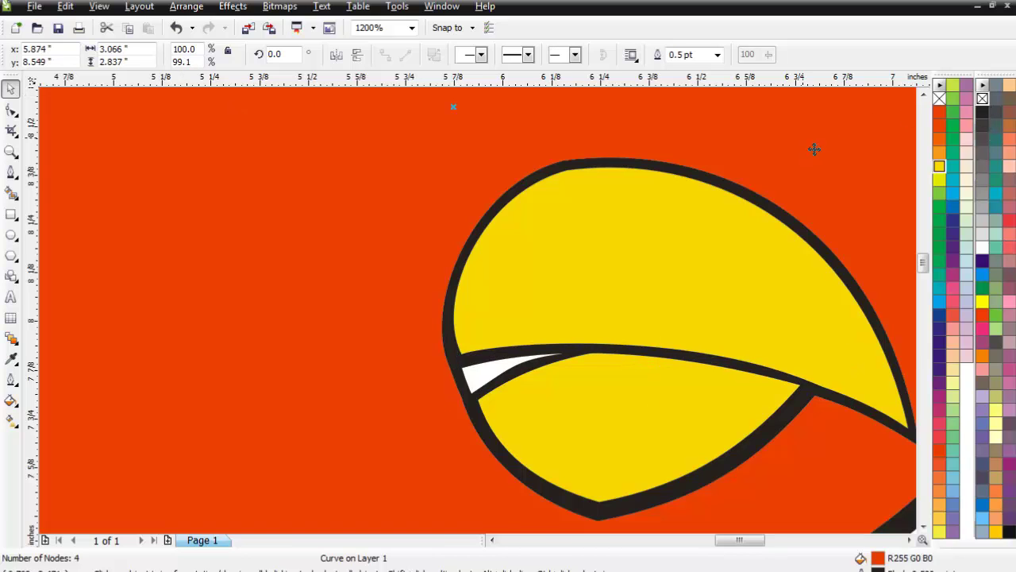
Draw an eye ellipse about 0.687 by 0.63 inches just above the beak and place an overlapping copy to its right.
scroll(489, 321, "down", 2)
left_click(567, 482)
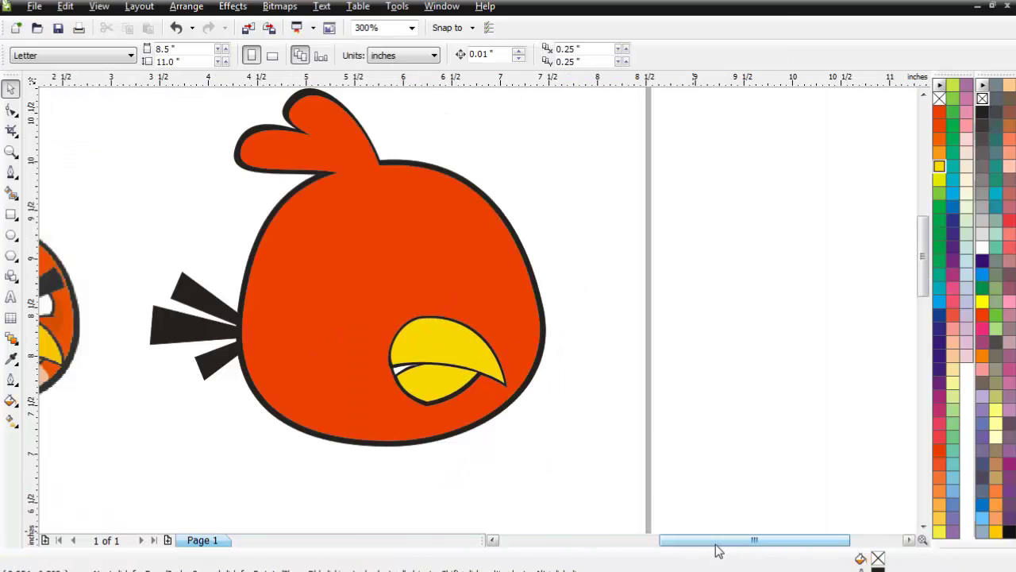
left_click_drag(717, 547, 691, 548)
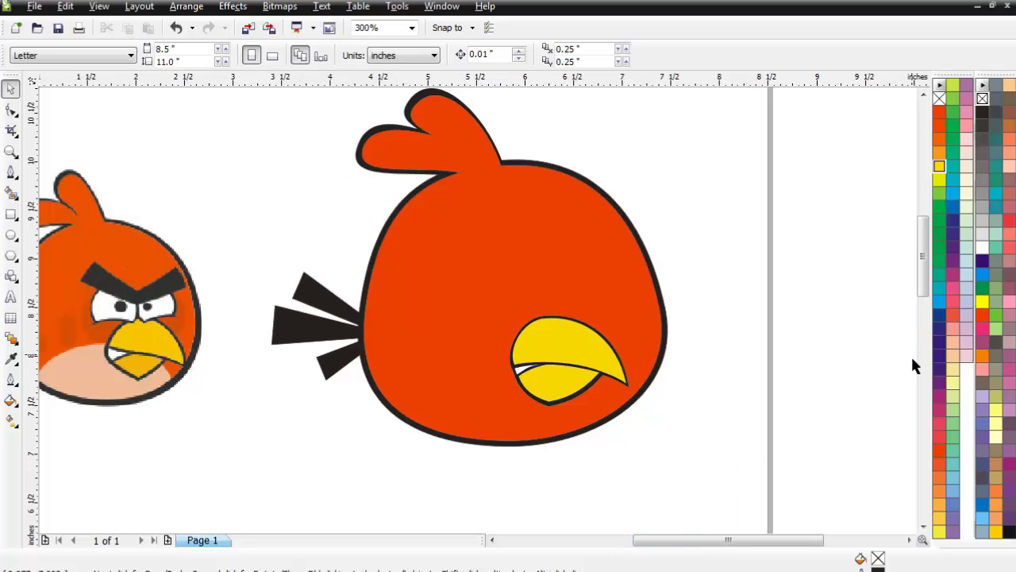
left_click_drag(923, 292, 923, 288)
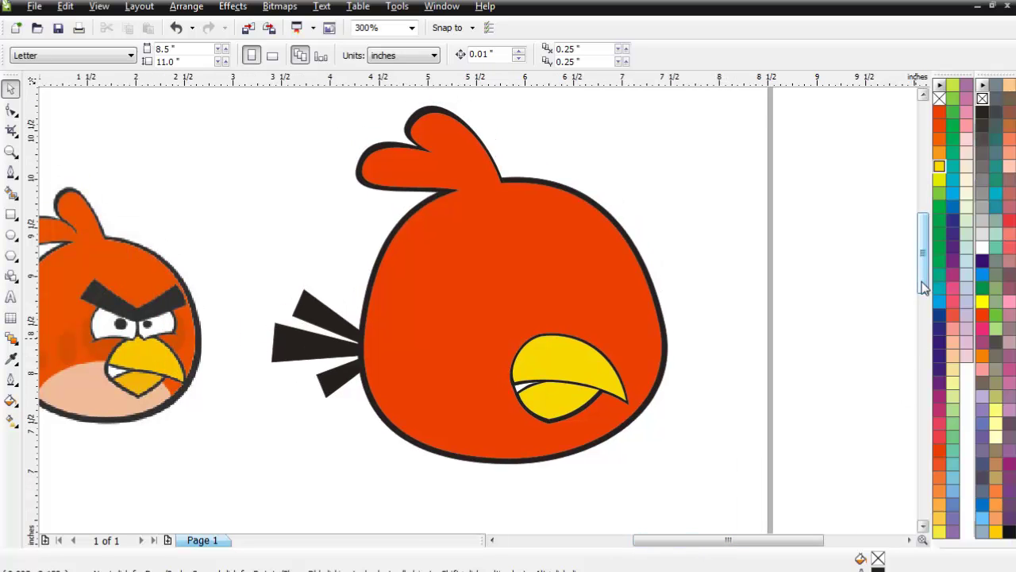
left_click(11, 235)
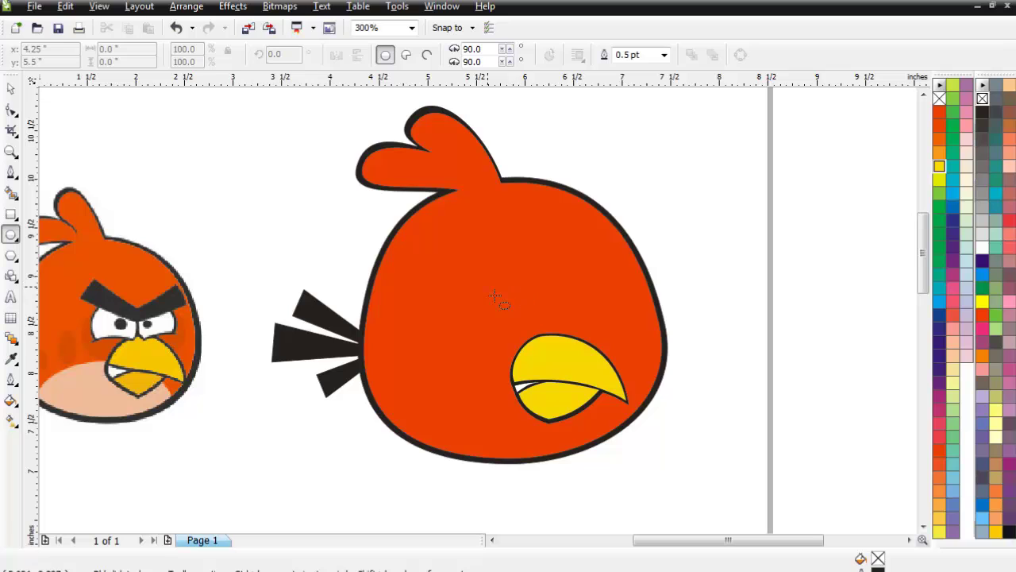
left_click_drag(494, 300, 563, 358)
left_click(12, 89)
left_click_drag(536, 299, 536, 288)
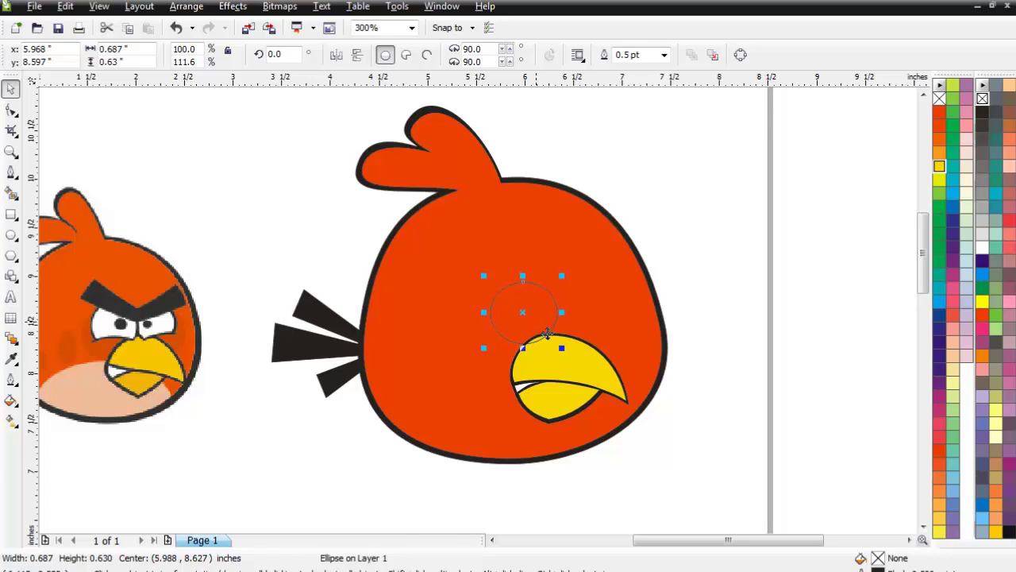
key("Right")
left_click_drag(548, 335, 604, 332)
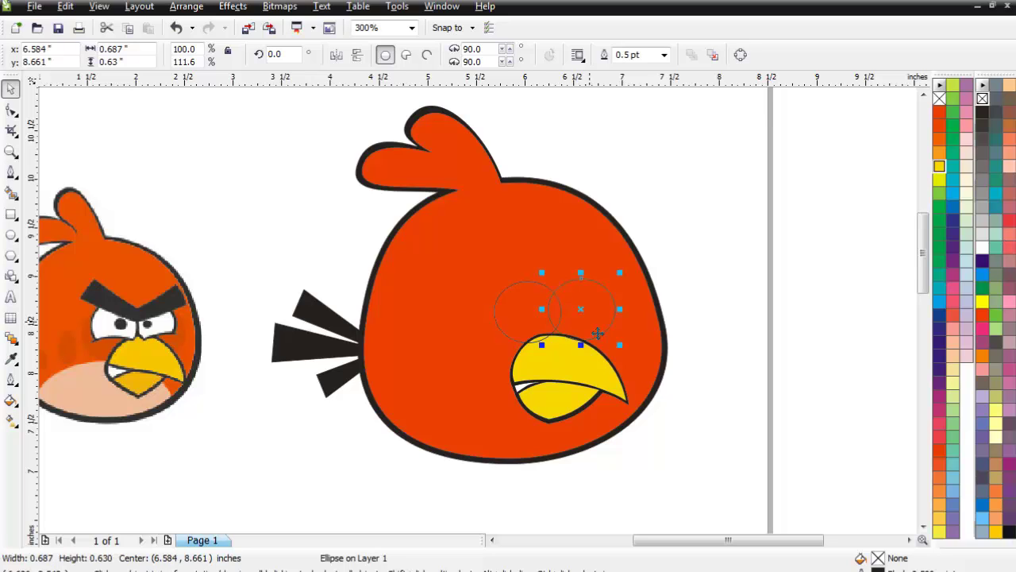
Fill both eye ellipses white and nudge them together 0.03 inches left and 0.04 inches down.
left_click(524, 332)
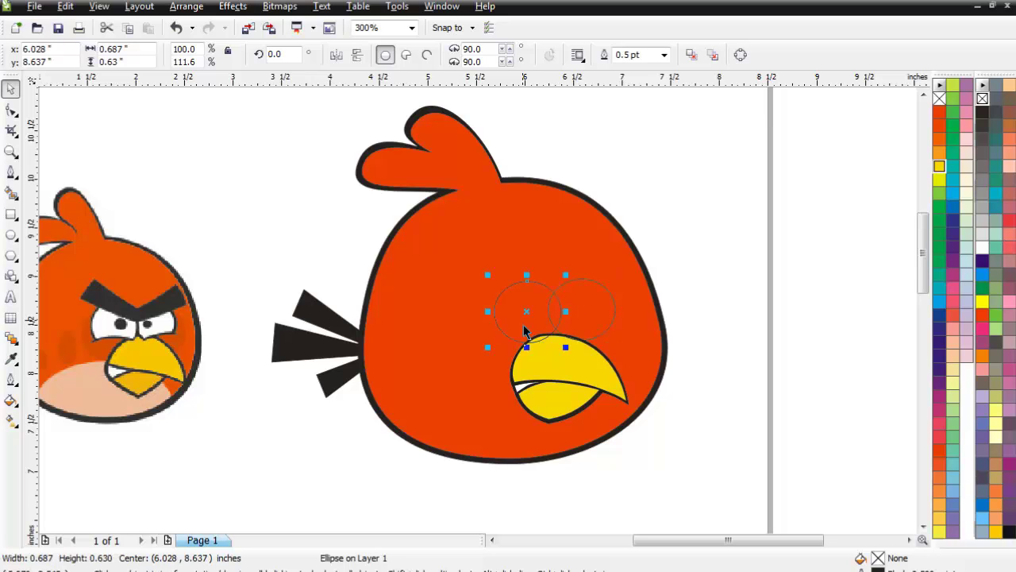
left_click(587, 323, "shift")
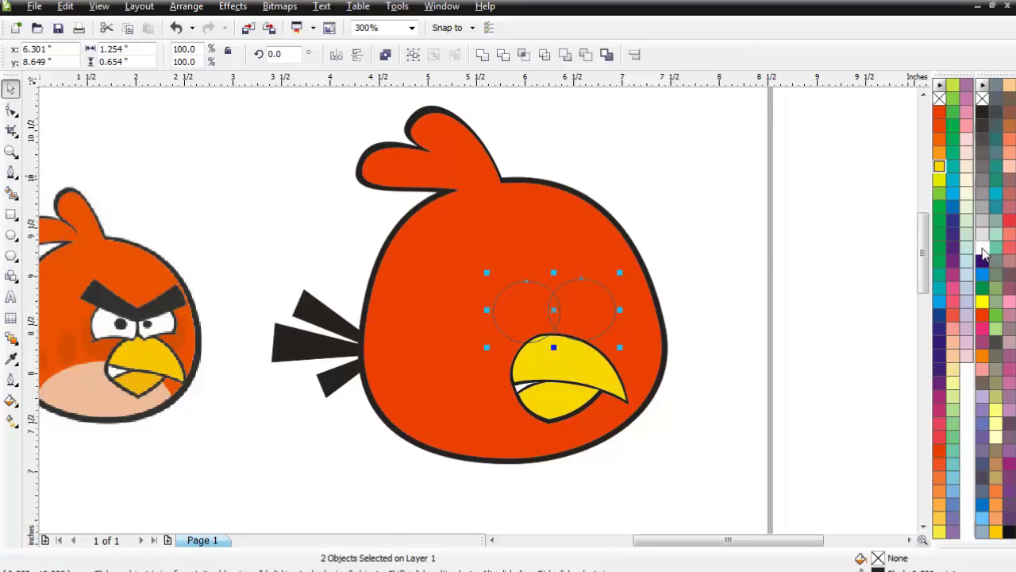
left_click(982, 247)
key("Left")
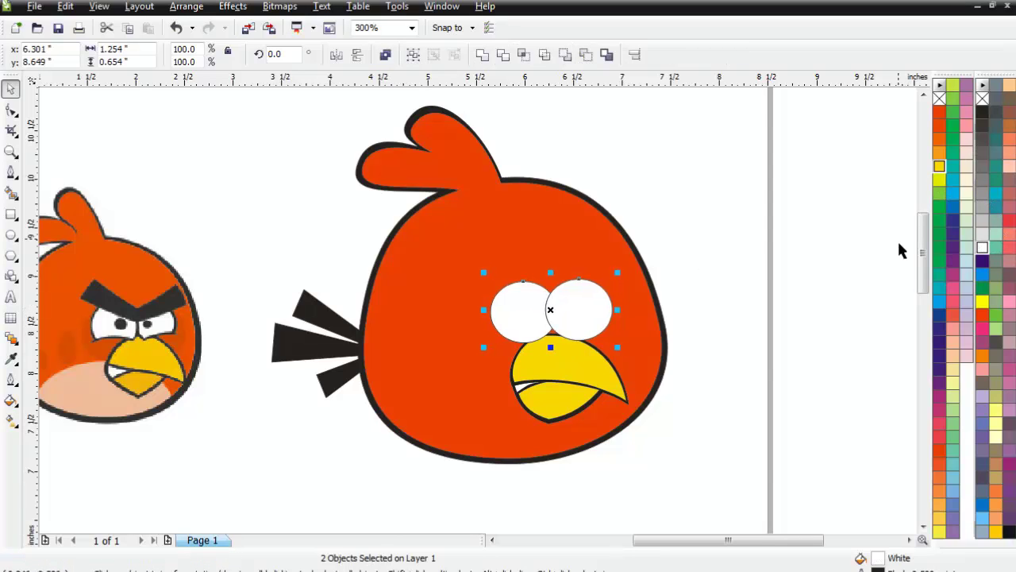
key("Down")
key("Down")
key("Down")
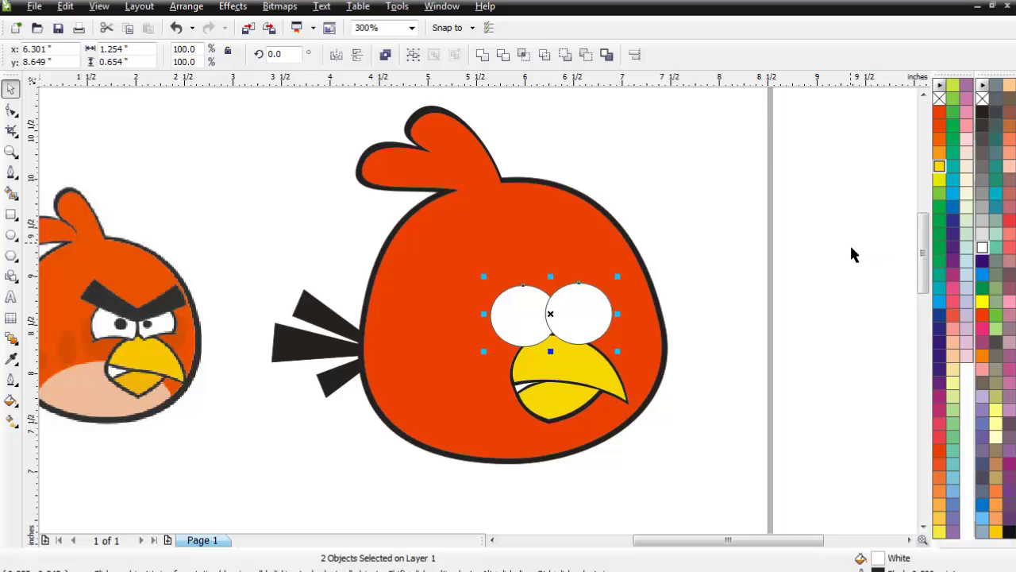
key("Escape")
Duplicate the left eye downward over the beak, widen the copy to about 0.834 inches and fill it black.
left_click(527, 321)
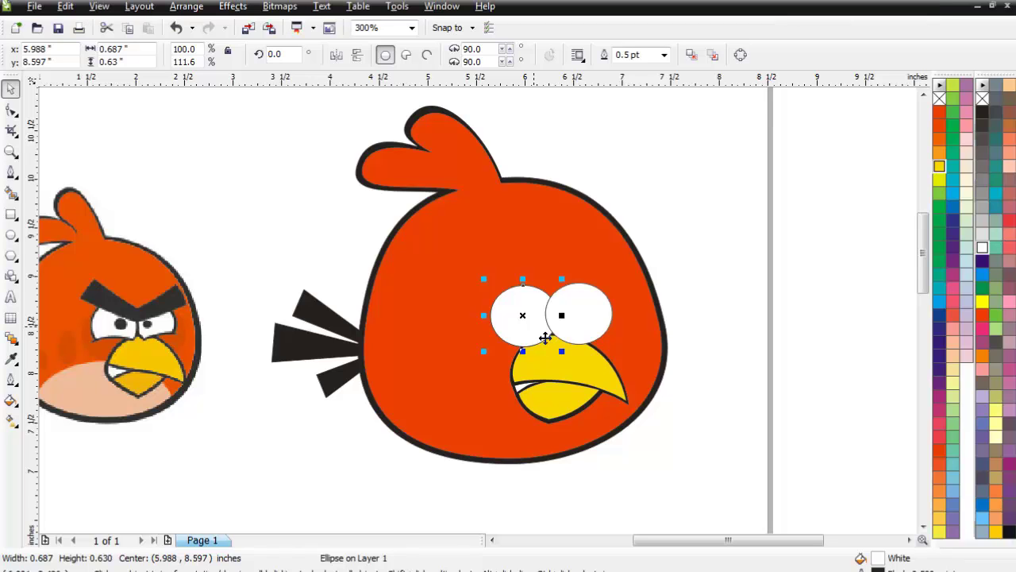
left_click_drag(544, 338, 549, 382)
left_click_drag(491, 357, 480, 356)
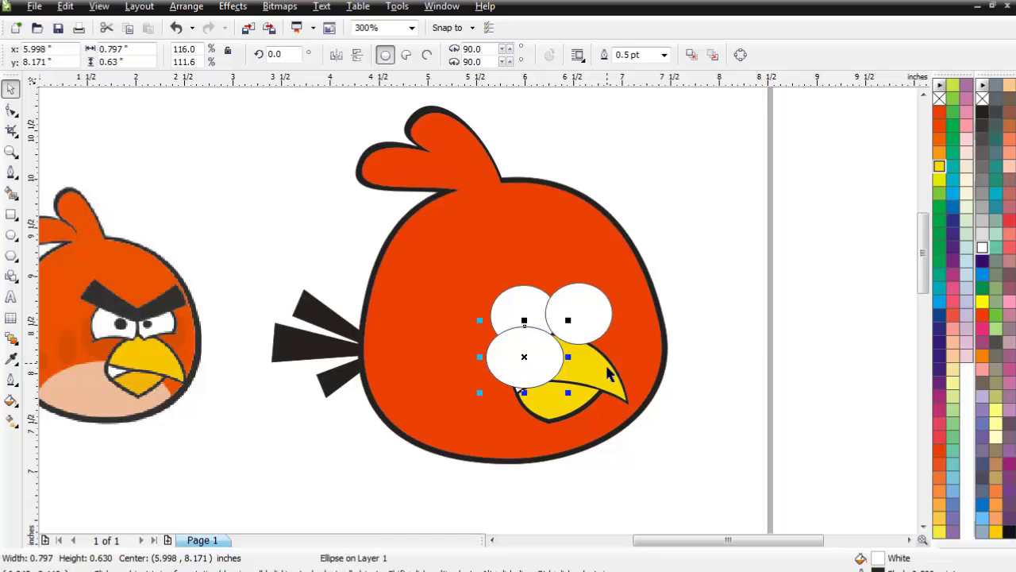
mouse_move(568, 356)
left_mouse_down()
mouse_move(576, 359)
mouse_move(563, 364)
left_mouse_up()
left_click(982, 111)
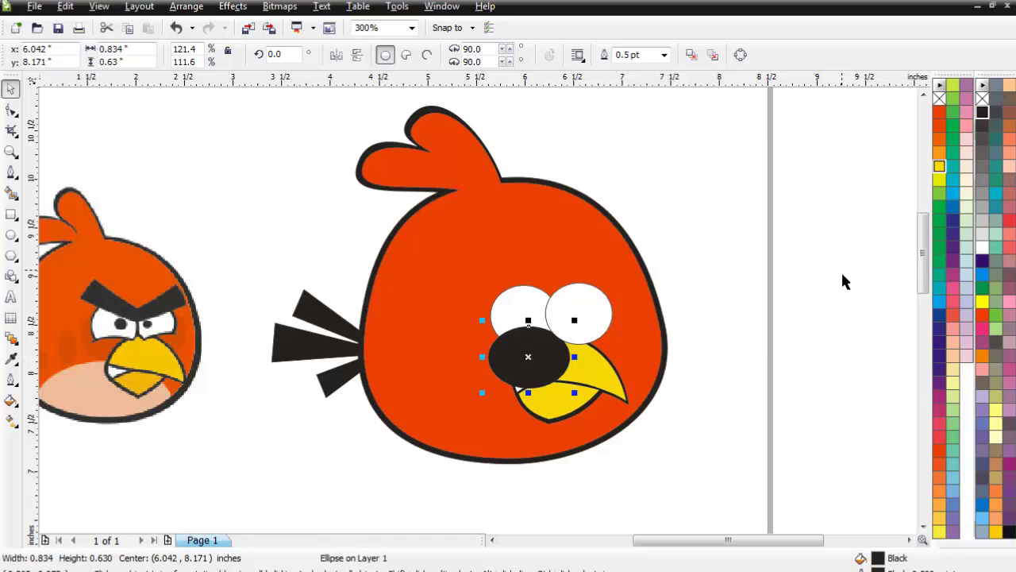
left_click(841, 281)
Duplicate the black ellipse, about 0.884 inches wide, beneath the right eye and bring the copy to the front.
left_click(535, 363)
left_click_drag(494, 371, 613, 387)
left_click(516, 365)
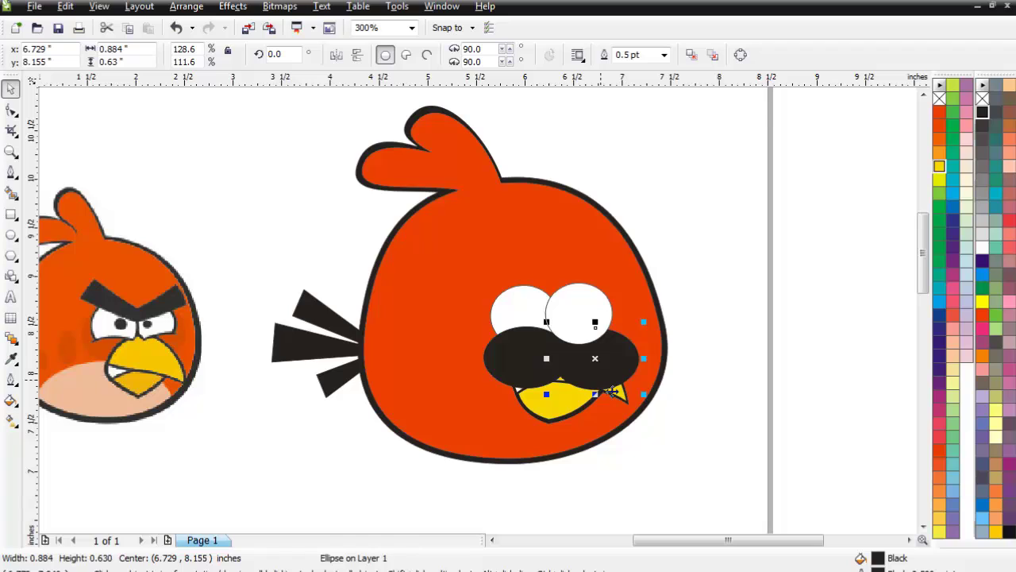
key("shift+Page_Up")
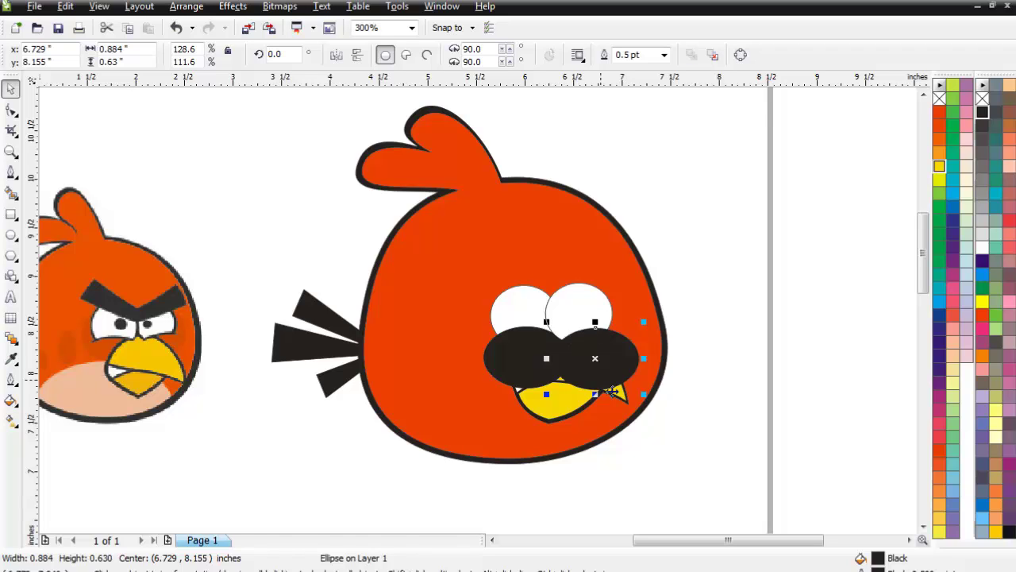
Nudge the right black ellipse 0.09 inches to the left and 0.01 inches up.
key("Left")
key("Left")
key("Left")
key("Left")
key("Left")
key("Left")
key("Left")
key("Left")
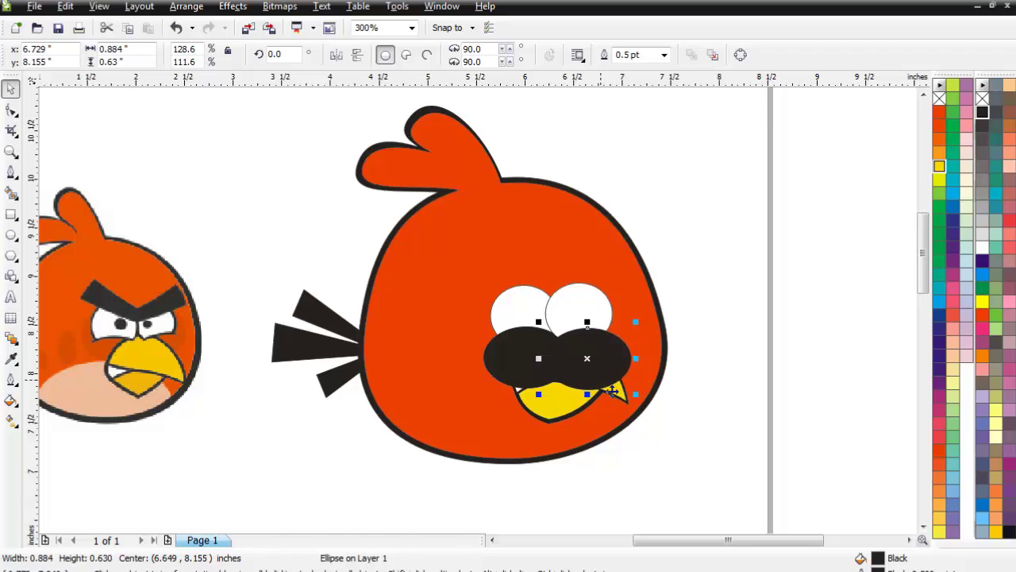
key("Up")
left_click(737, 363)
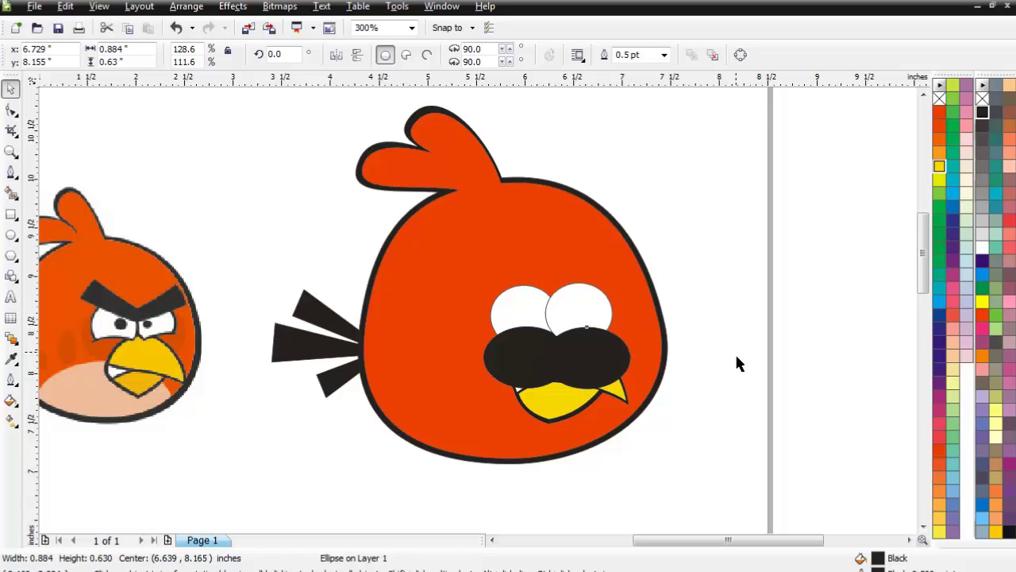
Weld the two white eye ellipses into one shape.
left_click(587, 305)
left_click(526, 315, "shift")
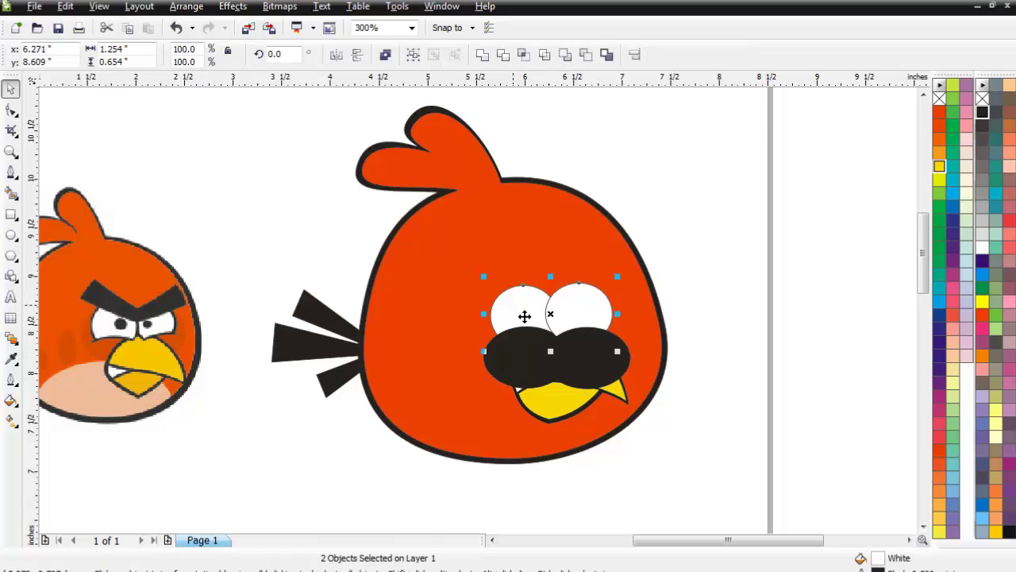
left_click(483, 56)
left_click(767, 255)
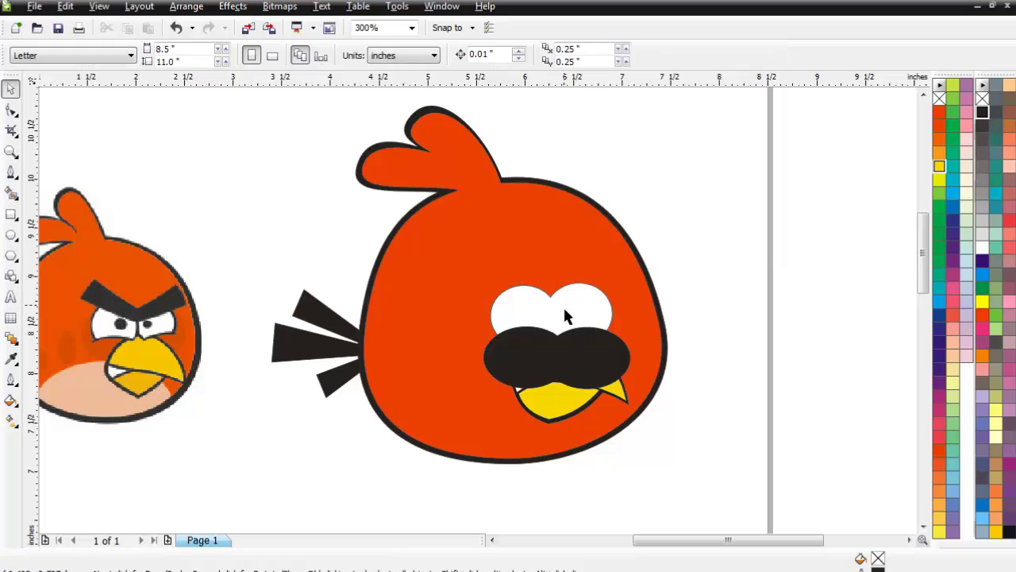
Undo the weld of the two white eyes and shrink the right eye to about 0.649 by 0.595 inches.
left_click(587, 360)
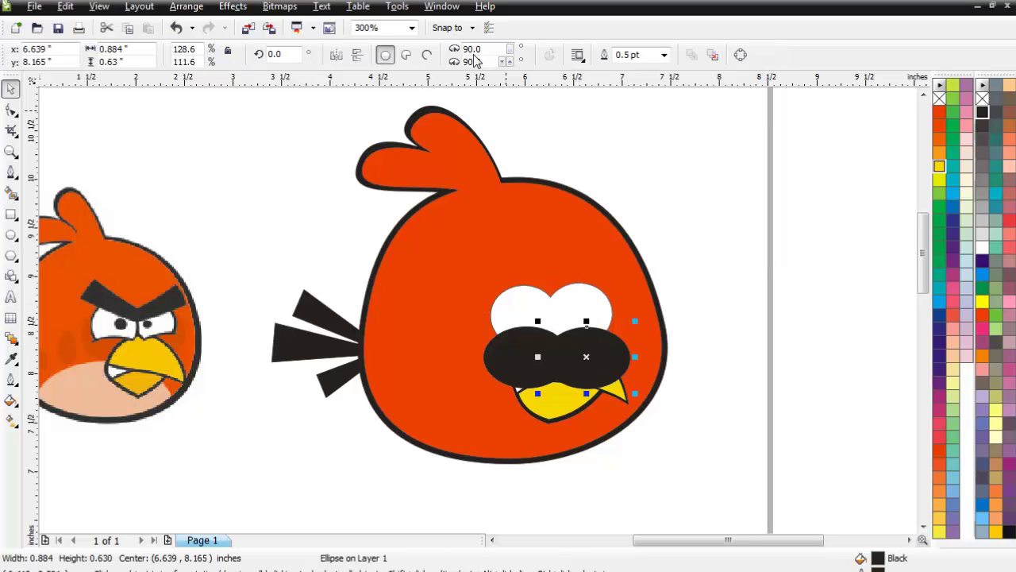
left_click(177, 30)
left_click(730, 282)
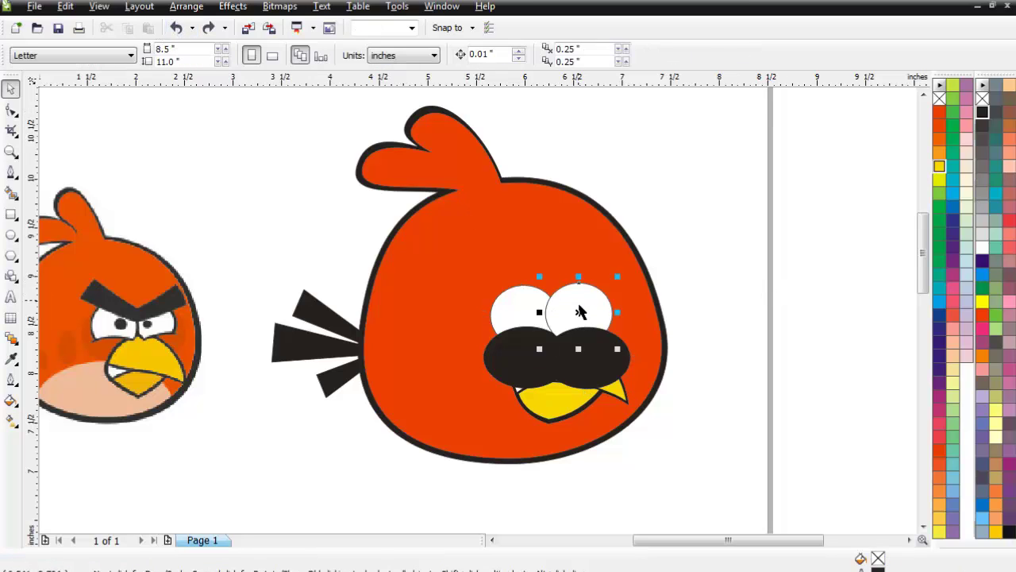
left_click(580, 312)
left_click_drag(625, 292, 623, 289)
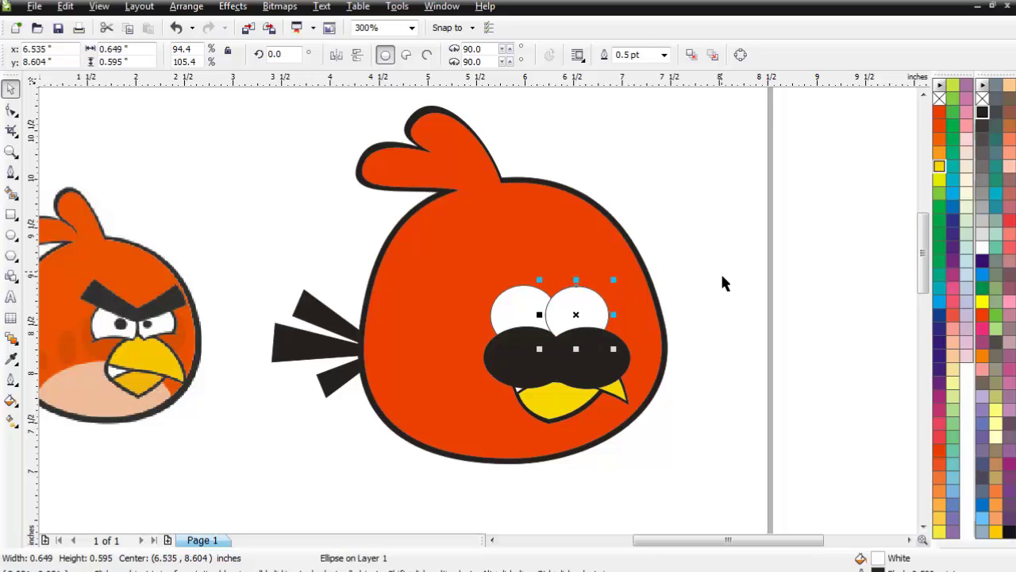
left_click(720, 272)
Weld the two white eye ellipses into one shape and stretch it upward to about 0.663 inches high.
left_click(589, 313)
left_click(525, 315, "shift")
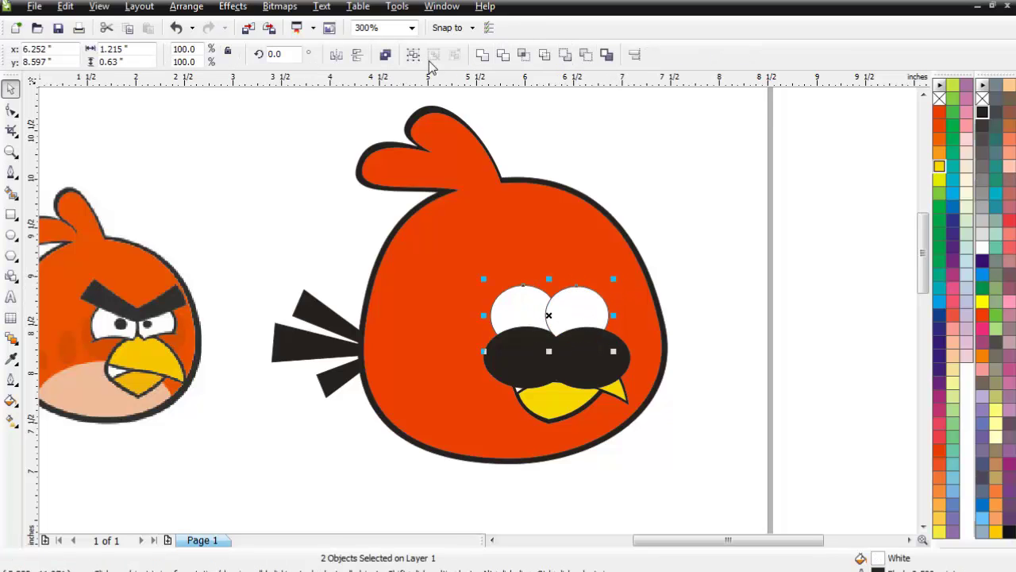
left_click(473, 55)
left_click(663, 234)
left_click(597, 319)
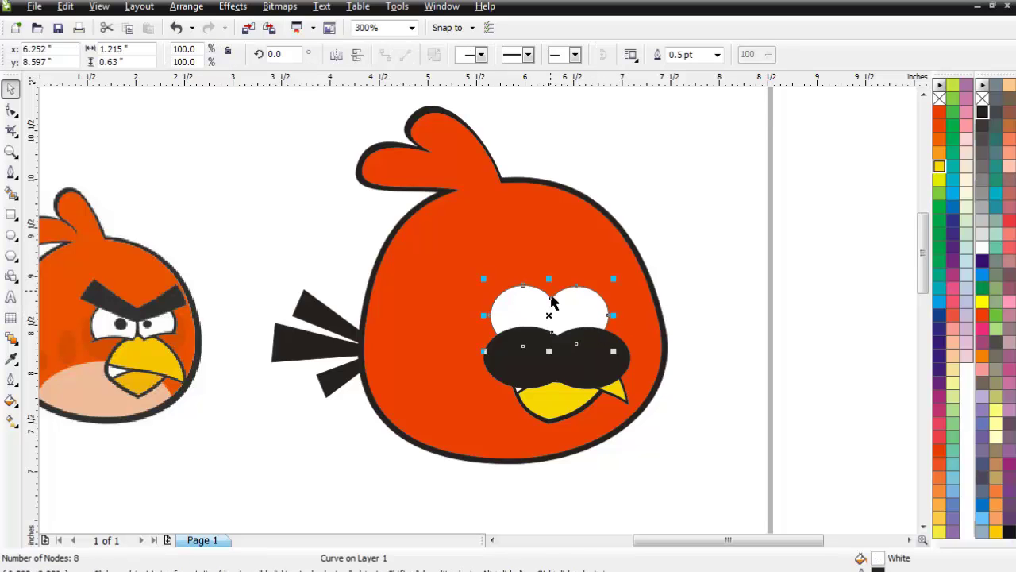
left_click_drag(556, 301, 561, 290)
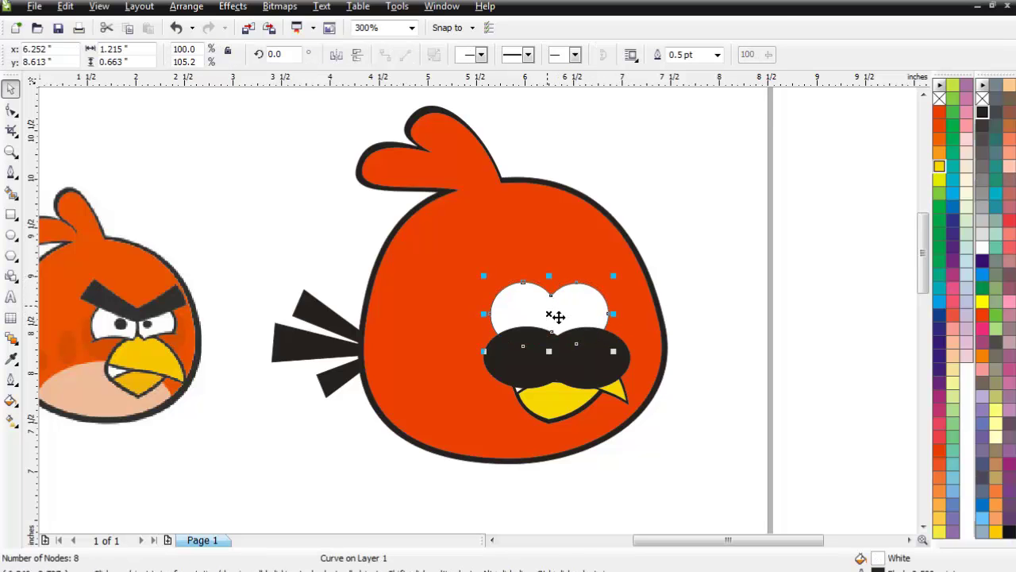
Try to trim the merged white eye shape with the right black ellipse alone.
left_click(611, 375)
left_click(572, 322, "shift")
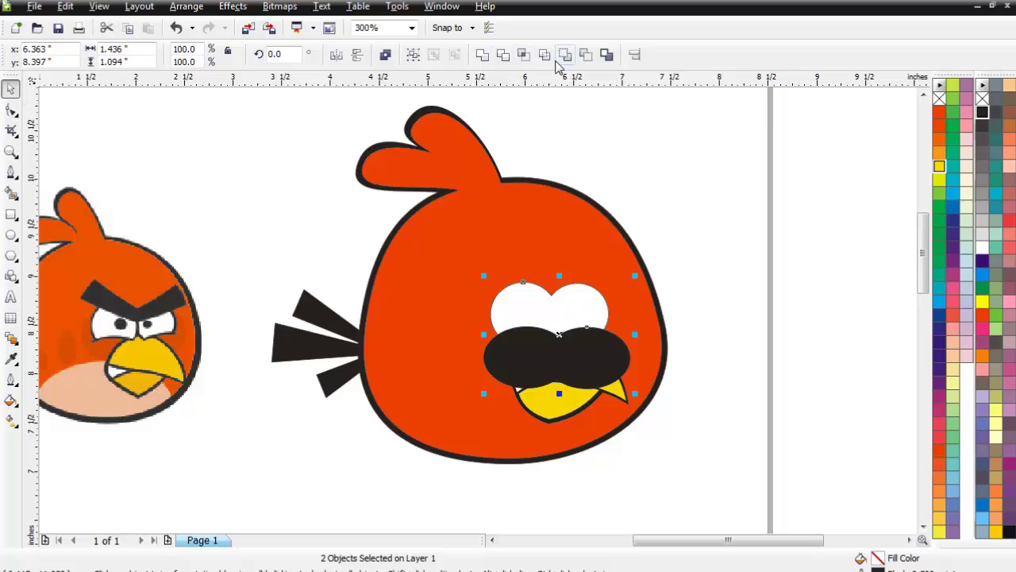
left_click(585, 54)
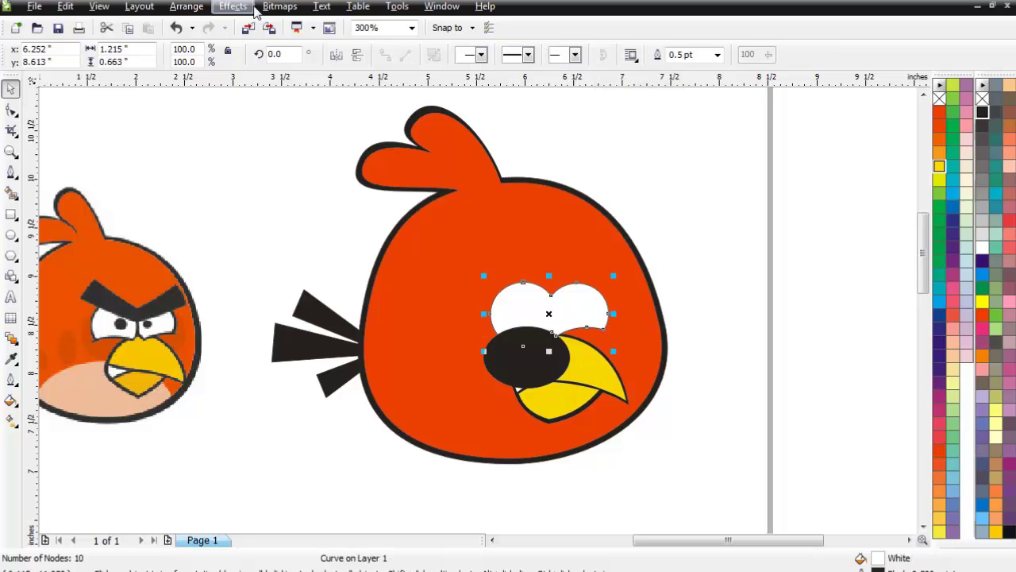
left_click(176, 28)
Weld the two black ellipses and use the merged shape to cut away the lower part of the white eyes.
left_click(613, 365)
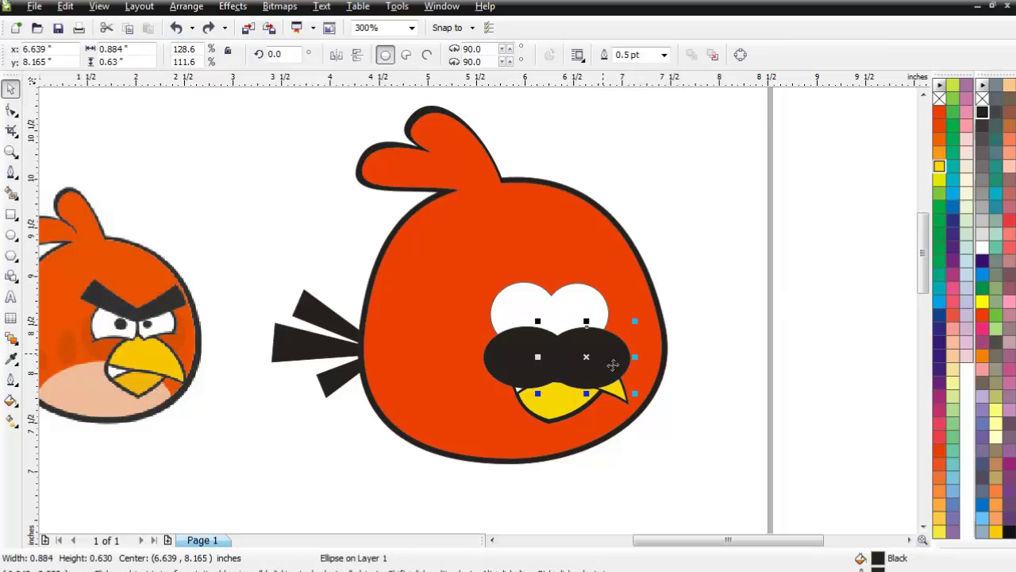
left_click(512, 369, "shift")
left_click(481, 54)
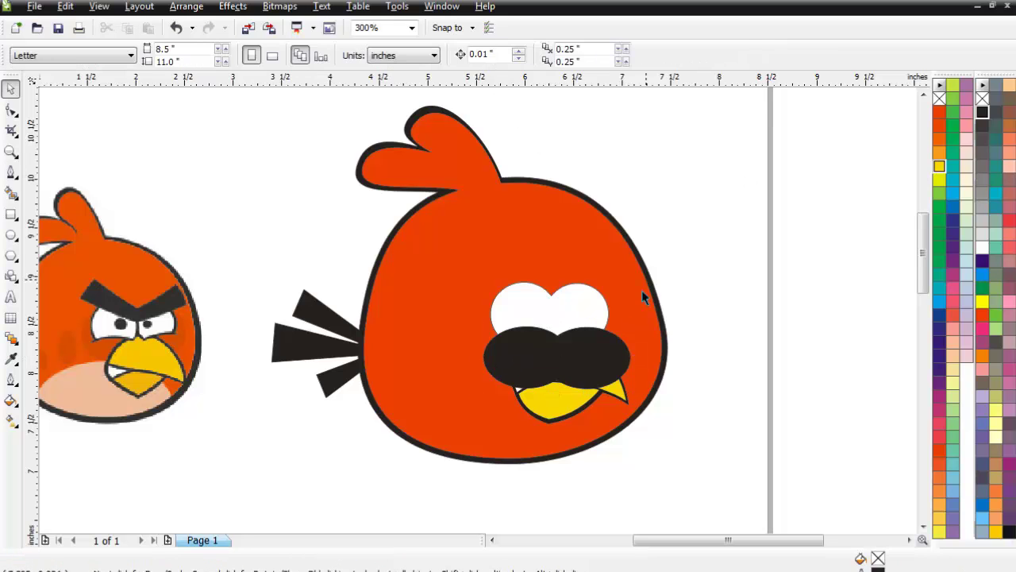
left_click(562, 322, "shift")
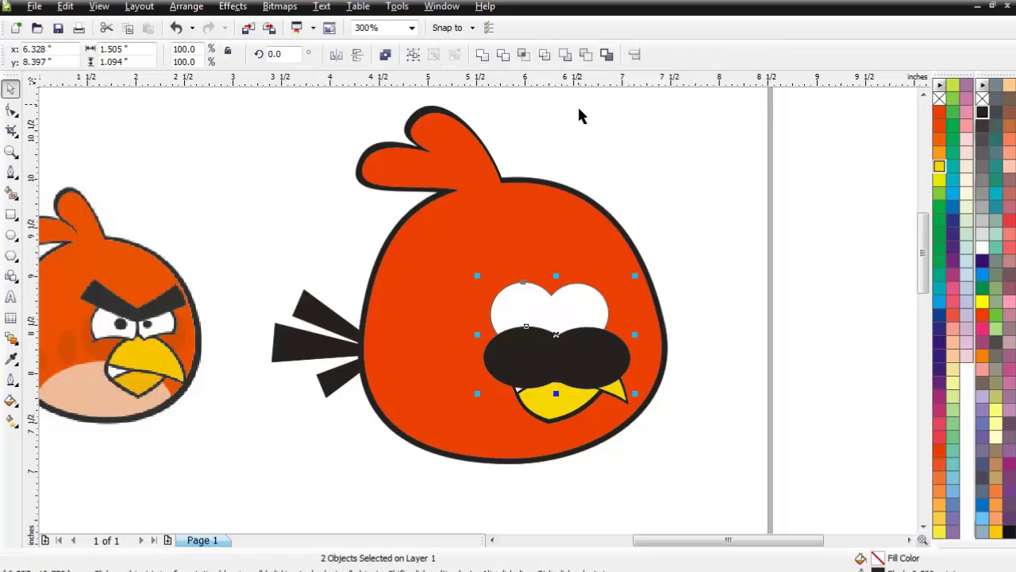
left_click(589, 55)
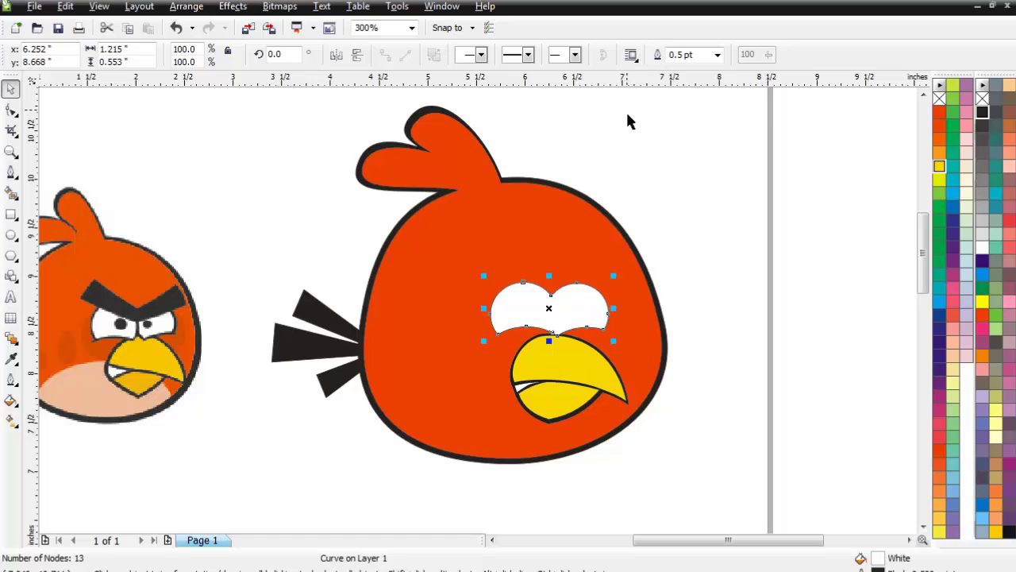
left_click(667, 204)
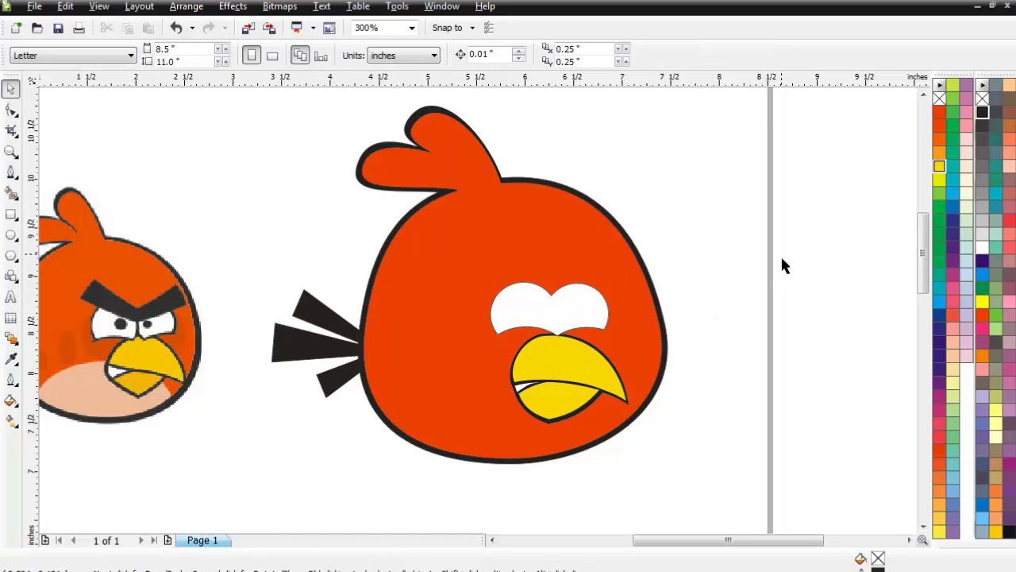
Make a black-filled, black-outlined duplicate of the trimmed eye shape and place it behind the white one.
left_click(545, 310)
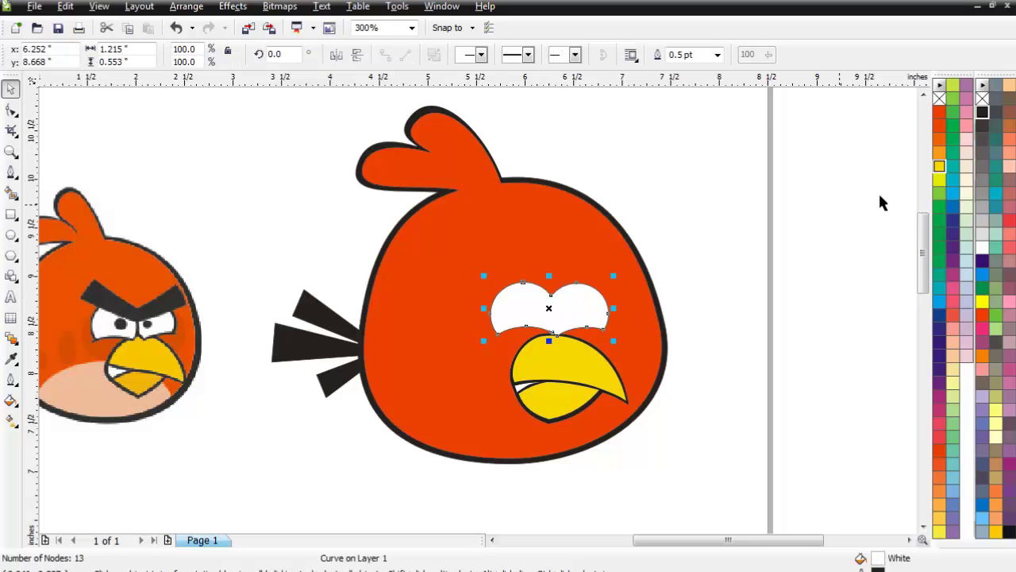
right_click(984, 117)
left_click(984, 117)
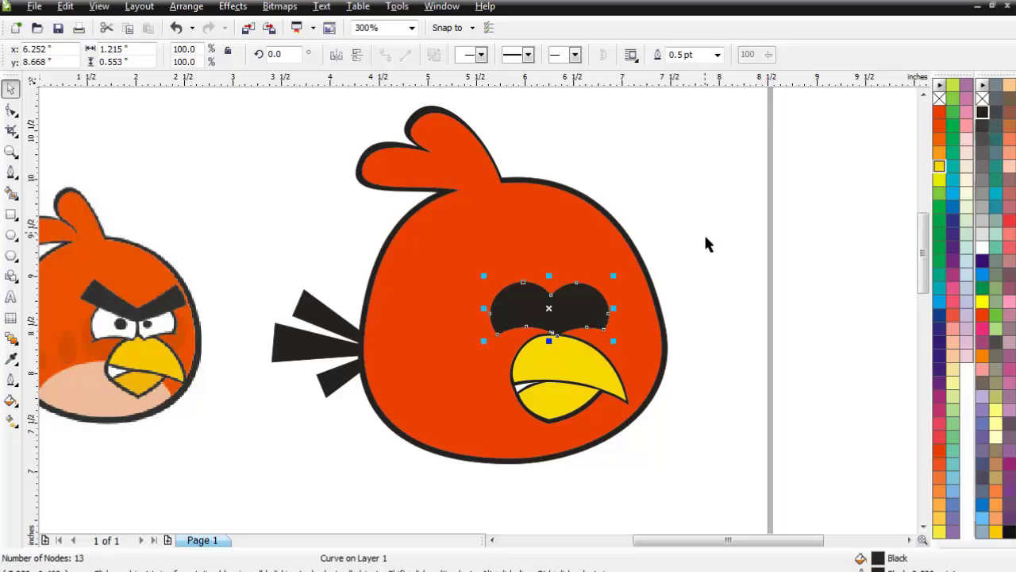
key("ctrl+z")
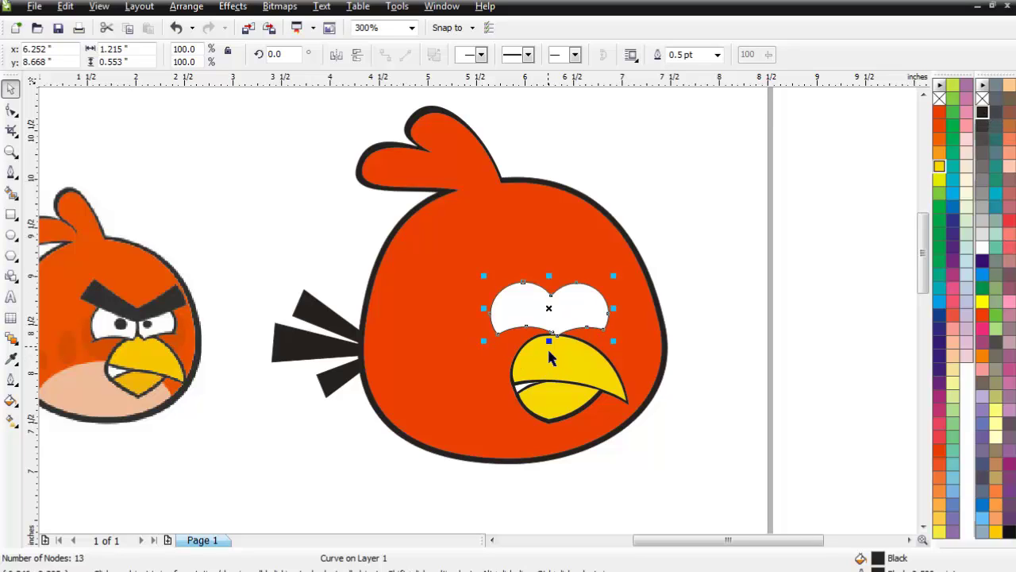
Enlarge the black duplicate to about 1.288 by 0.63 inches to form an outline around the white eyes.
left_click_drag(548, 350, 547, 354)
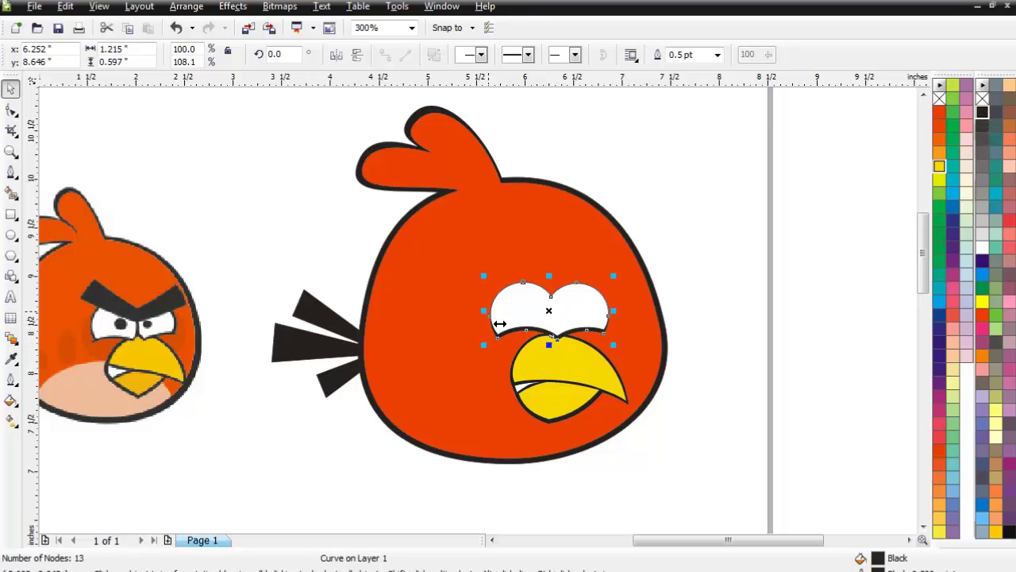
left_click_drag(500, 323, 490, 320)
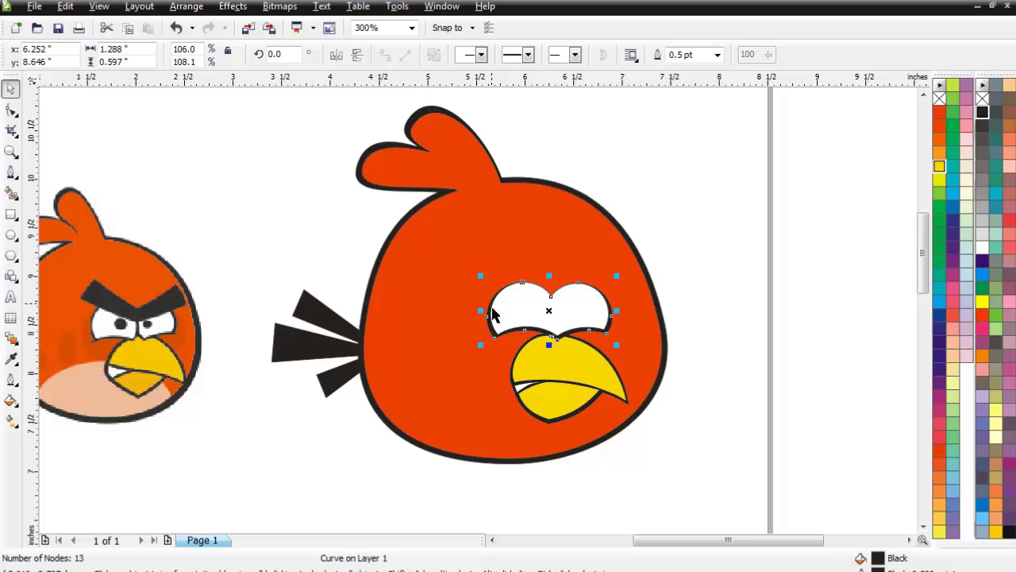
left_click_drag(564, 286, 563, 281)
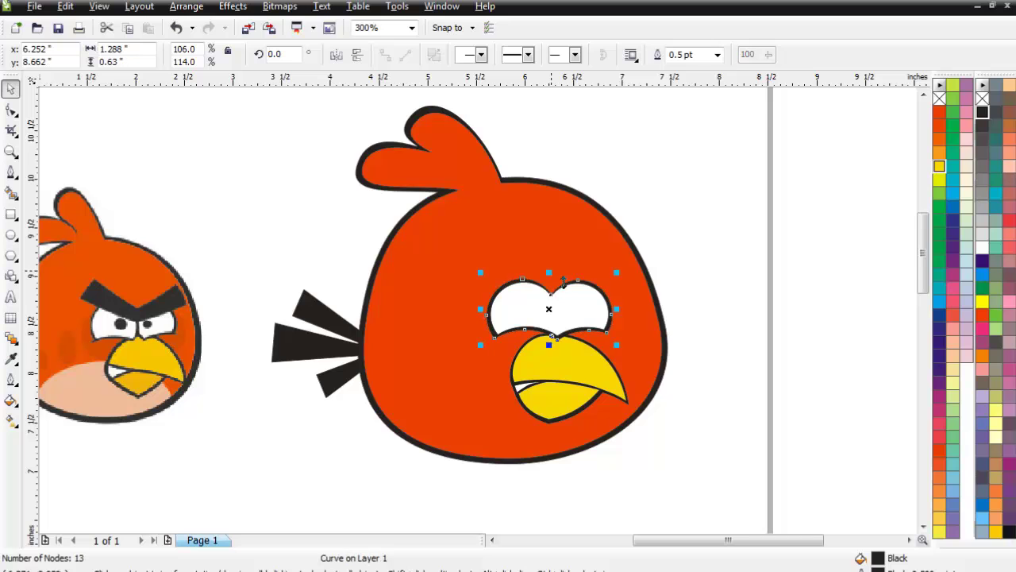
left_click(779, 293)
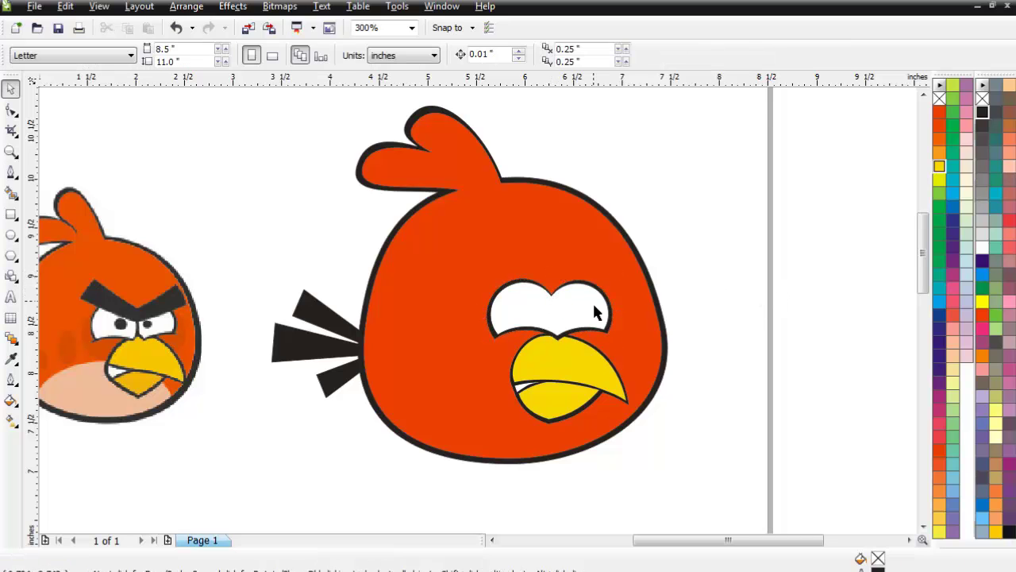
Lower the node at the upper notch between the white eyes slightly to thicken the black outline there.
left_click(594, 306)
key("F10")
scroll(484, 310, "up", 2)
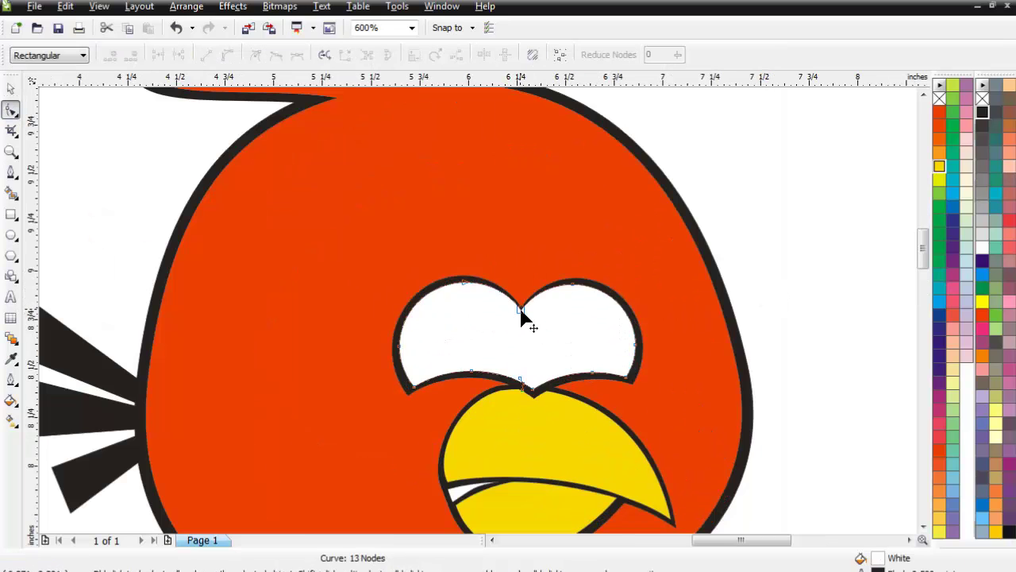
left_click_drag(520, 310, 522, 318)
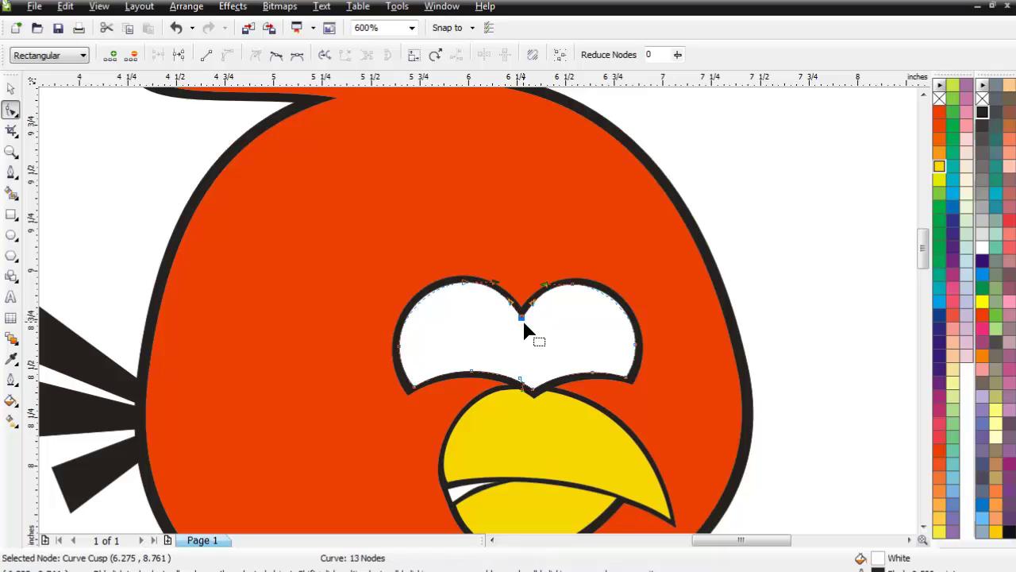
left_click(794, 259)
Try to delete the lower tip node of the white eye shape with the Pen tool.
left_click(11, 171)
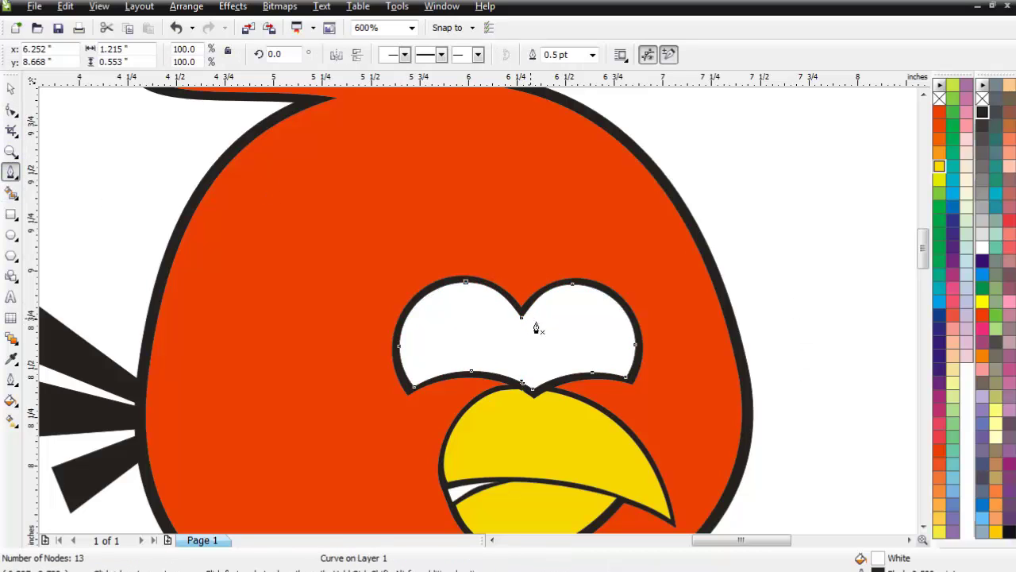
left_click(541, 396)
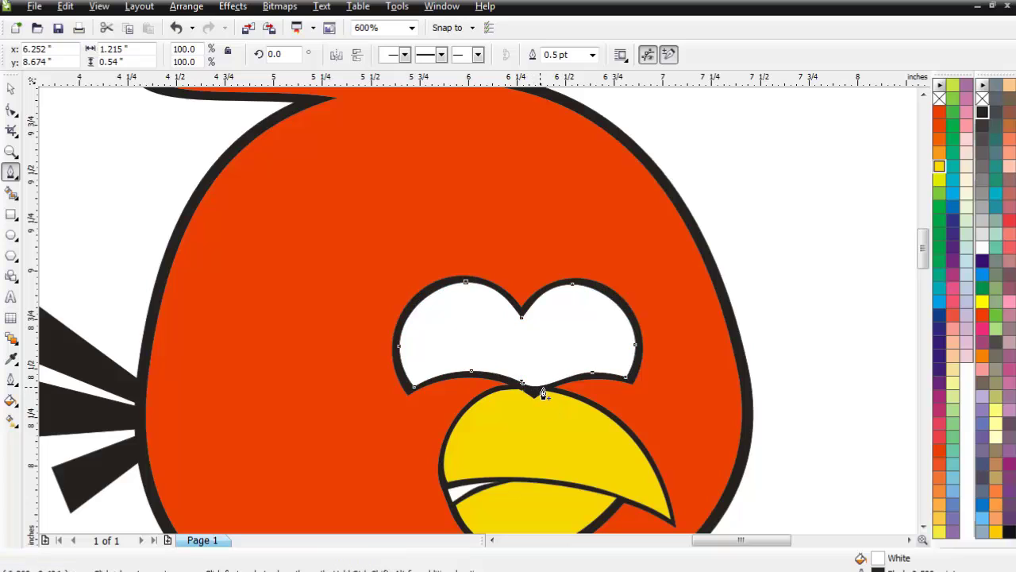
left_click(176, 27)
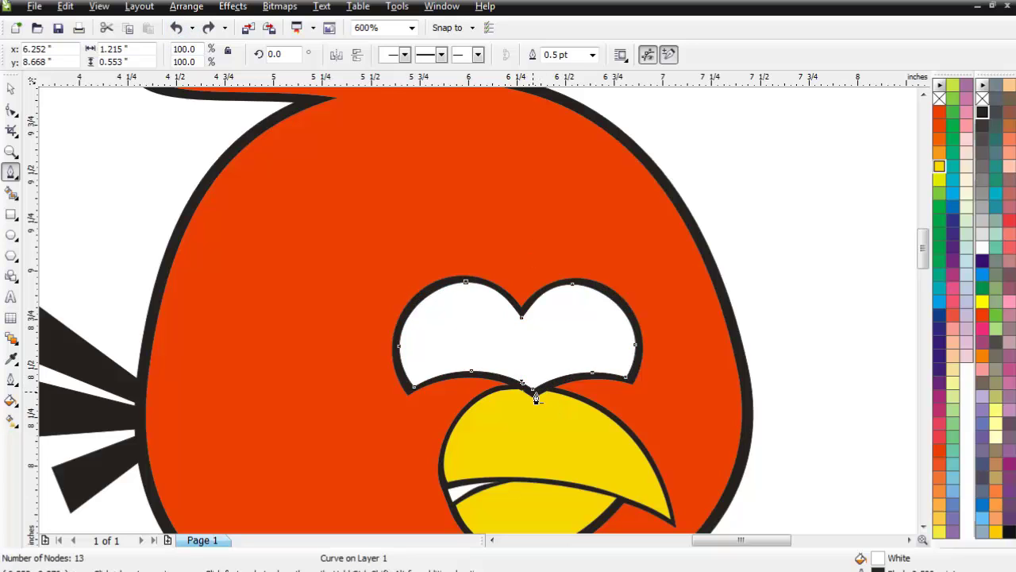
Try to shift the lower tip node of the white eye shape slightly to the right.
key("F10")
scroll(537, 404, "up", 1)
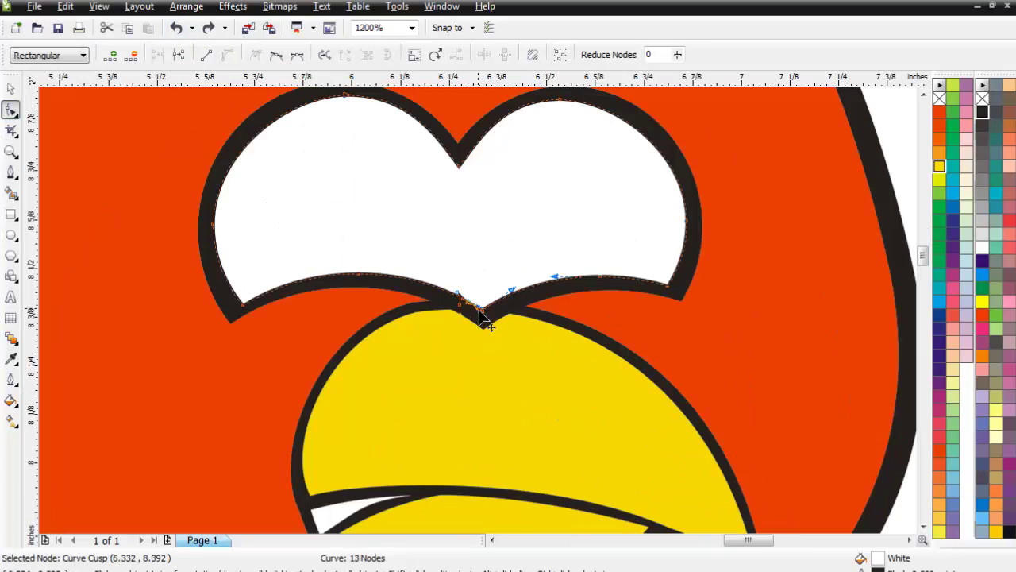
left_click_drag(479, 311, 493, 311)
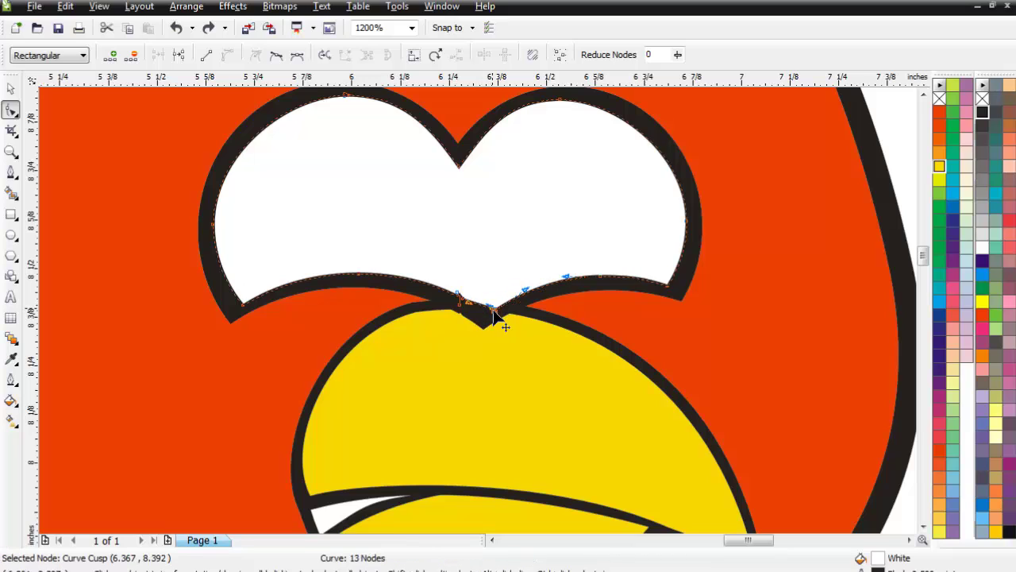
left_click(176, 29)
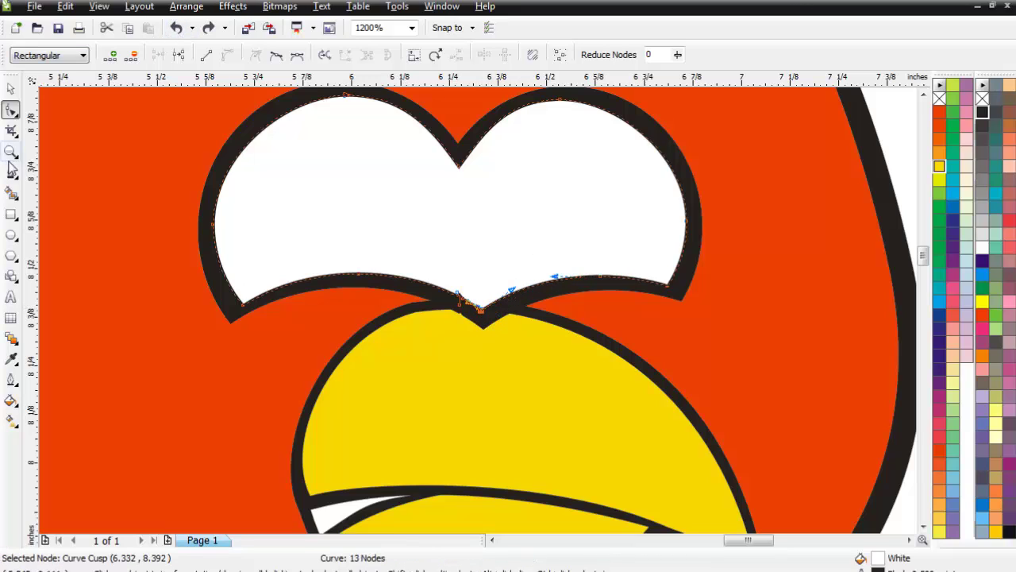
Draw a closed, slanted four-sided strip about 0.125 by 0.382 inches between the eyes, from the upper notch to the lower tip.
left_click(11, 170)
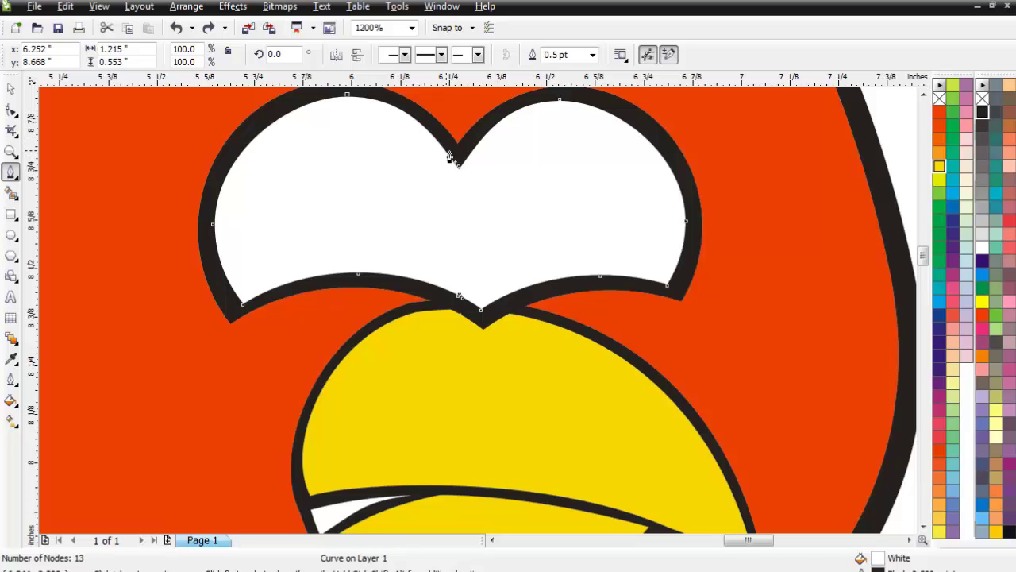
left_click(449, 156)
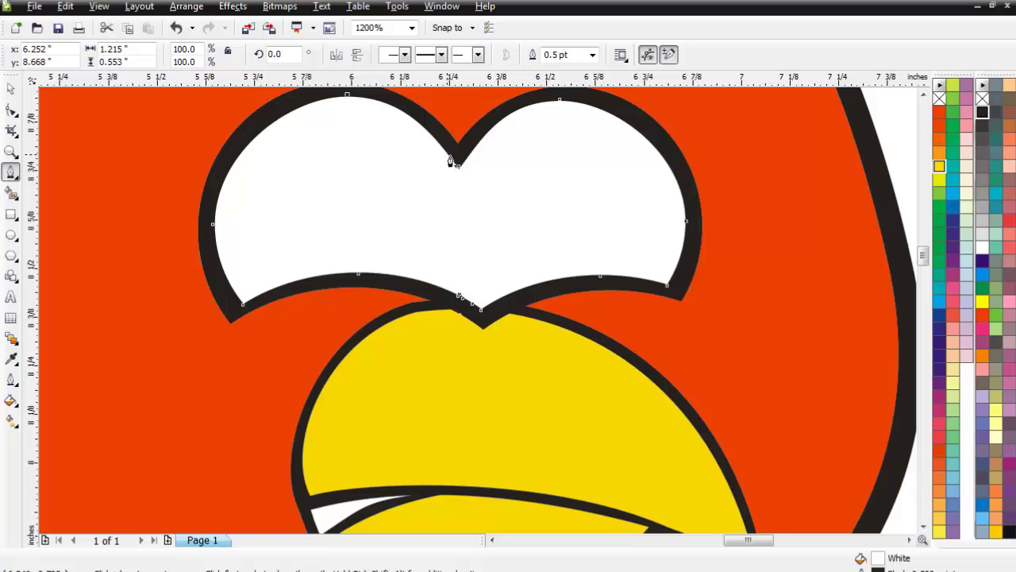
left_click(448, 157)
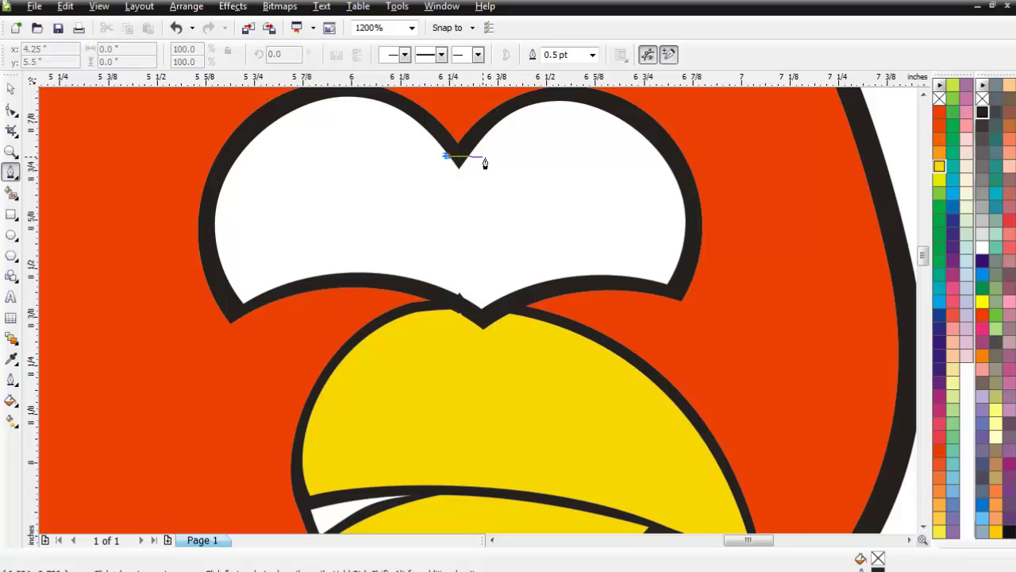
left_click(474, 158)
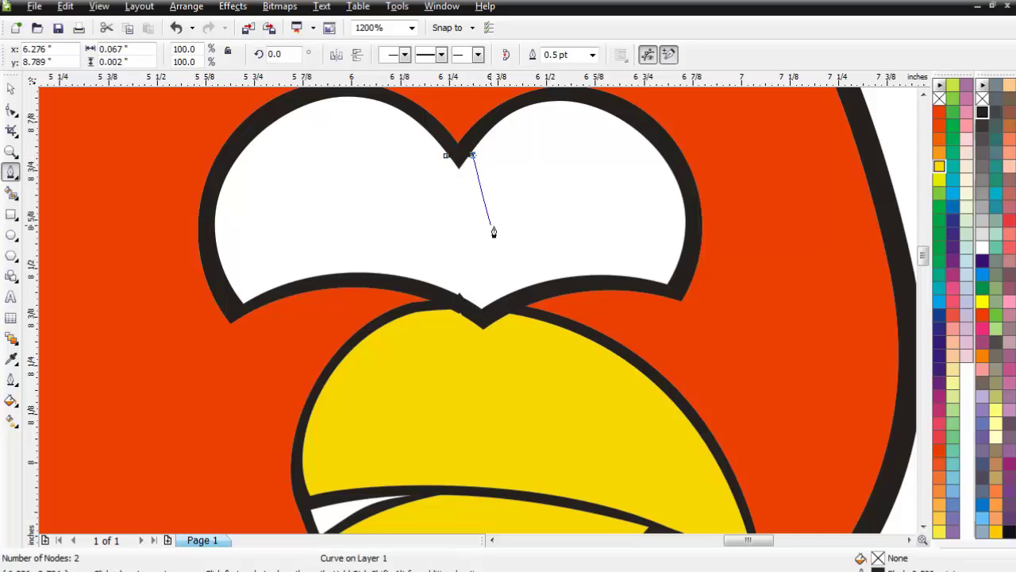
left_click(493, 303)
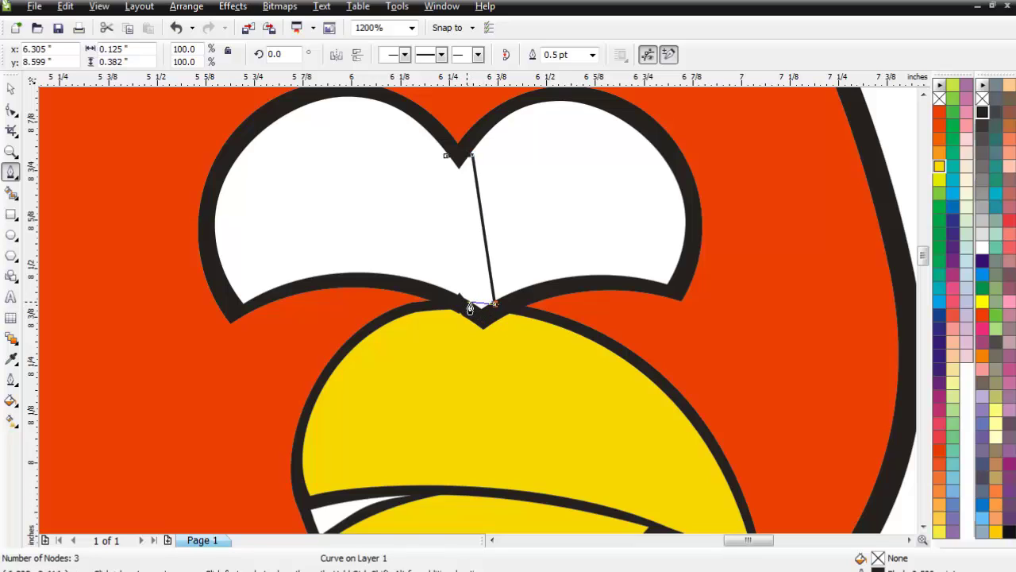
left_click(468, 304)
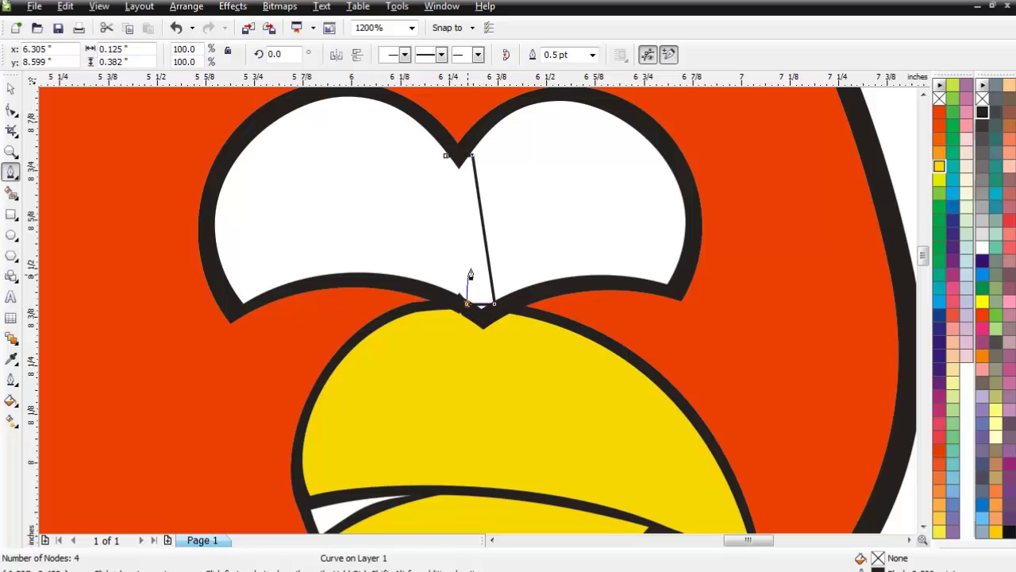
left_click(446, 157)
left_click(11, 110)
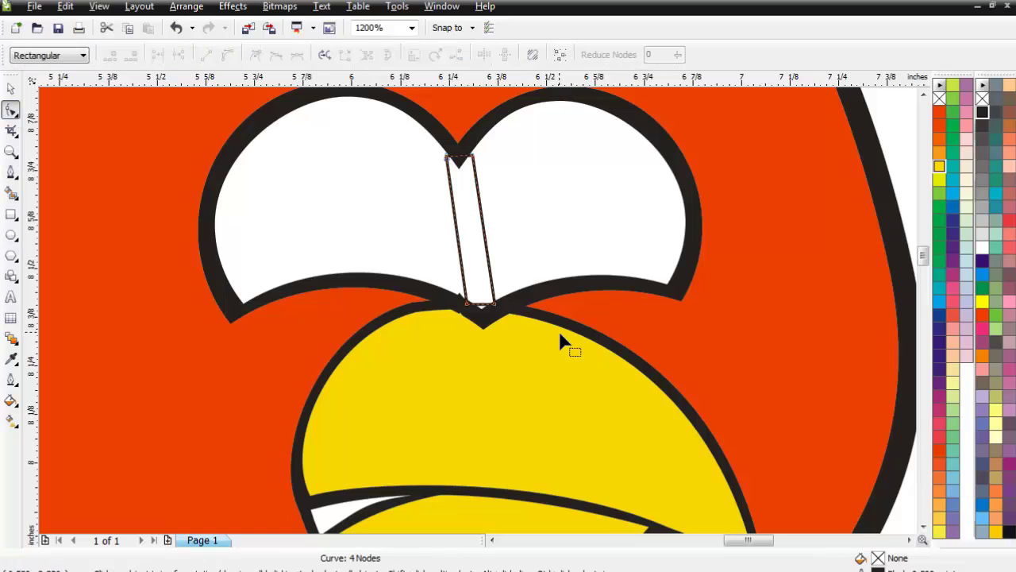
Convert the strip between the eyes to curves, shift its left corner nodes onto the black outline, and bend its left edge.
left_click_drag(548, 349, 401, 152)
left_click(496, 312)
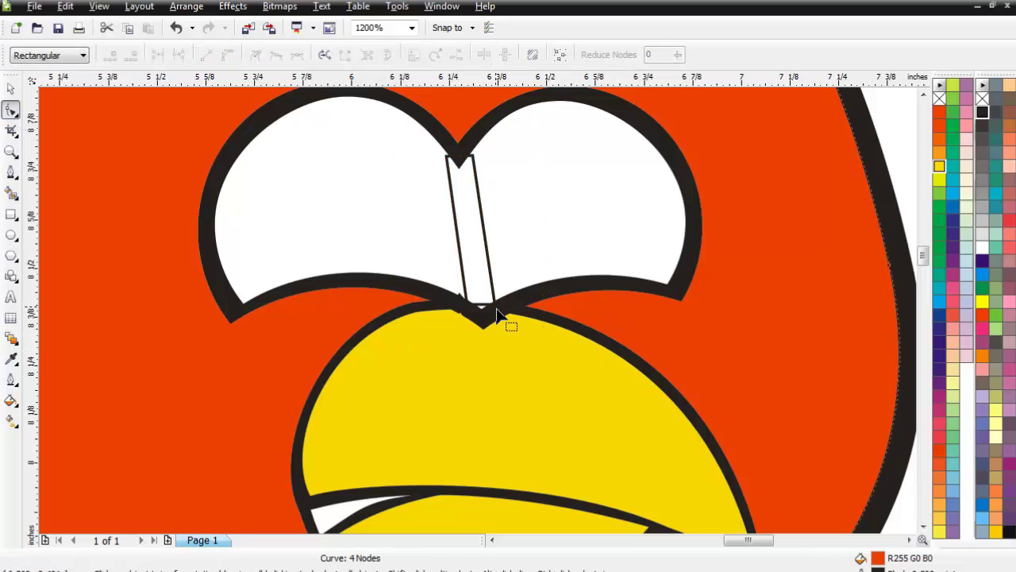
left_click_drag(495, 315, 476, 313)
left_click_drag(448, 157, 436, 135)
left_click_drag(448, 191, 467, 195)
left_click(473, 308)
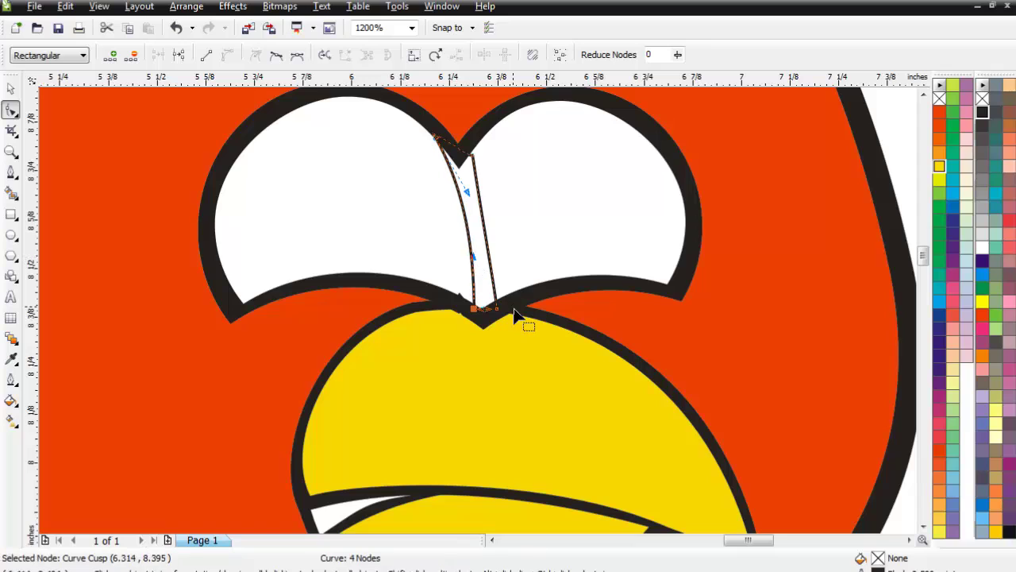
Bend the strip's right edge to follow the left one and pull its right corner nodes slightly inward.
mouse_move(500, 313)
left_mouse_down()
mouse_move(503, 322)
mouse_move(497, 311)
left_mouse_up()
left_click_drag(492, 274, 493, 274)
left_click(474, 157)
mouse_move(492, 199)
left_mouse_down()
mouse_move(487, 209)
mouse_move(489, 195)
left_mouse_up()
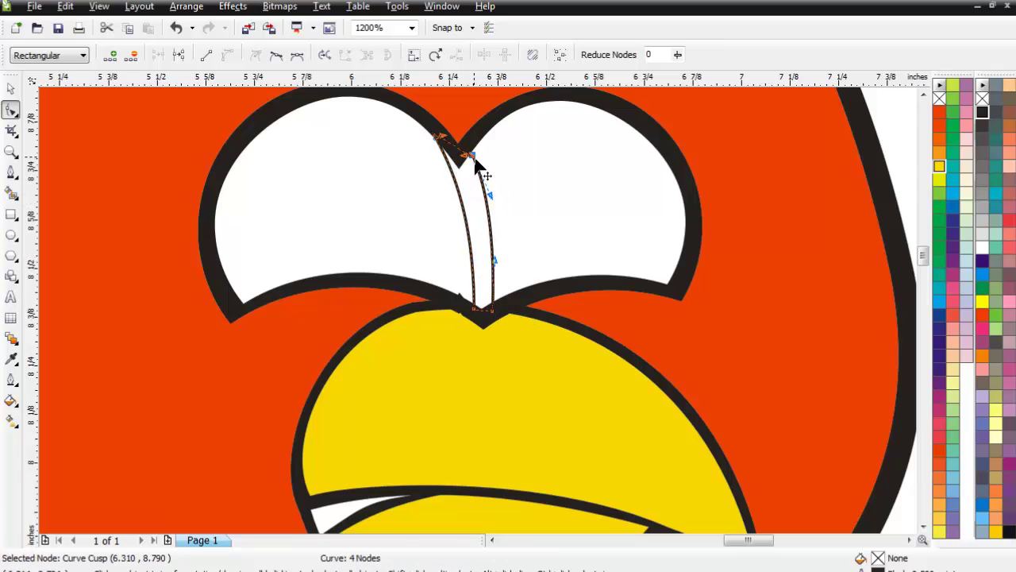
left_click_drag(474, 159, 470, 158)
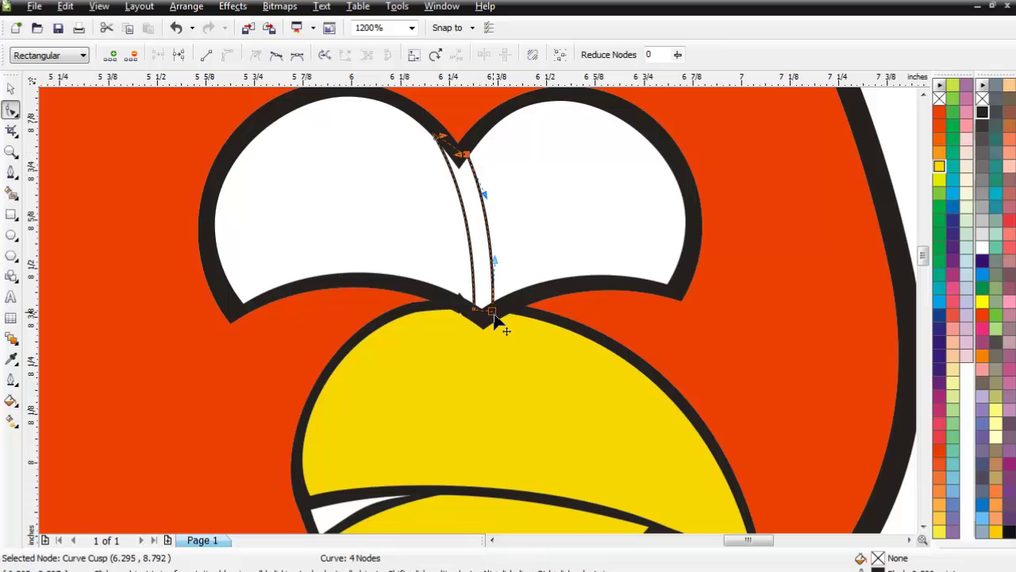
left_click_drag(493, 312, 492, 312)
Fill the curved strip between the eyes with black and remove its outline.
left_click(10, 88)
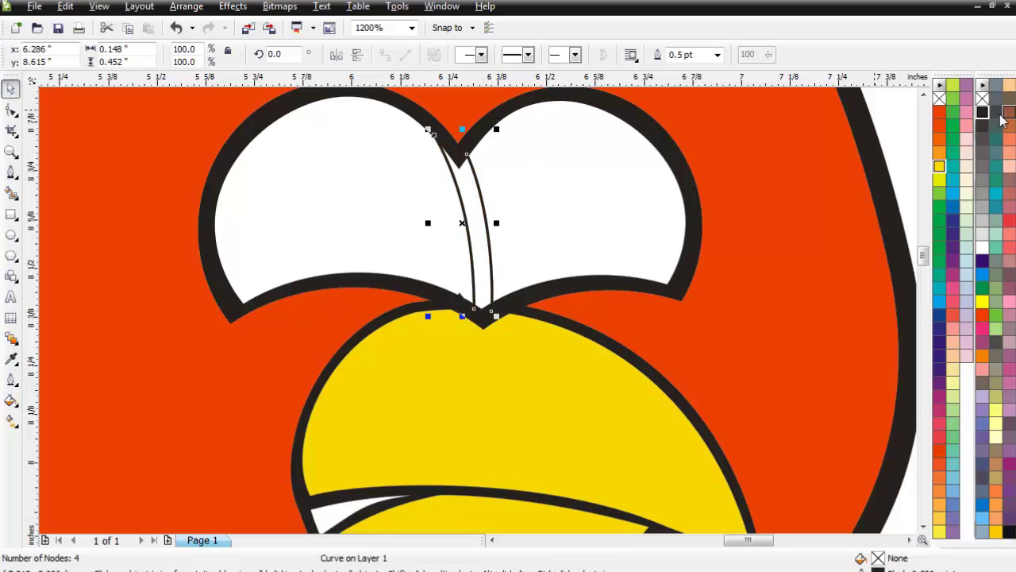
left_click(983, 111)
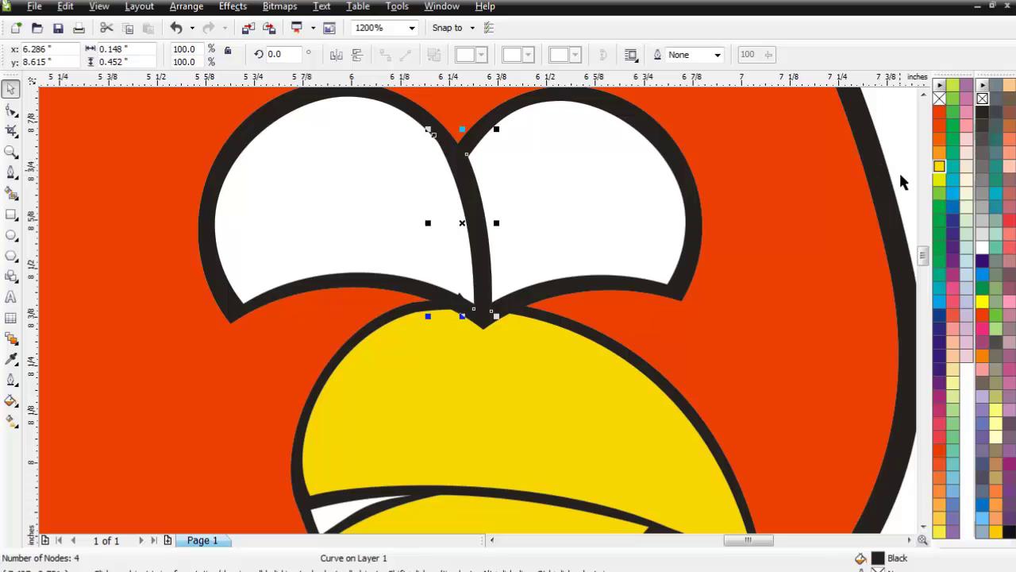
key("Escape")
Select the black eye shape, white eye shape and dividing strip together and place them behind the upper beak.
left_click(438, 297)
scroll(479, 316, "up", 2)
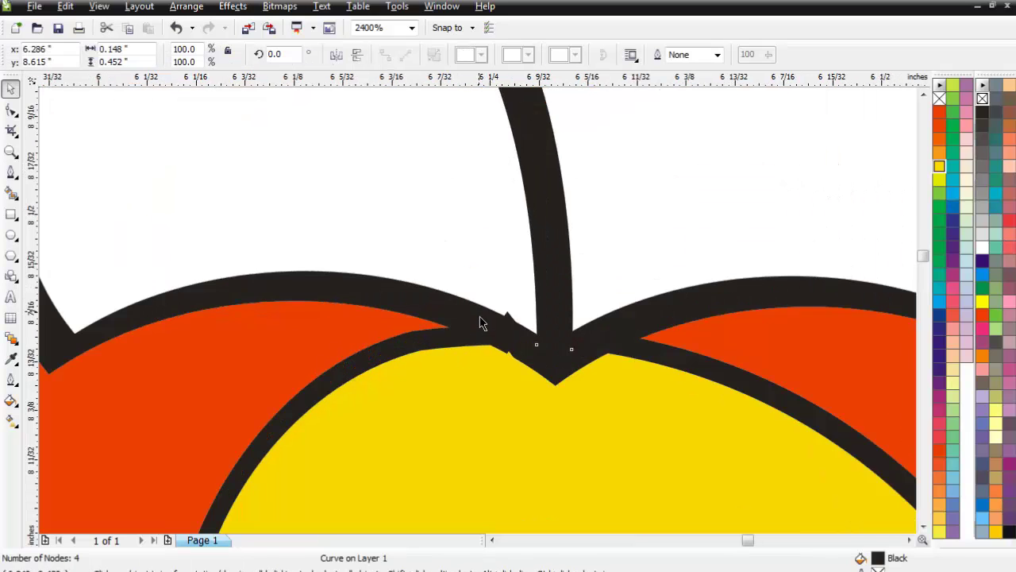
scroll(480, 318, "down", 1)
scroll(479, 320, "down", 1)
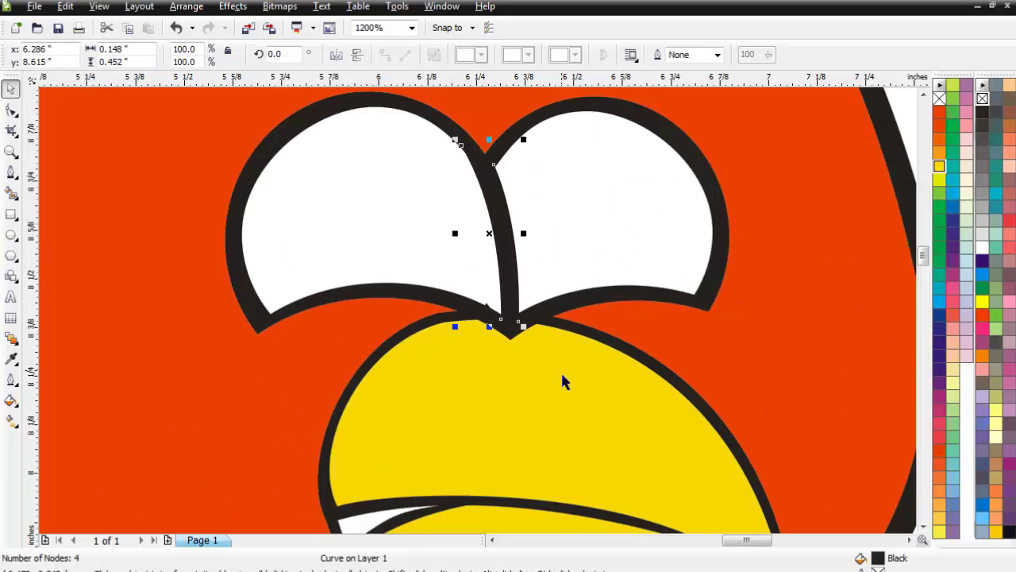
scroll(530, 274, "down", 1)
key("Escape")
left_click_drag(773, 361, 224, 197)
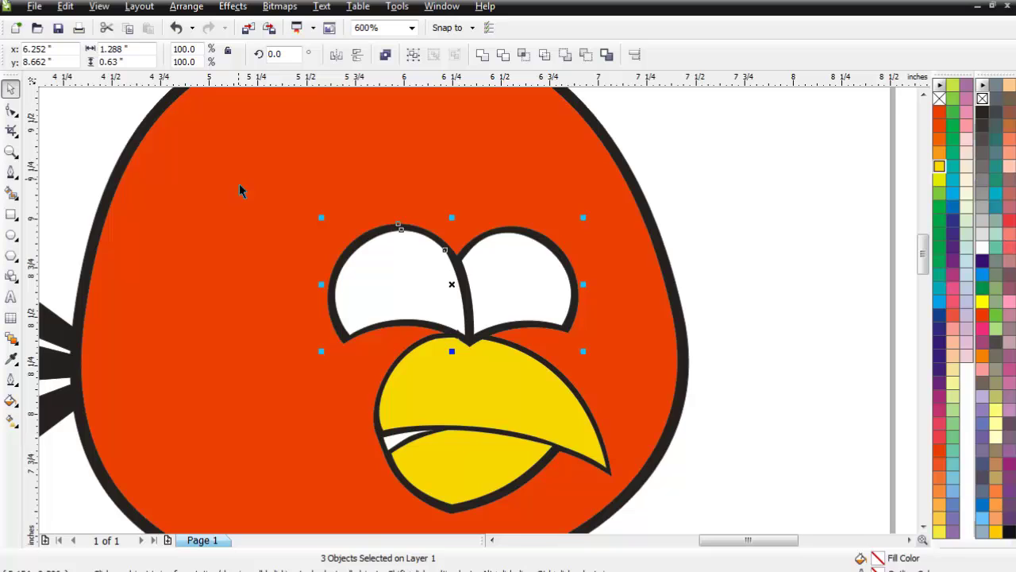
right_click(503, 290)
mouse_move(615, 443)
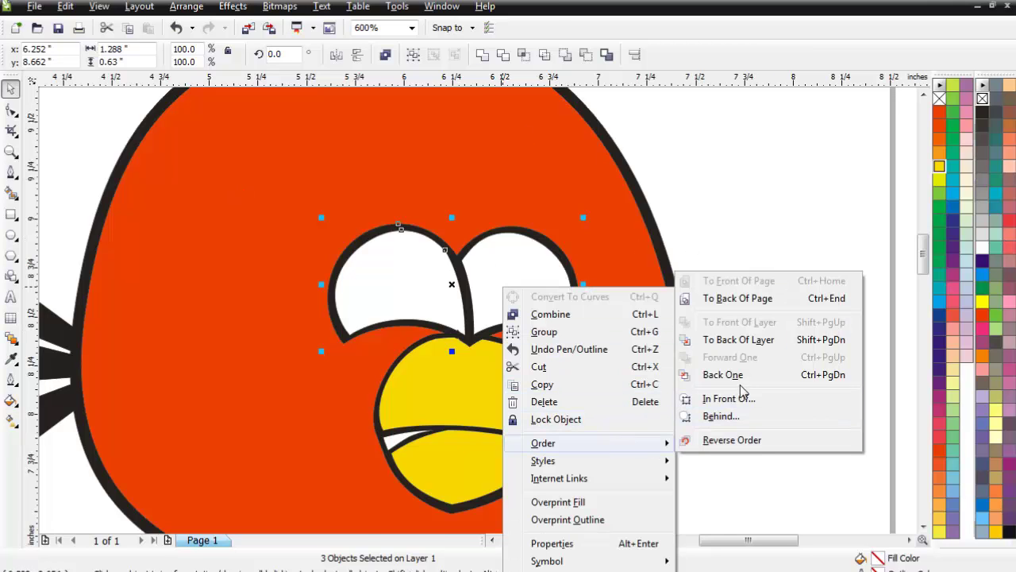
left_click(721, 416)
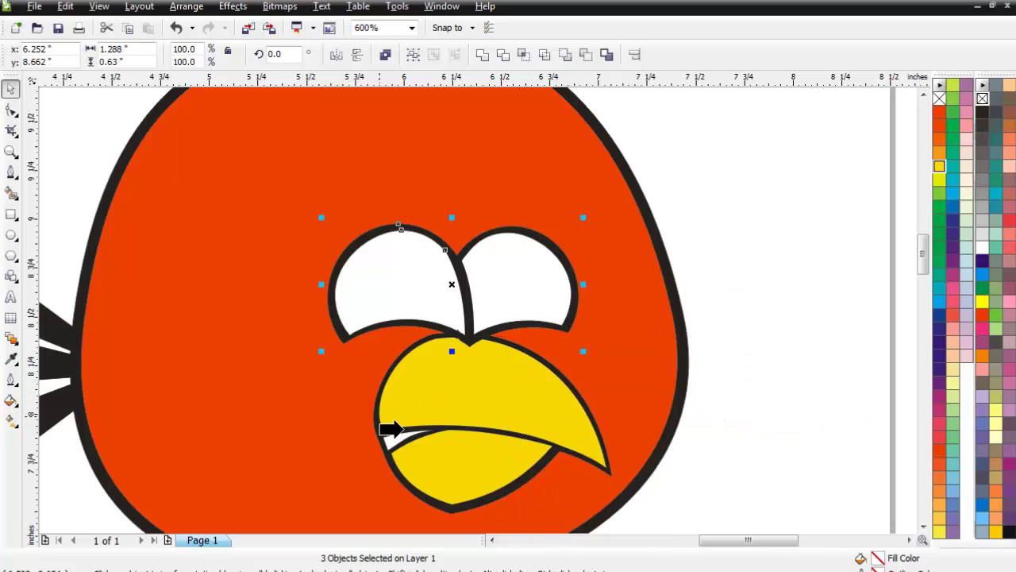
left_click(379, 429)
left_click(735, 260)
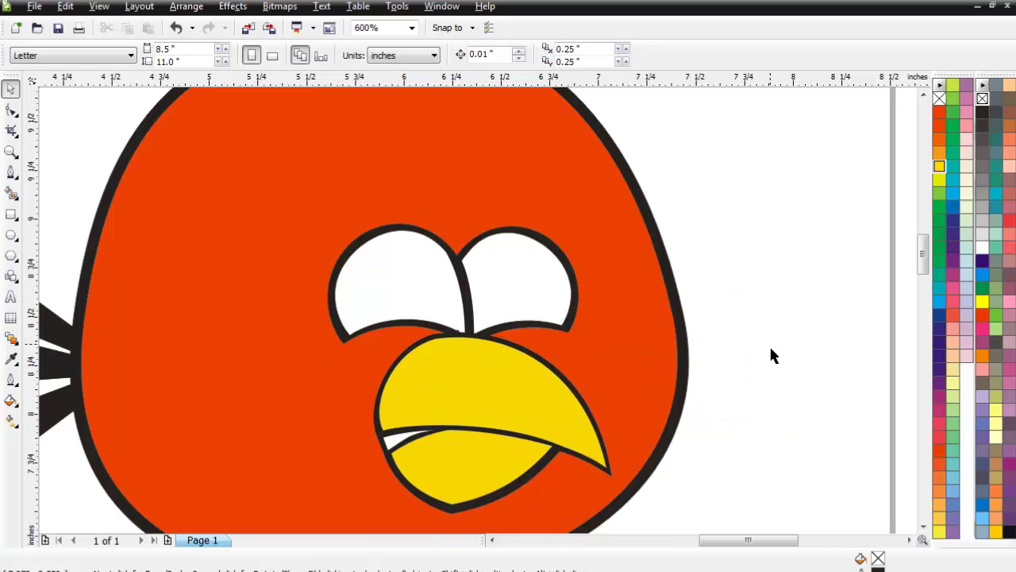
left_click_drag(769, 344, 143, 193)
key("Left")
key("Left")
key("Left")
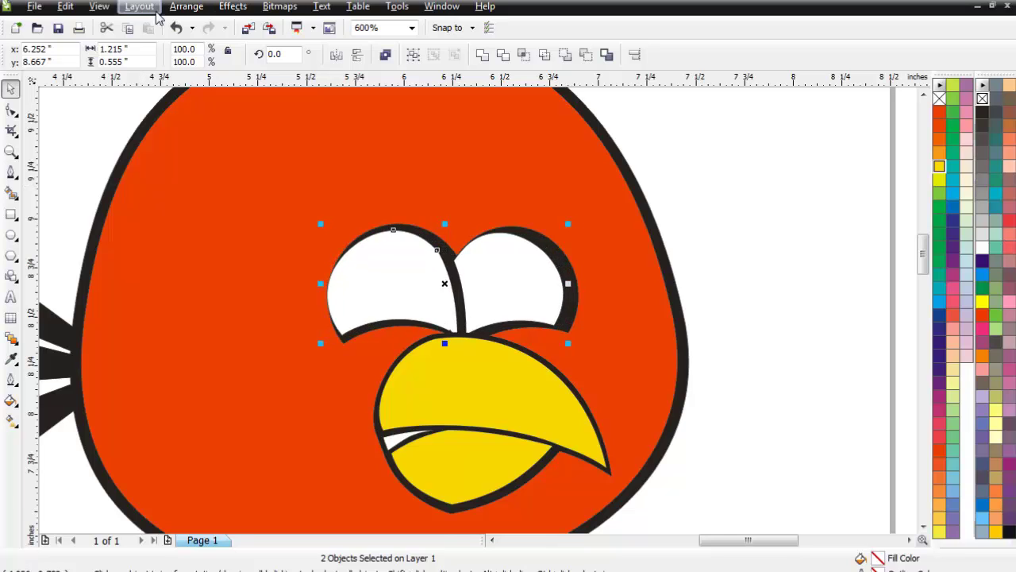
left_click(176, 28)
left_click(176, 28)
left_click(177, 28)
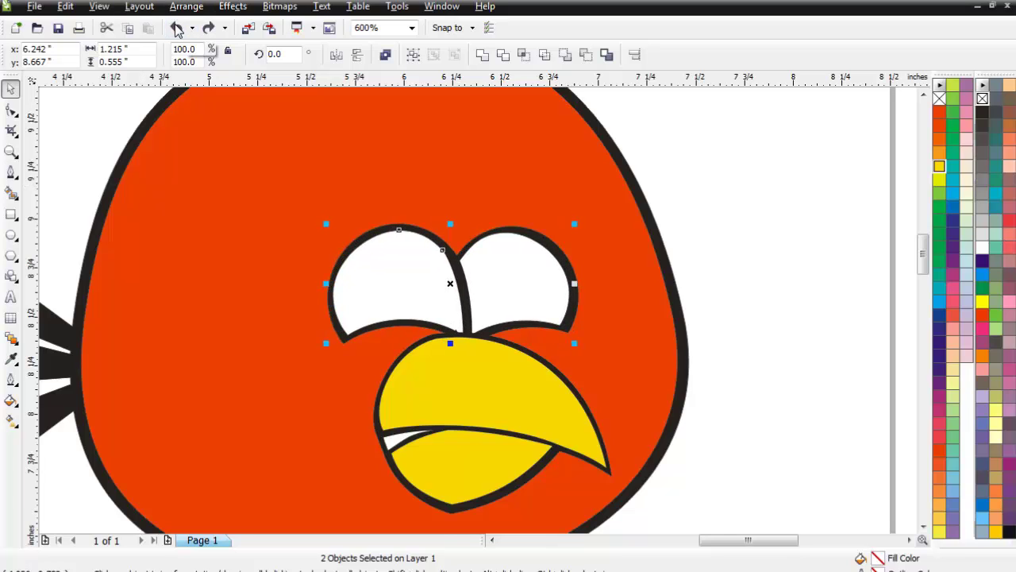
left_click(176, 28)
Move all three eye objects slightly left and down to about X 6.17, Y 8.642 inches, and rotate them slightly.
left_click(867, 366)
left_click_drag(793, 384, 168, 193)
mouse_move(456, 295)
left_mouse_down()
mouse_move(442, 348)
mouse_move(459, 317)
mouse_move(454, 295)
left_mouse_up()
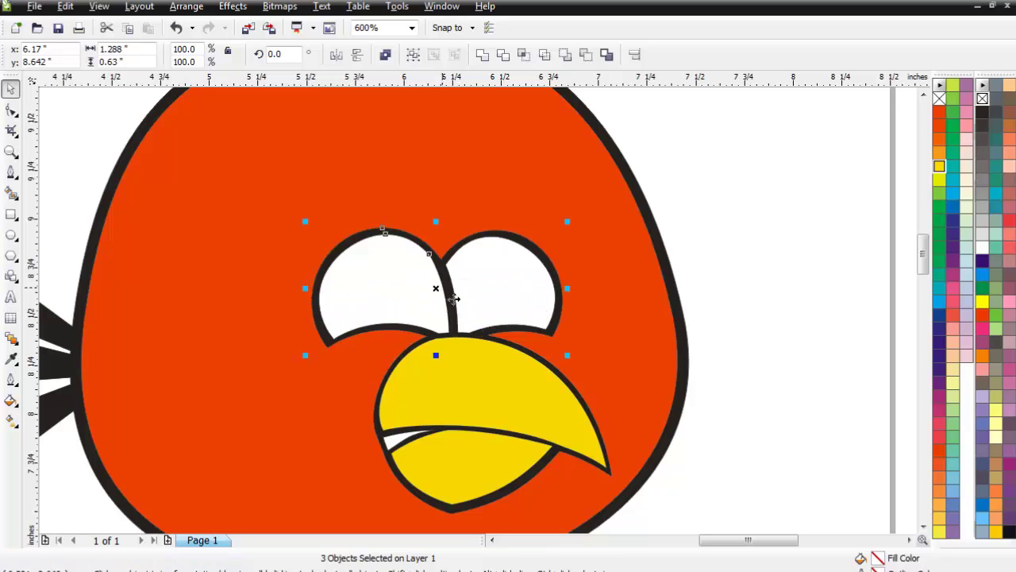
left_click(454, 295)
mouse_move(580, 232)
left_mouse_down()
mouse_move(572, 225)
mouse_move(585, 249)
left_mouse_up()
left_click(763, 224)
Even out the left eye's black outline by shifting the white shape's leftmost and lower-left nodes outward and adjusting its upper-left curve.
left_click_drag(744, 540, 732, 540)
left_click(11, 109)
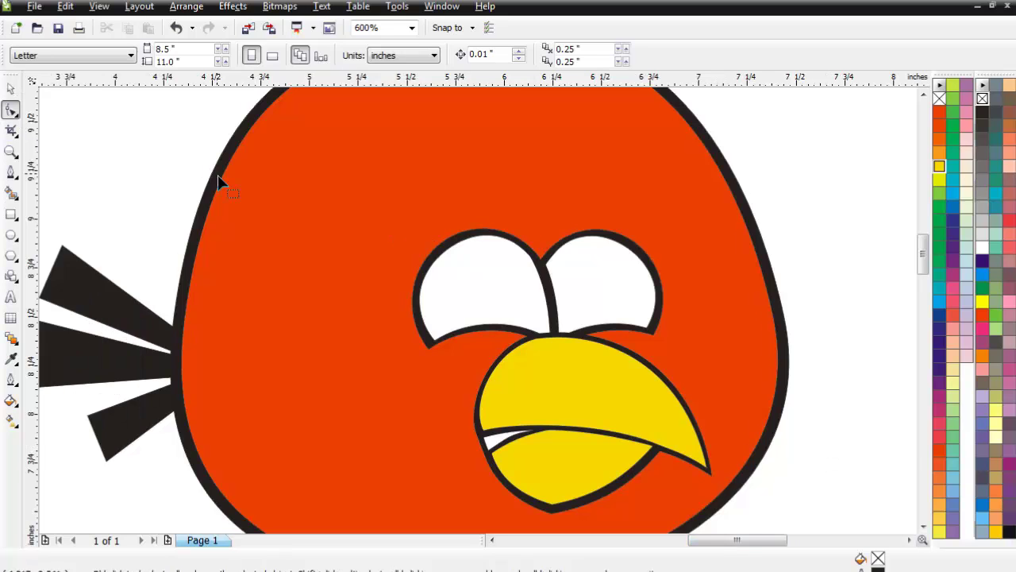
scroll(365, 262, "up", 2)
left_click(517, 415)
left_click_drag(509, 418, 504, 419)
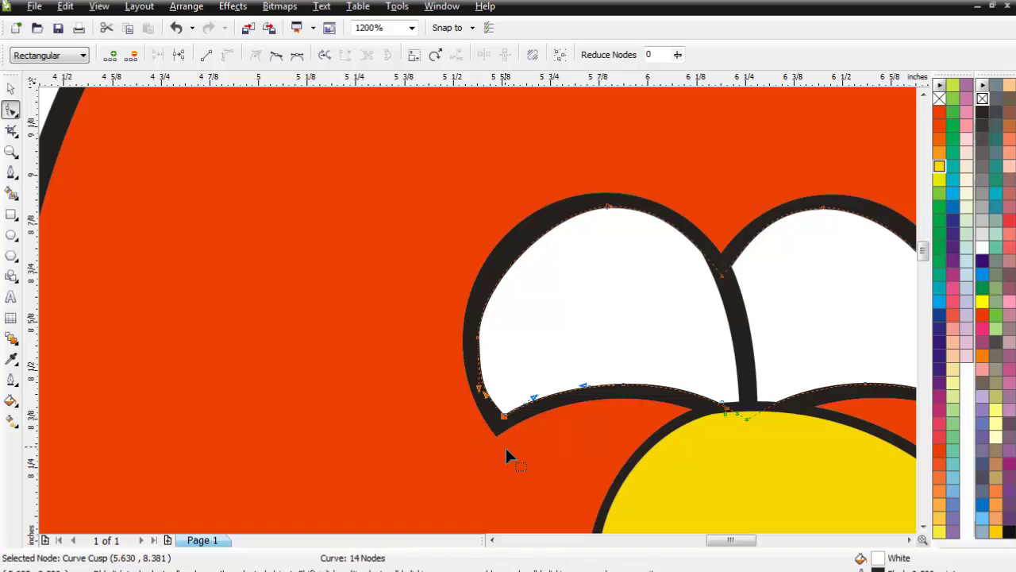
left_click(176, 28)
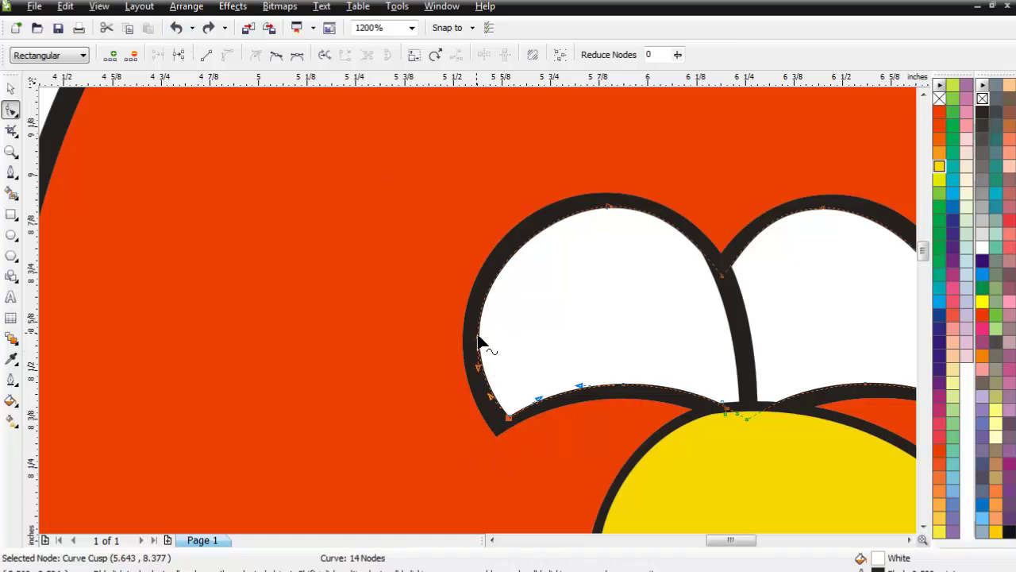
left_click_drag(478, 340, 477, 338)
left_click(177, 28)
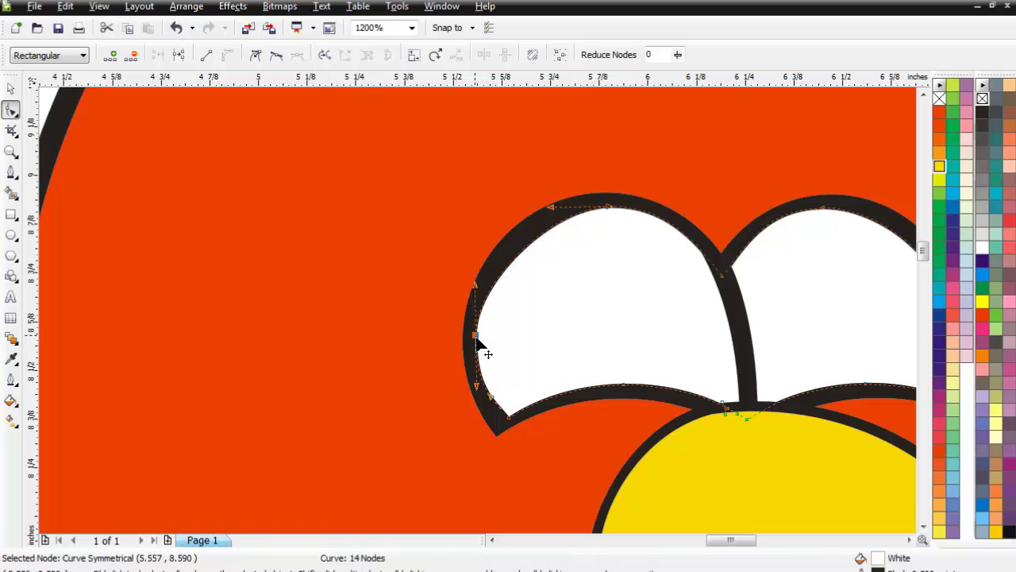
left_click_drag(553, 210, 538, 206)
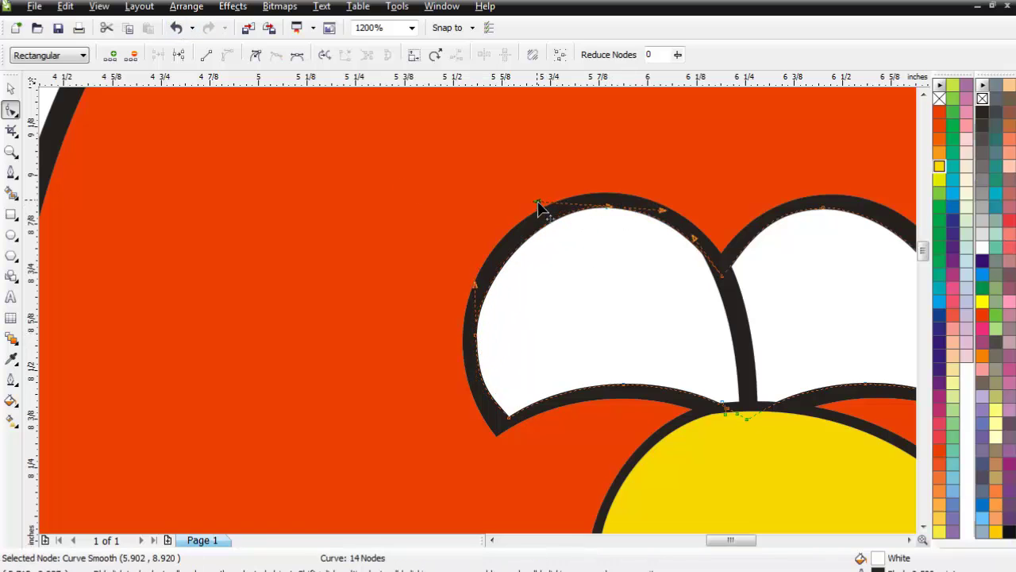
left_click_drag(510, 419, 482, 398)
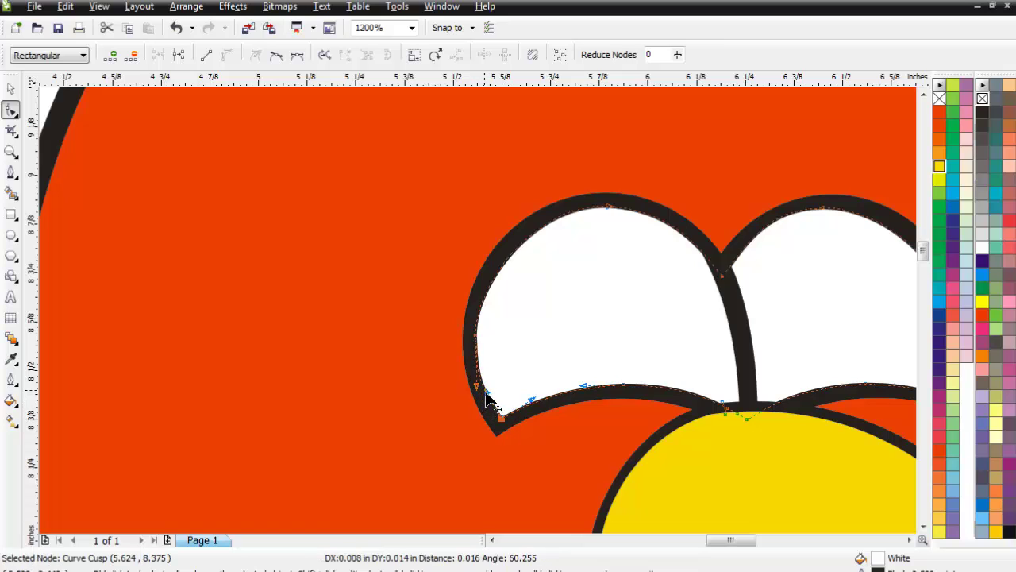
left_click(569, 449)
Draw a thin closed triangle about 0.333 by 0.196 inches pointing down-left from the left eye's outer corner, filled black without an outline.
left_click(11, 171)
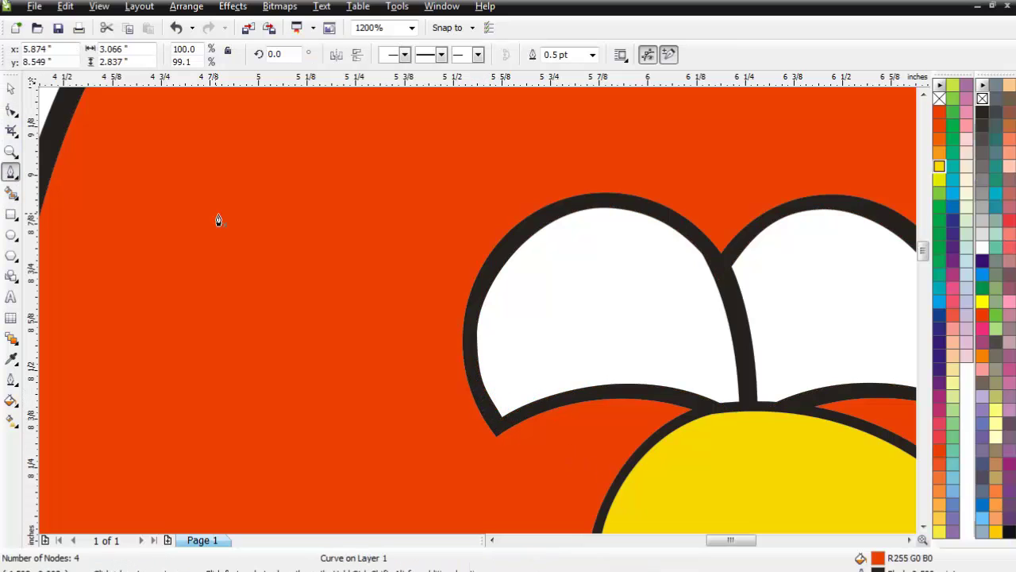
left_click(493, 420)
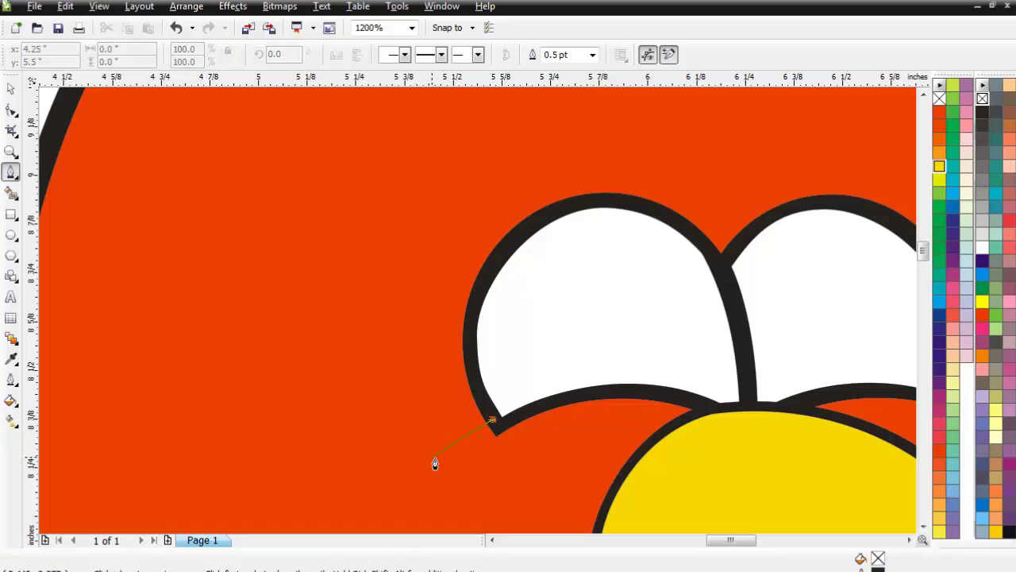
left_click(385, 502)
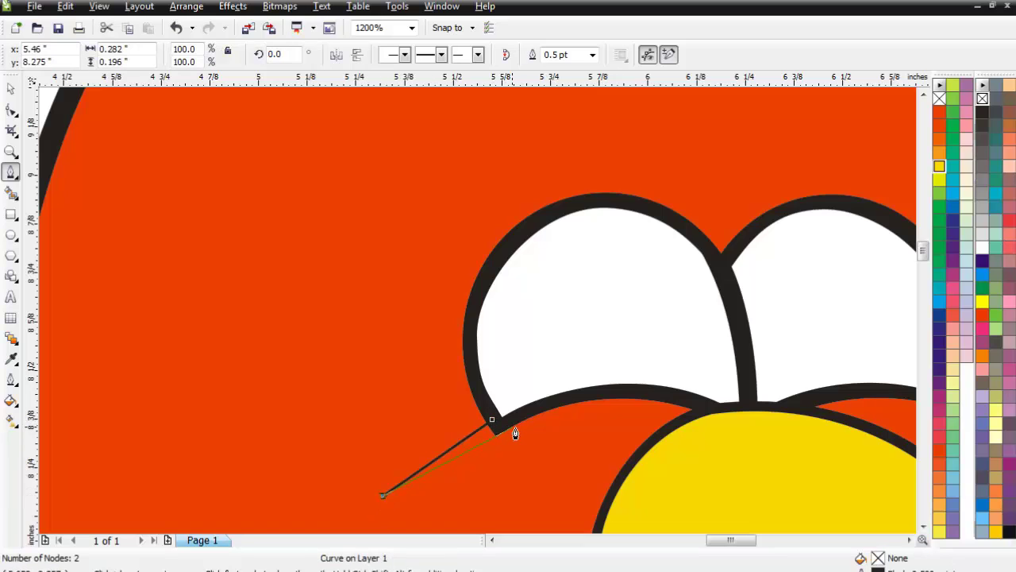
left_click(493, 422)
key("space")
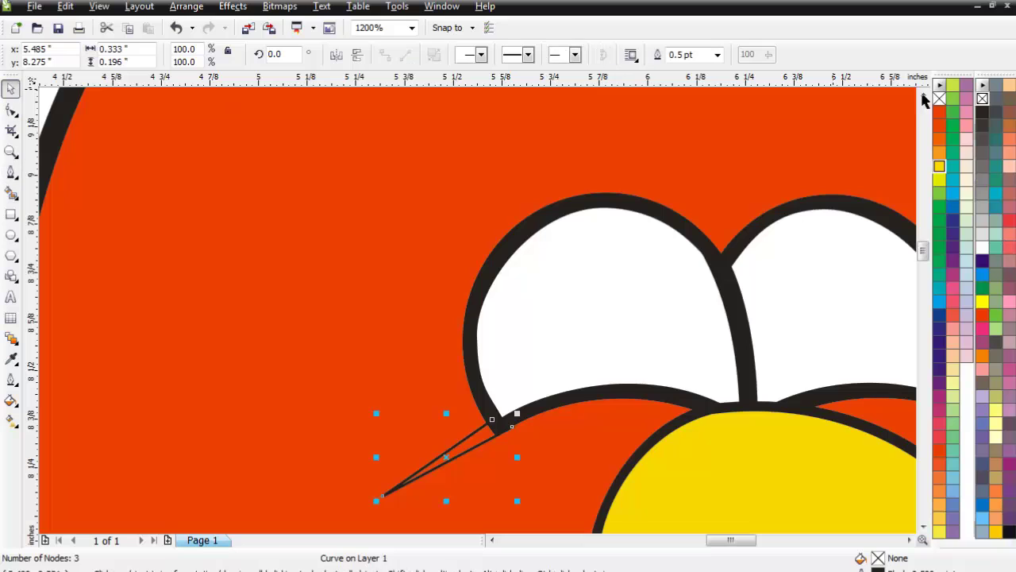
left_click(983, 111)
right_click(983, 97)
Convert the black spike beside the left eye to curves and bow its upper edge upward.
key("F3")
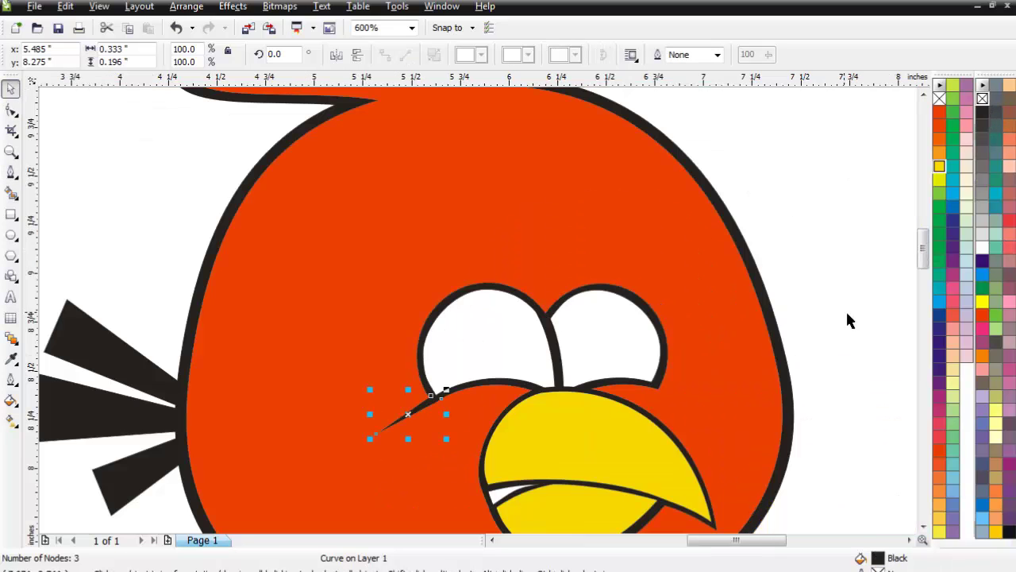
left_click(11, 110)
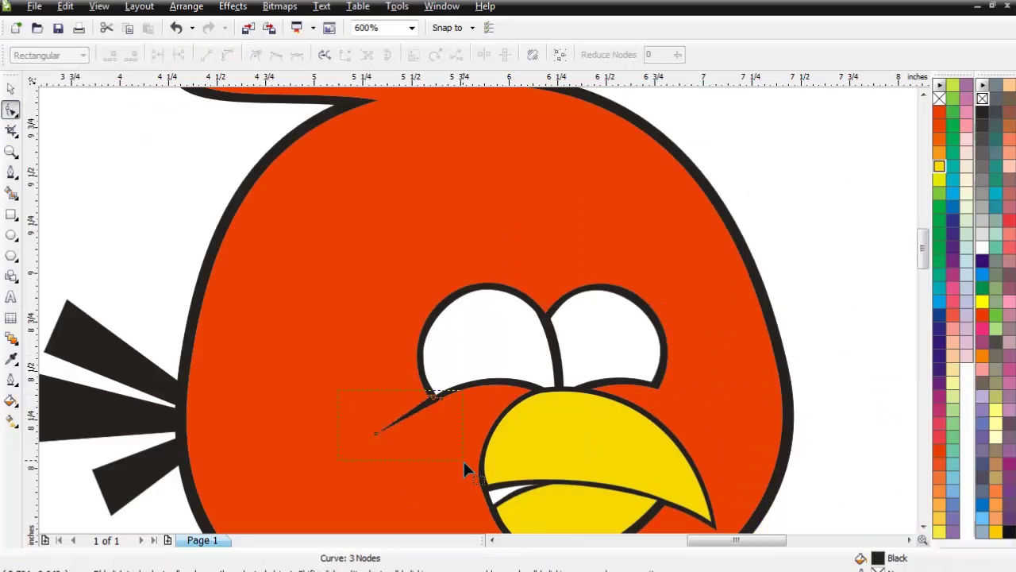
left_click_drag(465, 469, 365, 385)
left_click(426, 412)
scroll(427, 418, "up", 1)
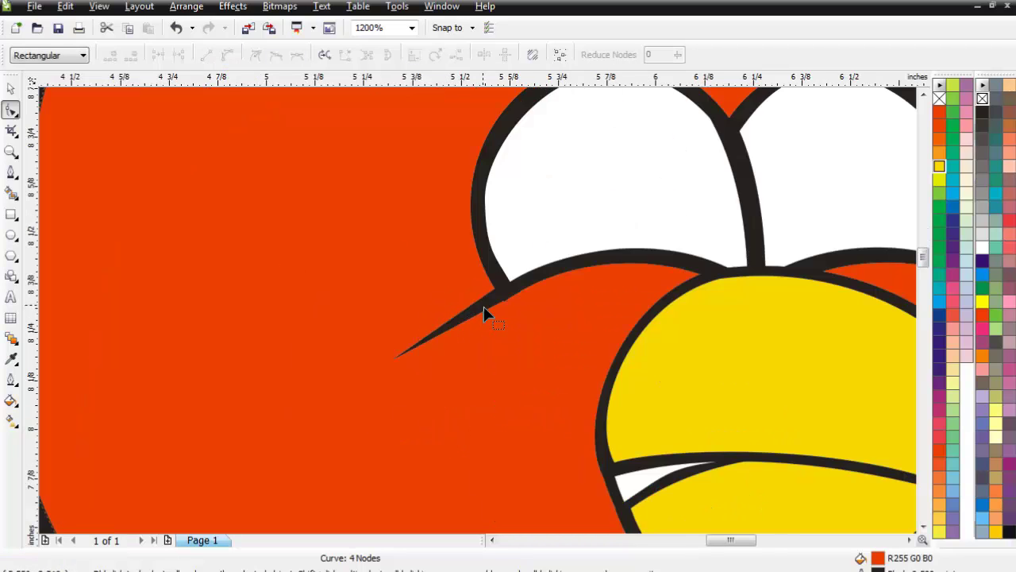
scroll(483, 314, "up", 1)
left_click(483, 318)
left_click(555, 288)
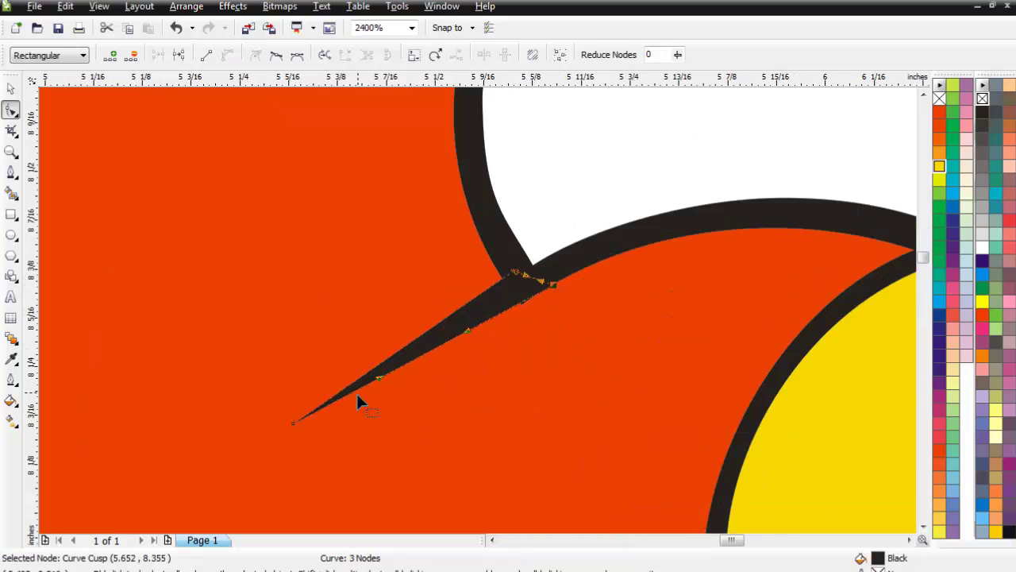
left_click(293, 423)
left_click_drag(371, 380, 354, 340)
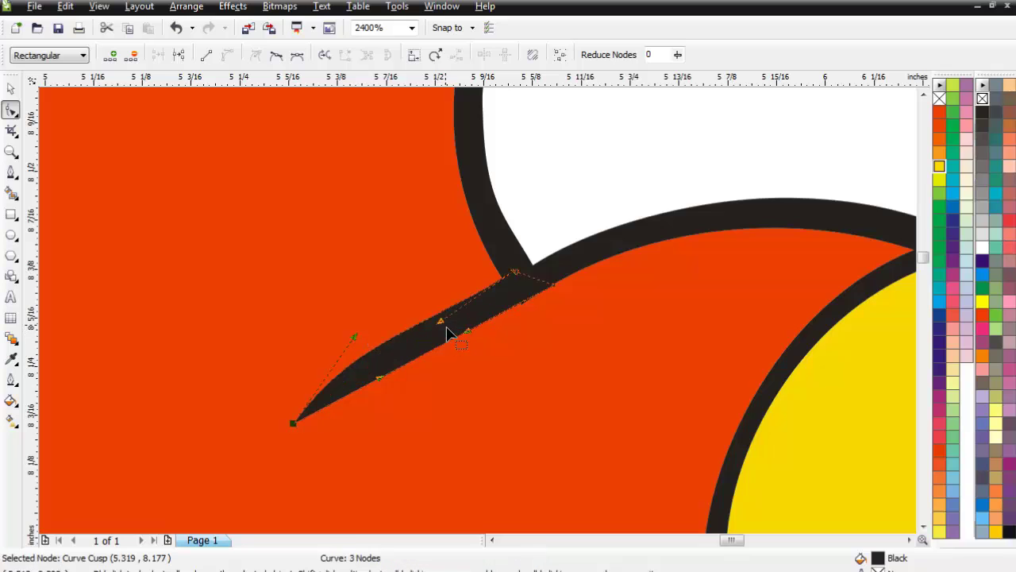
left_click_drag(441, 321, 428, 299)
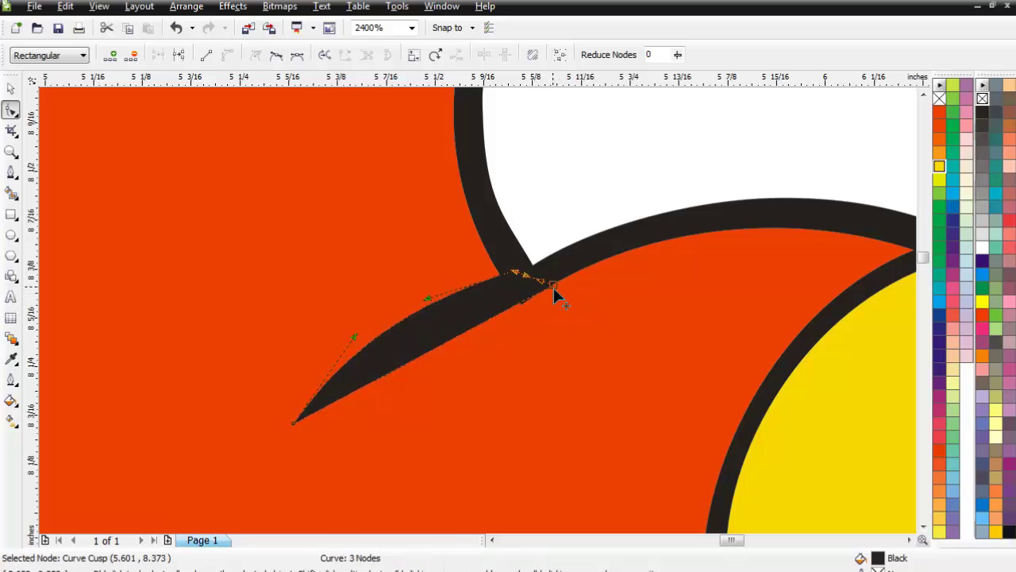
Align the spike's lower right node with the eye outline and bend its lower edge upward into a tapered curve.
left_click_drag(555, 286, 535, 296)
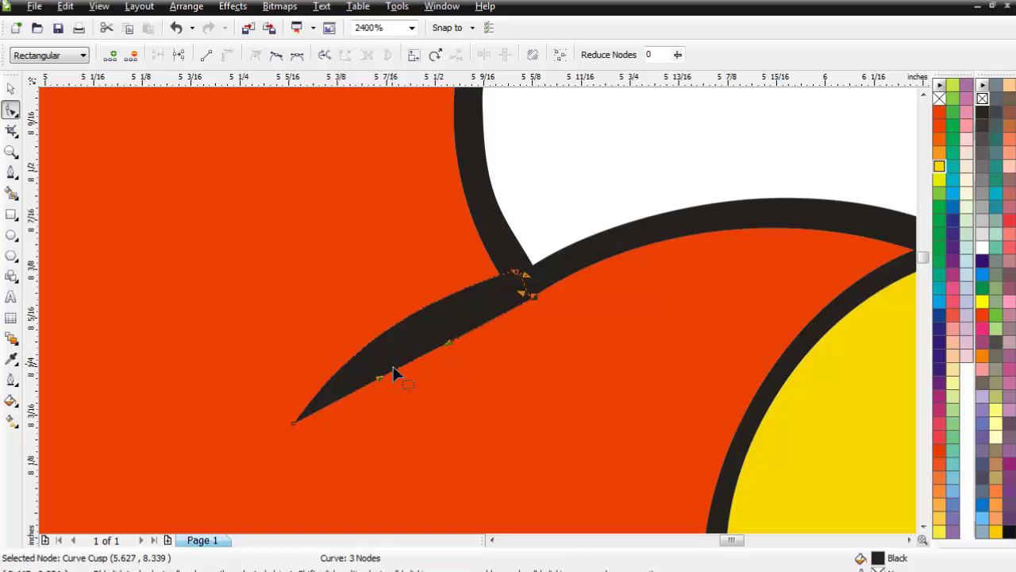
mouse_move(395, 373)
left_mouse_down()
mouse_move(379, 365)
mouse_move(389, 361)
left_mouse_up()
left_click_drag(468, 347, 446, 301)
Rotate the spike by about 4.1 degrees and move it to about X 5.487, Y 8.267 inches so it joins the eye outline.
left_click(11, 88)
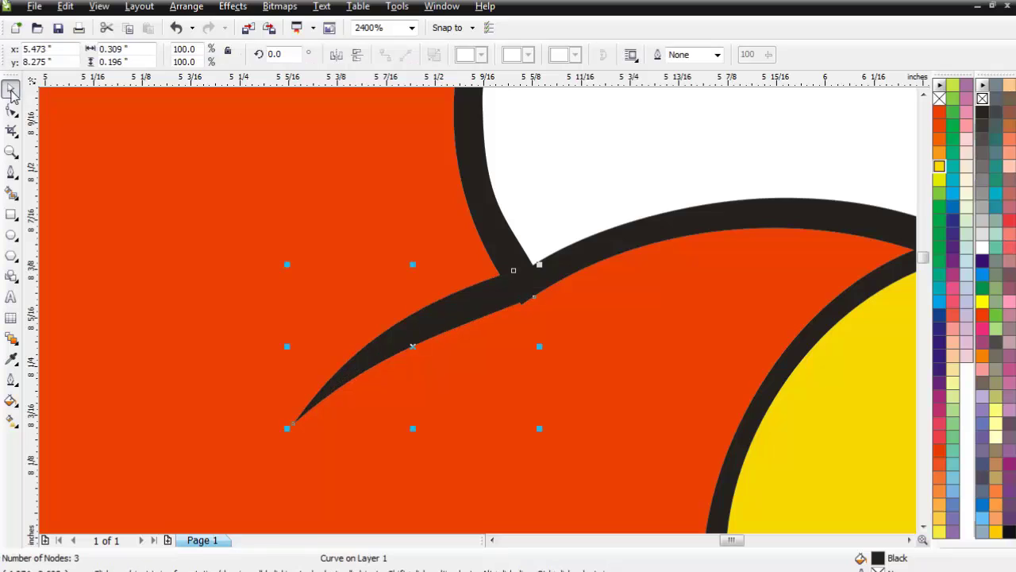
left_click(459, 332)
left_click_drag(298, 444, 306, 447)
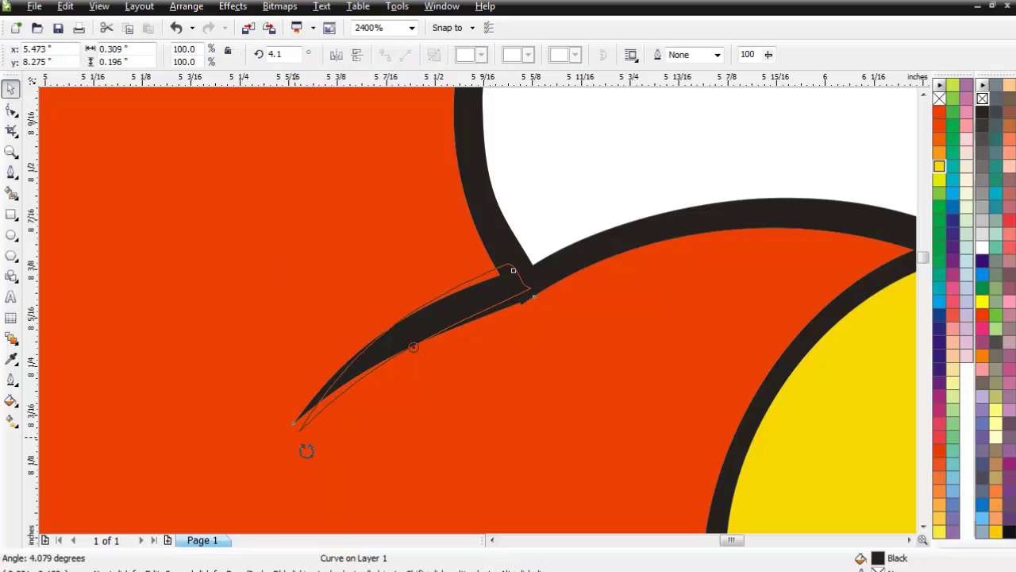
left_click_drag(532, 256, 508, 310)
left_click(509, 310)
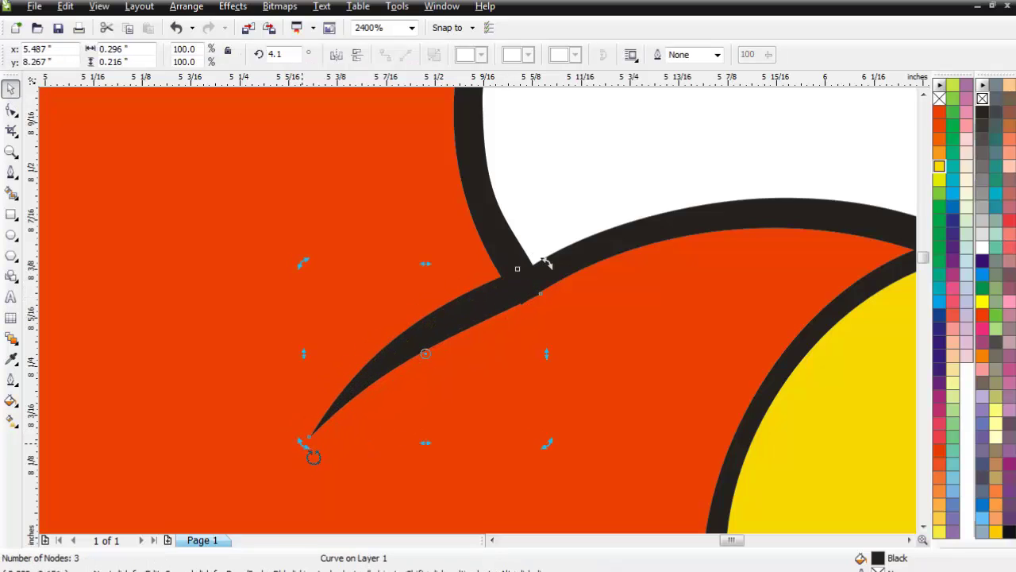
Rotate the black spike beside the left eye to about 9.3 degrees and position it at about X 5.496, Y 8.254 inches.
left_click_drag(313, 455, 317, 460)
left_click_drag(504, 306, 510, 308)
left_click_drag(566, 272, 561, 268)
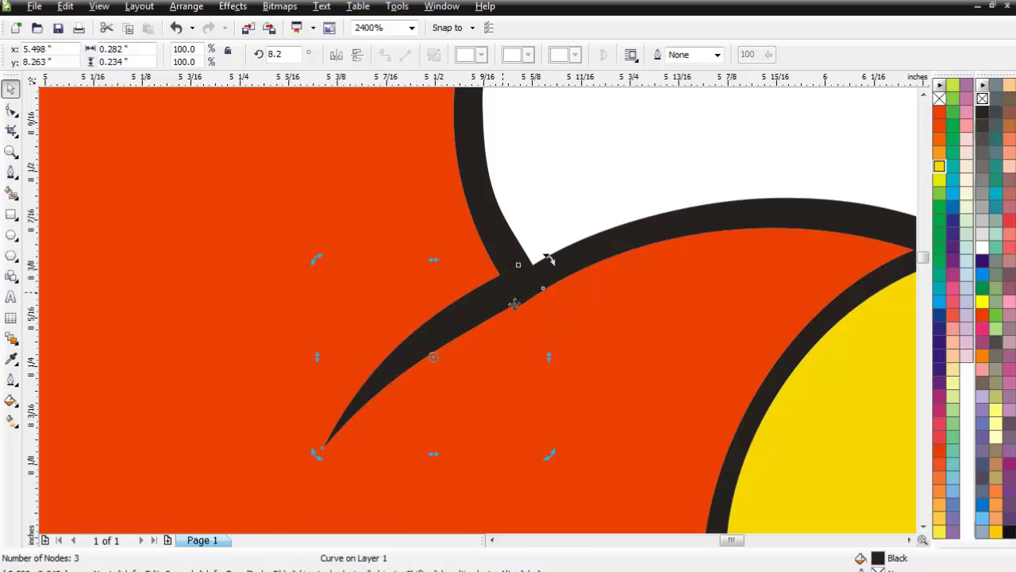
left_click_drag(515, 306, 521, 310)
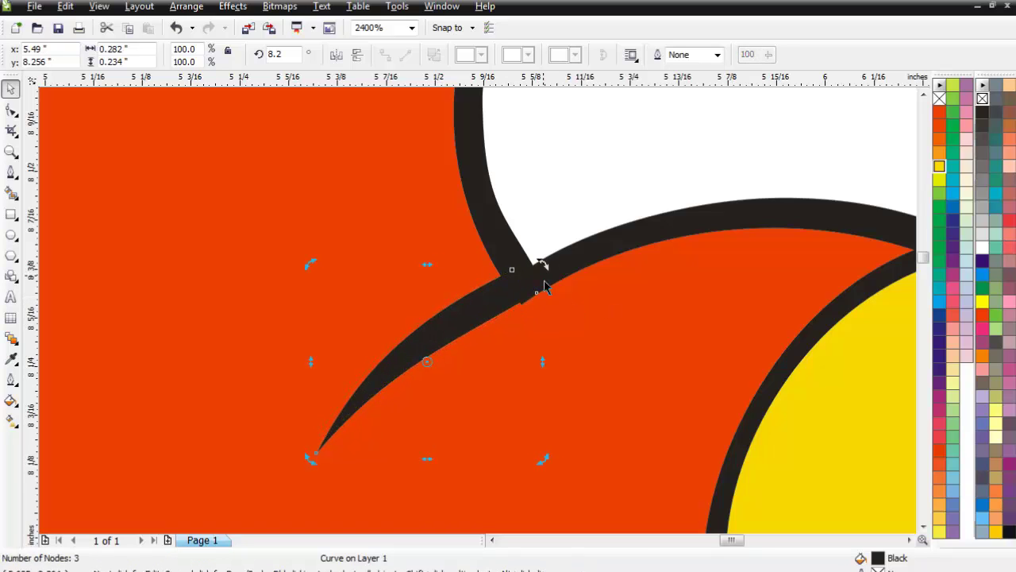
left_click_drag(540, 263, 556, 278)
left_click_drag(515, 319, 506, 319)
left_click(633, 318)
left_click(490, 316)
scroll(481, 320, "down", 2)
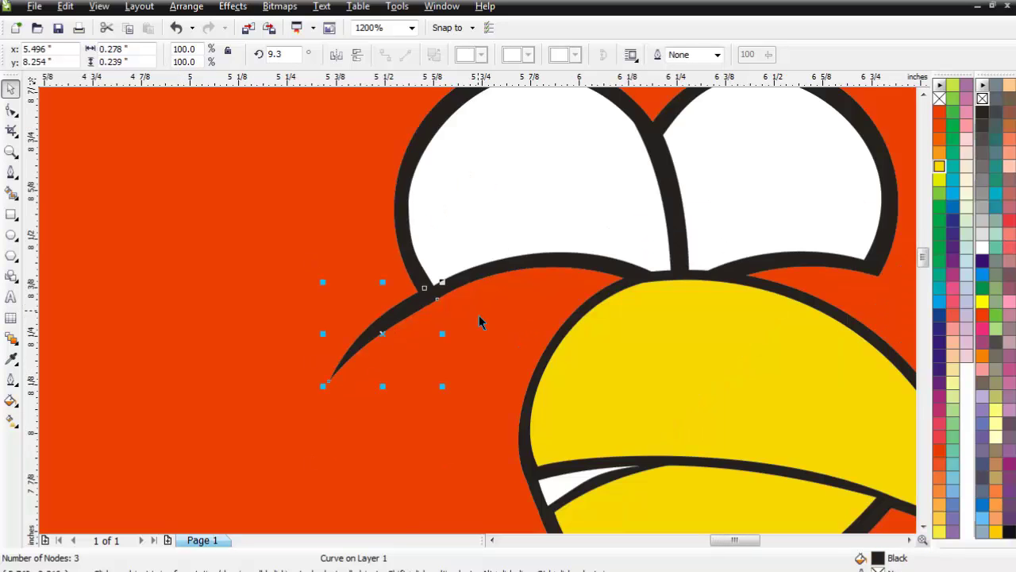
Adjust the curve handles near the left spike's tip and along its upper edge to refine its taper.
scroll(453, 298, "up", 1)
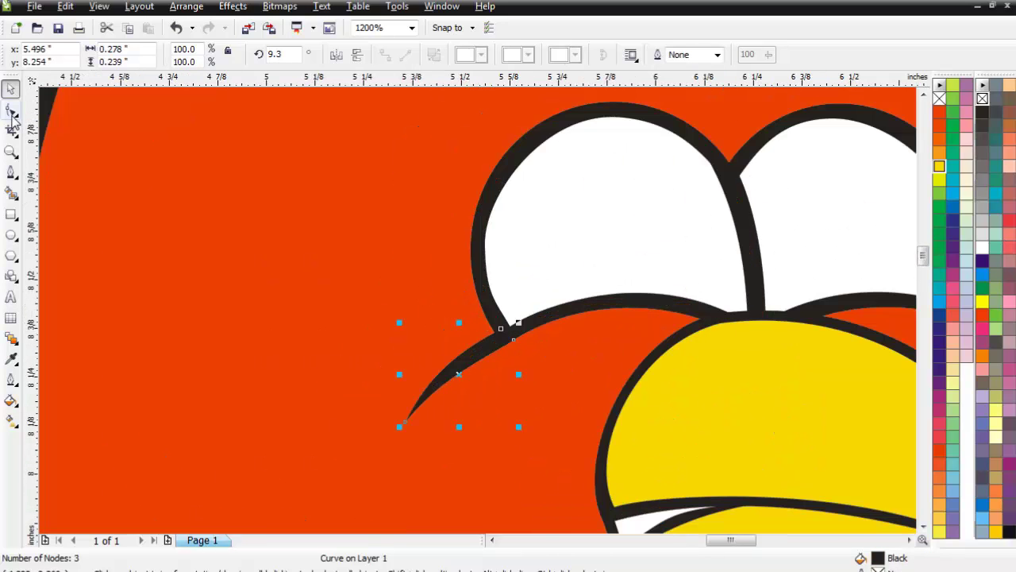
key("F10")
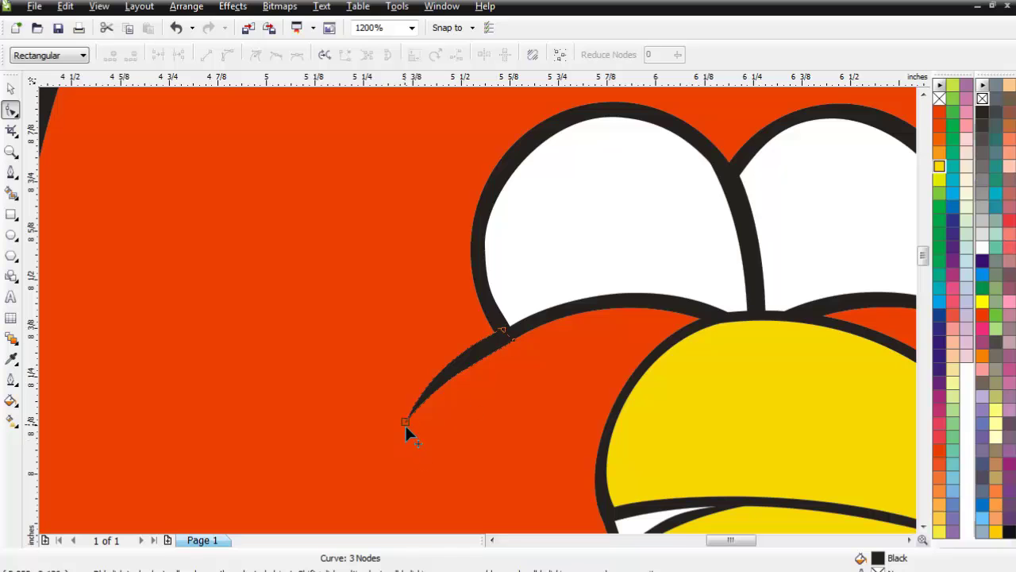
left_click(405, 423)
left_click_drag(431, 381, 440, 379)
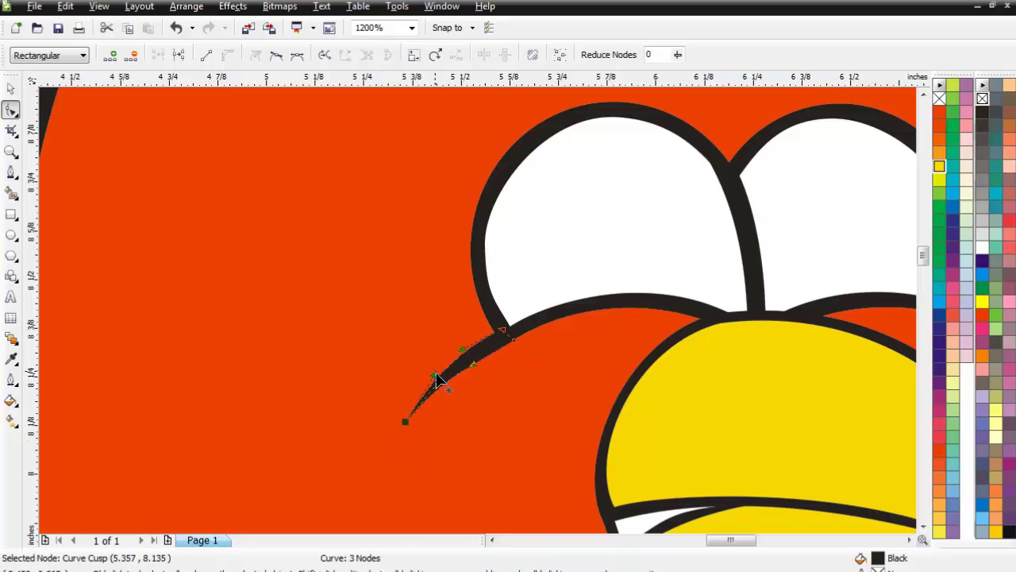
left_click(519, 394)
left_click(483, 350)
left_click(505, 330)
left_click_drag(465, 354, 464, 353)
left_click(546, 386)
scroll(513, 346, "down", 2)
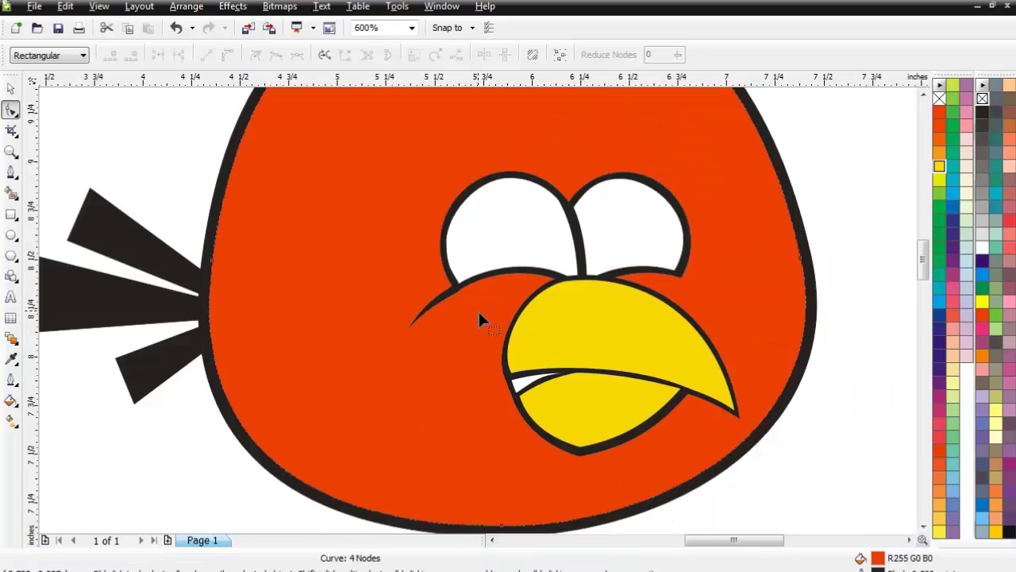
Bend the left spike's lower edge slightly upward, using the curve handle of its lower right node.
left_click(11, 88)
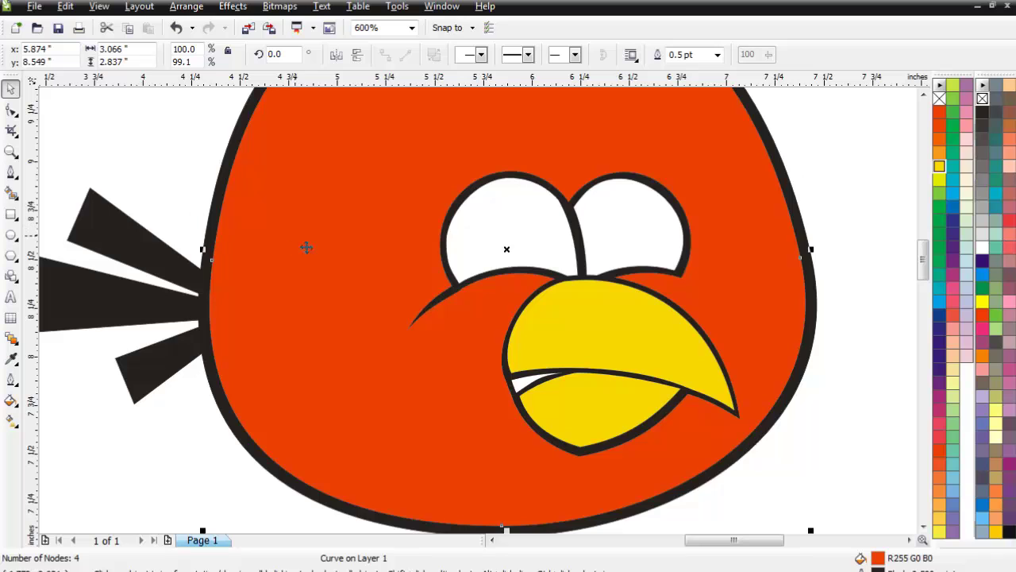
scroll(488, 321, "up", 3)
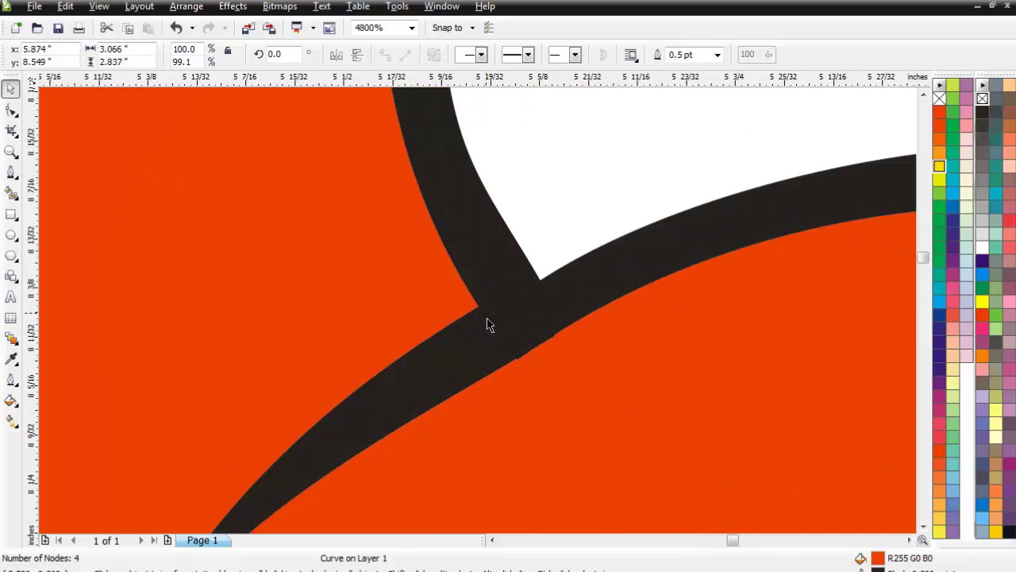
key("F10")
left_click(552, 336)
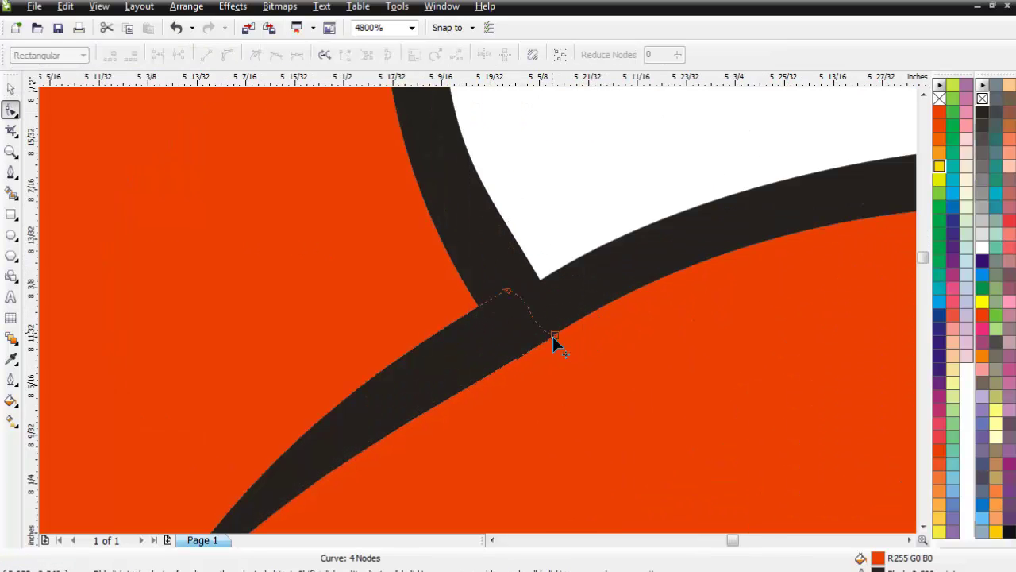
left_click(554, 337)
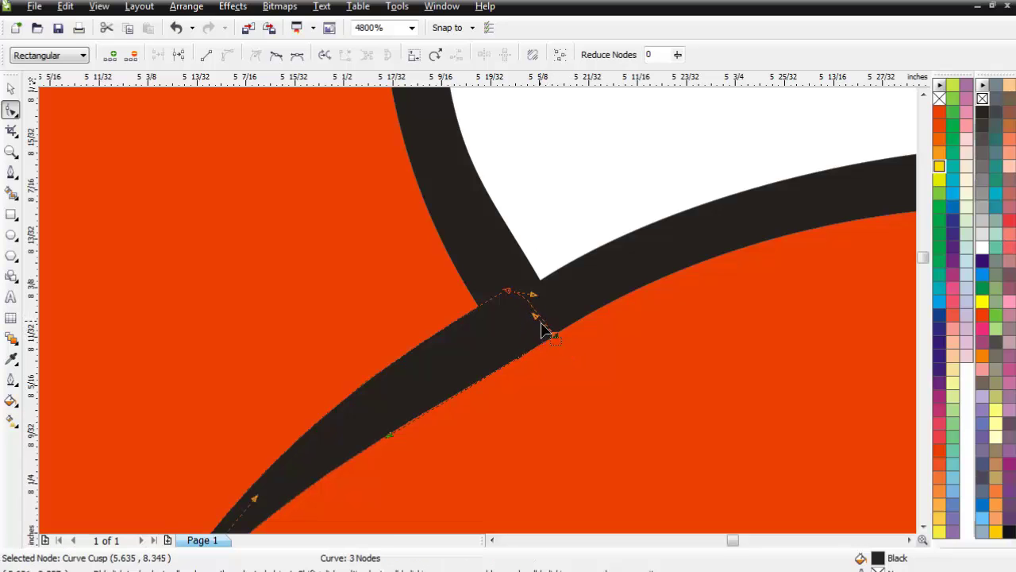
left_click_drag(388, 434, 390, 431)
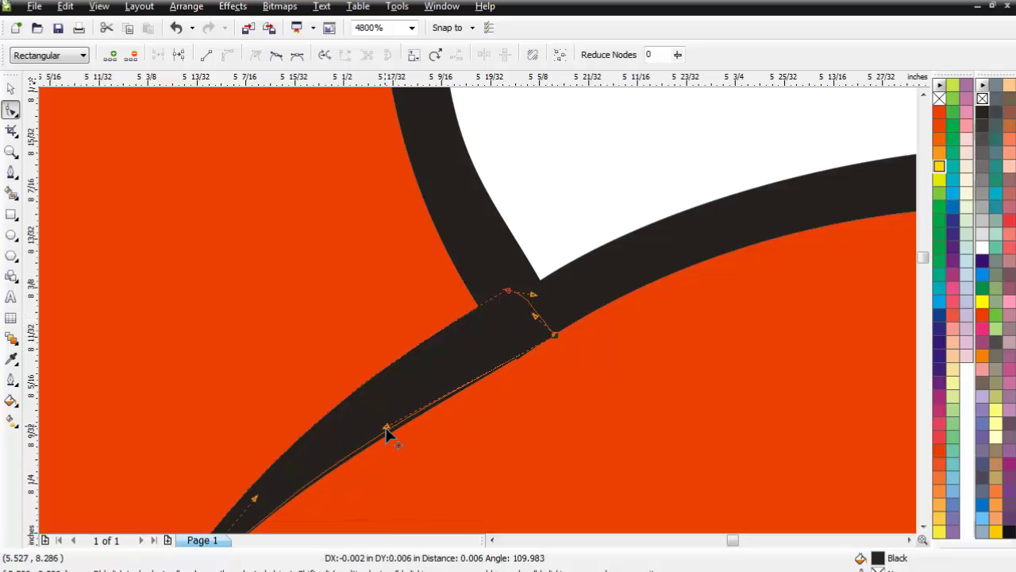
Remove the outline from the black shape that surrounds both white eyes.
left_click(588, 314)
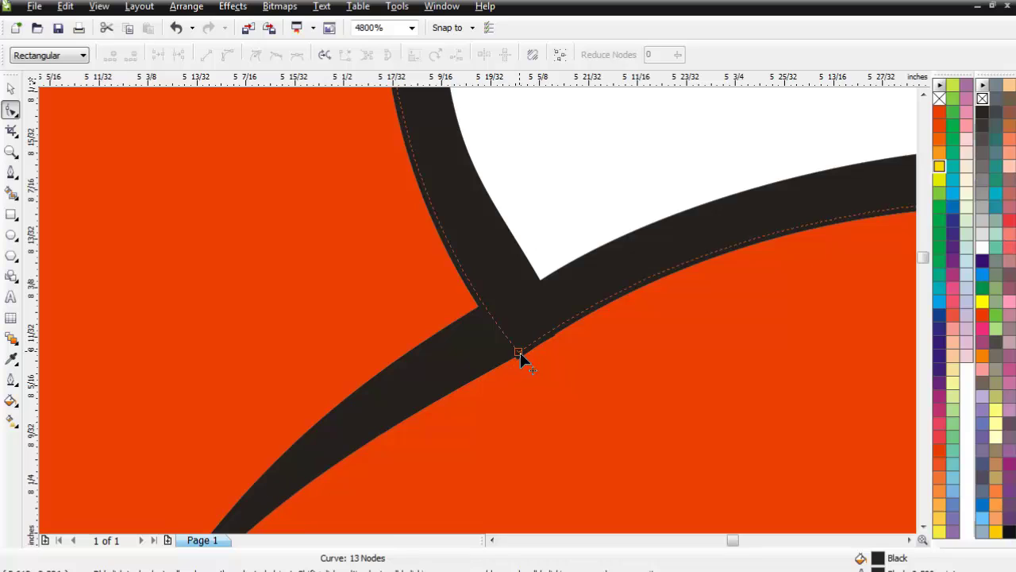
left_click(11, 89)
right_click(982, 100)
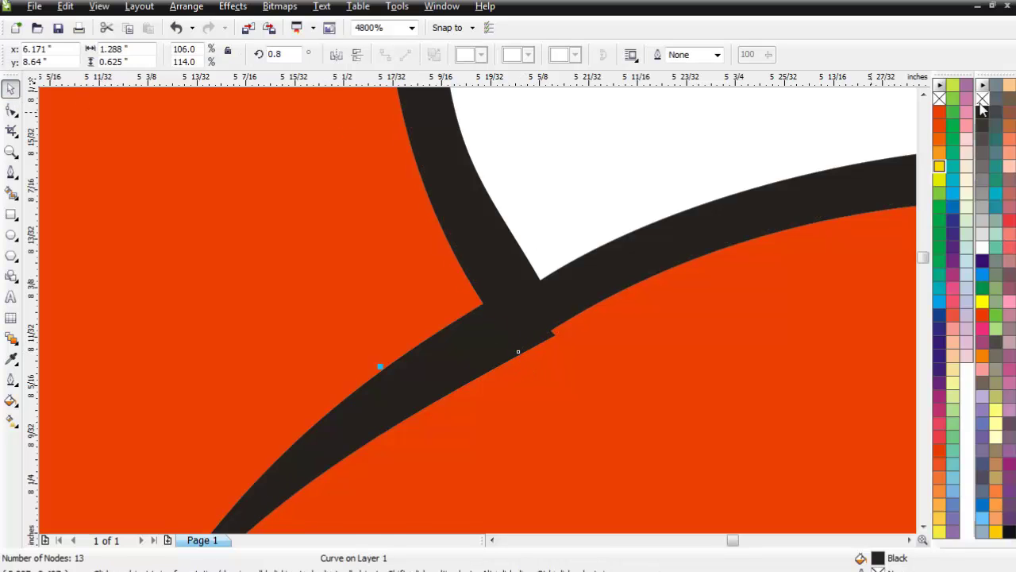
left_click(672, 390)
Move the left spike's lower right node to about 5.617, 8.337 inches so it meets the lower edge of the black eye shape.
left_click(542, 355)
left_click(11, 111)
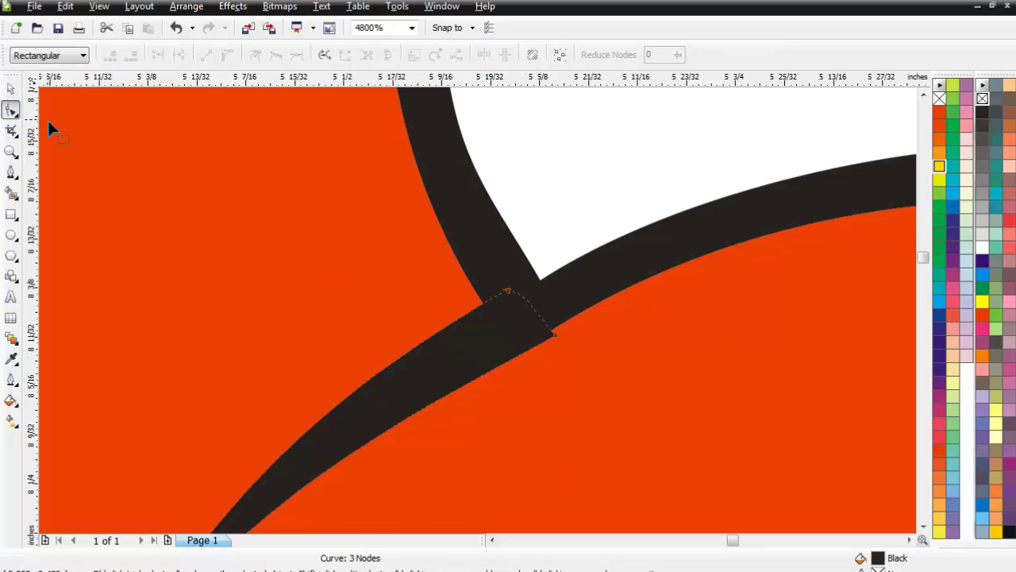
left_click(9, 89)
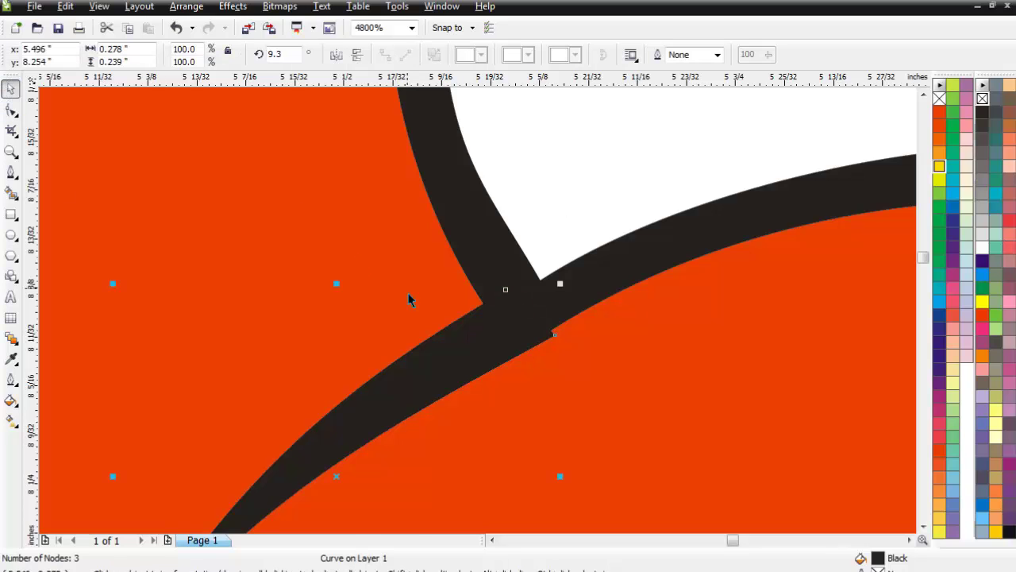
left_click(11, 110)
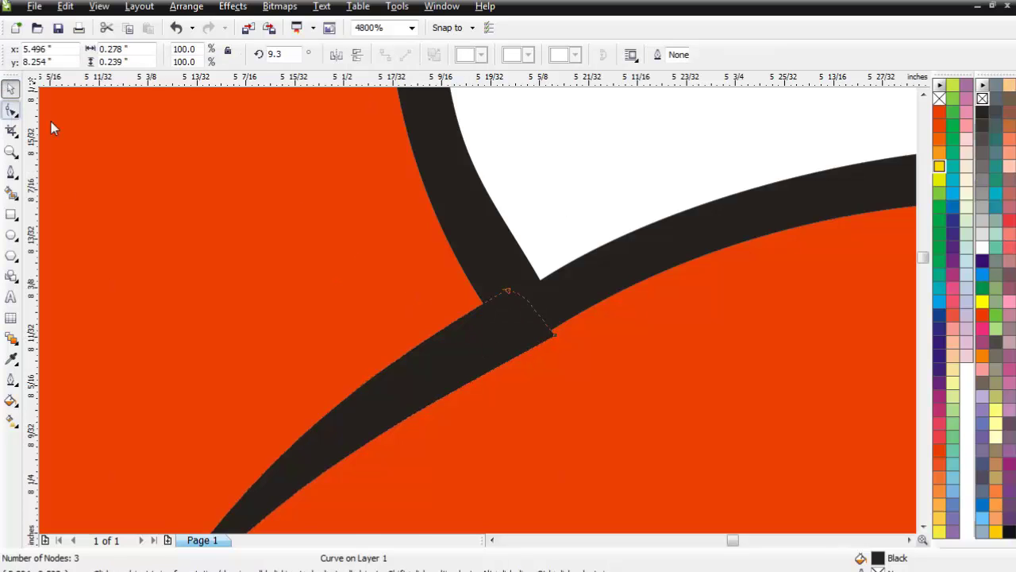
left_click_drag(557, 333, 525, 348)
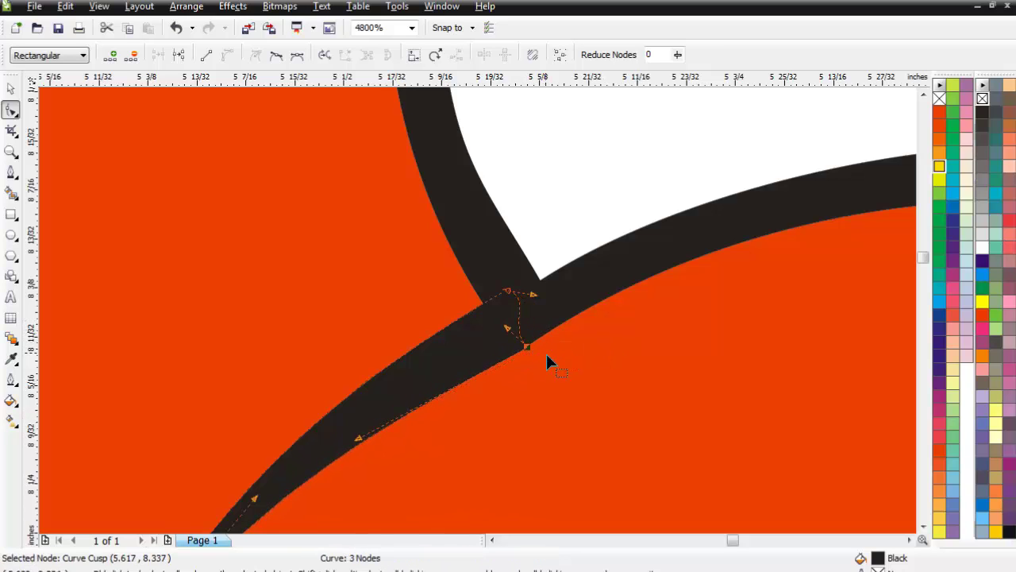
left_click(585, 361)
scroll(478, 310, "down", 2)
scroll(481, 316, "down", 1)
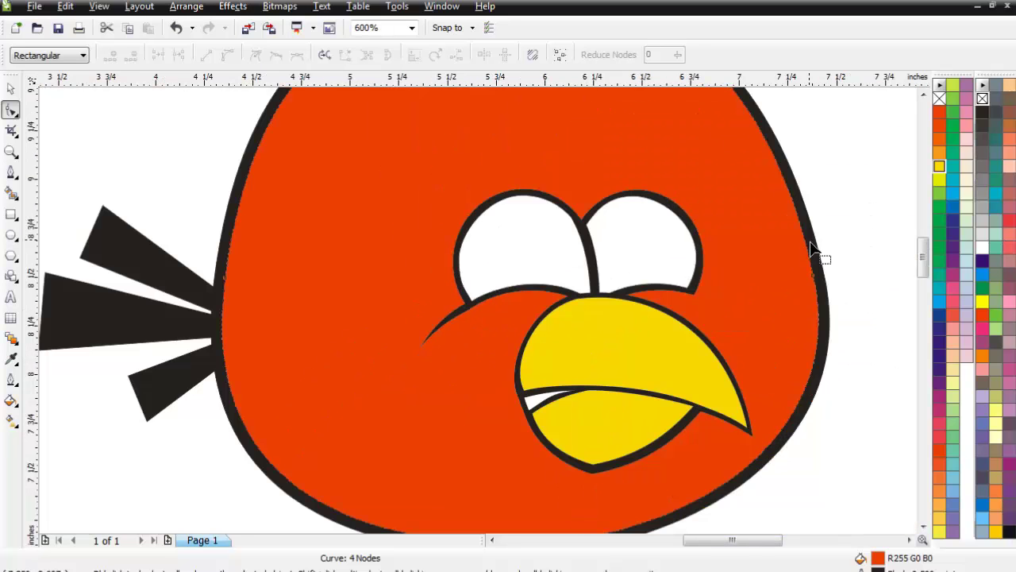
Move the black eye shape's outer lower corner node at the right eye inward to about 6.753, 8.403 inches.
scroll(481, 317, "up", 2)
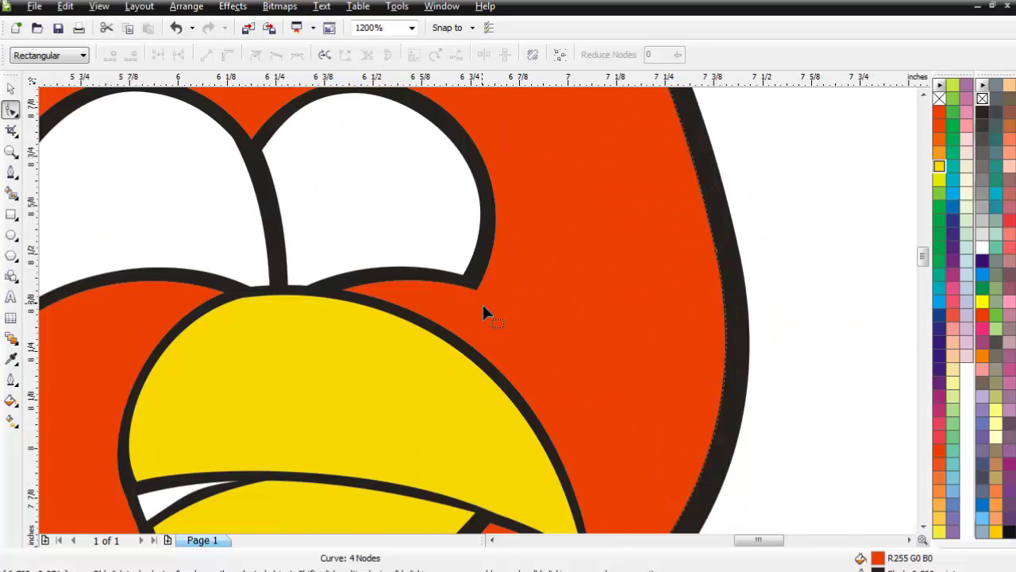
left_click(11, 170)
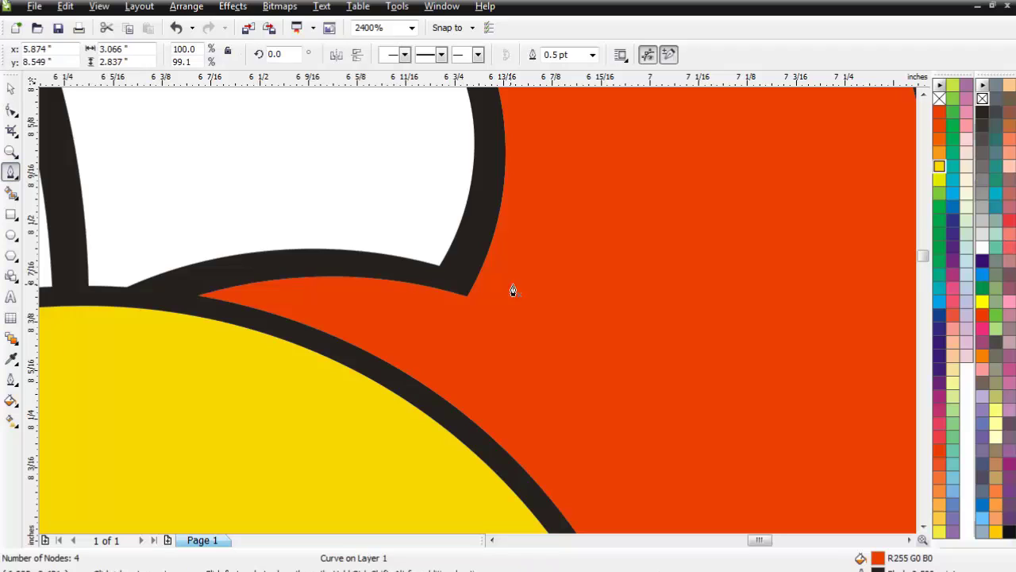
left_click(11, 110)
left_click(467, 298)
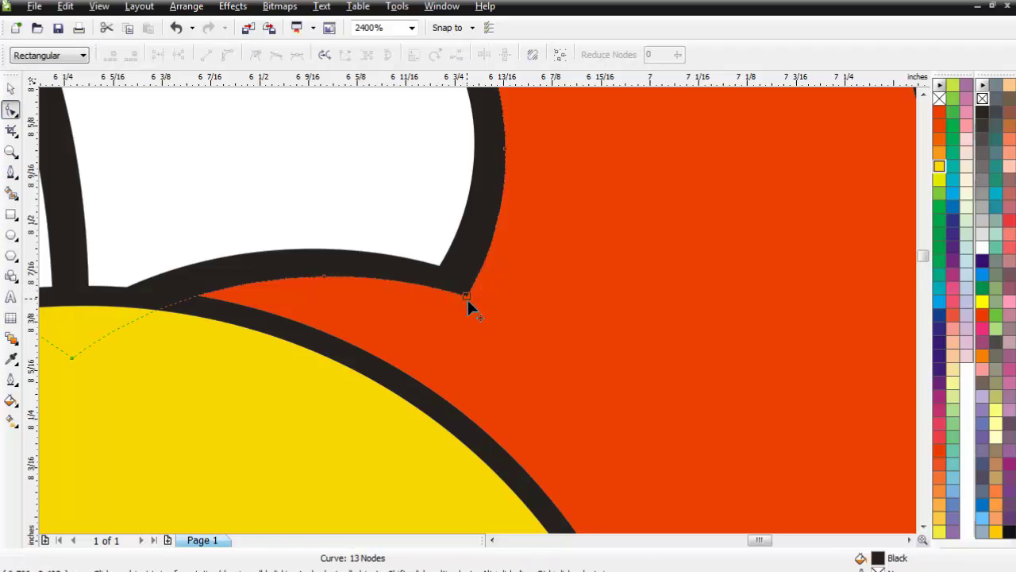
left_click(462, 299)
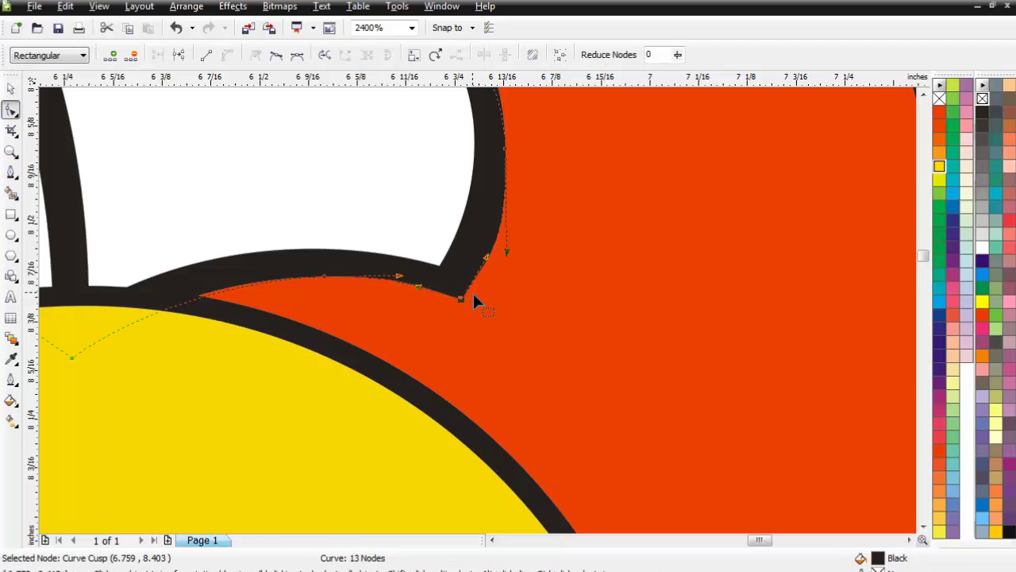
left_click_drag(463, 299, 454, 290)
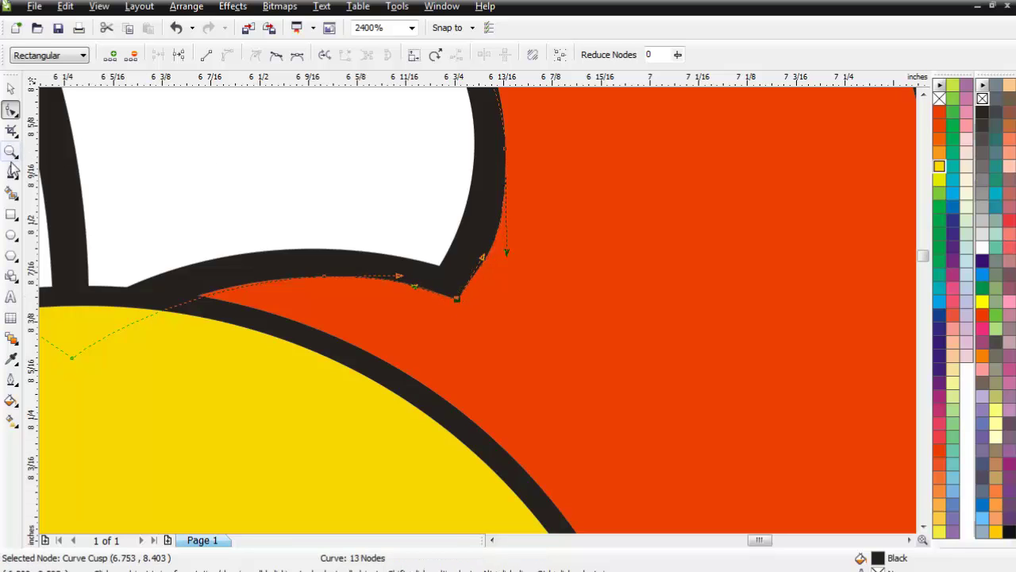
Draw a thin closed triangle about 0.46 by 0.189 inches pointing down-right from the right eye's outer corner, and pull its tip closer to the eye.
key("F5")
left_click(449, 300)
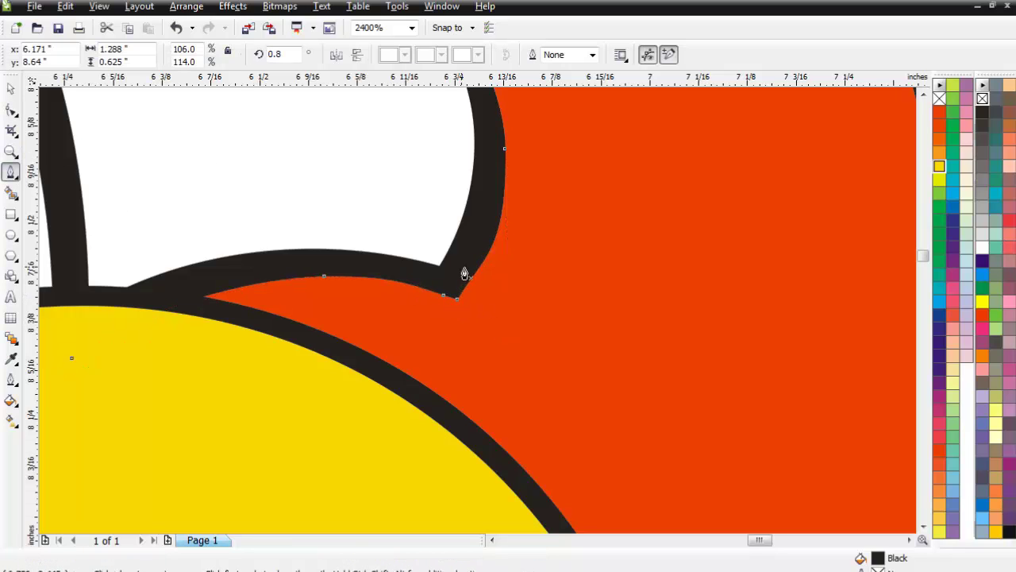
left_click(461, 268)
left_click(801, 413)
left_click(443, 295)
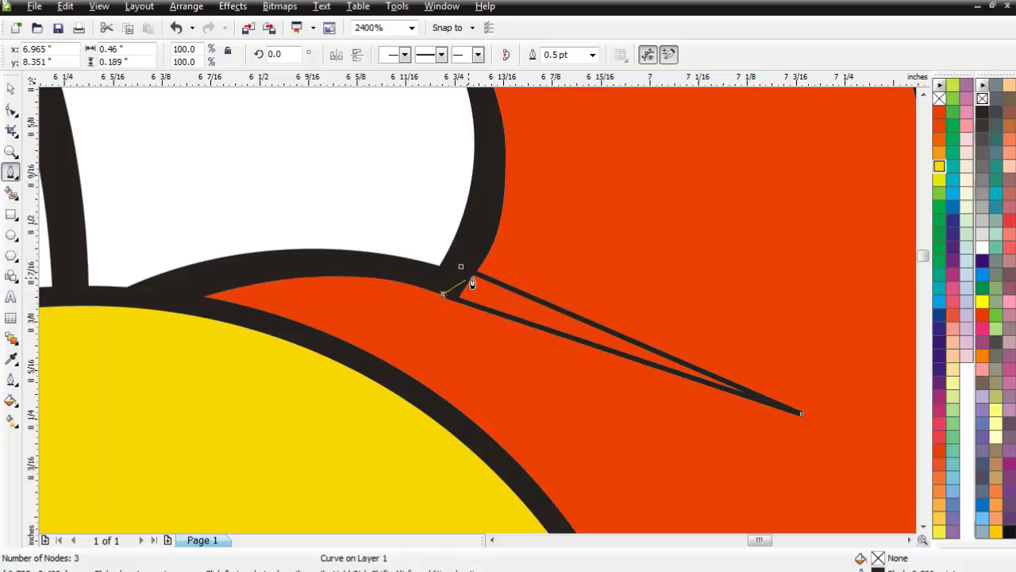
left_click(13, 112)
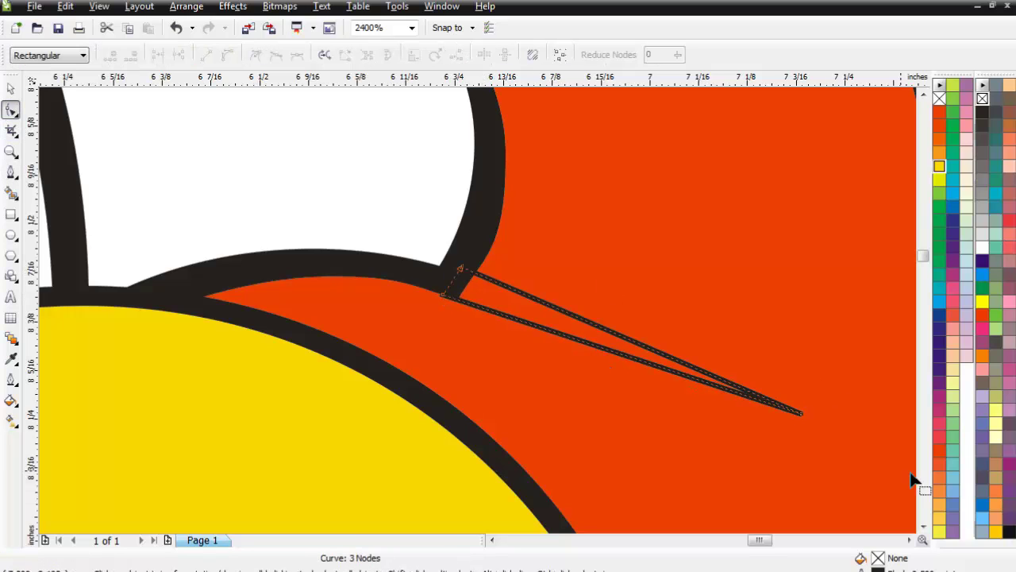
left_click_drag(800, 418, 682, 375)
Convert the right spike to curves, bow both edges upward and lower its tip, forming a tapered shape about 0.29 by 0.161 inches.
left_click_drag(747, 417, 340, 181)
left_click(487, 294)
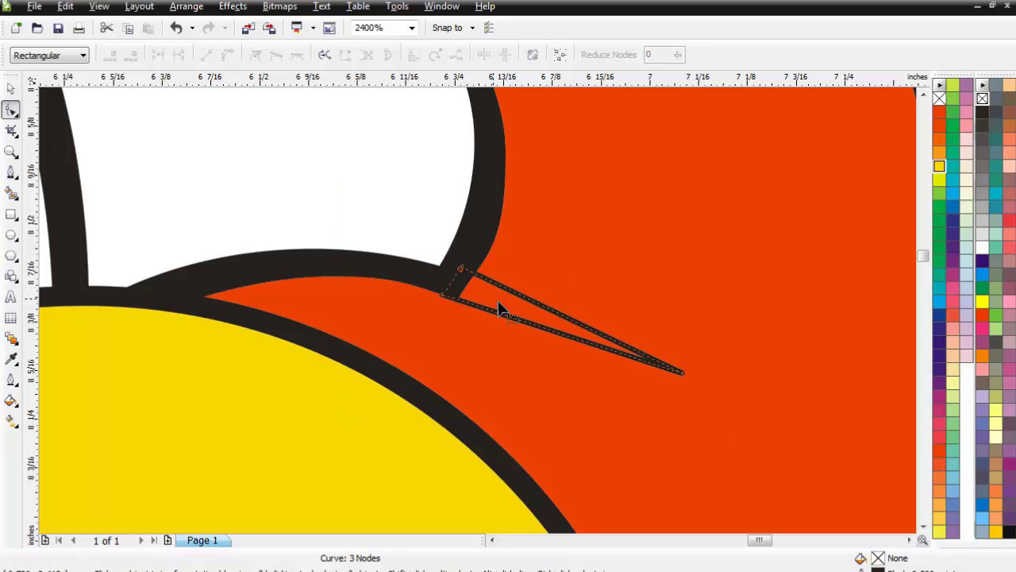
left_click(678, 375)
left_click_drag(612, 341, 618, 315)
left_click(459, 271)
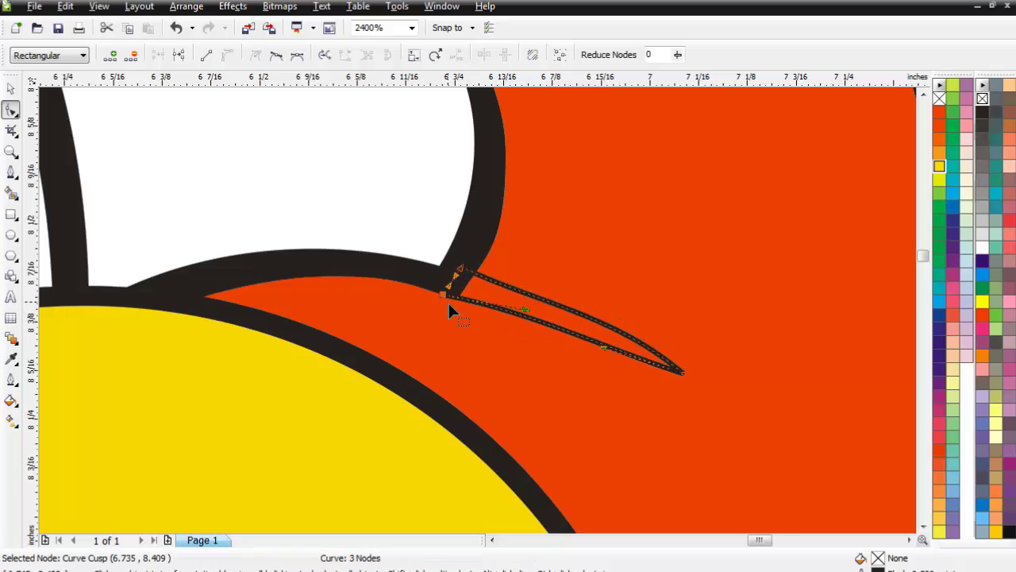
left_click_drag(540, 307, 544, 286)
left_click_drag(682, 375, 669, 391)
left_click_drag(602, 330, 608, 323)
left_click_drag(590, 368, 598, 357)
Fill the right spike with black and remove its outline.
left_click(11, 88)
left_click(982, 113)
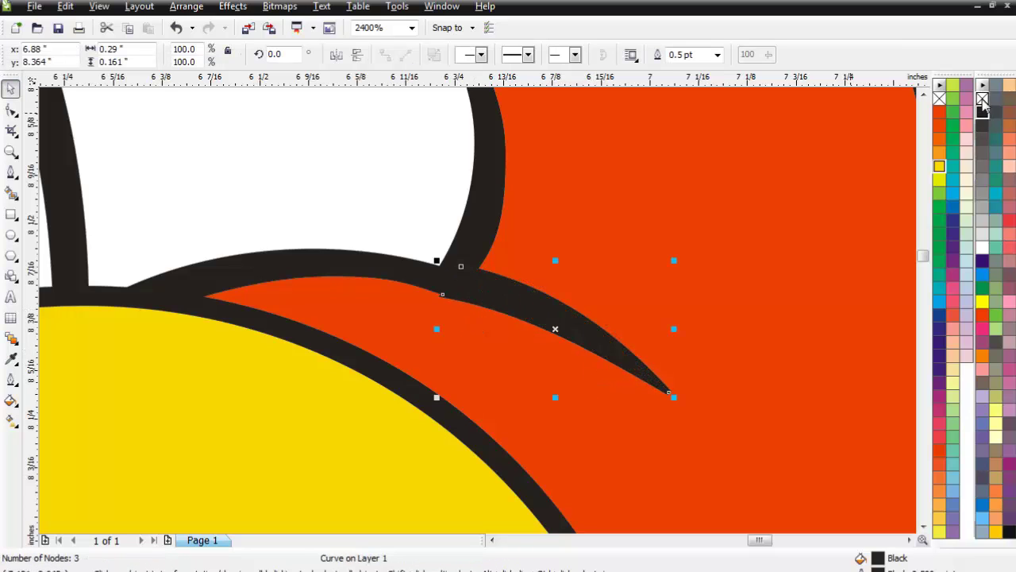
right_click(982, 98)
Slim the right spike by adjusting its edge handles and inner upper node, and move its tip to about 7.008, 8.263 inches.
left_click(12, 111)
left_click(442, 295)
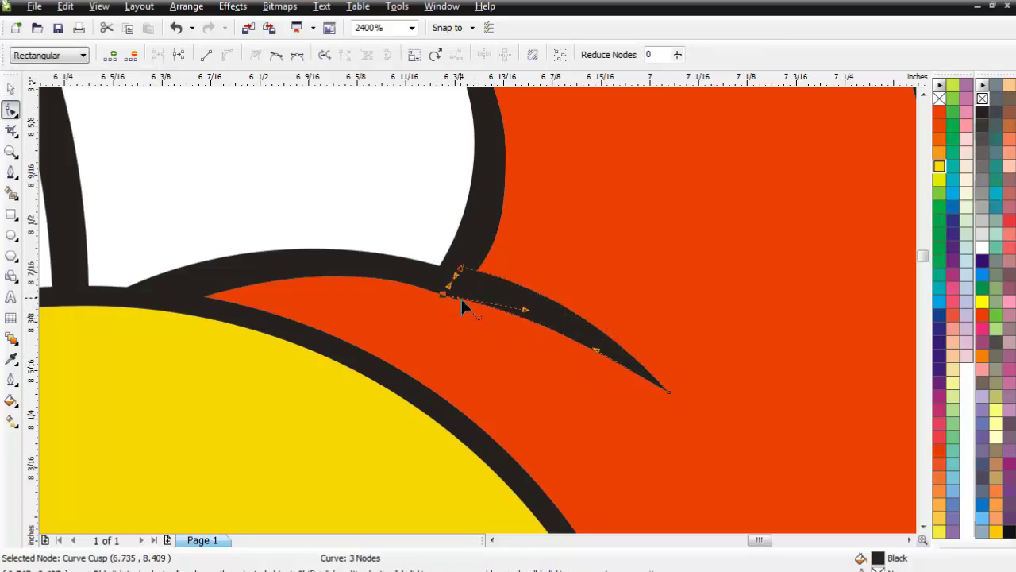
left_click_drag(668, 394, 663, 403)
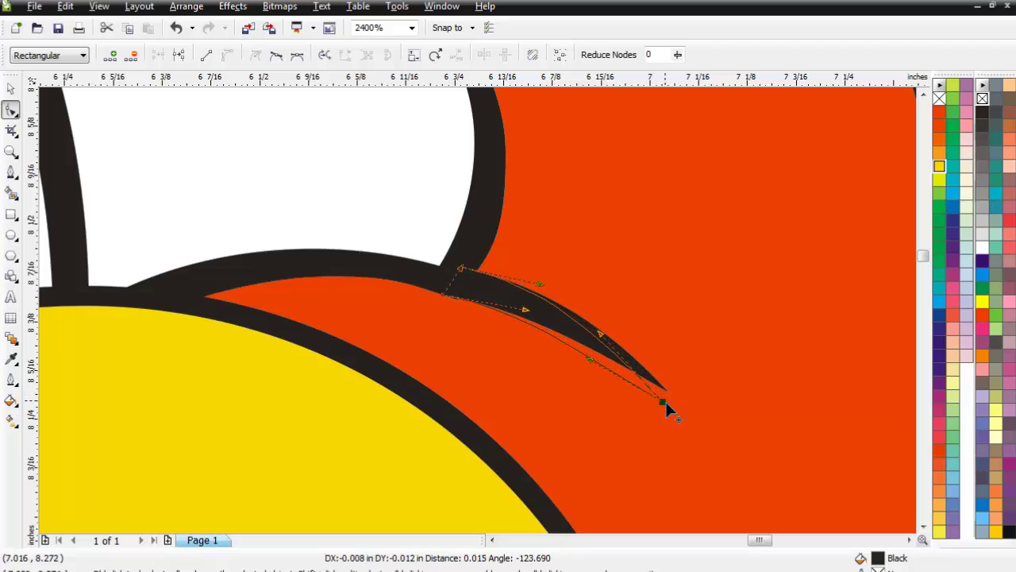
left_click(520, 320)
left_click(444, 293)
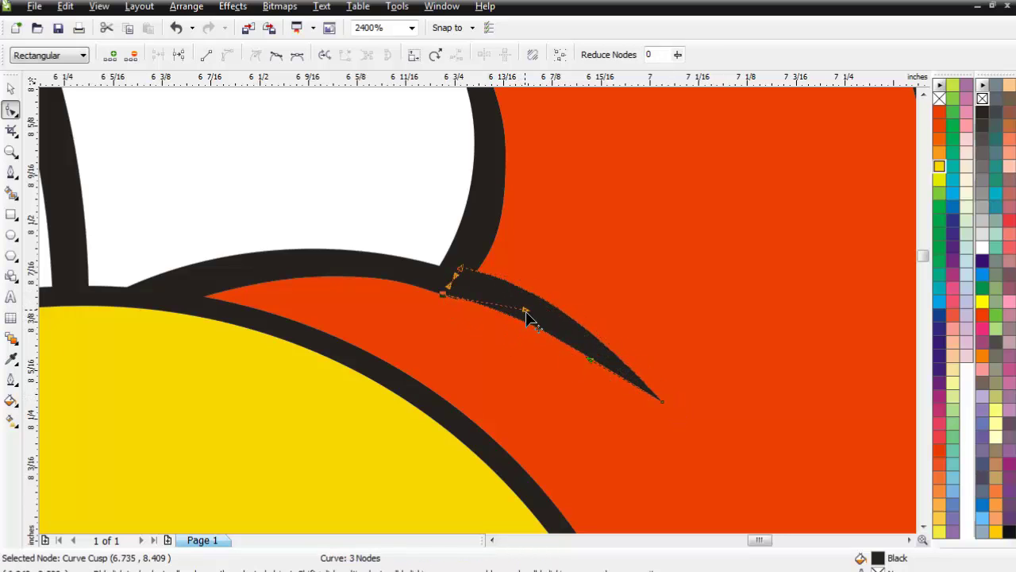
left_click_drag(526, 311, 524, 320)
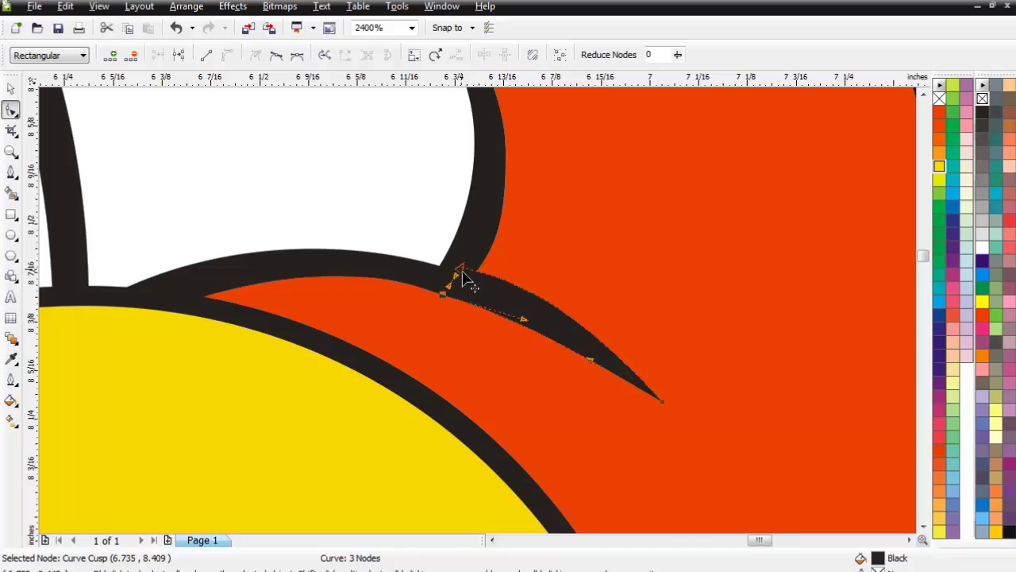
left_click_drag(464, 281, 449, 277)
left_click_drag(531, 291, 531, 294)
left_click_drag(656, 397, 658, 410)
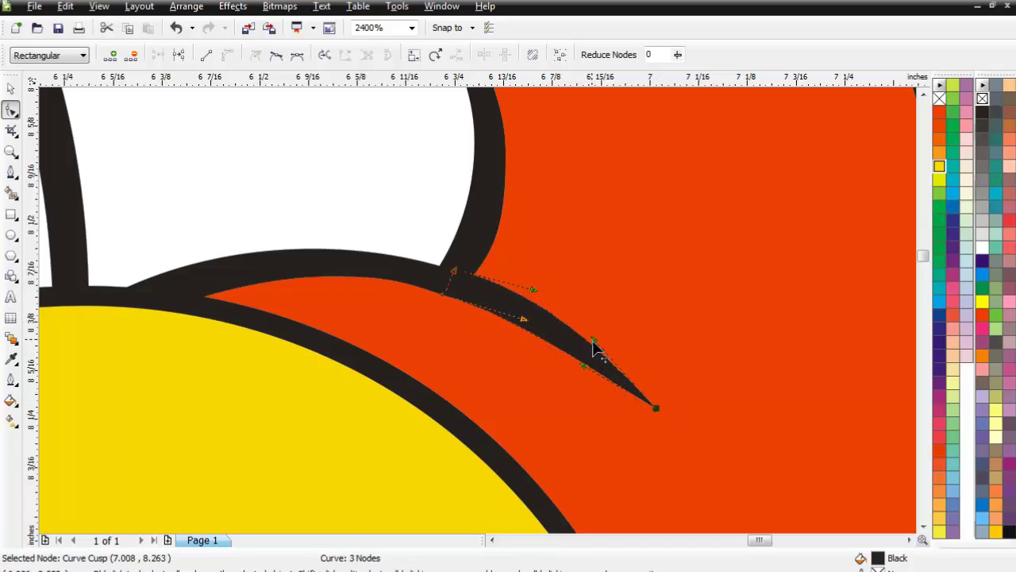
Refine the right spike's upper and lower edge curves with their handles so it tapers smoothly from the eye to the tip.
left_click_drag(596, 344, 594, 358)
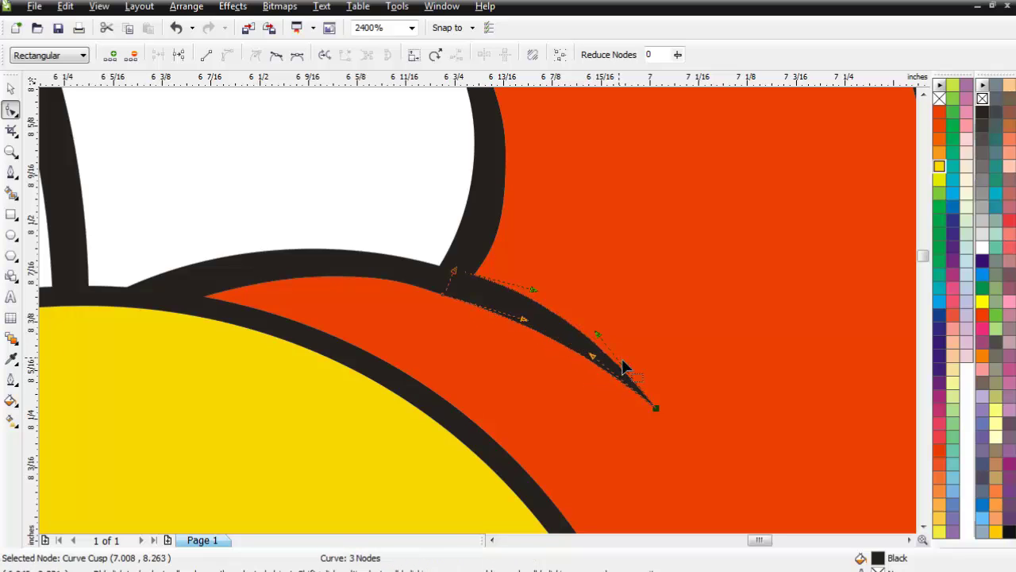
left_click(684, 367)
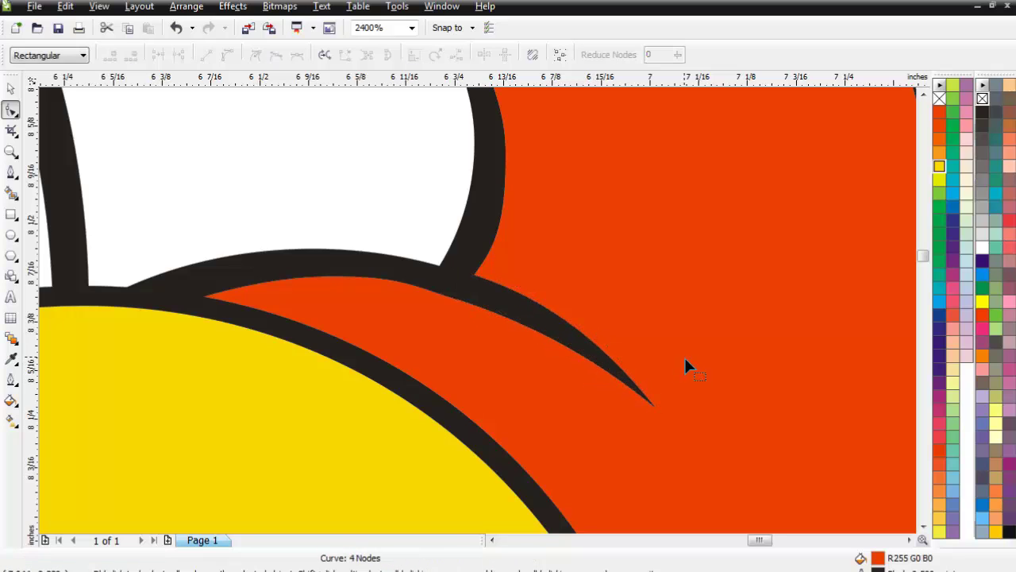
left_click(654, 408)
left_click(653, 407)
left_click_drag(598, 342, 582, 336)
left_click(610, 277)
left_click(459, 274)
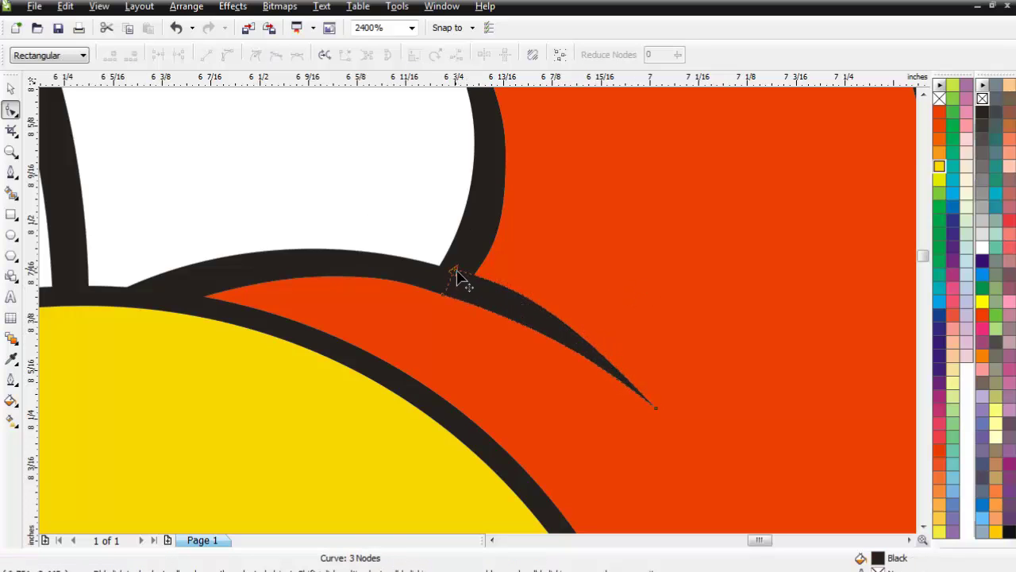
left_click_drag(529, 295, 535, 290)
left_click(535, 291)
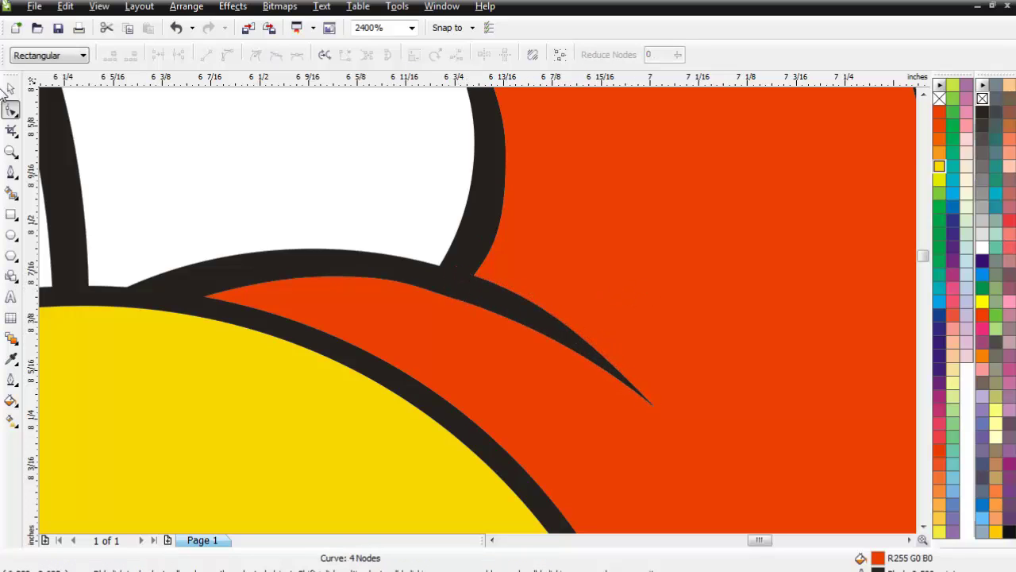
left_click(10, 88)
scroll(470, 248, "down", 2)
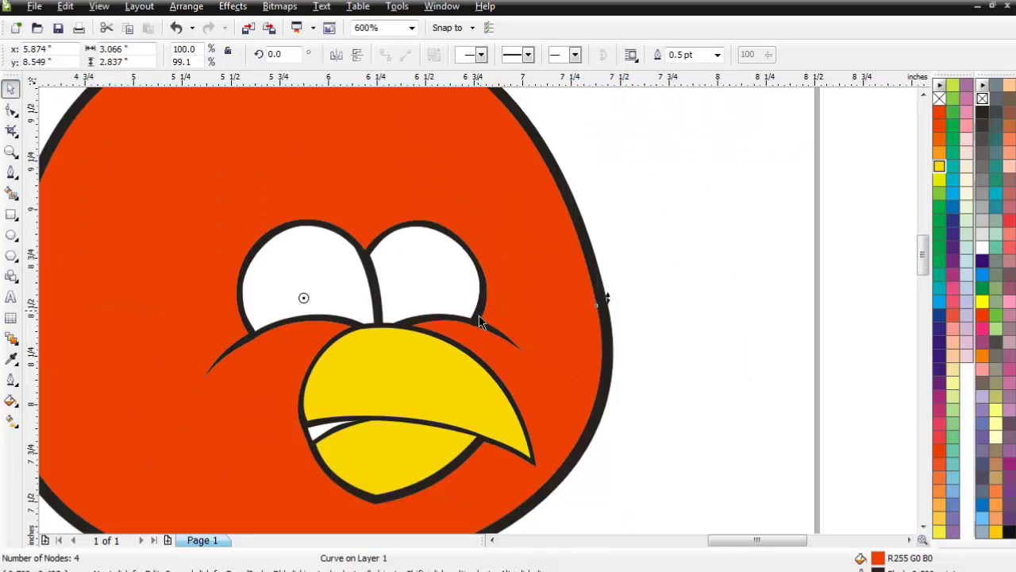
left_click(717, 405)
Draw a small ellipse about 0.172 by 0.196 inches inside the left eye as its pupil.
scroll(480, 323, "down", 1)
scroll(480, 323, "up", 1)
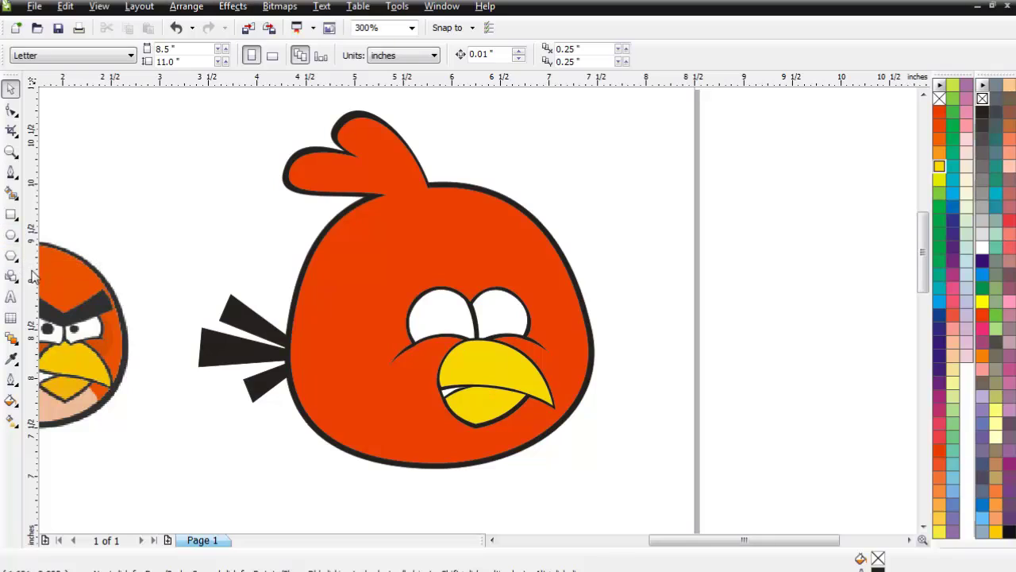
left_click(11, 235)
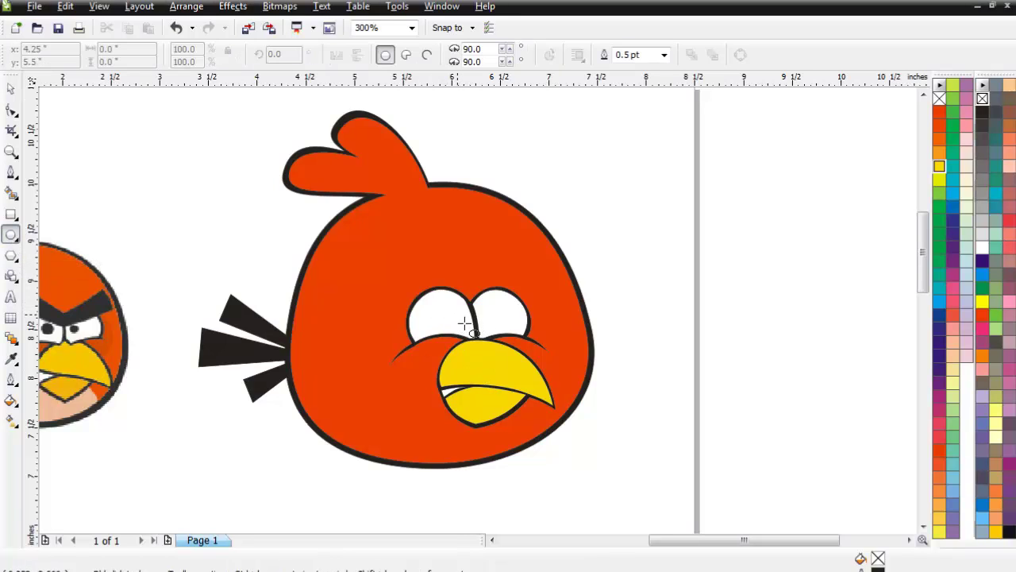
mouse_move(457, 320)
left_mouse_down()
mouse_move(473, 337)
mouse_move(464, 332)
left_mouse_up()
left_click(11, 89)
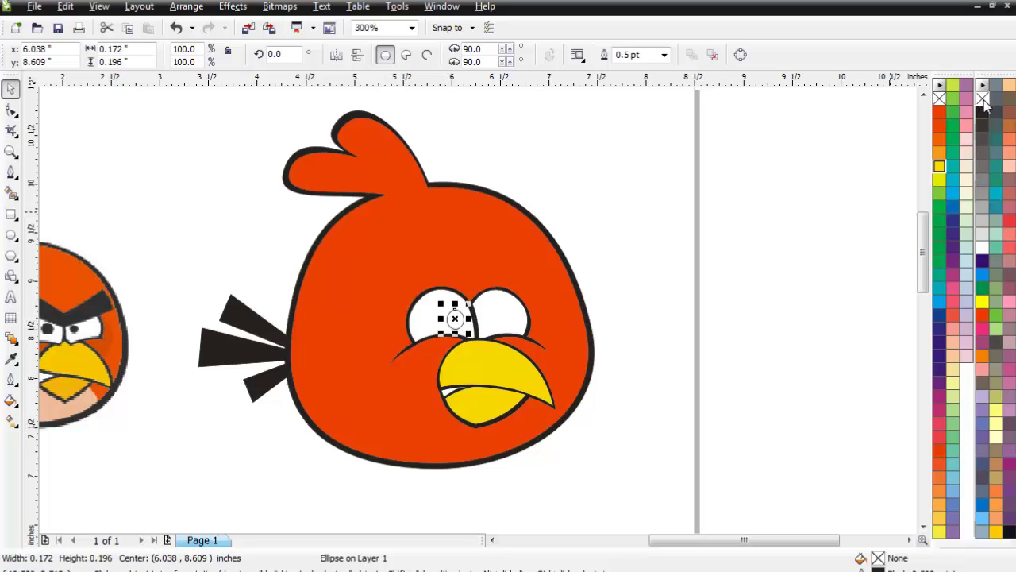
Fill the left pupil with black, remove its outline, and place a copy in the right eye at about 6.373, 8.633 inches.
left_click(983, 112)
right_click(982, 99)
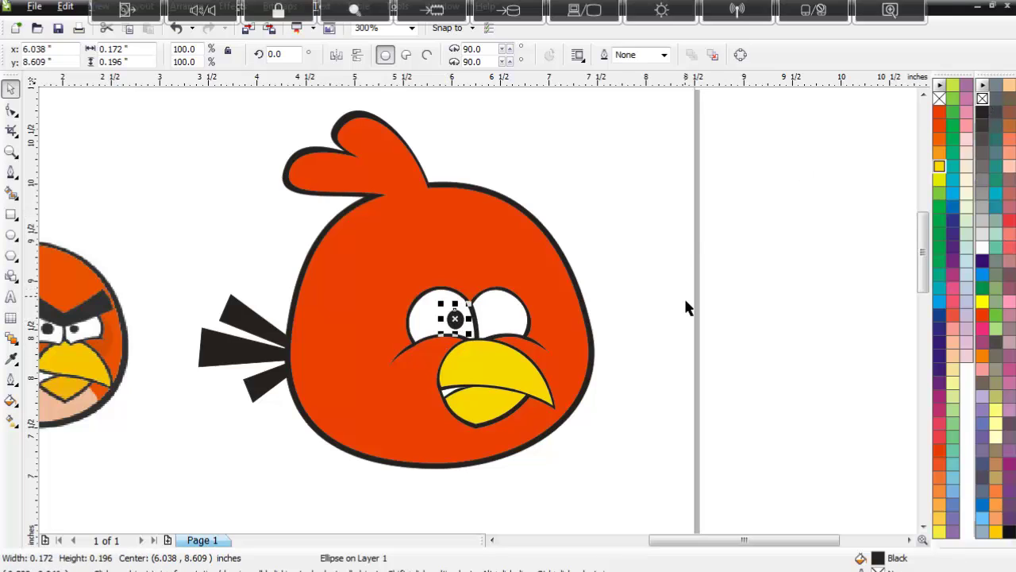
left_click_drag(470, 326, 502, 326)
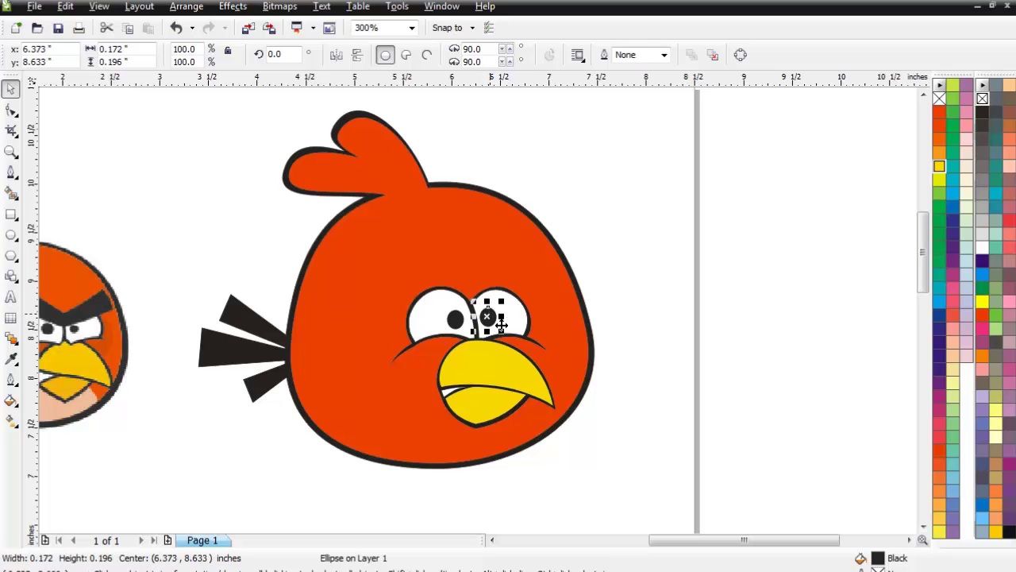
left_click(633, 264)
Draw a closed six-point V-shaped outline over the tops of both eyes as the joined eyebrows, meeting between the eyes.
left_click(11, 171)
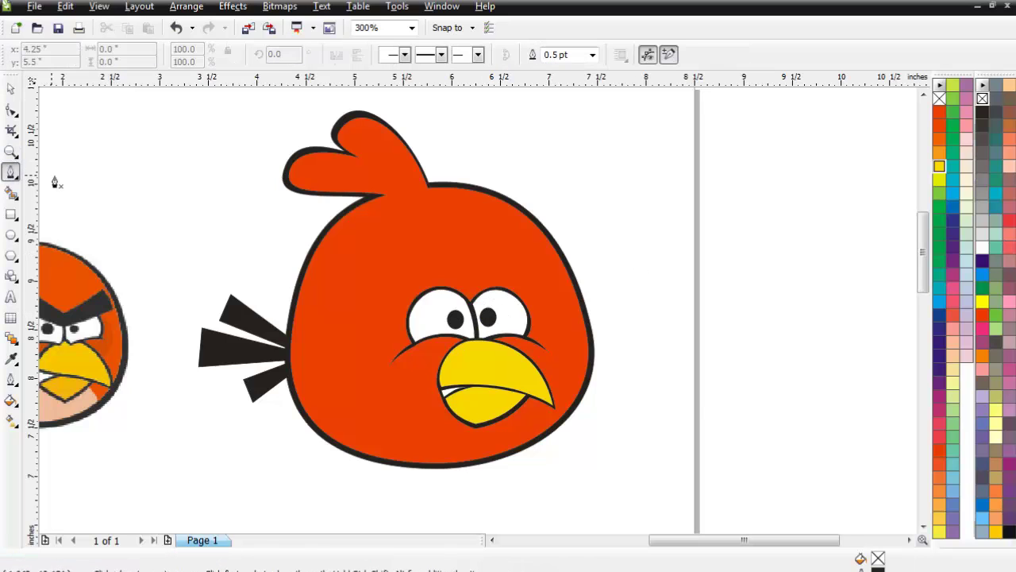
key("F3")
scroll(592, 350, "up", 2)
left_click_drag(774, 540, 760, 541)
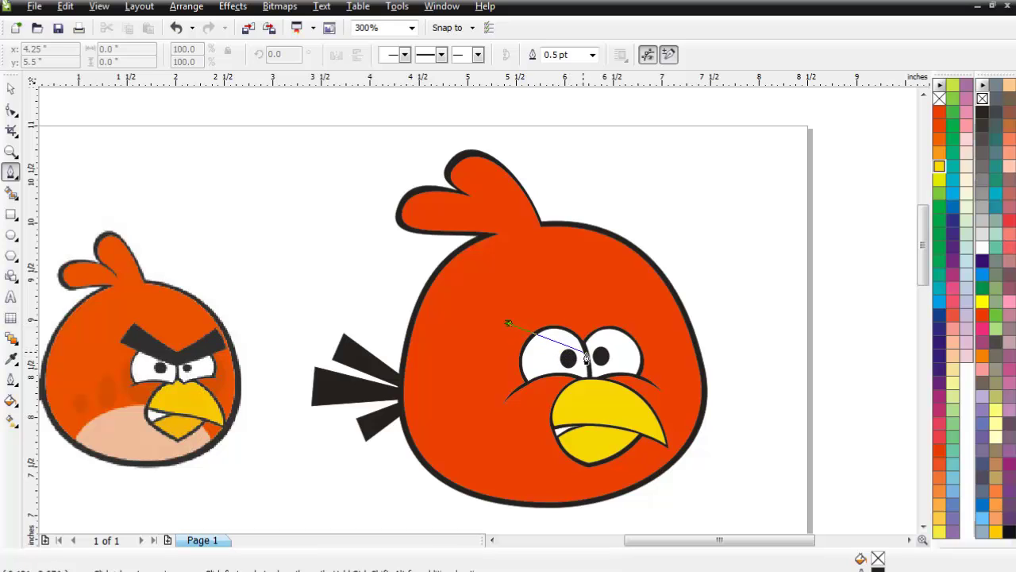
left_click_drag(588, 352, 662, 330)
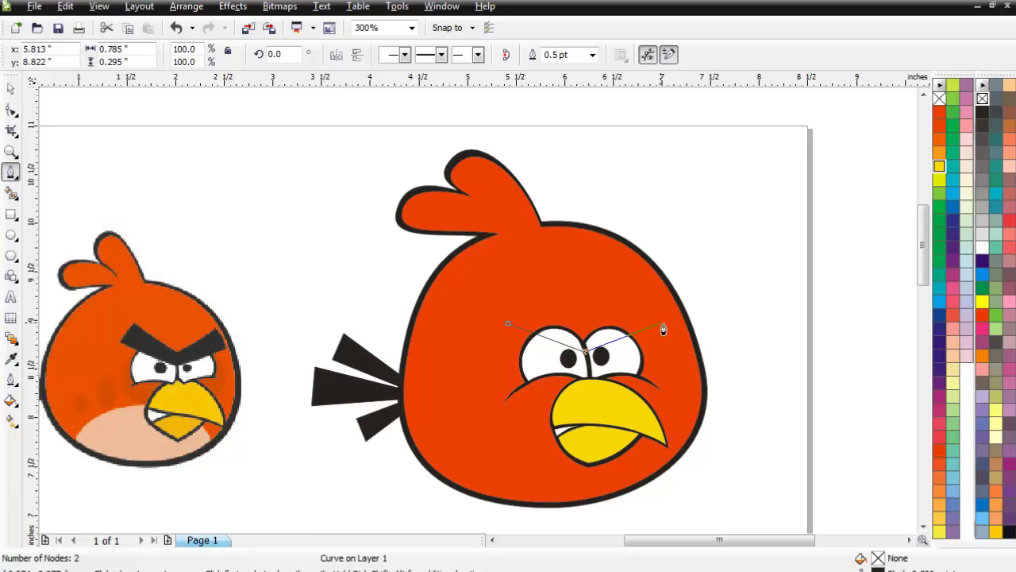
left_click(660, 326)
left_click(641, 299)
left_click(585, 338)
left_click(522, 295)
left_click(509, 326)
Convert the eyebrow segments to curves and pull the left brow's lower outer corner outward, making the shape about 1.62 by 0.589 inches.
left_click(11, 110)
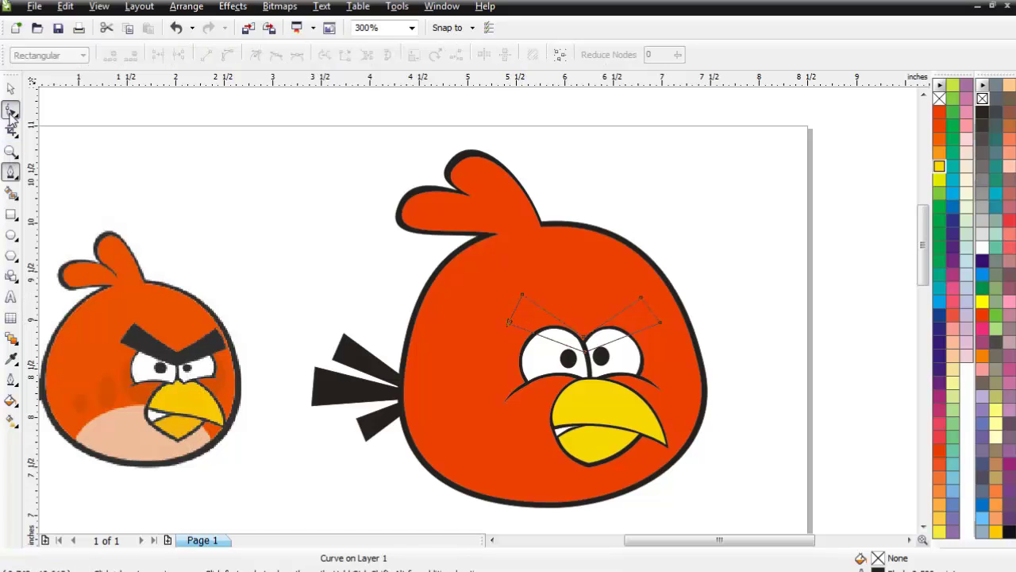
left_click_drag(759, 351, 490, 278)
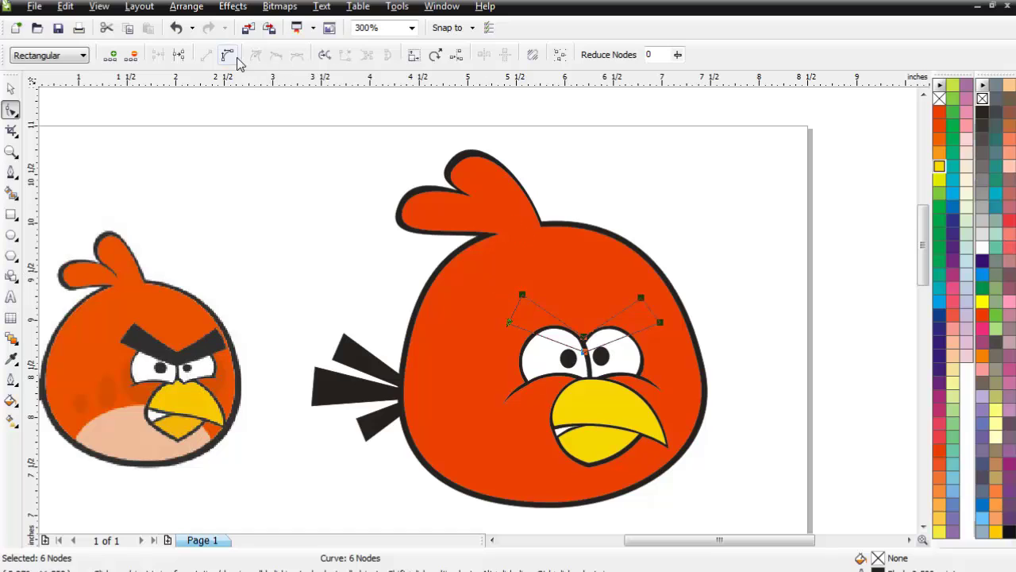
left_click_drag(507, 325, 518, 302)
left_click(523, 295)
left_click(672, 209)
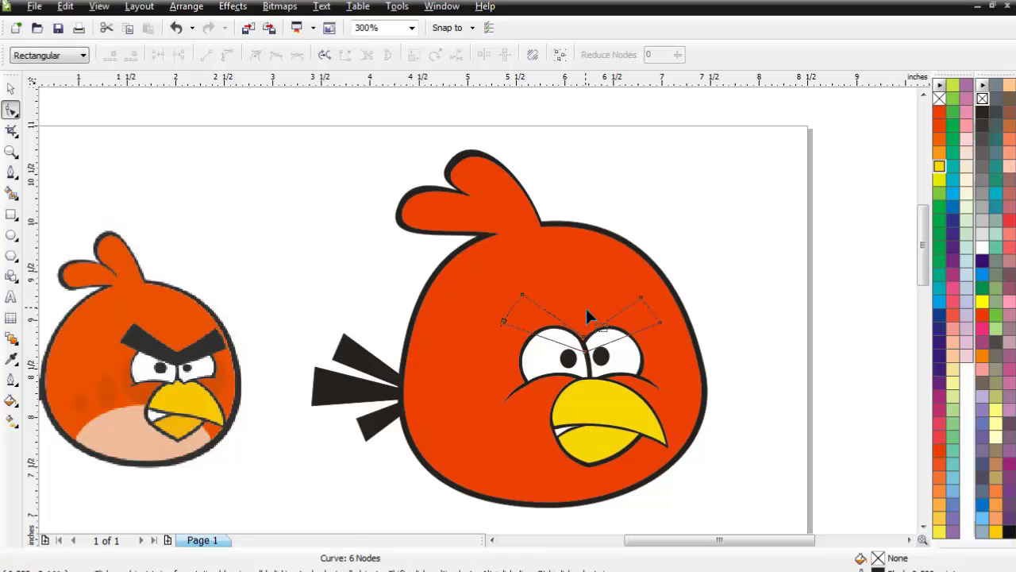
Fill the V-shaped eyebrows with black.
left_click(11, 89)
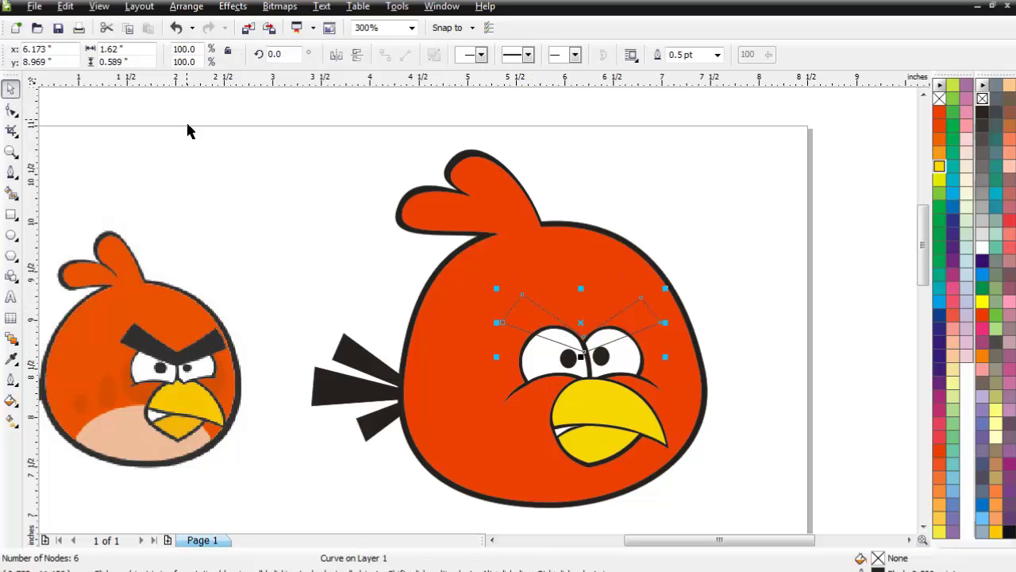
left_click(984, 116)
left_click(767, 190)
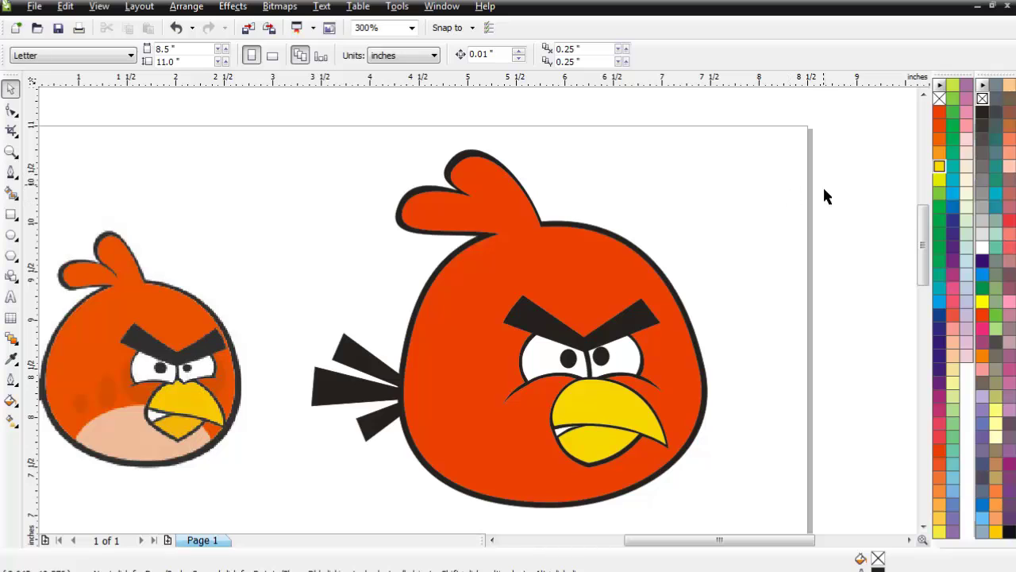
Draw a belly ellipse about 2.716 inches wide over the lower body, stretch it to about 2.045 inches high and center it near 5.706, 6.997.
left_click(12, 234)
left_click_drag(673, 526, 426, 419)
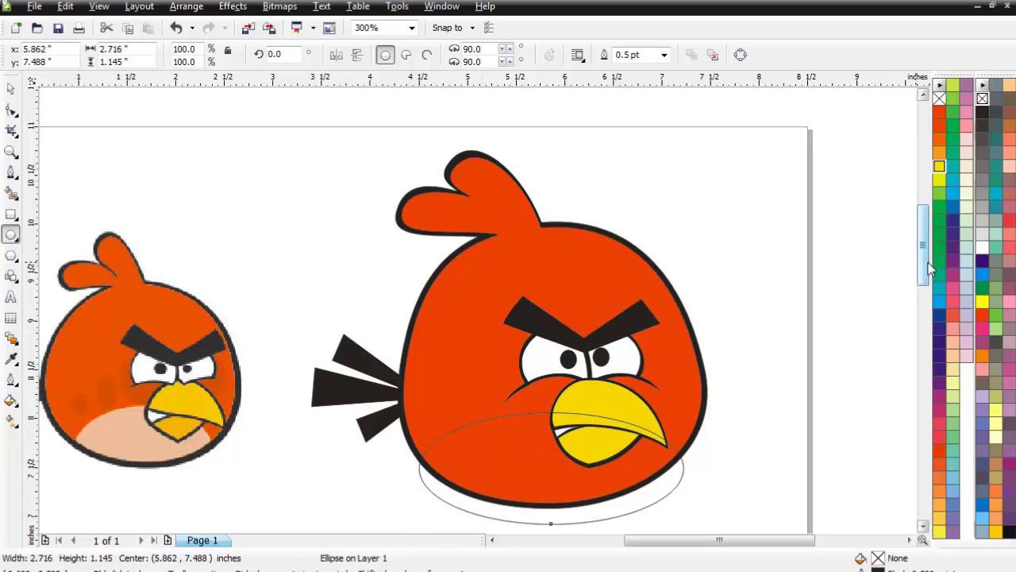
scroll(910, 266, "down", 1)
key("space")
left_click_drag(550, 483, 564, 499)
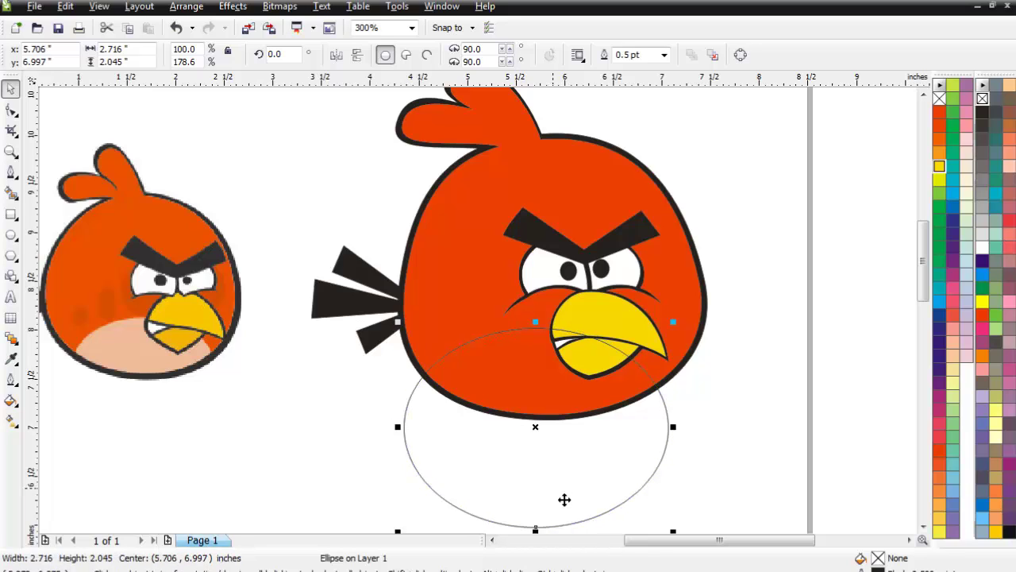
Remove the belly ellipse's outline and fill it with light peach, C:0 M:19 Y:19 K:0.
left_click(983, 247)
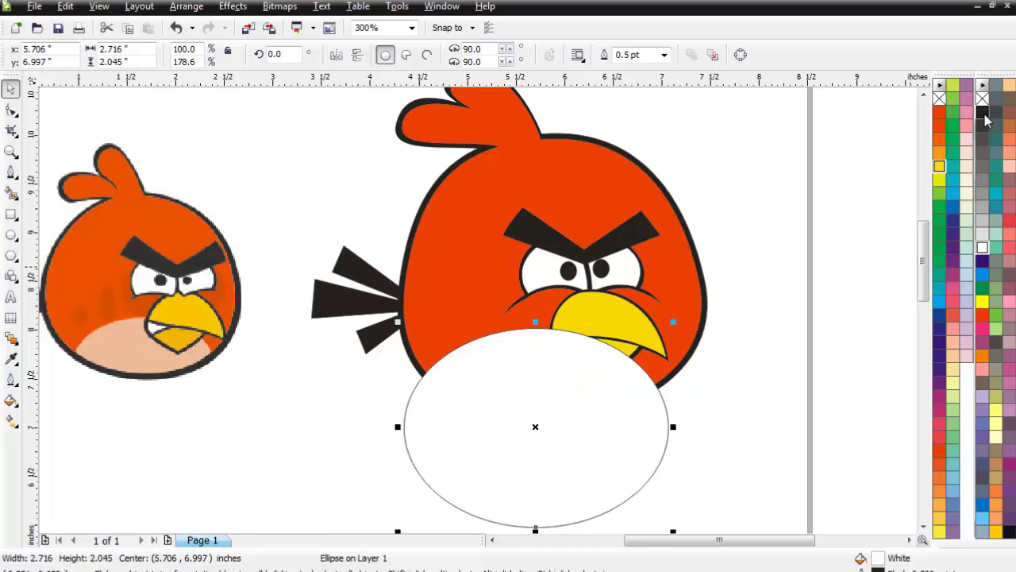
right_click(983, 98)
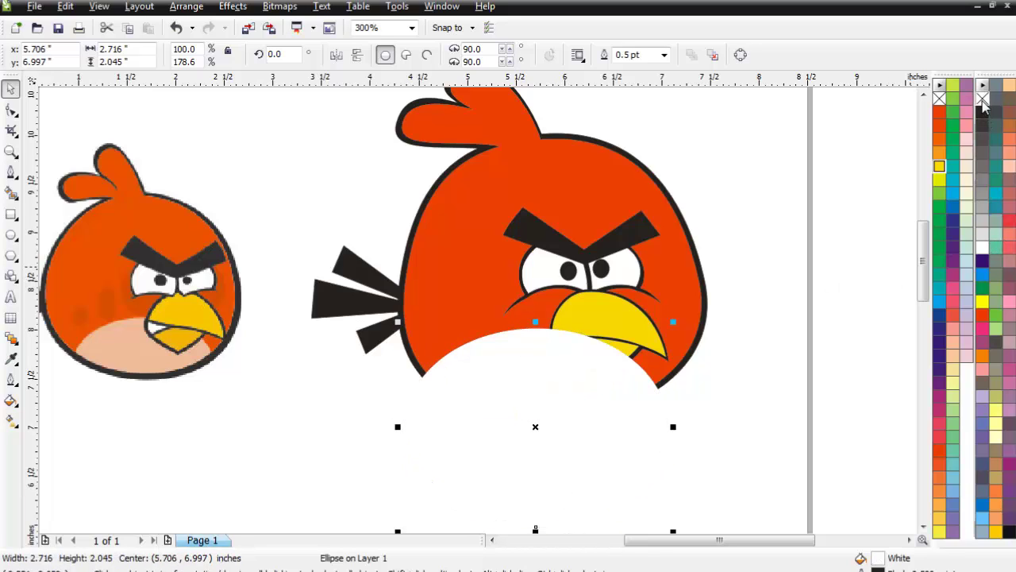
left_click(939, 117)
left_click(939, 117, "ctrl")
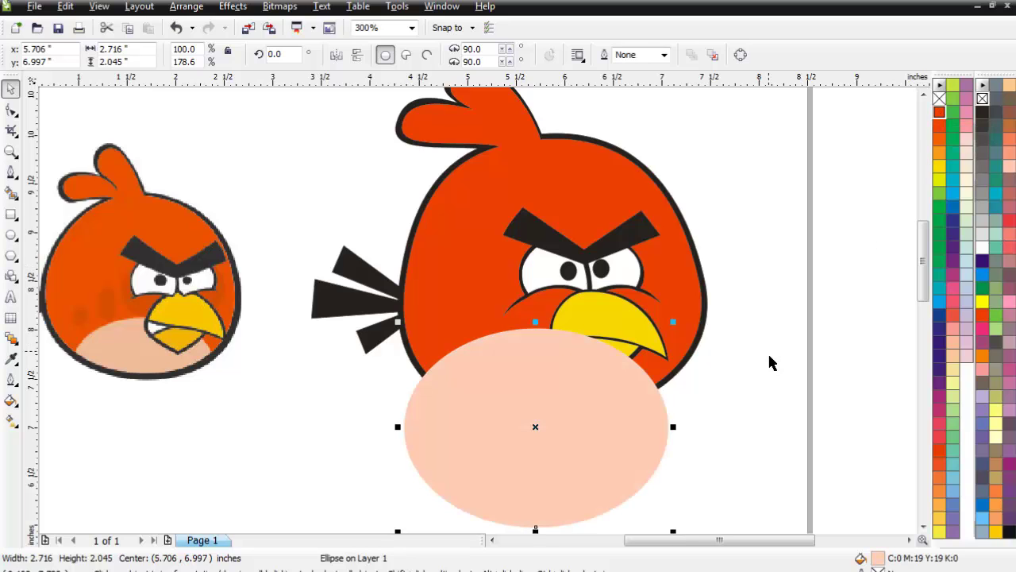
PowerClip the peach ellipse inside the red body shape.
left_click(233, 7)
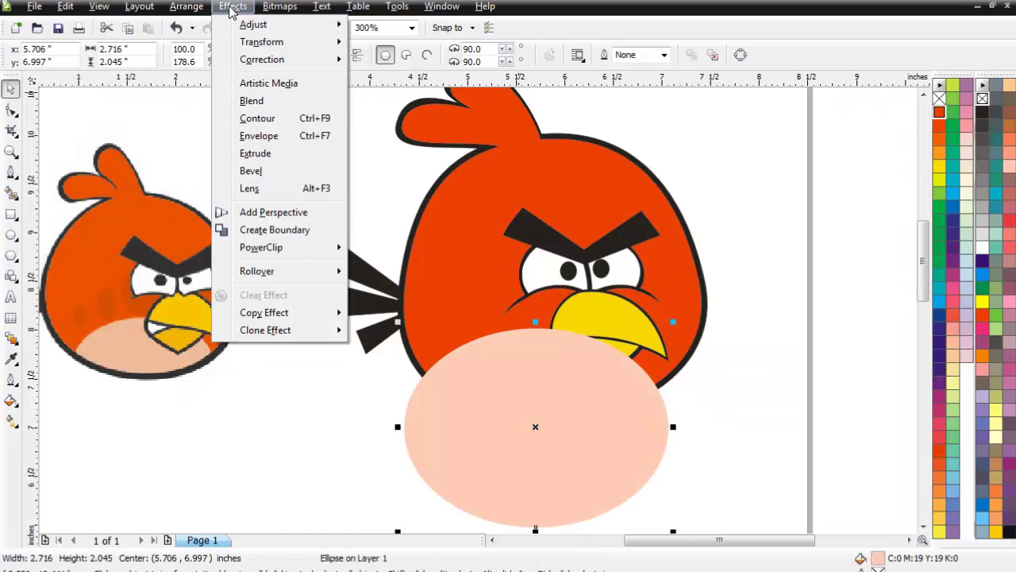
mouse_move(288, 249)
left_click(385, 249)
left_click(445, 306)
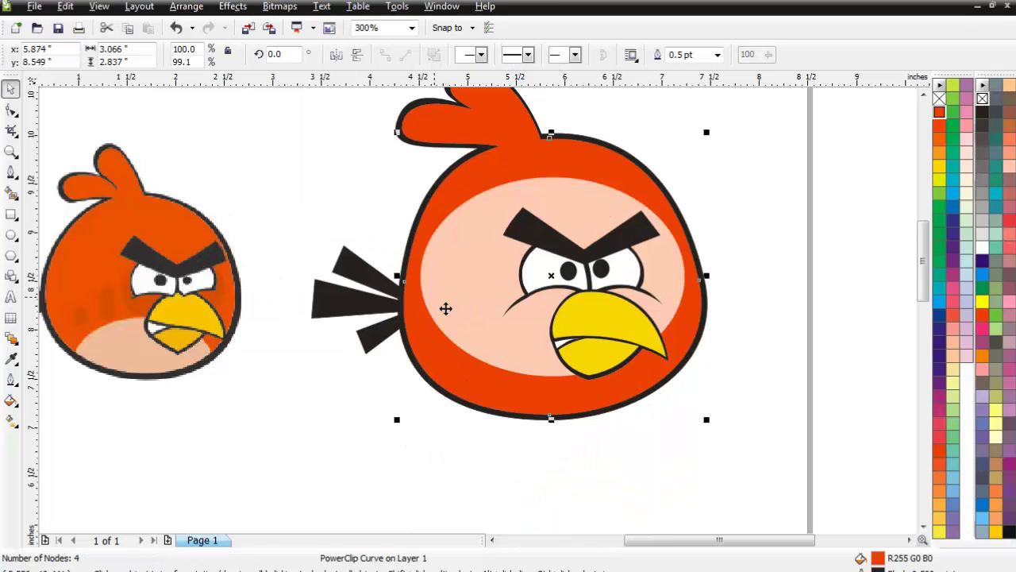
Edit the body's PowerClip contents, move the peach ellipse down to about 5.808, 7.159 inches, and finish editing.
left_click(233, 7)
mouse_move(289, 247)
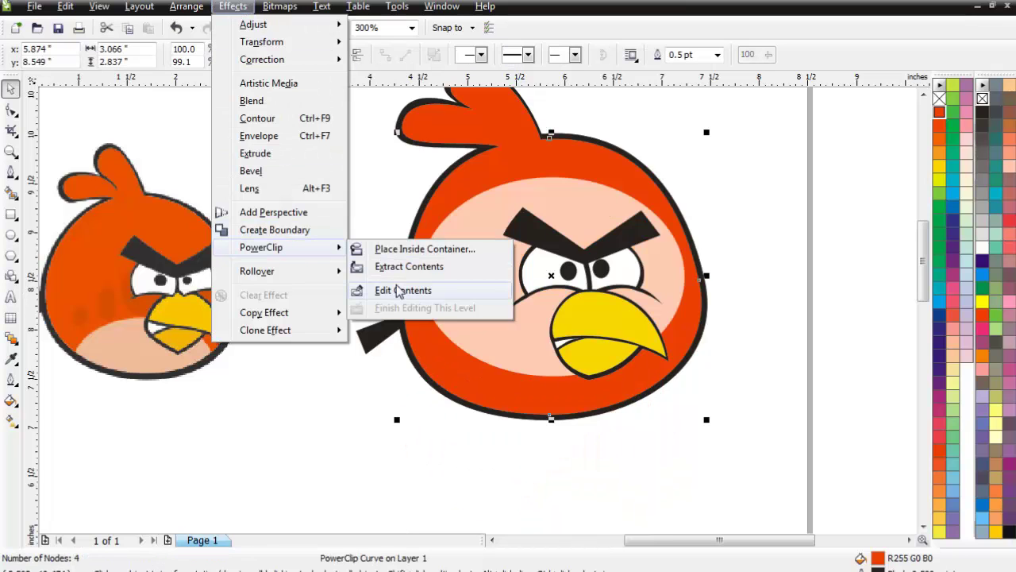
left_click(385, 290)
left_click_drag(469, 291, 492, 444)
left_click(232, 6)
mouse_move(317, 257)
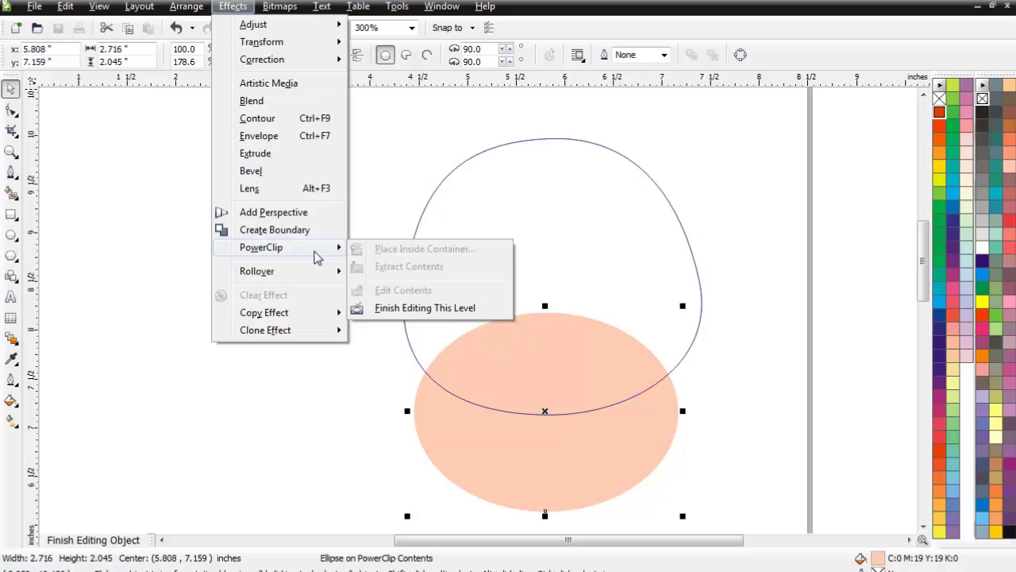
left_click(440, 314)
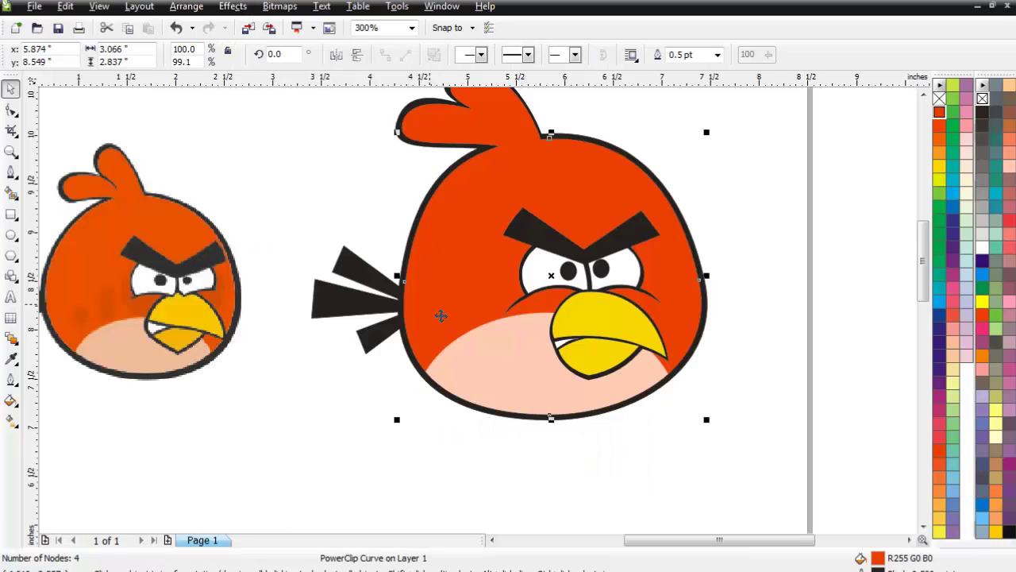
Edit the body's PowerClip contents again, narrow the peach ellipse symmetrically to about 2.545 inches wide, and finish editing.
left_click(233, 6)
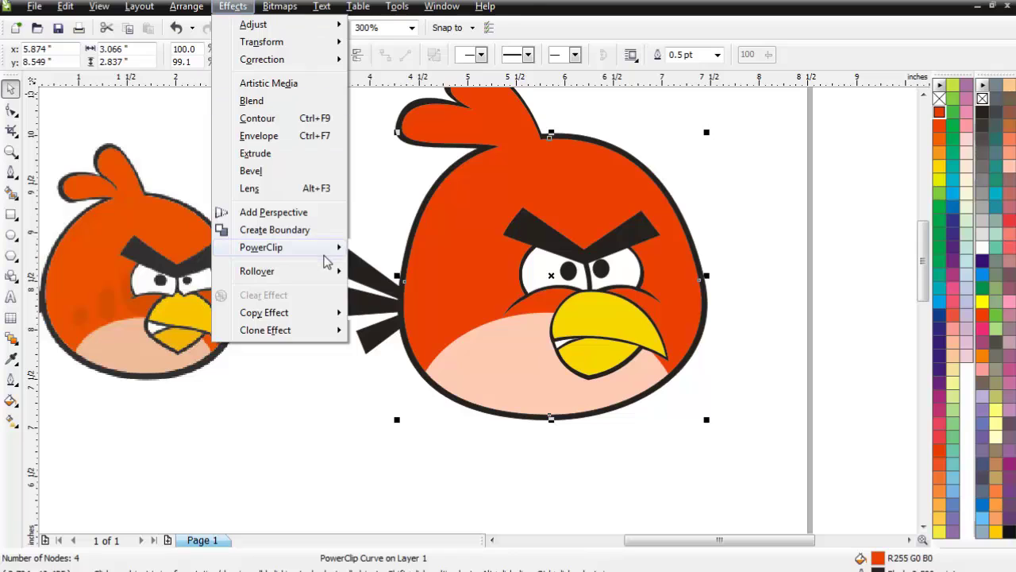
mouse_move(329, 258)
left_click(403, 291)
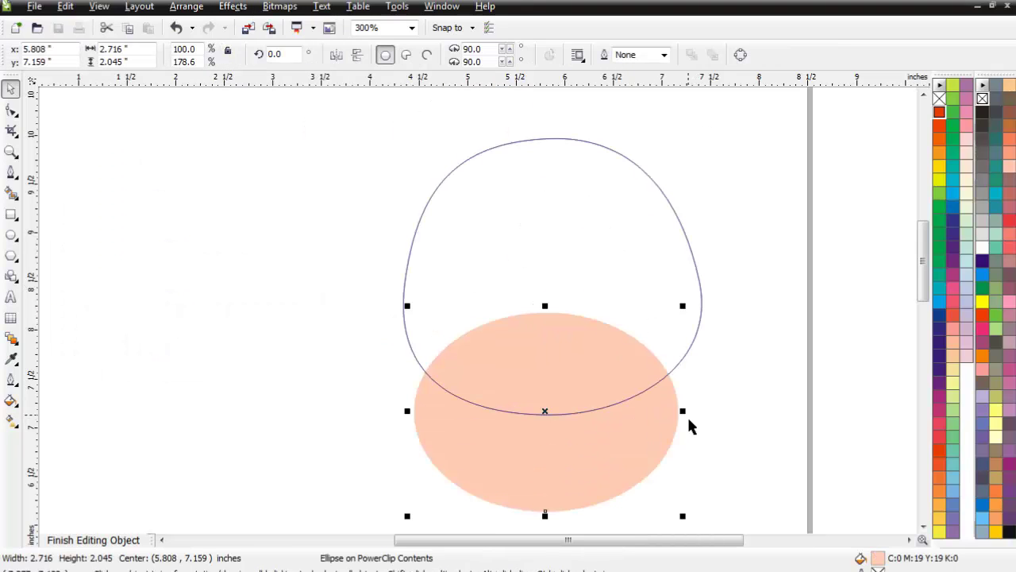
mouse_move(684, 412)
left_mouse_down()
mouse_move(685, 423)
mouse_move(678, 418)
left_mouse_up()
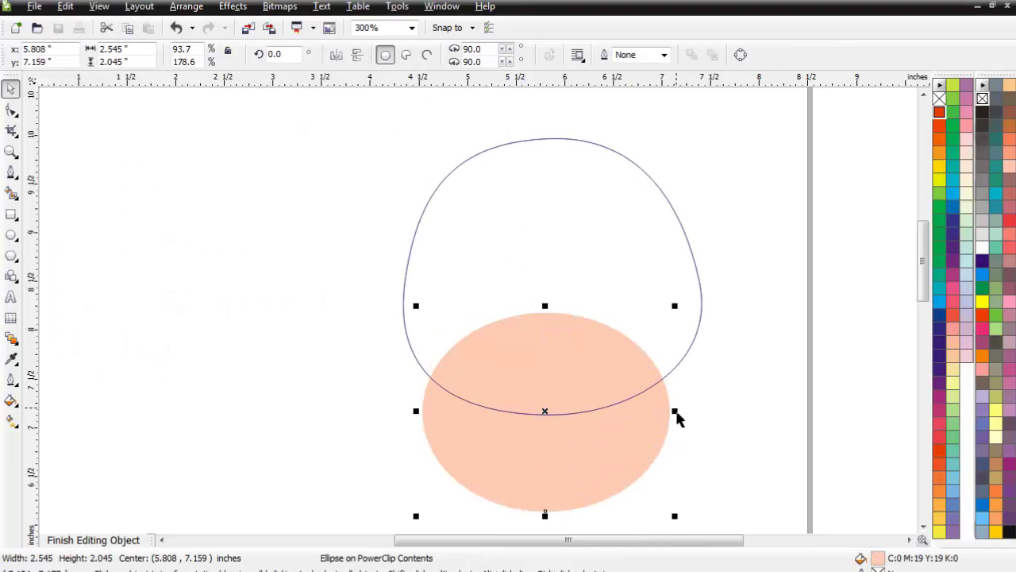
left_click(232, 7)
mouse_move(338, 250)
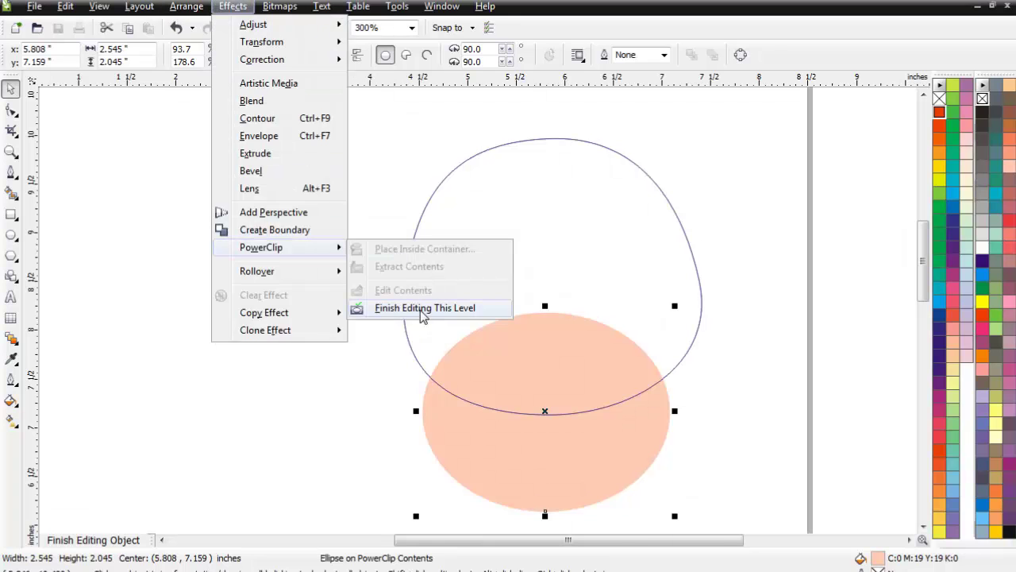
left_click(424, 310)
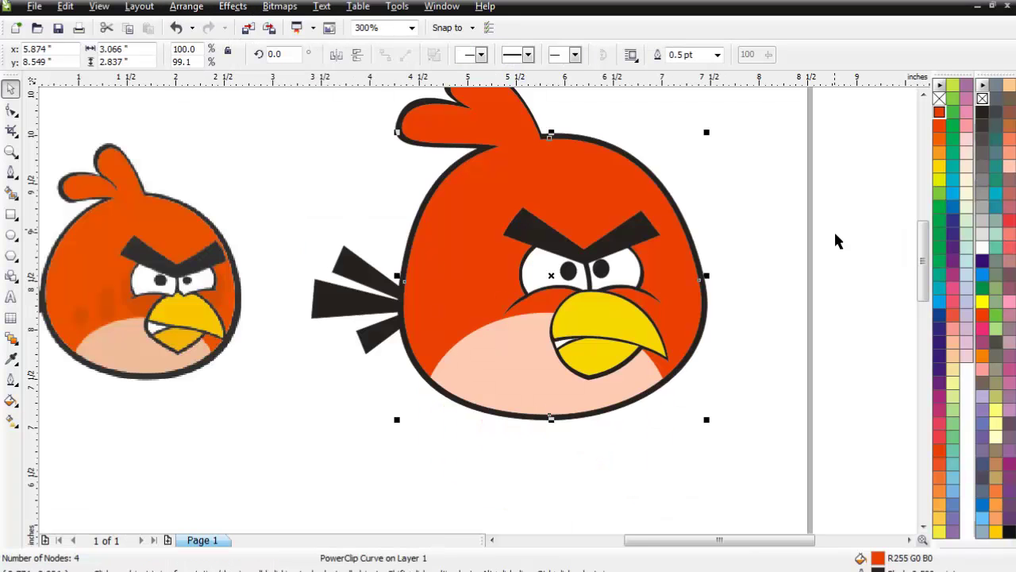
Select all the eye, eyebrow and beak objects and scale them up proportionally to about 106.5%.
left_click(772, 184)
left_click_drag(760, 421, 456, 162)
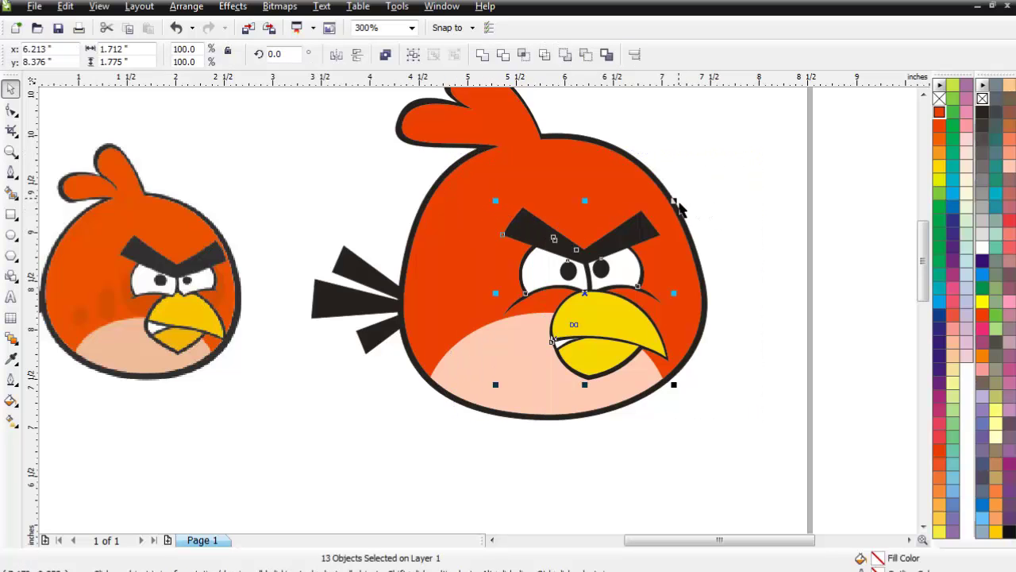
left_click_drag(674, 200, 695, 201)
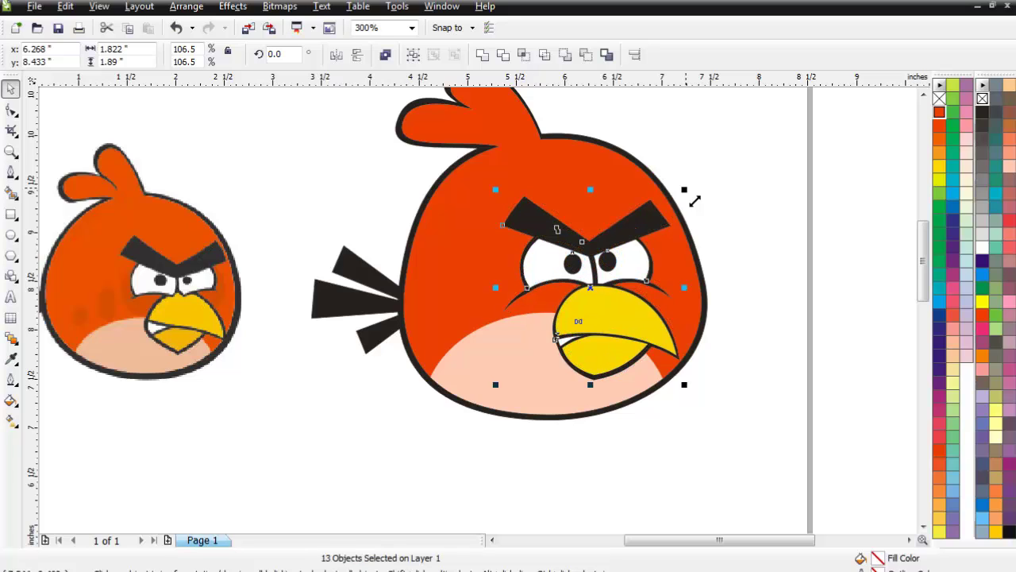
Draw an ellipse about 0.729 by 0.802 inches over the left eye, remove its outline and fill it dark red (R185 G0 B0).
left_click(746, 226)
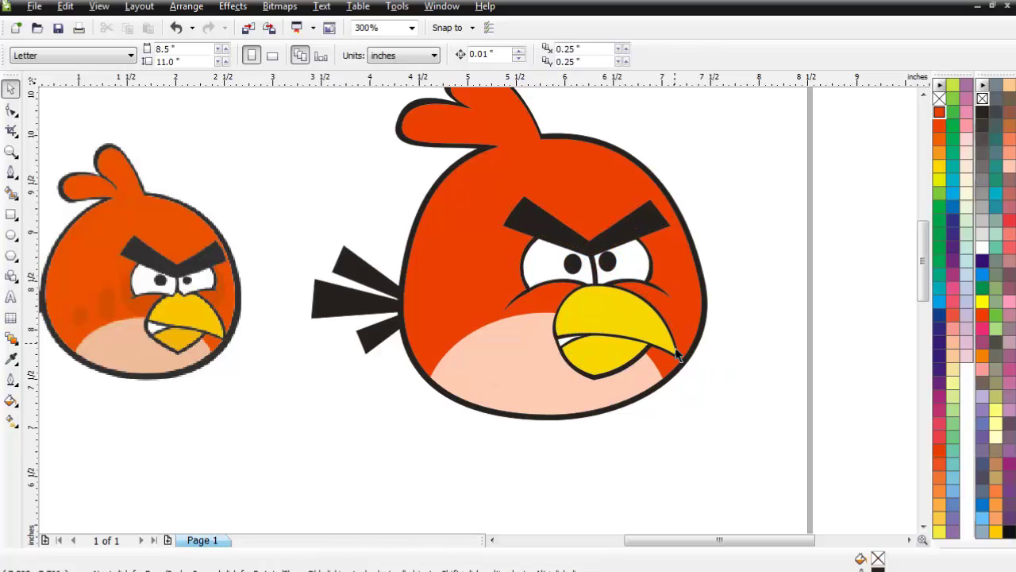
left_click(11, 238)
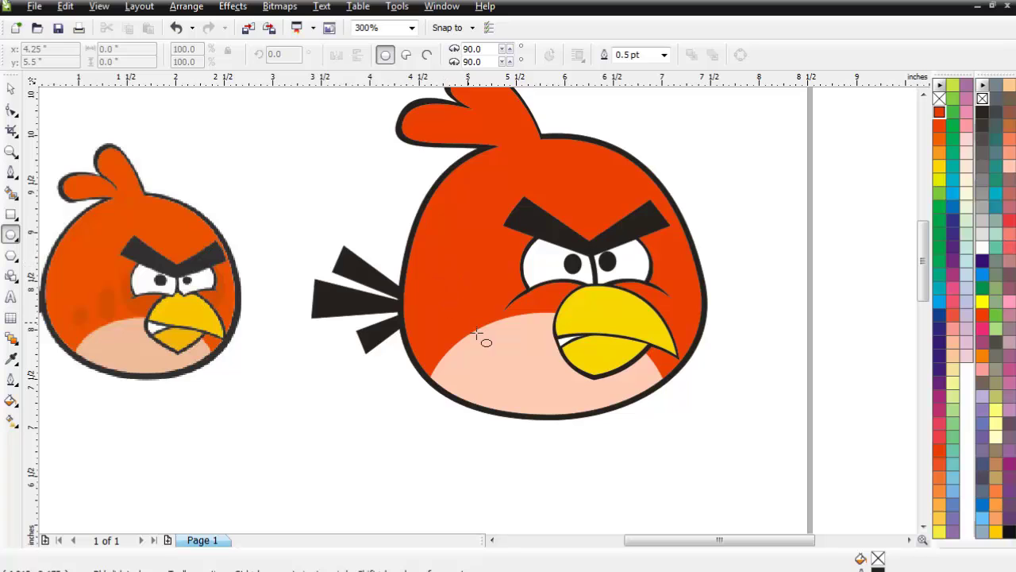
mouse_move(508, 252)
left_mouse_down()
mouse_move(571, 322)
mouse_move(566, 295)
mouse_move(502, 240)
left_mouse_up()
left_click(11, 89)
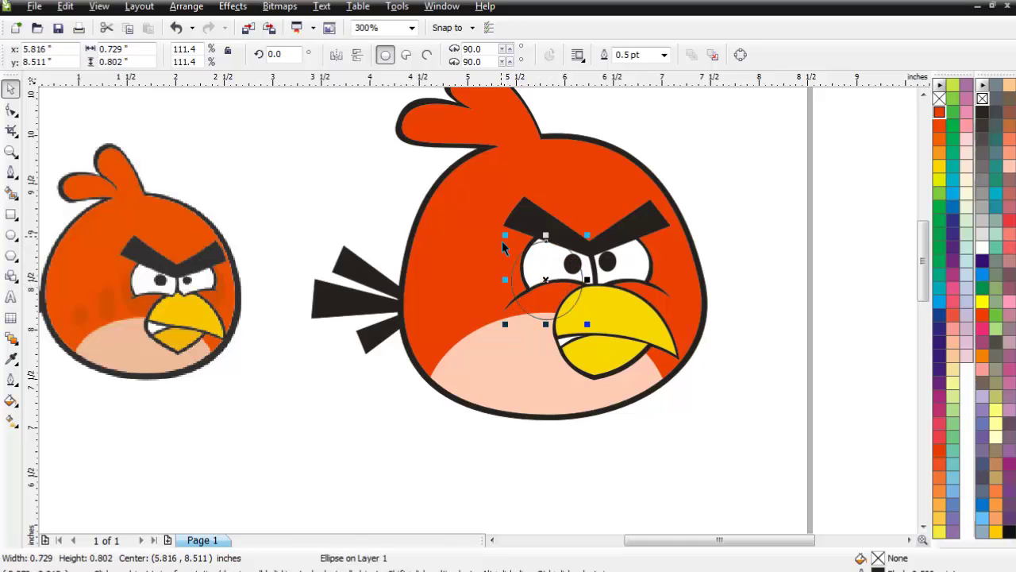
right_click(983, 100)
left_click(940, 113)
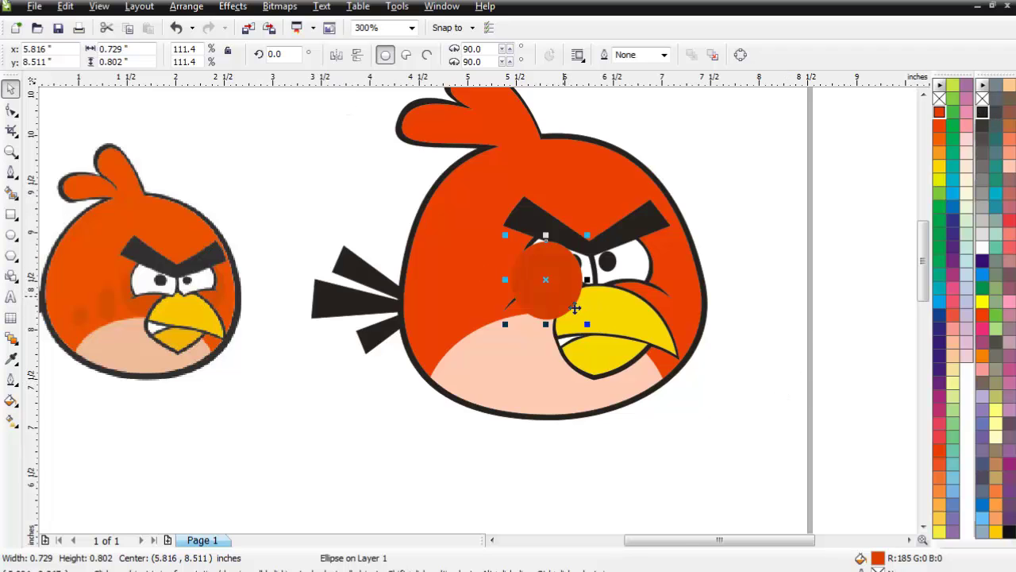
Send the dark red ellipse behind the left eye shape in the stacking order.
scroll(489, 321, "up", 2)
right_click(481, 386)
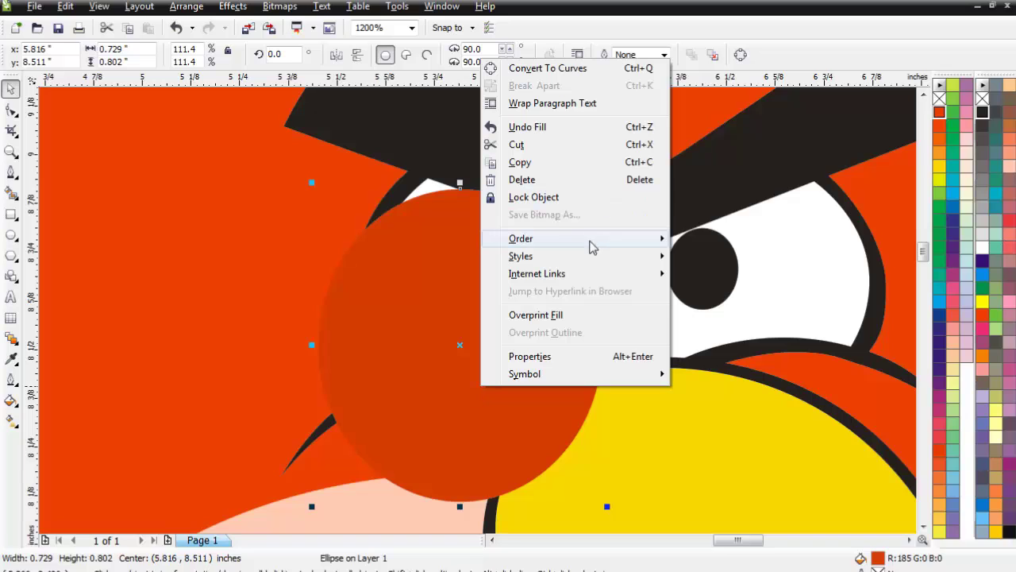
mouse_move(615, 251)
left_click(766, 211)
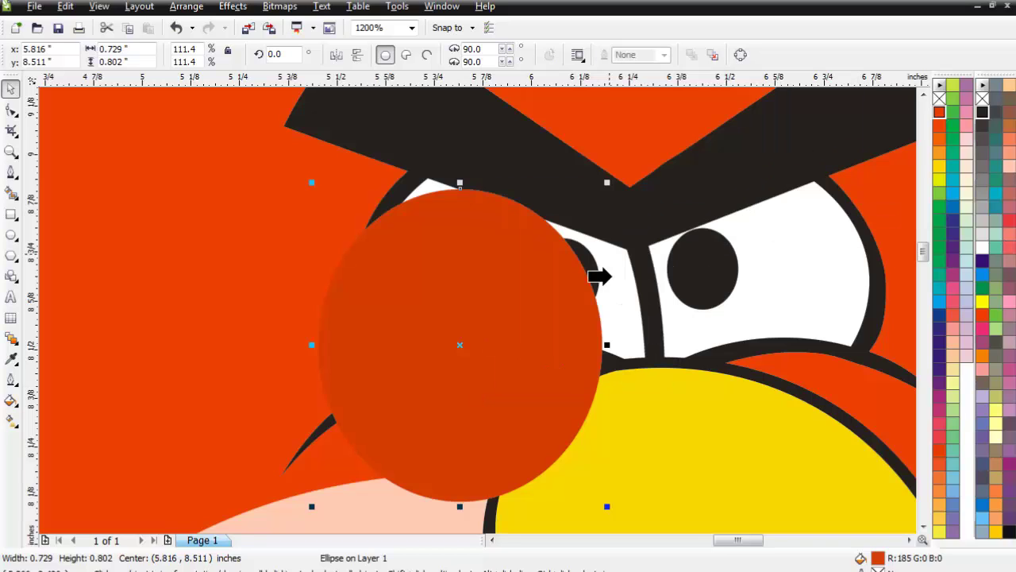
left_click(406, 197)
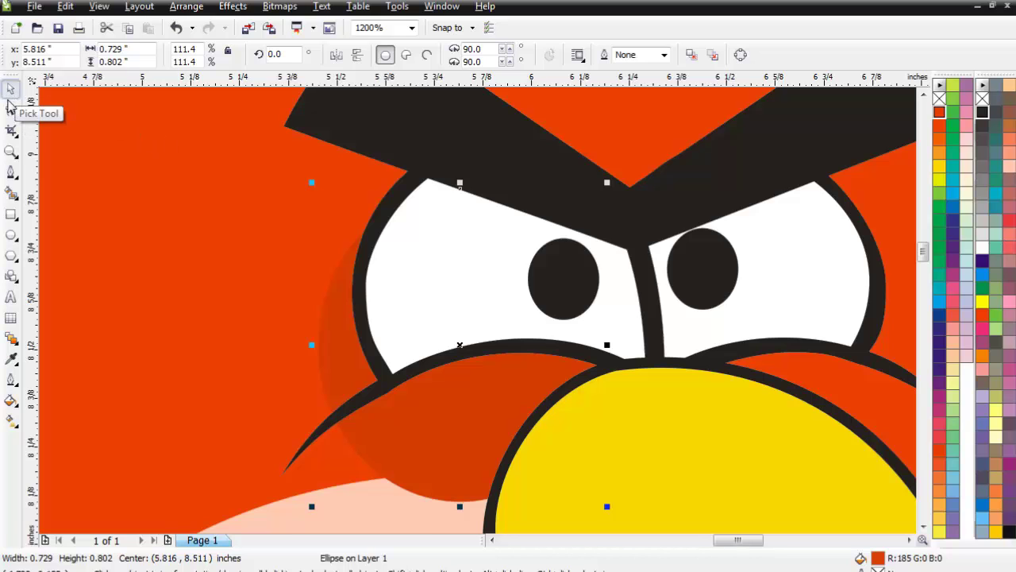
Move the dark red ellipse to about 5.786, 8.591 inches and change its fill to R174 G0 B0.
left_click(222, 284)
scroll(487, 322, "down", 2)
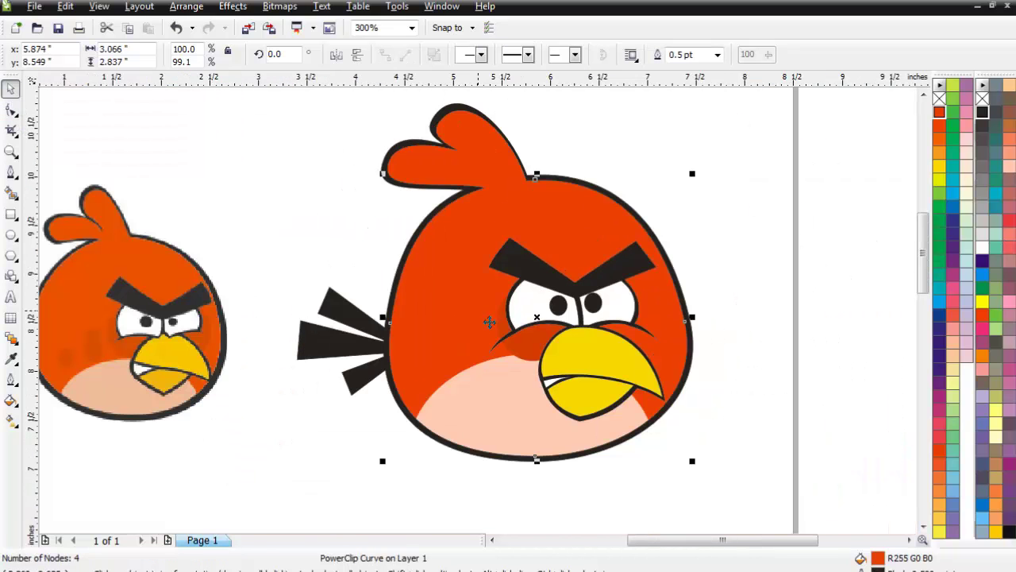
left_click(526, 357)
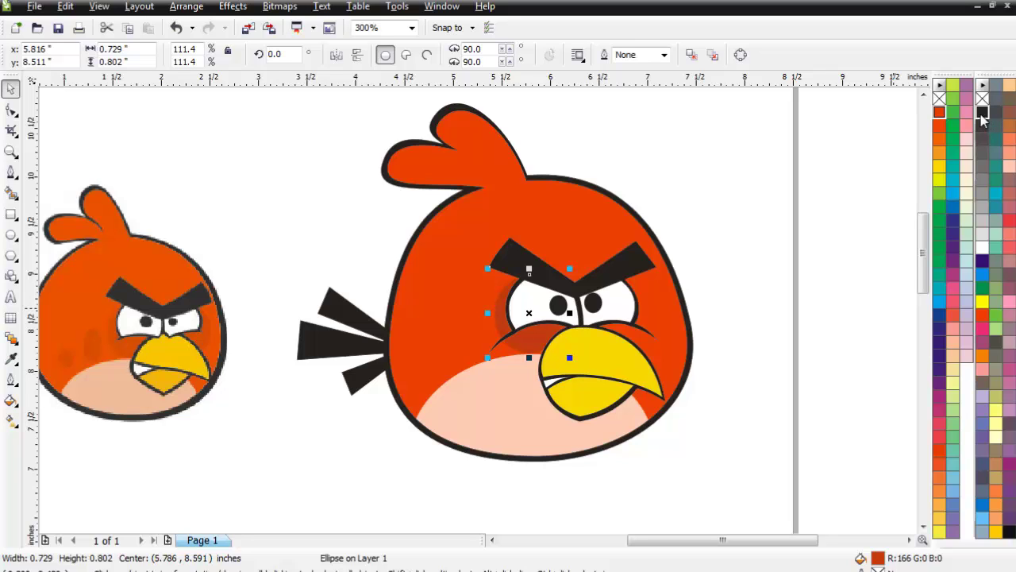
left_click(939, 113)
left_click(732, 431)
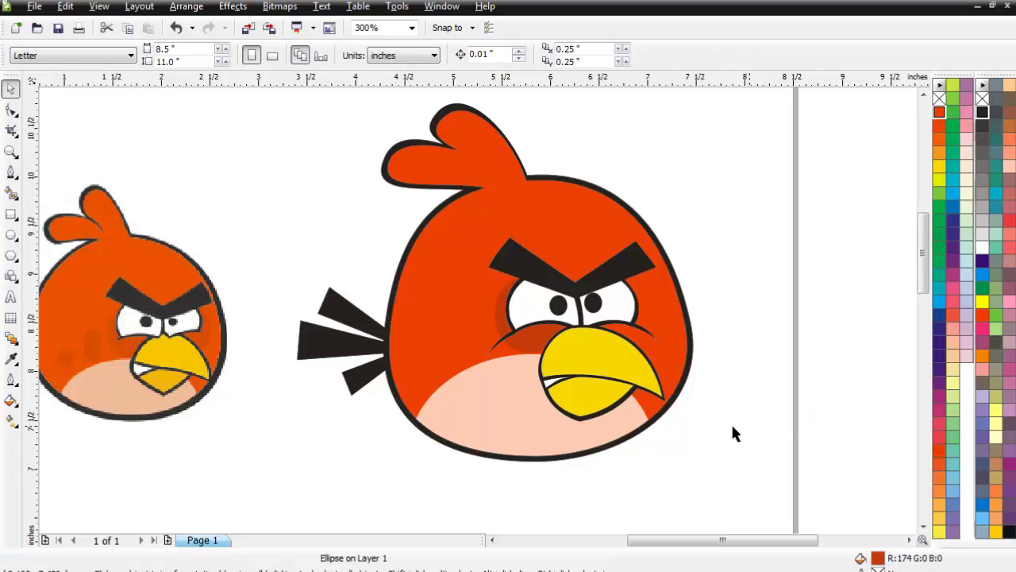
Duplicate the dark red shadow ellipse behind the right eye, centred at about 6.645, 8.558 inches.
left_click(508, 361)
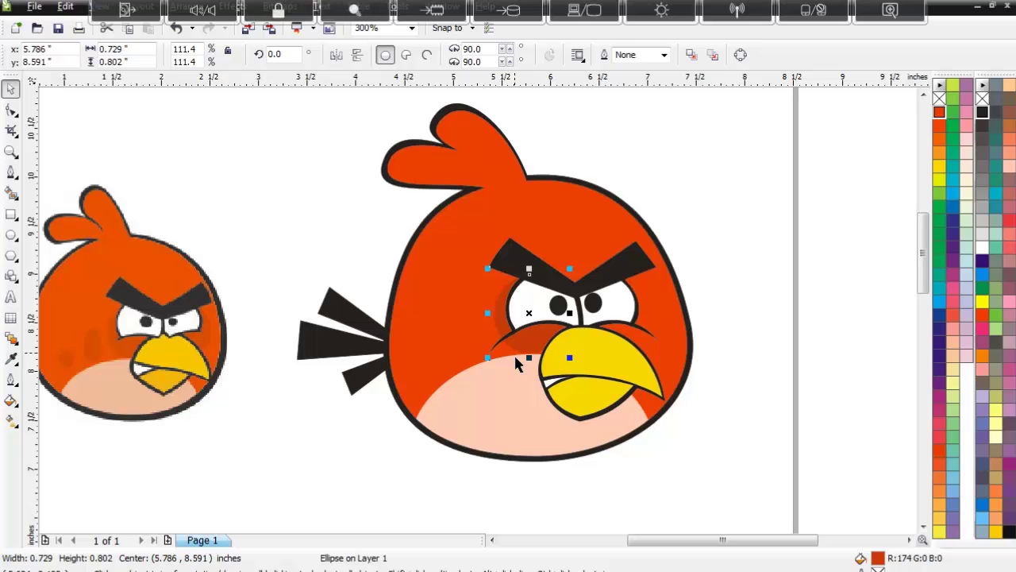
left_click_drag(505, 325, 595, 332)
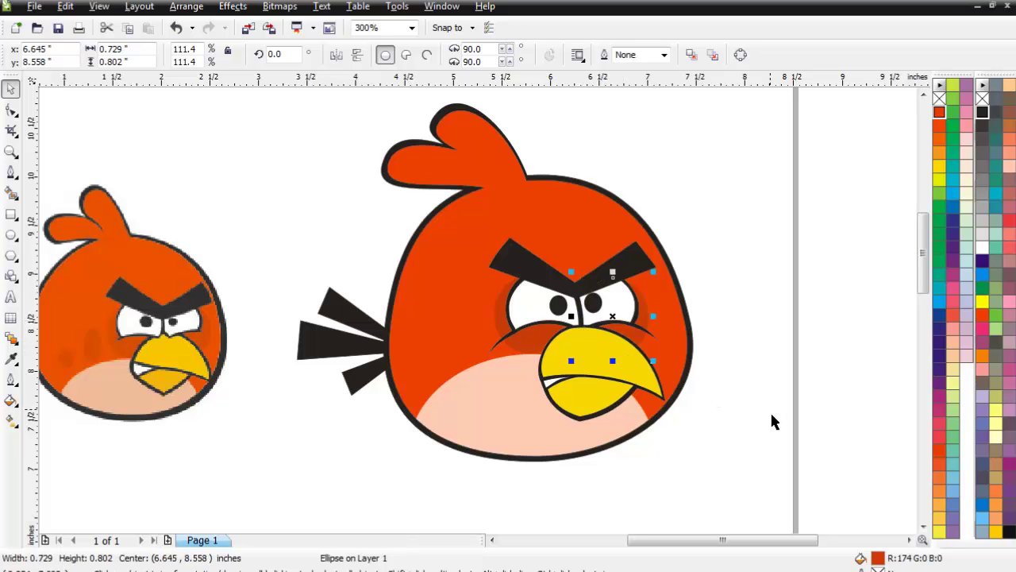
left_click(767, 433)
Copy the shadow ellipse onto the body's left side as two cheek spots, about 0.331 by 0.517 and 0.184 by 0.288 inches.
left_click(505, 325)
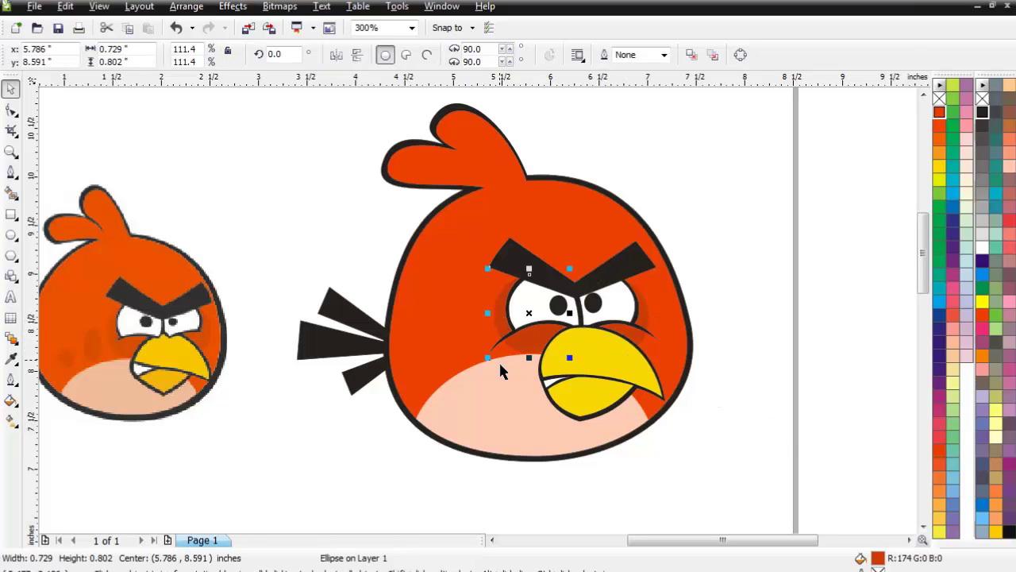
left_click_drag(575, 275, 478, 354)
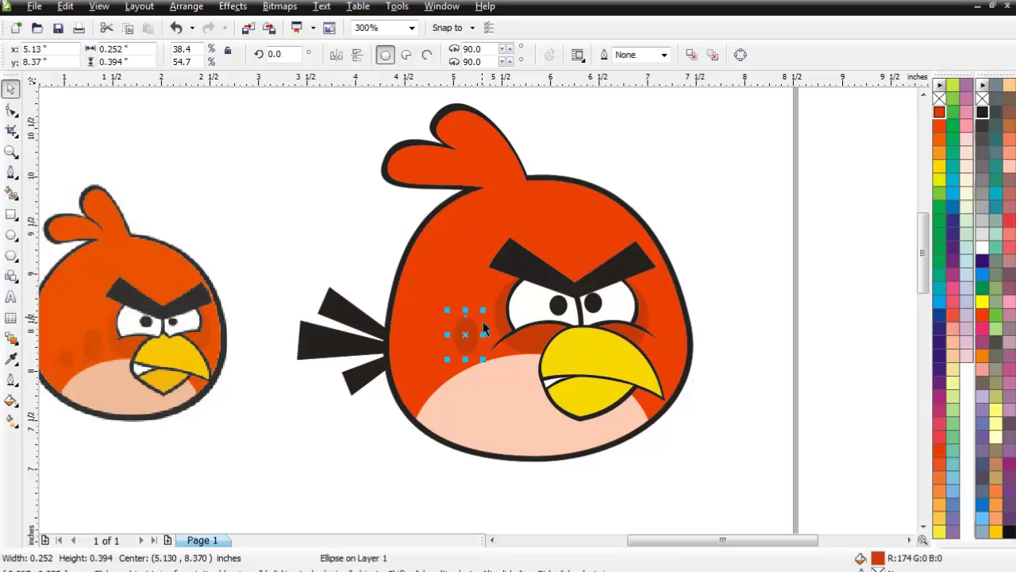
mouse_move(480, 315)
left_mouse_down()
mouse_move(494, 291)
mouse_move(484, 305)
left_mouse_up()
left_click_drag(483, 343, 481, 350)
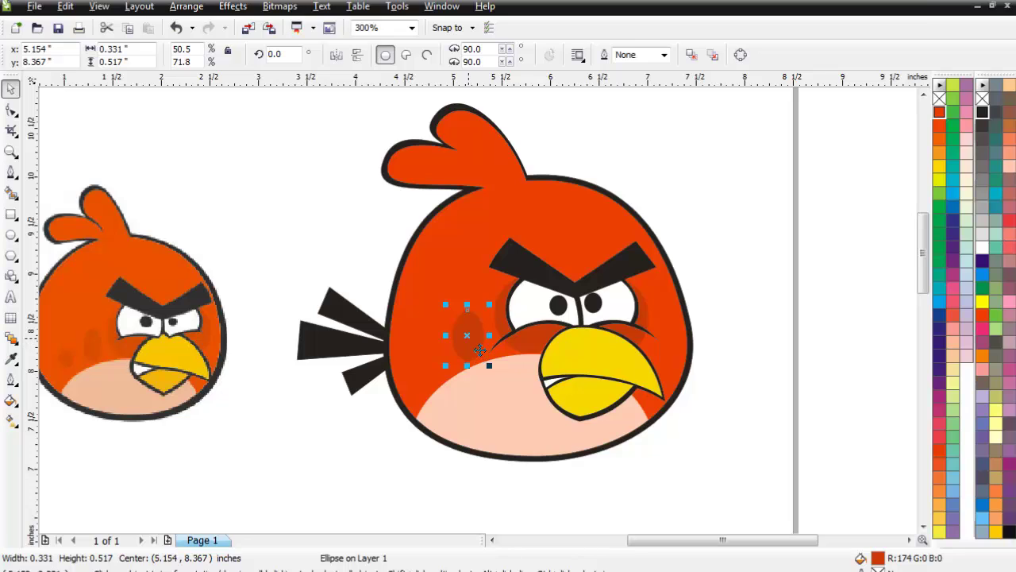
left_click_drag(484, 335, 449, 365)
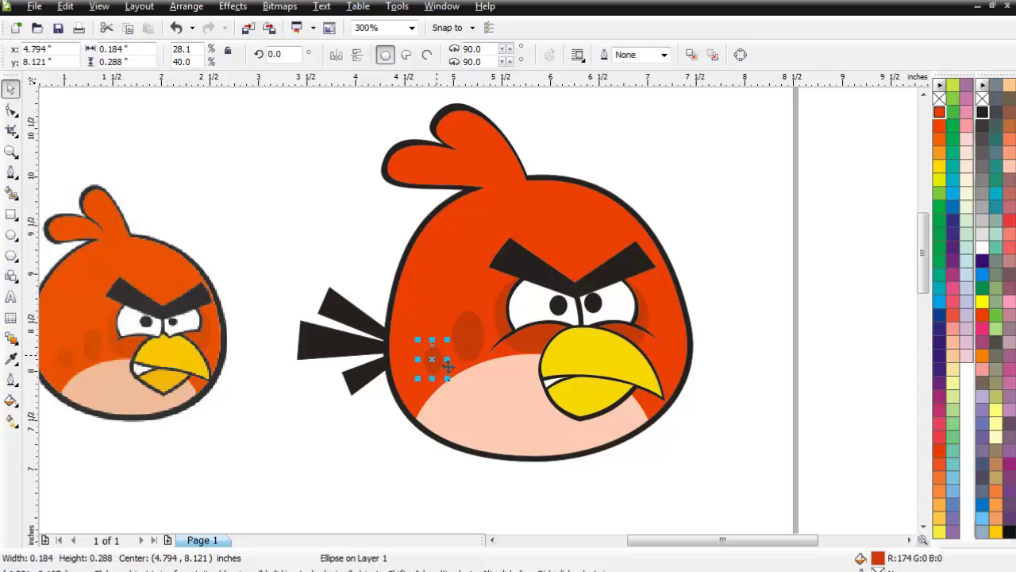
left_click(698, 251)
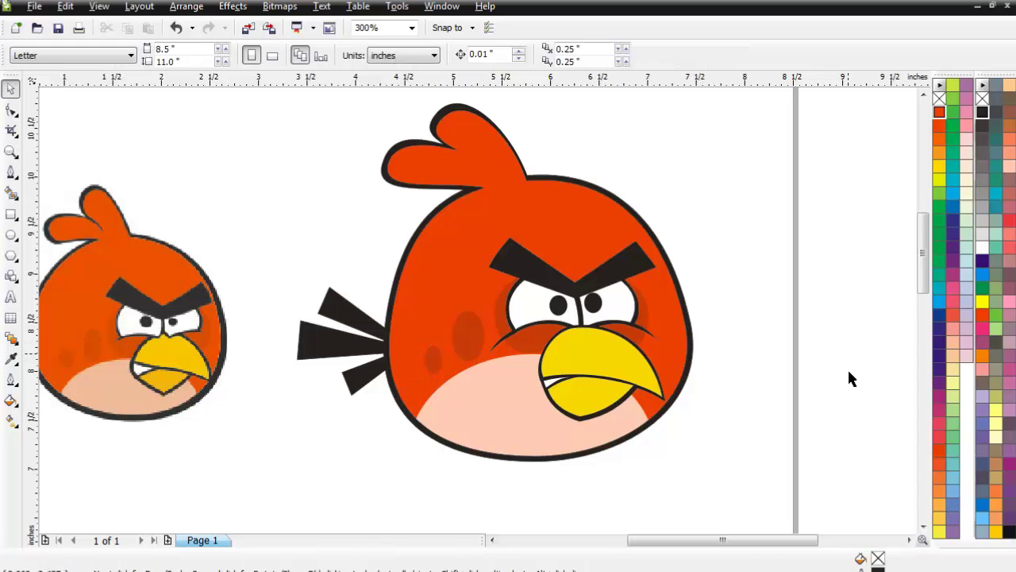
Draw a closed, narrow three-node wedge with the Pen tool from the notch between the two head feathers into the red area.
left_click_drag(750, 541, 731, 541)
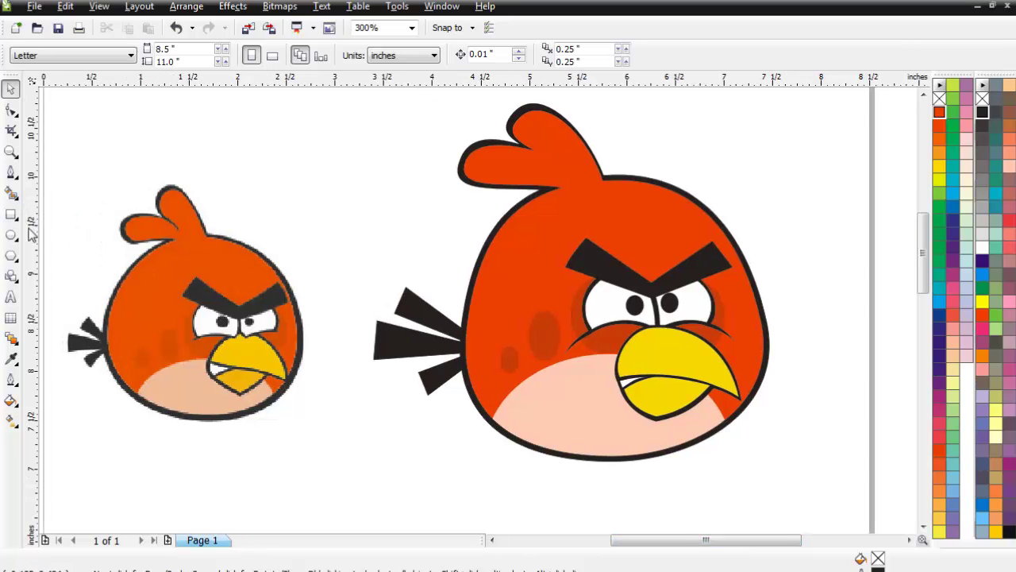
left_click(10, 174)
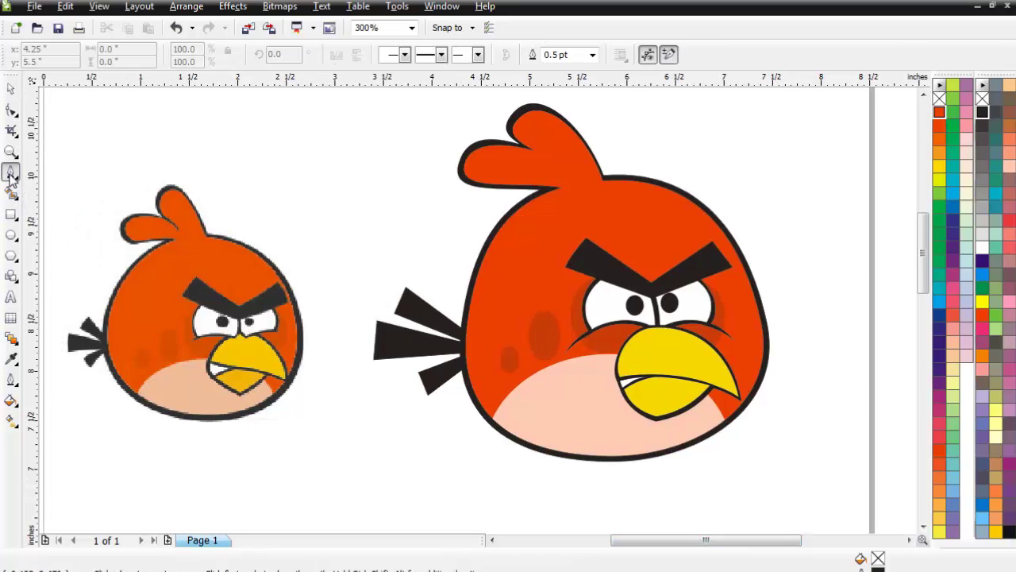
scroll(517, 159, "up", 2)
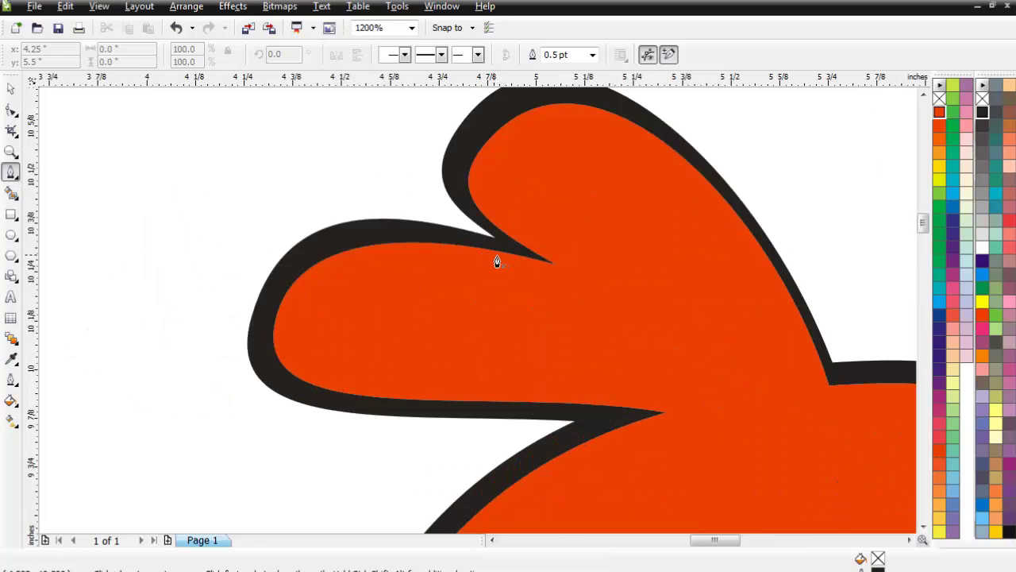
left_click(505, 236)
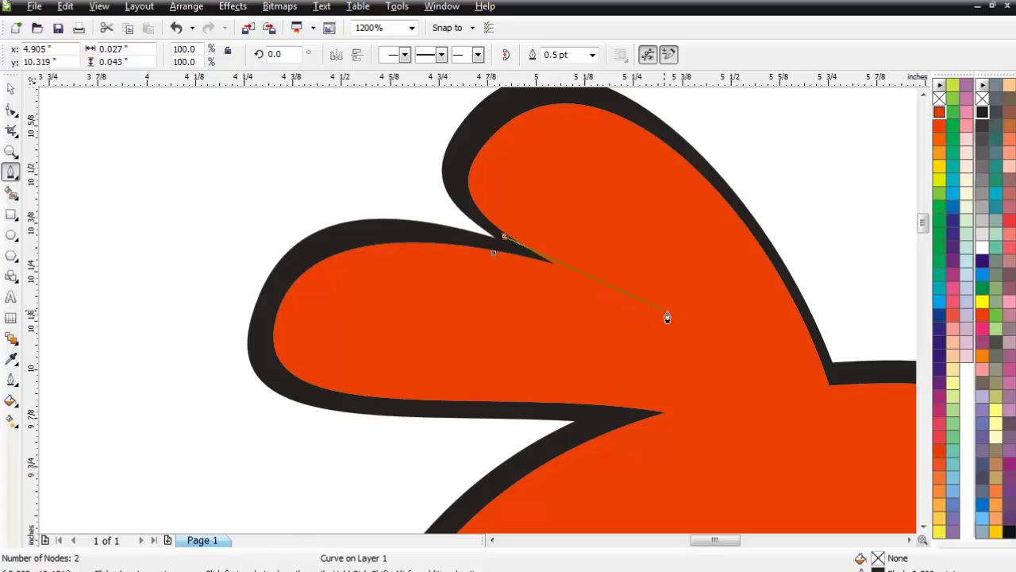
left_click(680, 331)
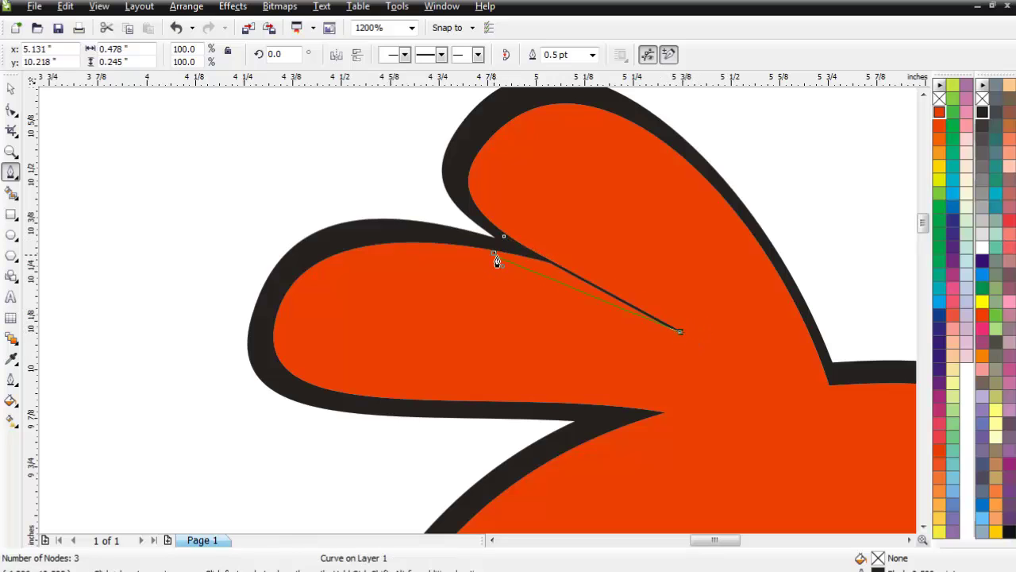
double_click(495, 254)
Convert the feather wedge's sides to curves and bend them into a tapered crease, adjusting its tip.
left_click(12, 110)
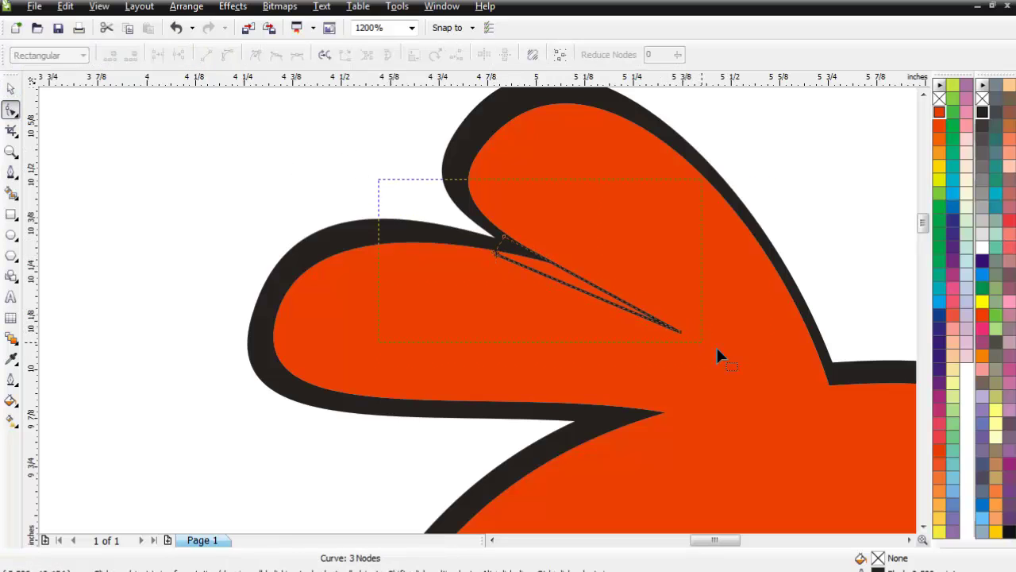
left_click_drag(717, 349, 717, 350)
left_click_drag(302, 154, 560, 270)
left_click(496, 254)
left_click_drag(681, 332, 671, 340)
left_click_drag(627, 303, 617, 307)
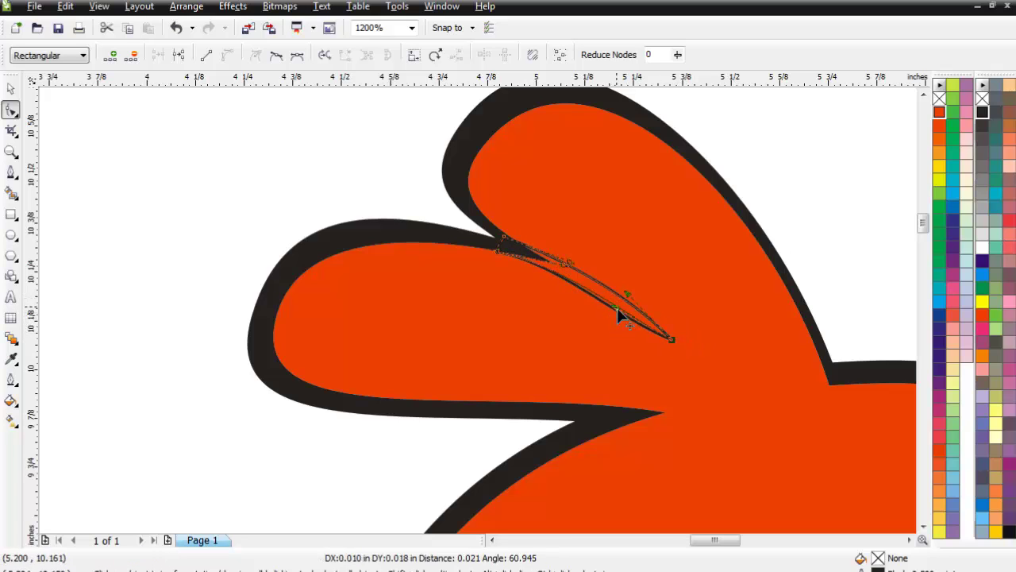
Fill the tapered crease between the head feathers with black and remove its outline.
left_click(10, 91)
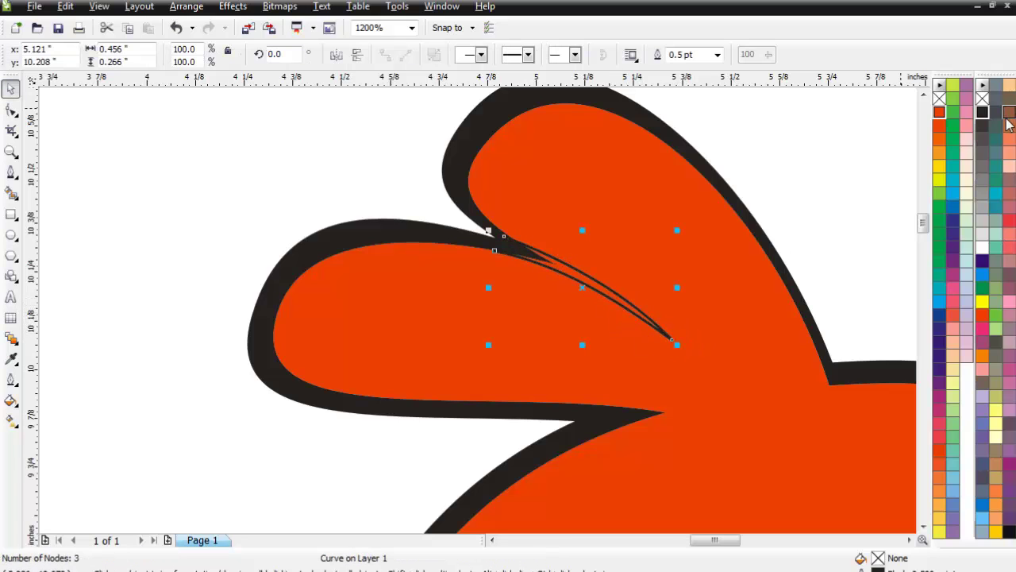
left_click(829, 132)
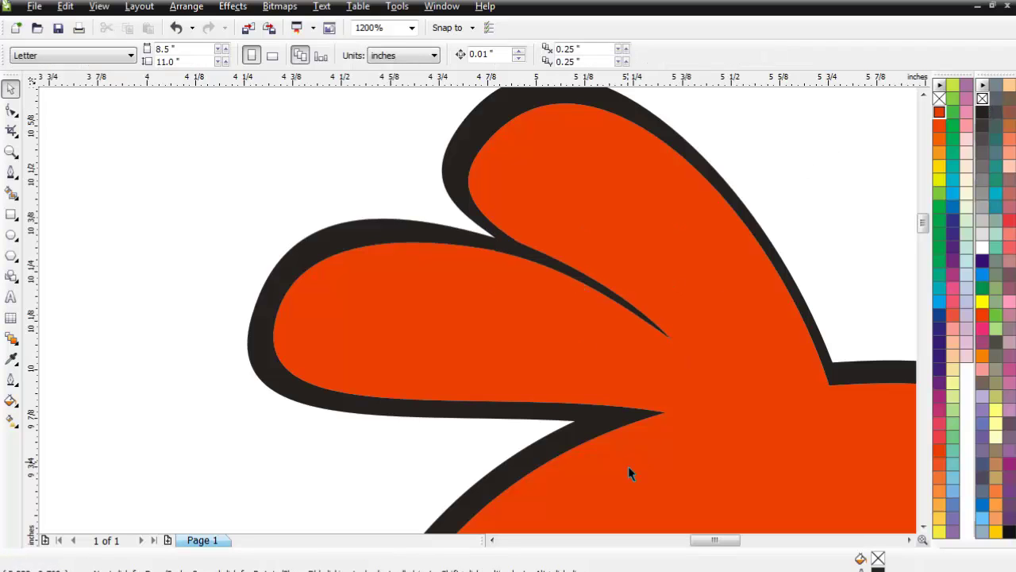
left_click(11, 172)
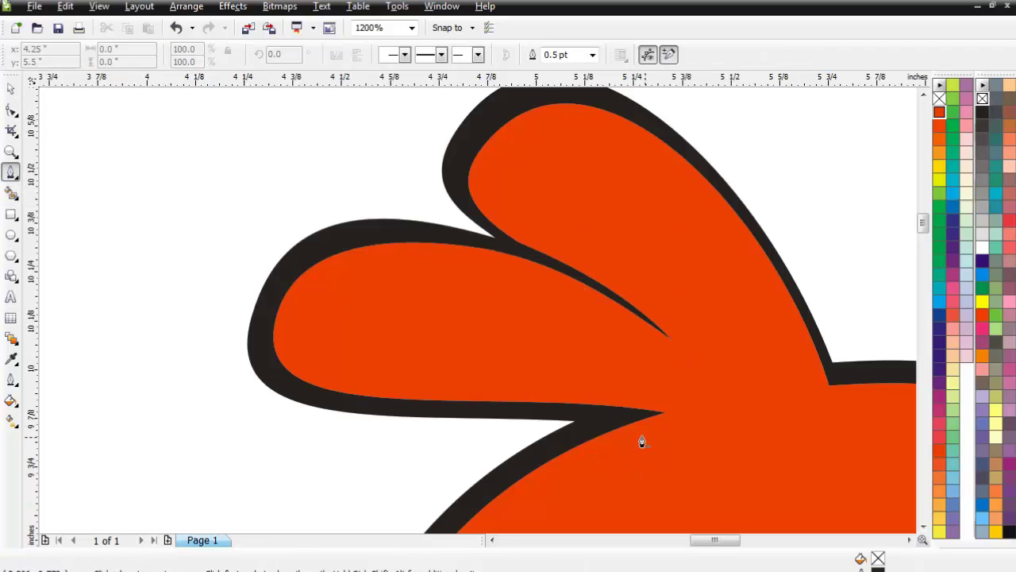
scroll(481, 315, "down", 2)
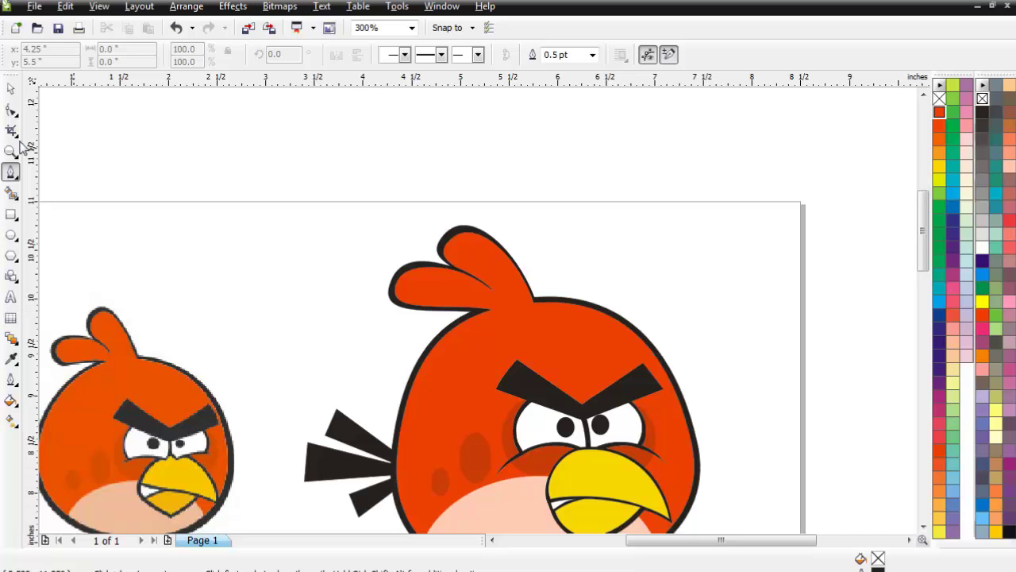
left_click(11, 89)
Select all objects of the drawn bird, scale them proportionally to about 68.9% and place them beside the reference at about 4.757, 8.705 inches.
scroll(590, 453, "down", 1)
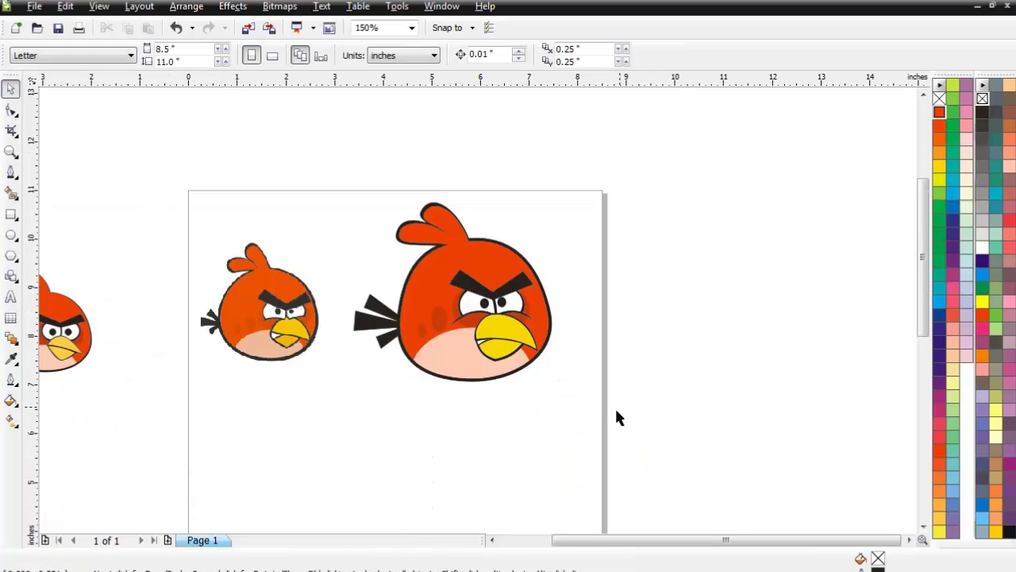
left_click_drag(592, 401, 328, 164)
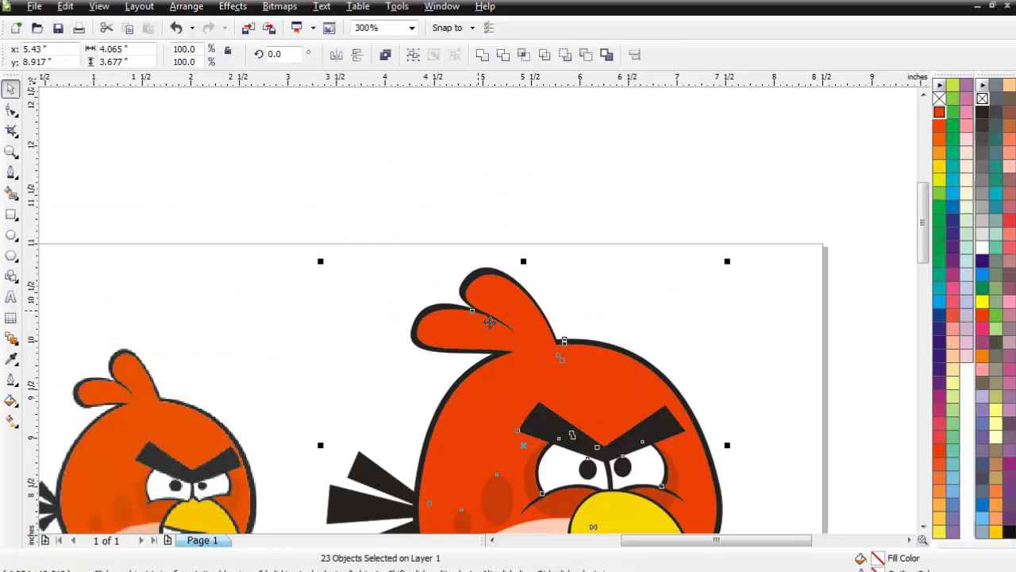
scroll(383, 136, "up", 1)
left_click_drag(724, 264, 733, 358)
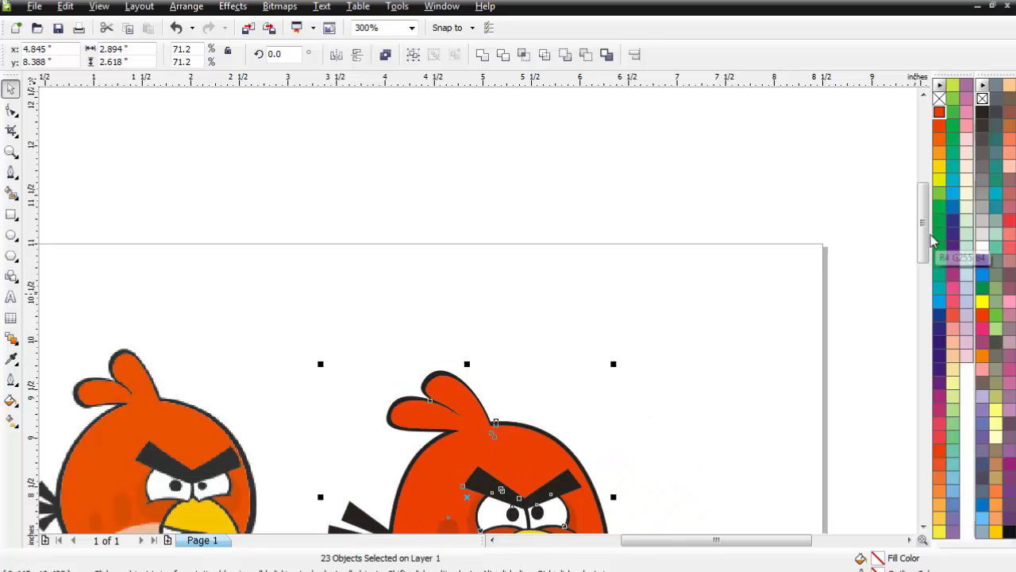
left_click_drag(923, 240, 923, 274)
left_click_drag(569, 256, 566, 221)
left_click_drag(610, 147, 602, 156)
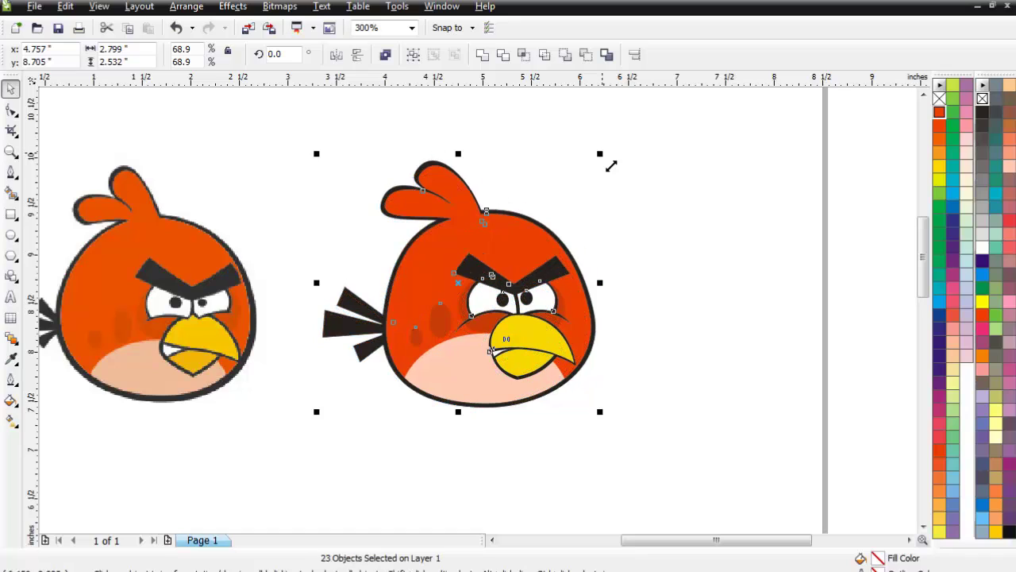
left_click(698, 226)
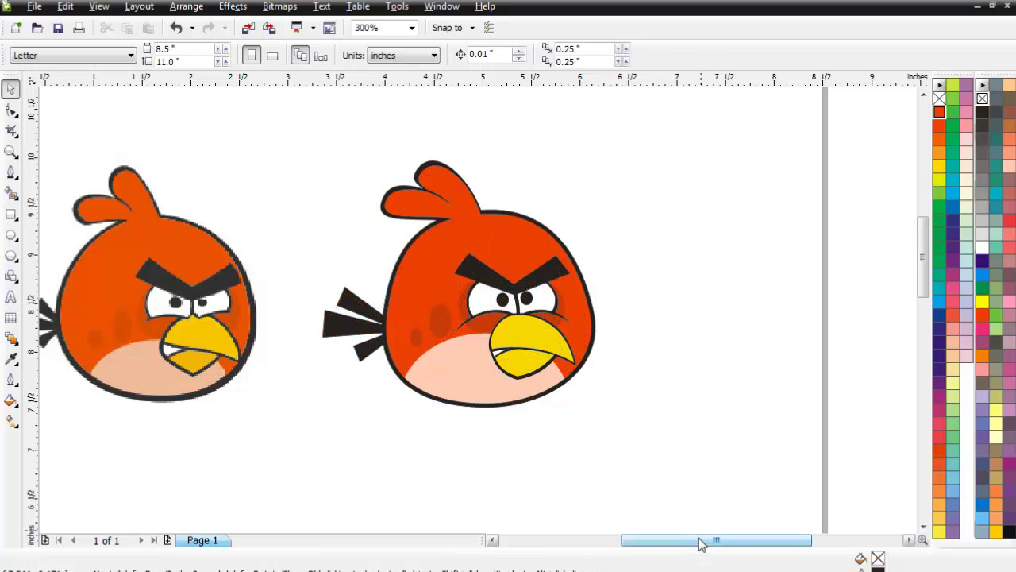
left_click_drag(702, 540, 700, 540)
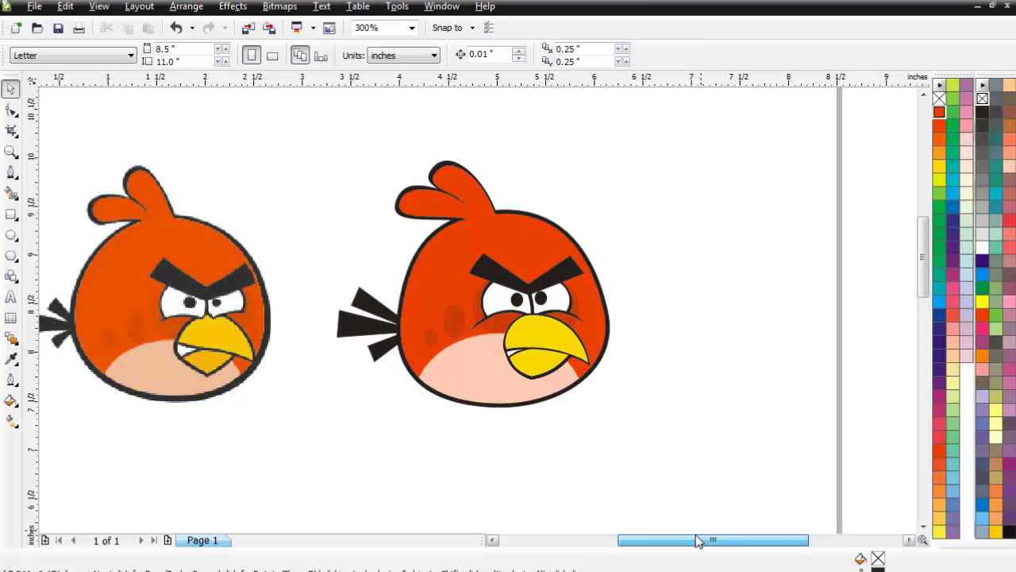